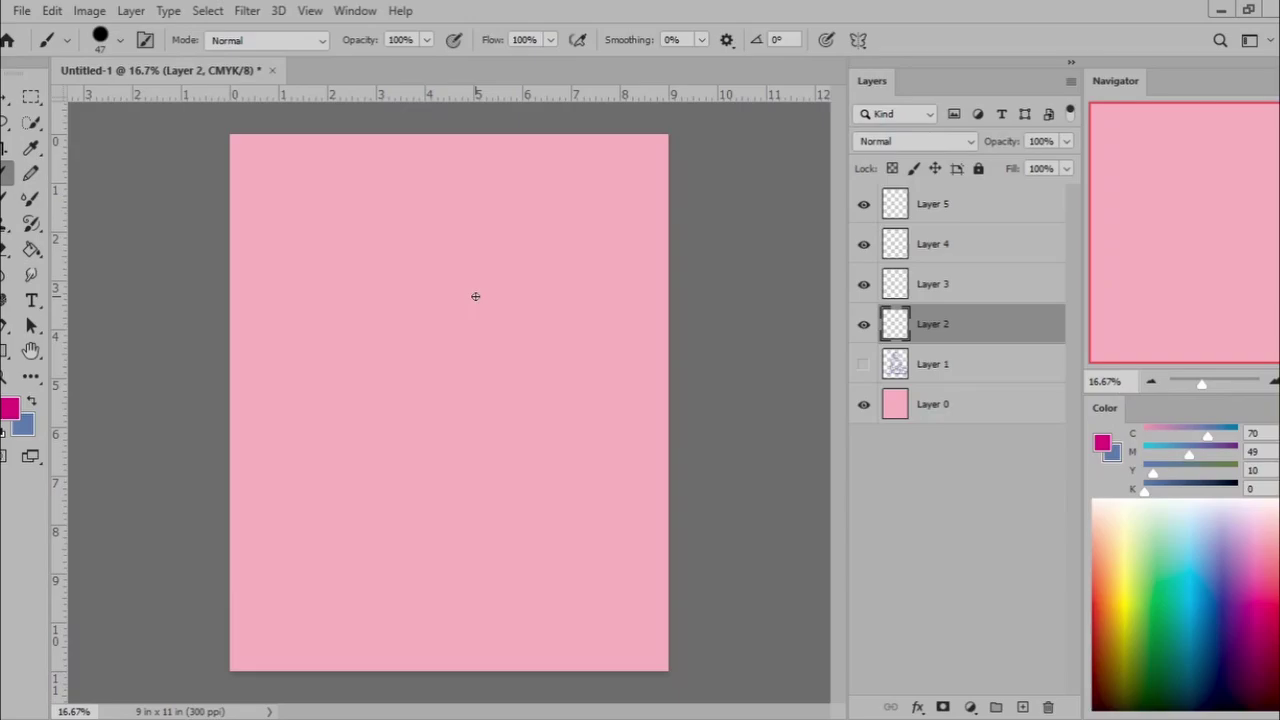
Sketch the magenta figure's head, spine, arm lines, base line and boxy torso.
drag(491, 298, 505, 346)
drag(400, 465, 510, 497)
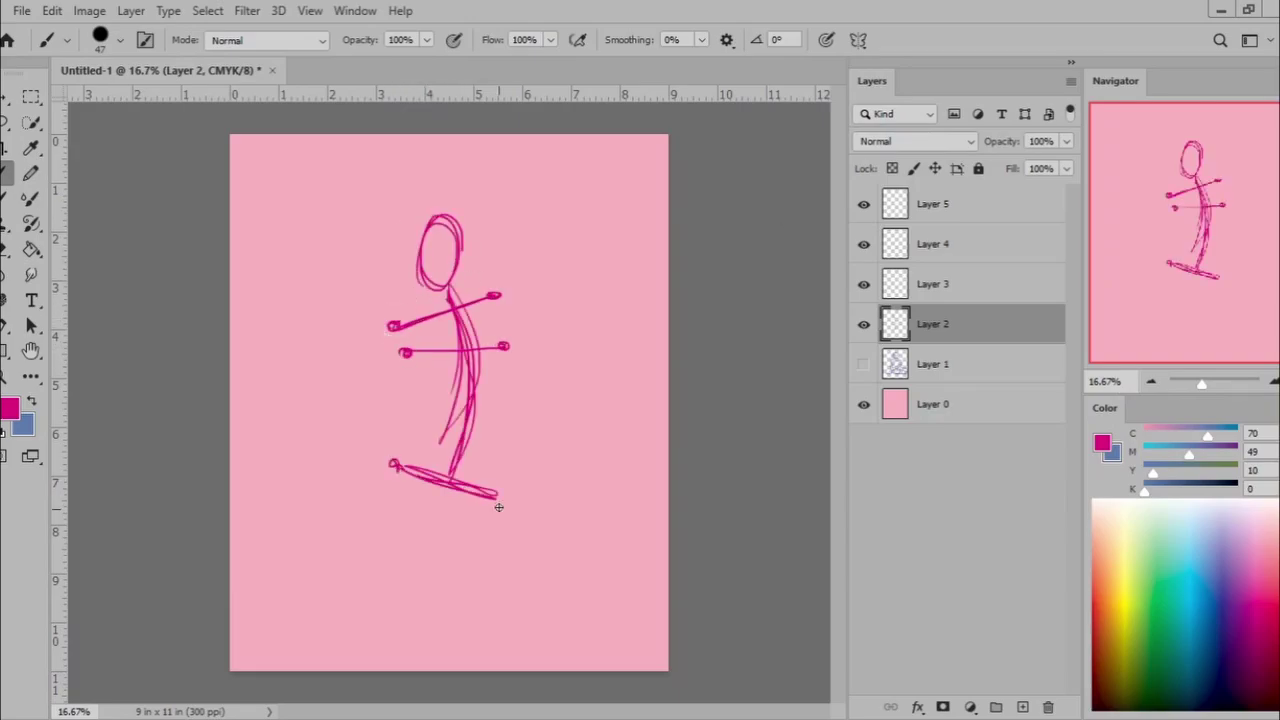
drag(437, 212, 440, 285)
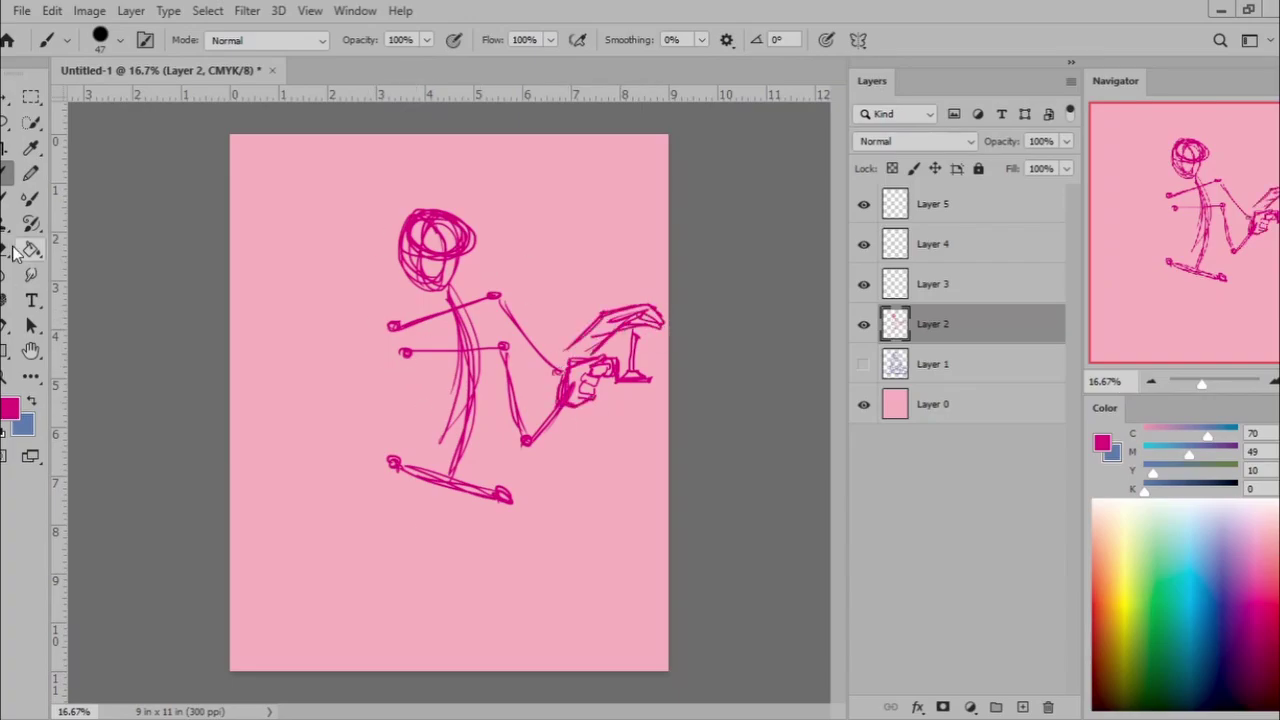
drag(400, 336, 395, 460)
drag(505, 315, 524, 424)
drag(430, 326, 415, 436)
drag(472, 316, 465, 434)
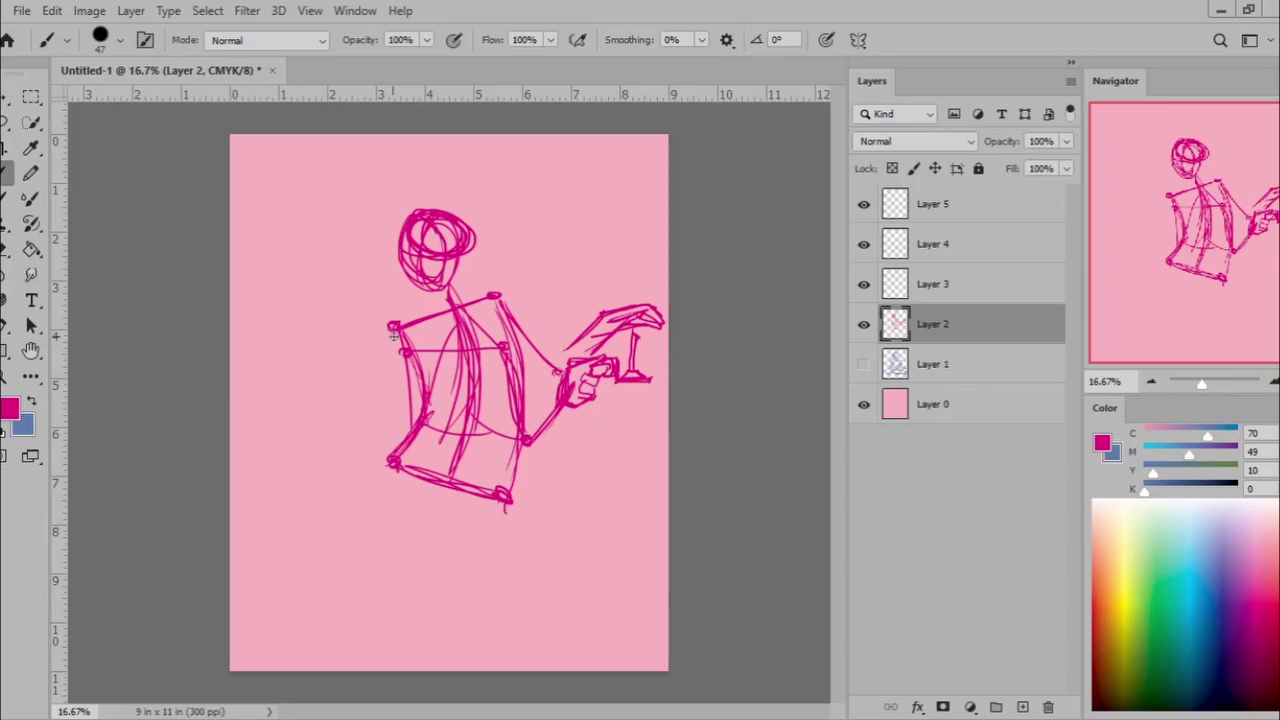
Shift the figure down-left and add a raised left forearm with a hand holding a candle.
drag(394, 339, 372, 396)
drag(362, 492, 283, 564)
key(ctrl+z)
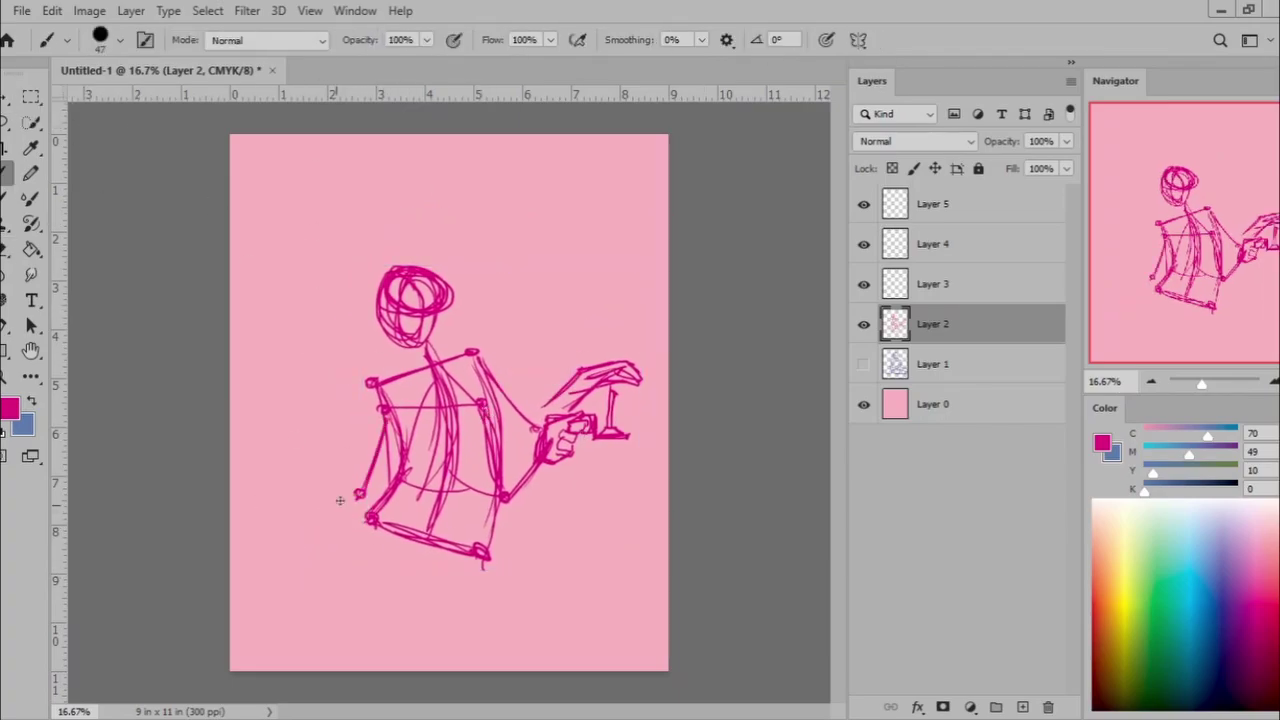
drag(337, 470, 294, 384)
drag(298, 372, 268, 368)
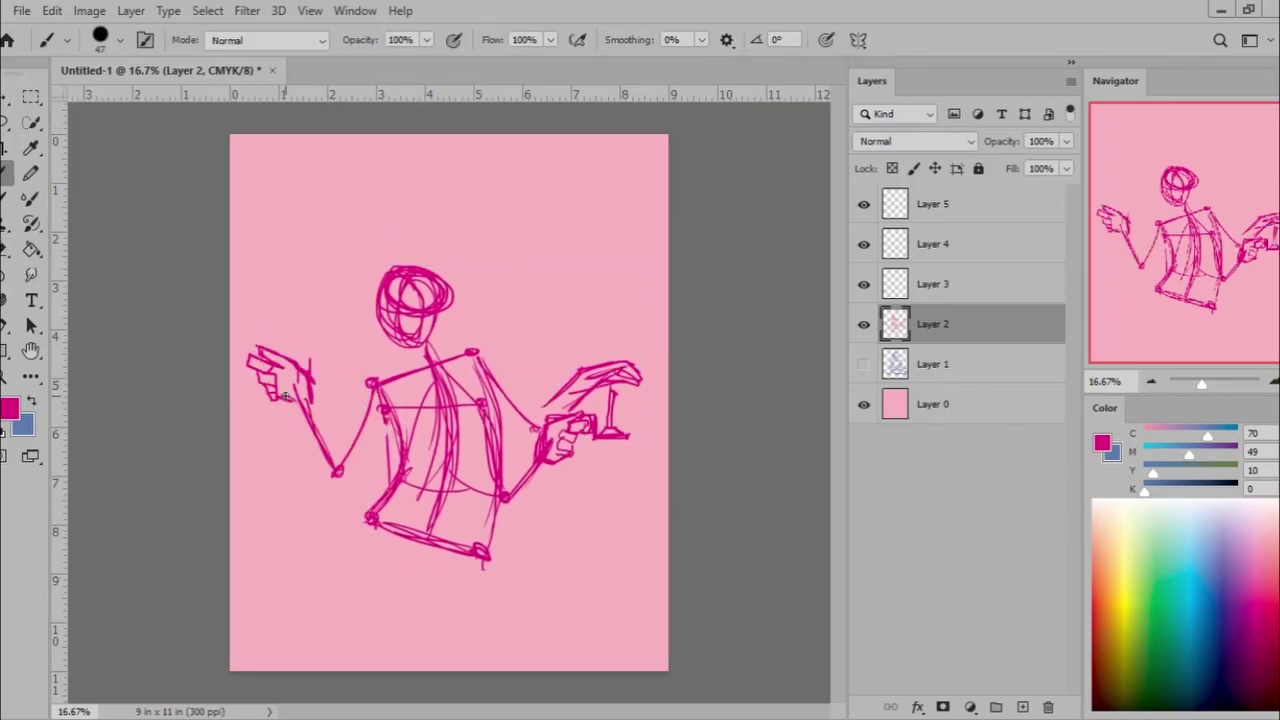
Rotate the canvas to landscape and stretch the pink base layer across the wider canvas.
key(ctrl+t)
click(89, 10)
key(Escape)
mouse_move(668, 403)
mouse_down()
mouse_move(537, 403)
mouse_move(717, 403)
mouse_up()
key(Return)
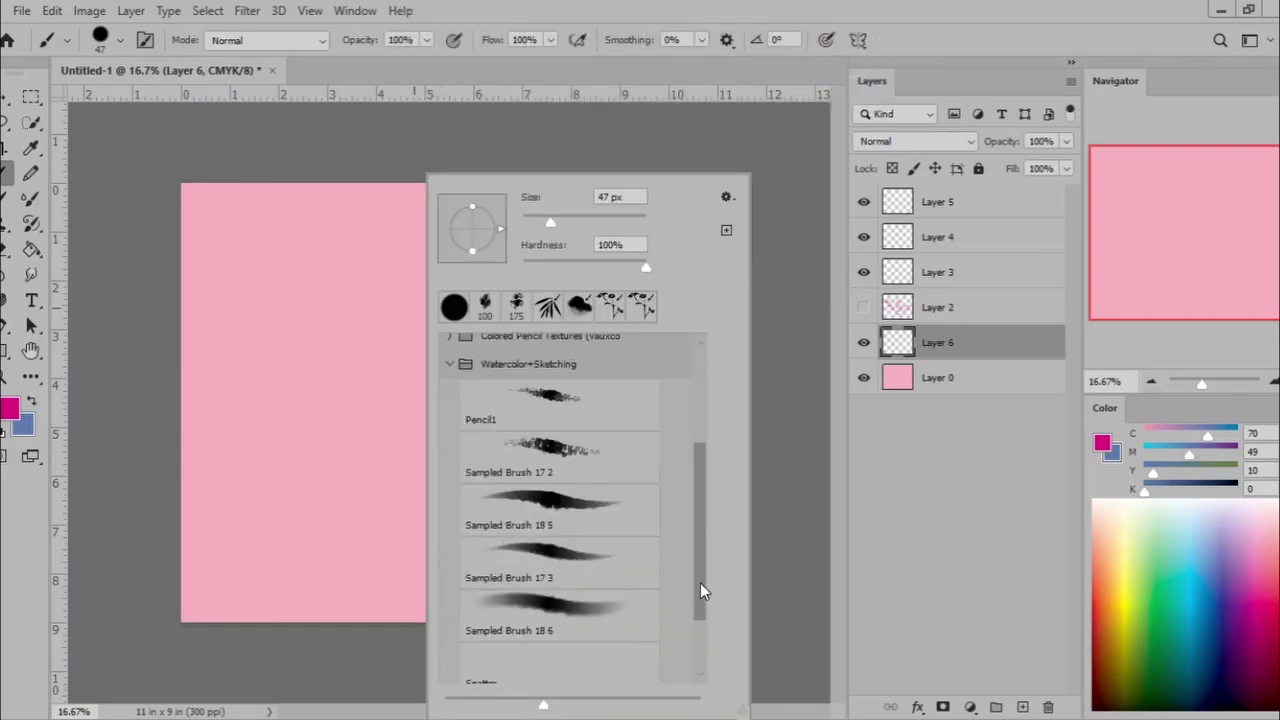
Paint broad blue, magenta and purple soft clouds on Layer 6.
mouse_move(388, 325)
mouse_down()
mouse_move(646, 537)
mouse_move(508, 243)
mouse_move(700, 286)
mouse_move(476, 453)
mouse_move(300, 300)
mouse_move(600, 250)
mouse_up()
key(x)
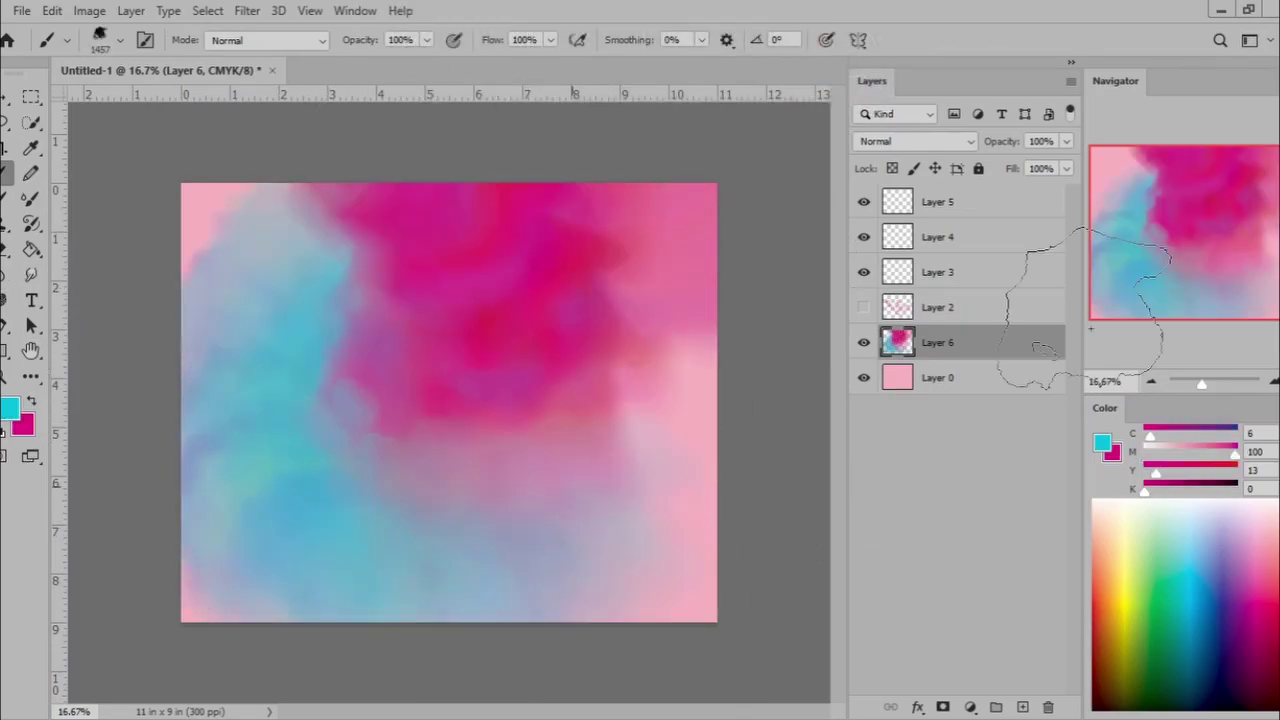
click(1190, 452)
mouse_move(643, 457)
mouse_down()
mouse_move(799, 632)
mouse_move(700, 430)
mouse_up()
Try a flood fill on the base layer, undo it, and return to the cloud layer.
click(864, 342)
click(937, 377)
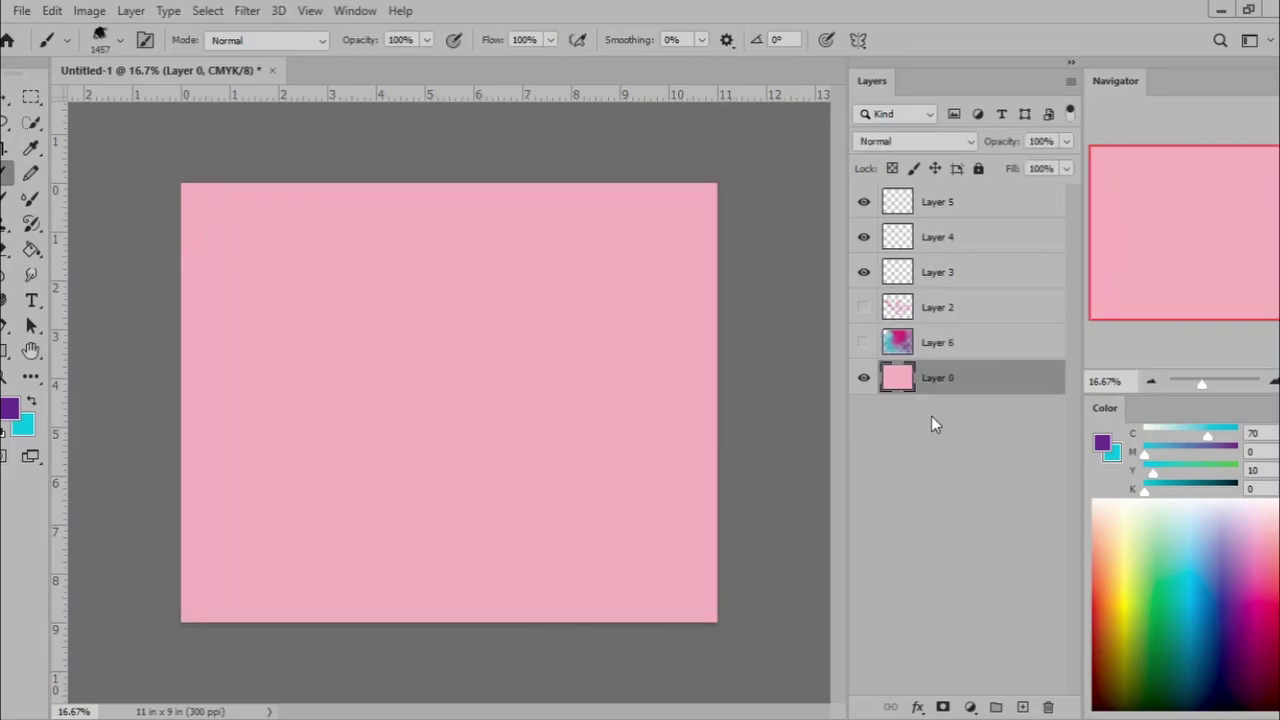
key(g)
click(657, 422)
key(ctrl+z)
click(864, 342)
click(937, 342)
key(b)
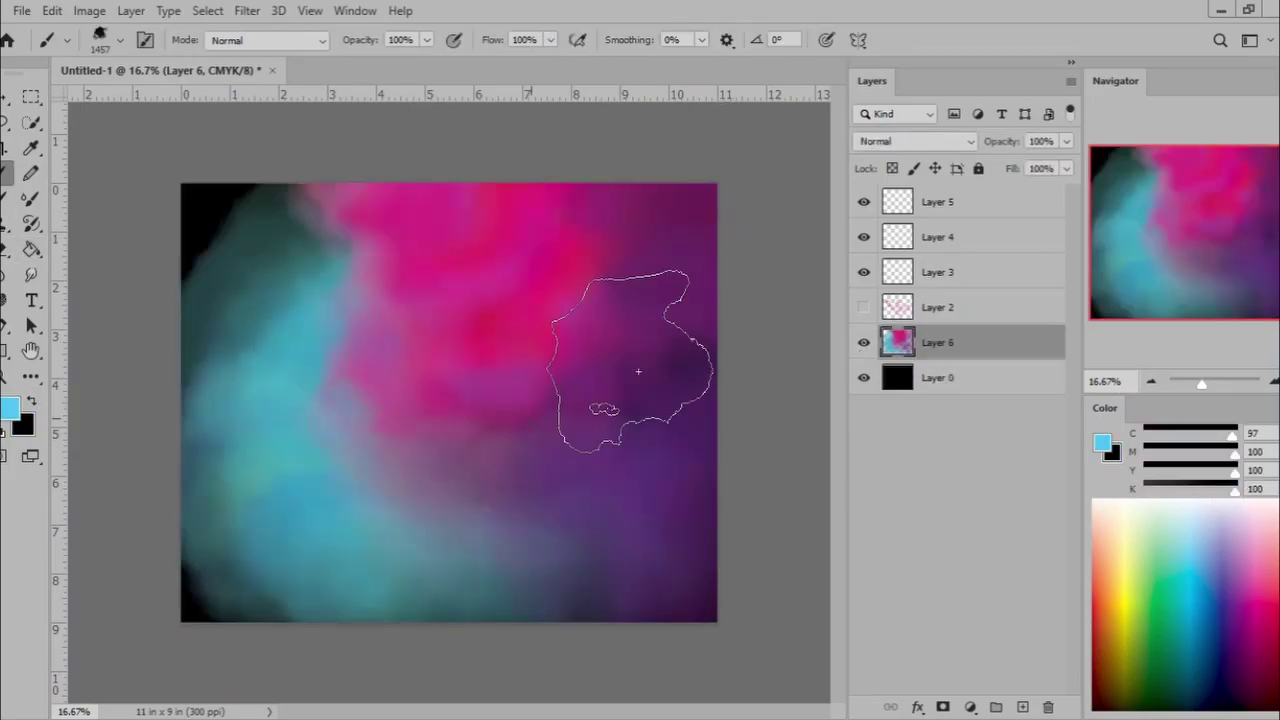
Add more magenta and purple clouds plus warm pink and orange tones.
drag(629, 357, 600, 300)
mouse_move(300, 540)
mouse_down()
mouse_move(208, 588)
mouse_move(600, 560)
mouse_up()
click(1185, 600)
drag(200, 200, 420, 300)
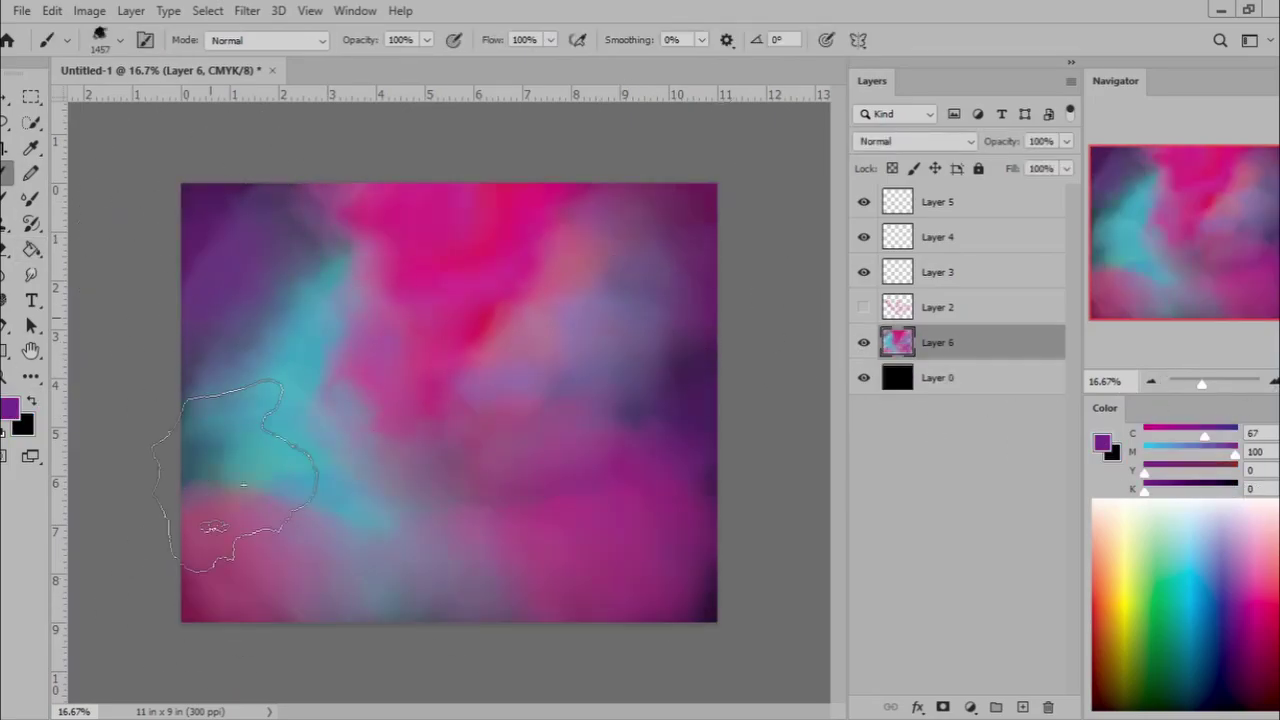
click(1150, 560)
drag(330, 600, 630, 470)
Hide the figure sketch, move it to the top, and select Layer 4 for speckles.
click(864, 307)
click(1150, 520)
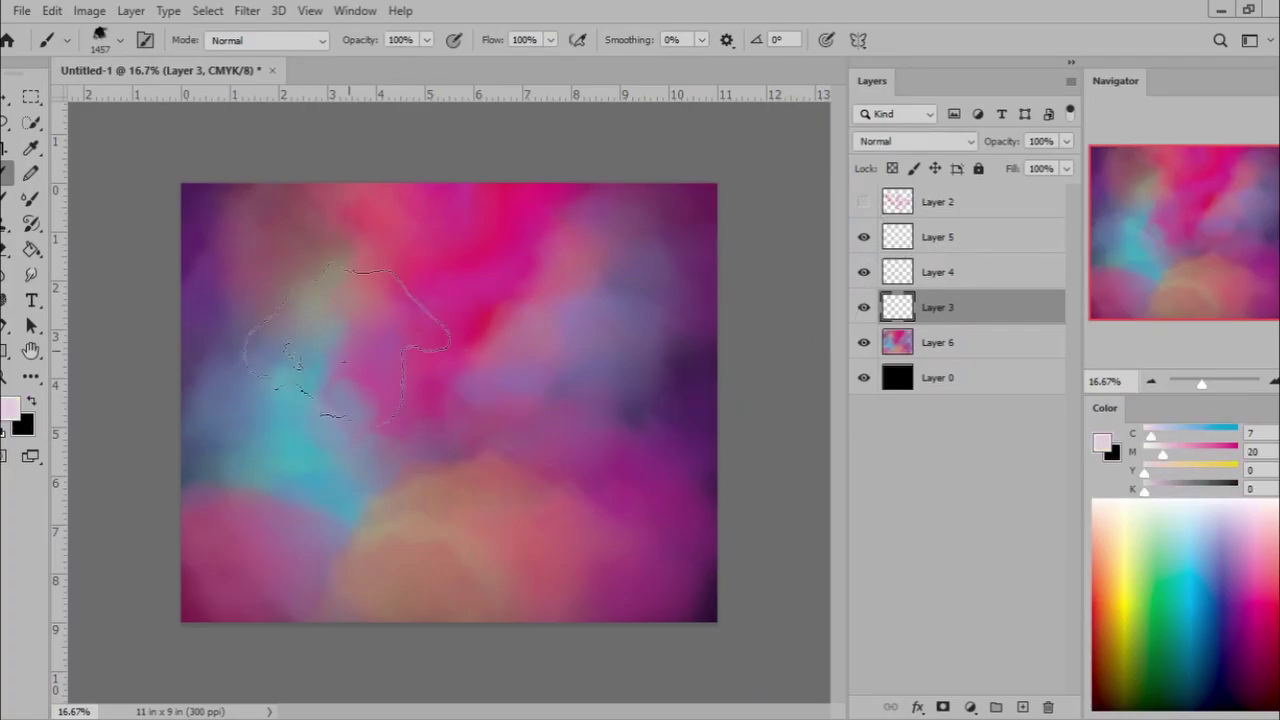
drag(330, 300, 650, 400)
click(937, 272)
right_click(400, 185)
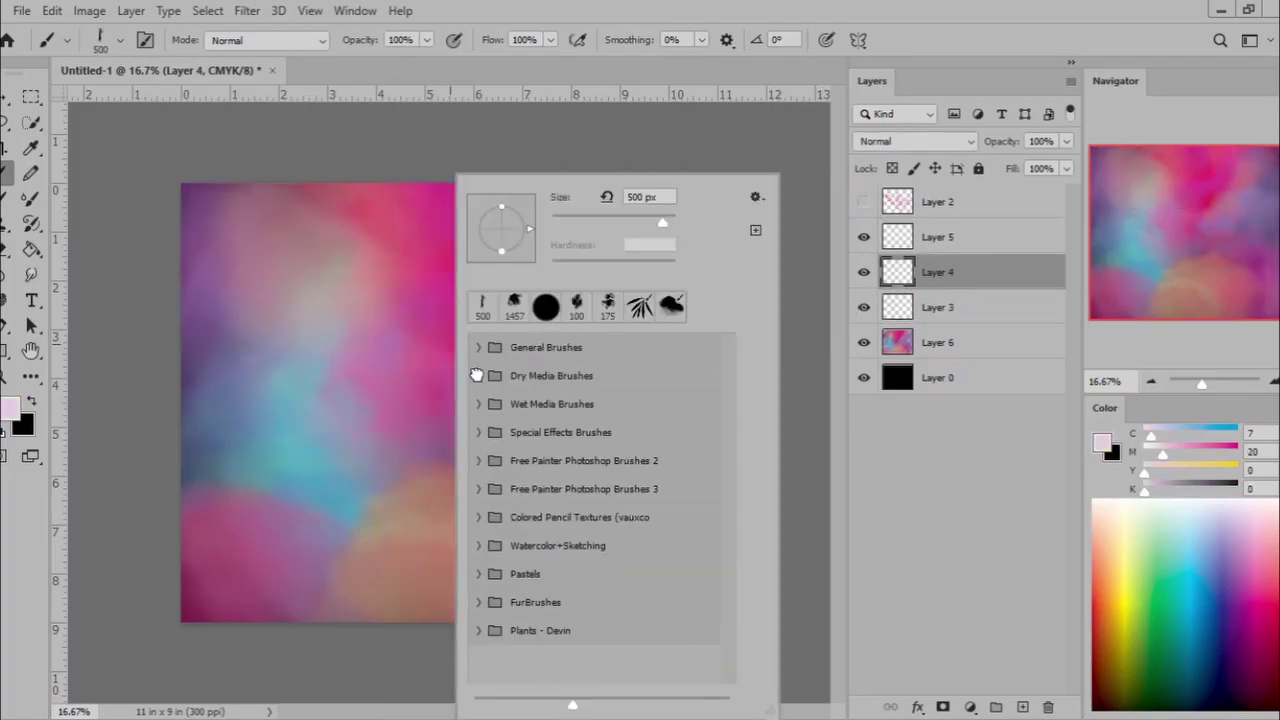
Spatter purple and magenta specks across the nebula with a Spatter brush.
drag(609, 228, 650, 560)
right_click(610, 220)
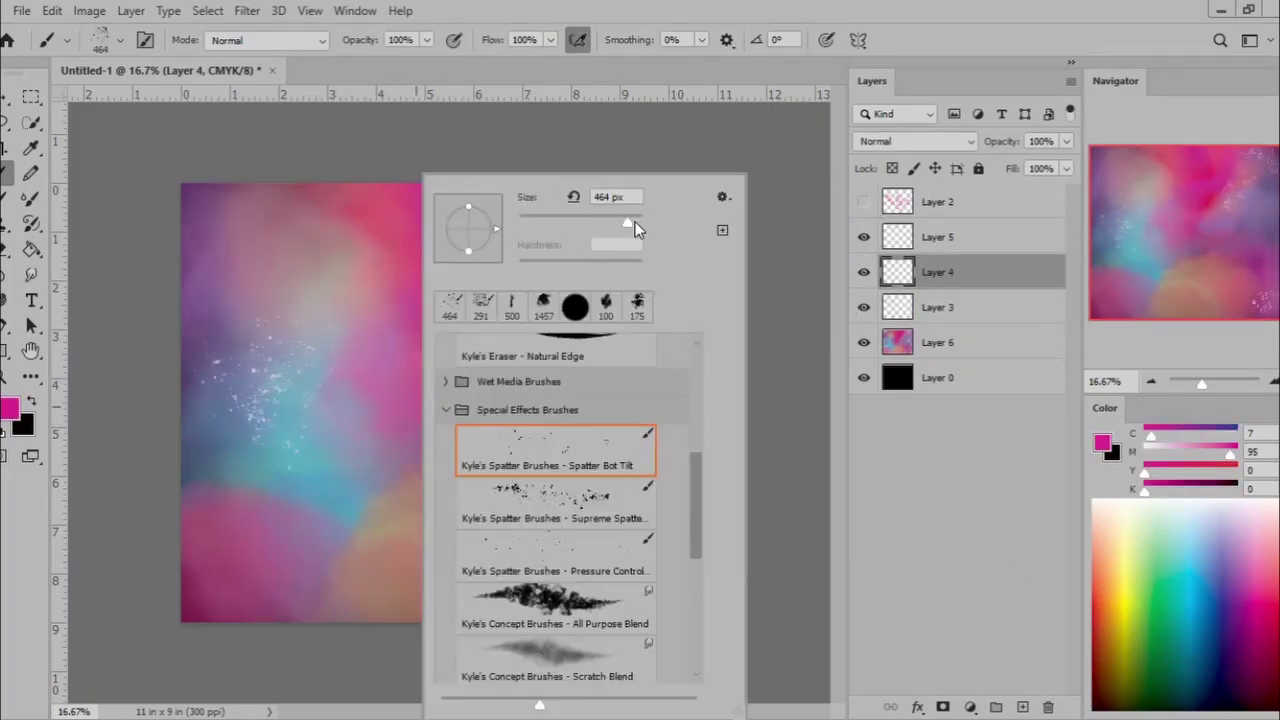
drag(200, 200, 600, 560)
drag(300, 250, 600, 560)
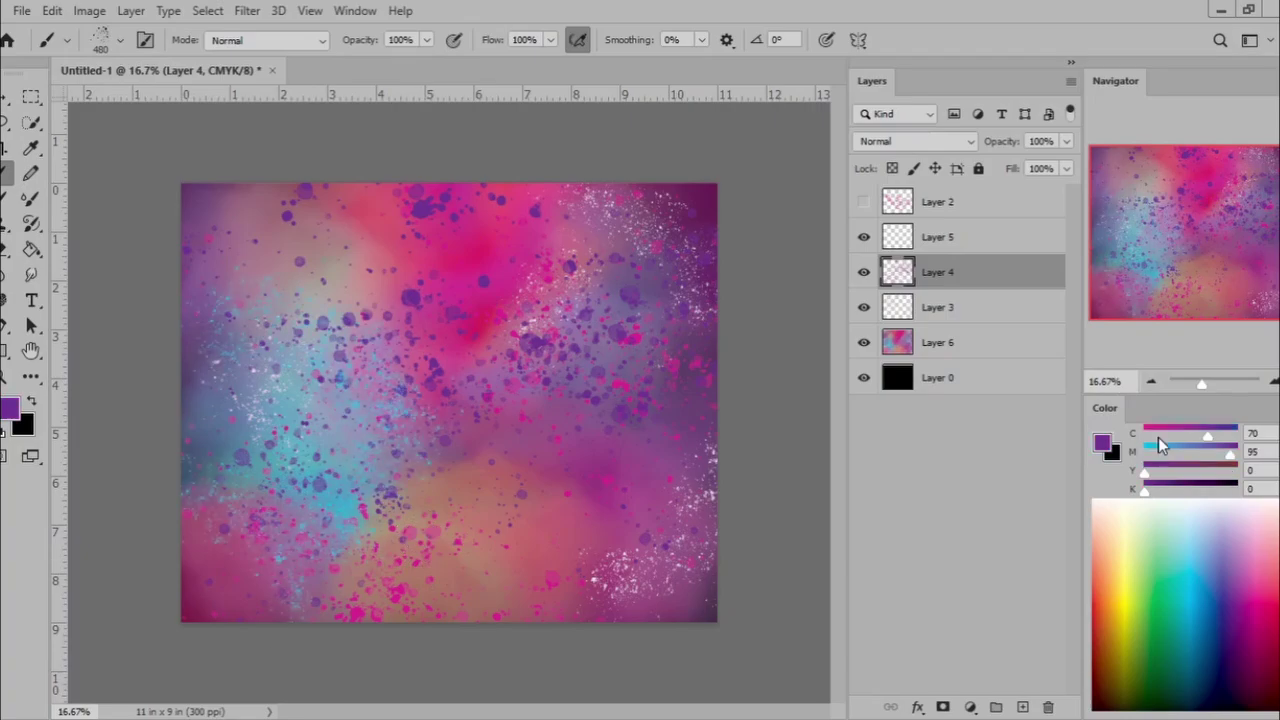
Spatter white star specks across the top and bottom of the canvas.
mouse_move(1230, 452)
mouse_down()
mouse_move(1143, 452)
mouse_move(1143, 434)
mouse_up()
drag(300, 190, 500, 330)
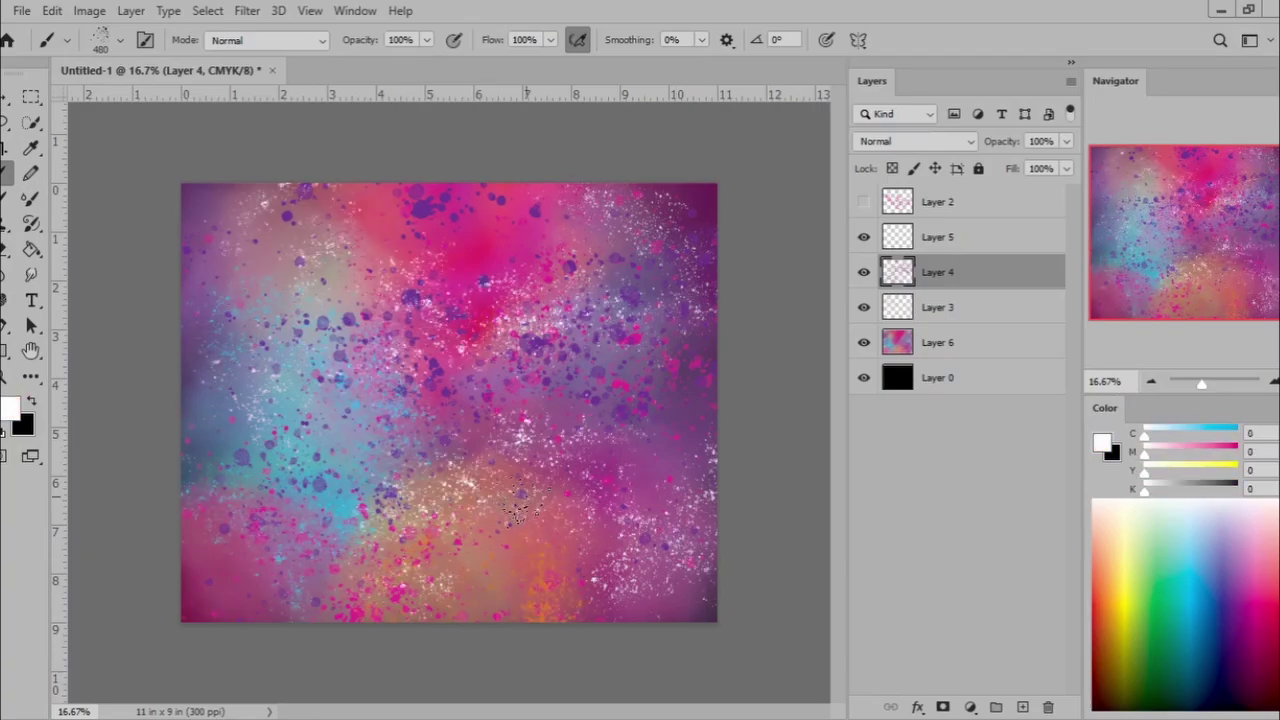
drag(200, 380, 500, 580)
Set Layer 6 to Linear Dodge (Add) and fill Layer 5 with dark navy.
click(864, 307)
key(alt+])
key(alt+[)
key(alt+[)
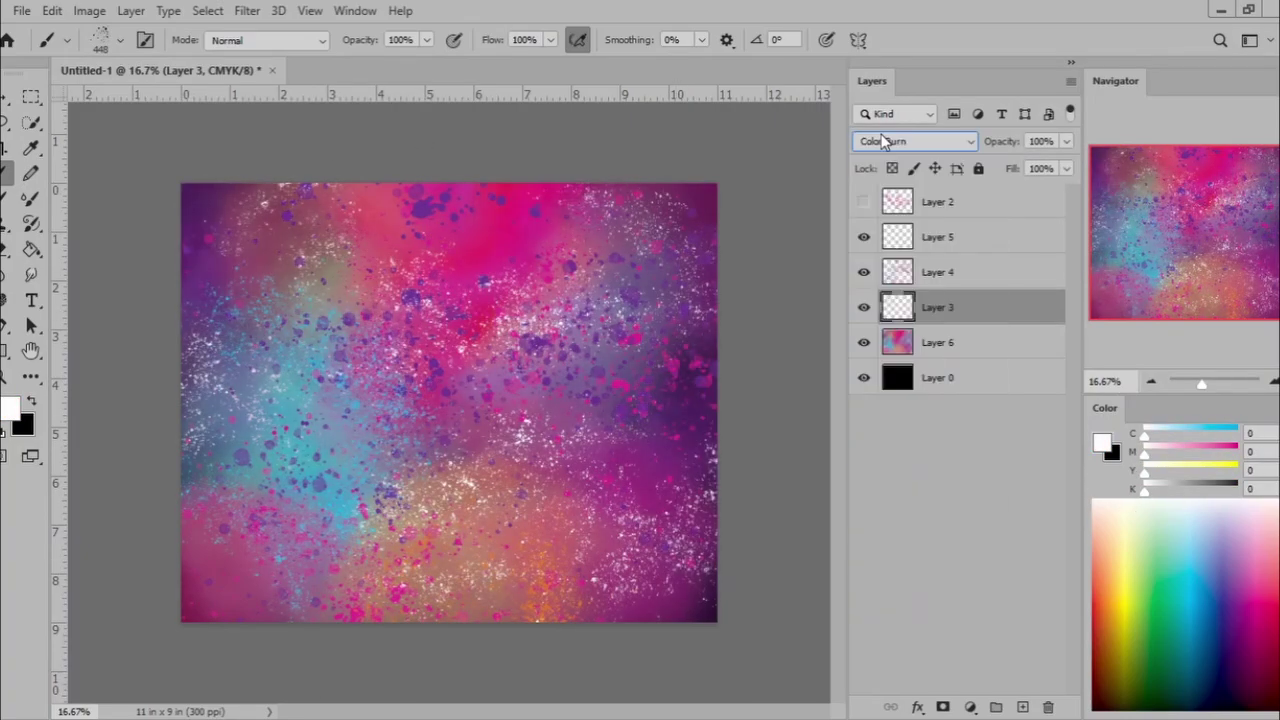
key(alt+[)
scroll(970, 148, down, 3)
scroll(970, 148, down, 8)
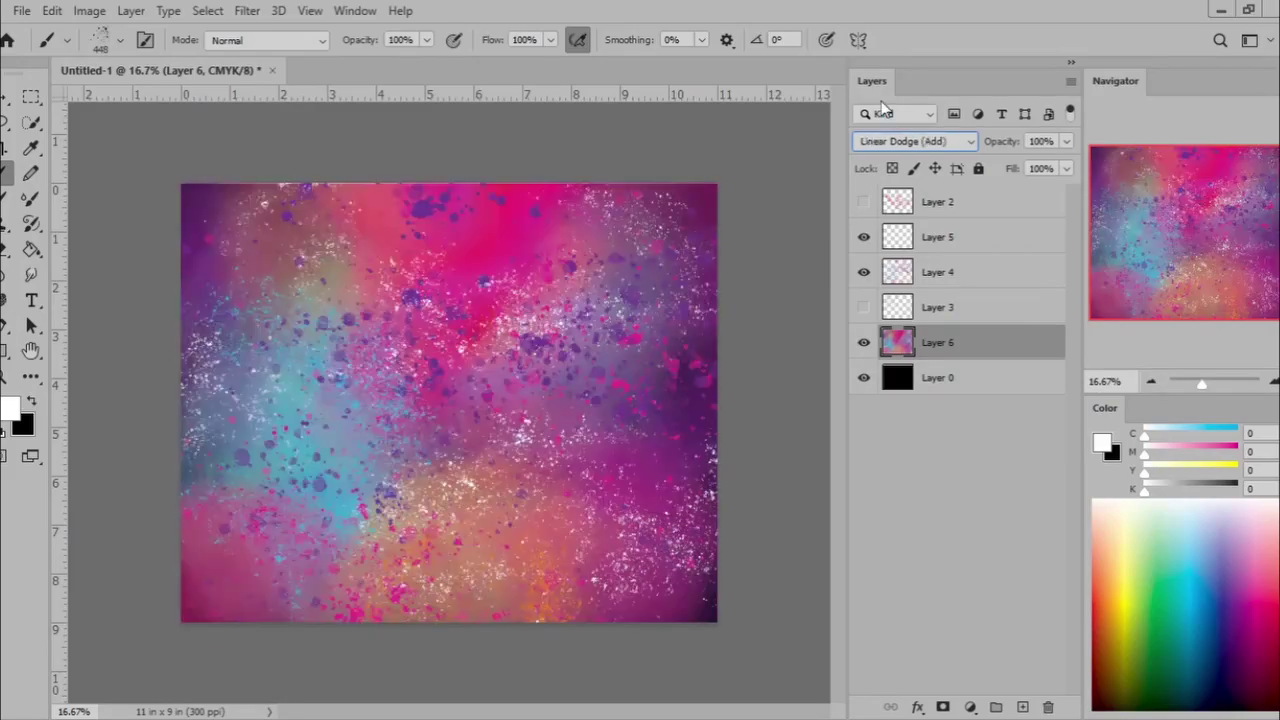
click(870, 243)
key(g)
click(450, 400)
Move Layer 5 below Layer 4 on Overlay and show the figure sketch.
key(ctrl+[)
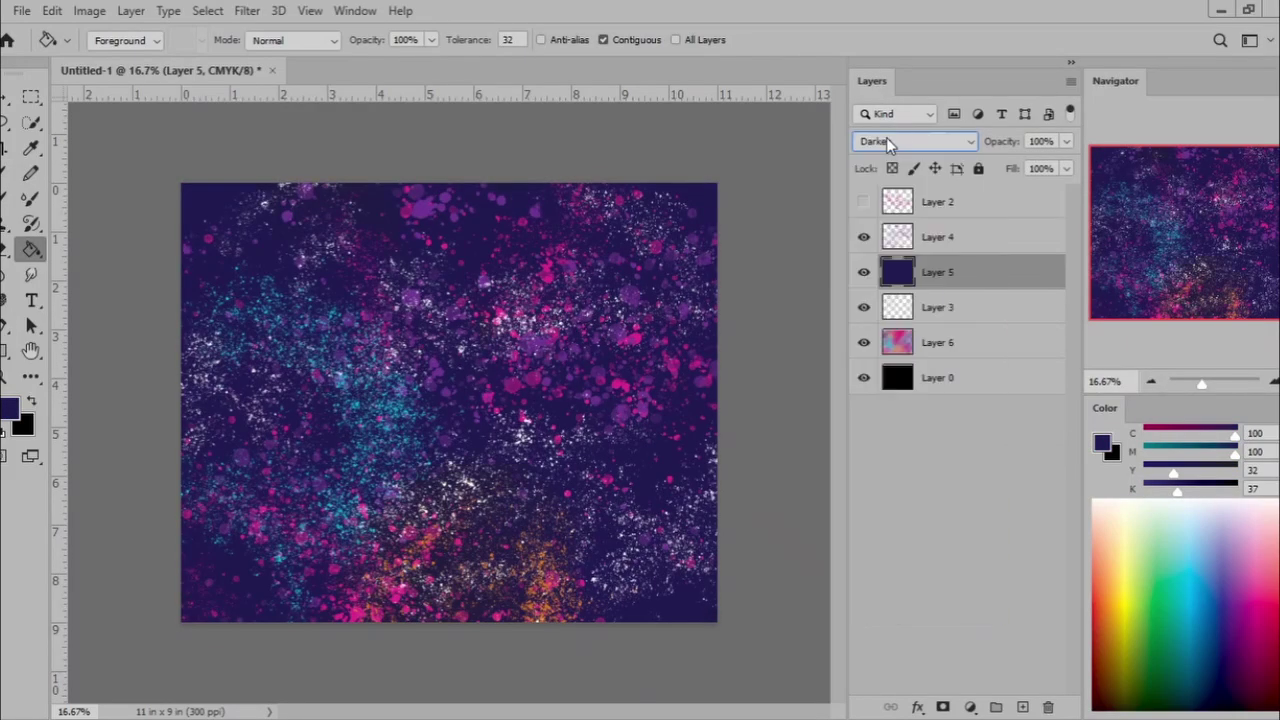
scroll(886, 141, down, 12)
click(864, 201)
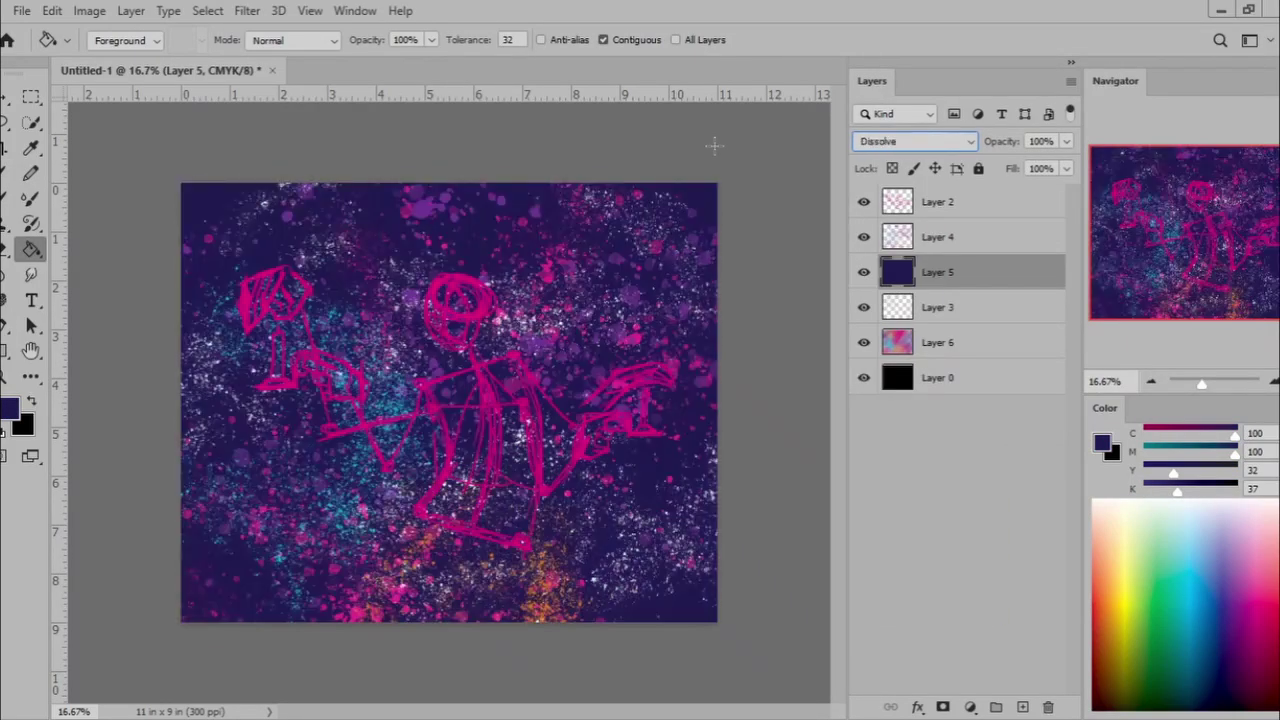
click(966, 271)
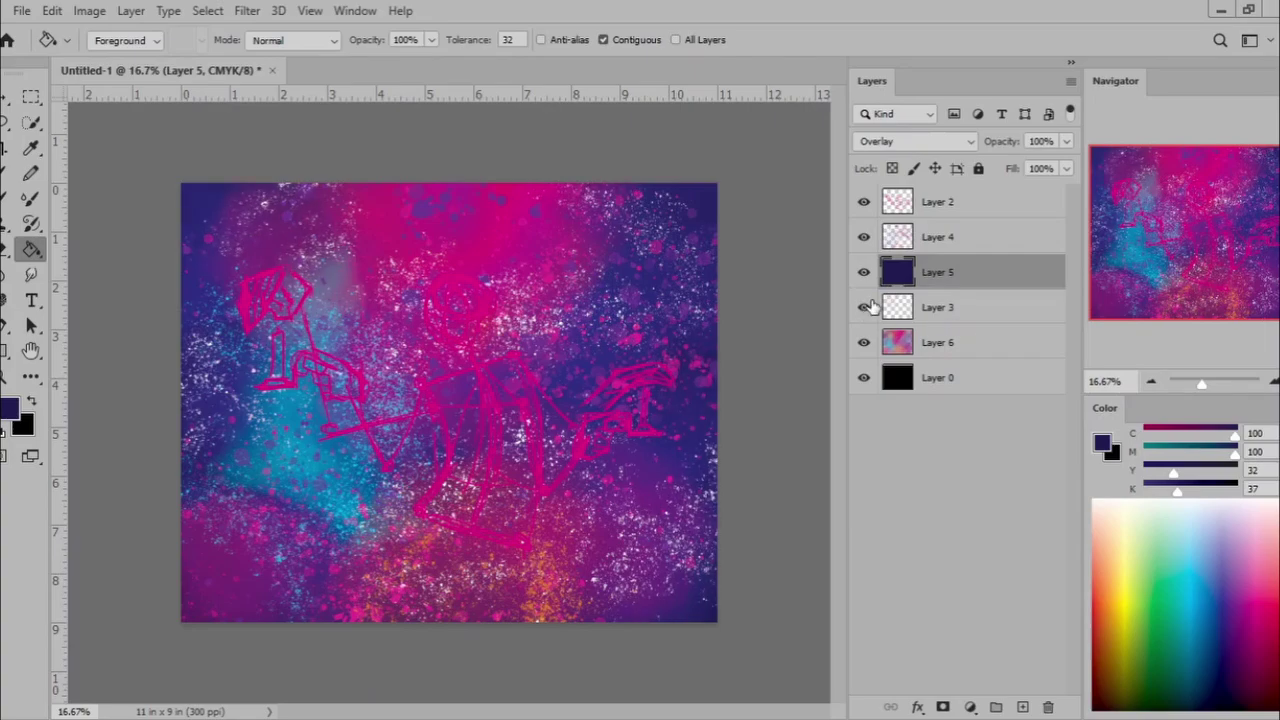
Recolour the sketch lines dark navy after abandoning a teal hue shift.
click(950, 201)
click(89, 10)
click(340, 163)
mouse_move(1009, 190)
mouse_down()
mouse_move(918, 189)
mouse_move(931, 189)
mouse_up()
key(Escape)
key(alt+shift+BackSpace)
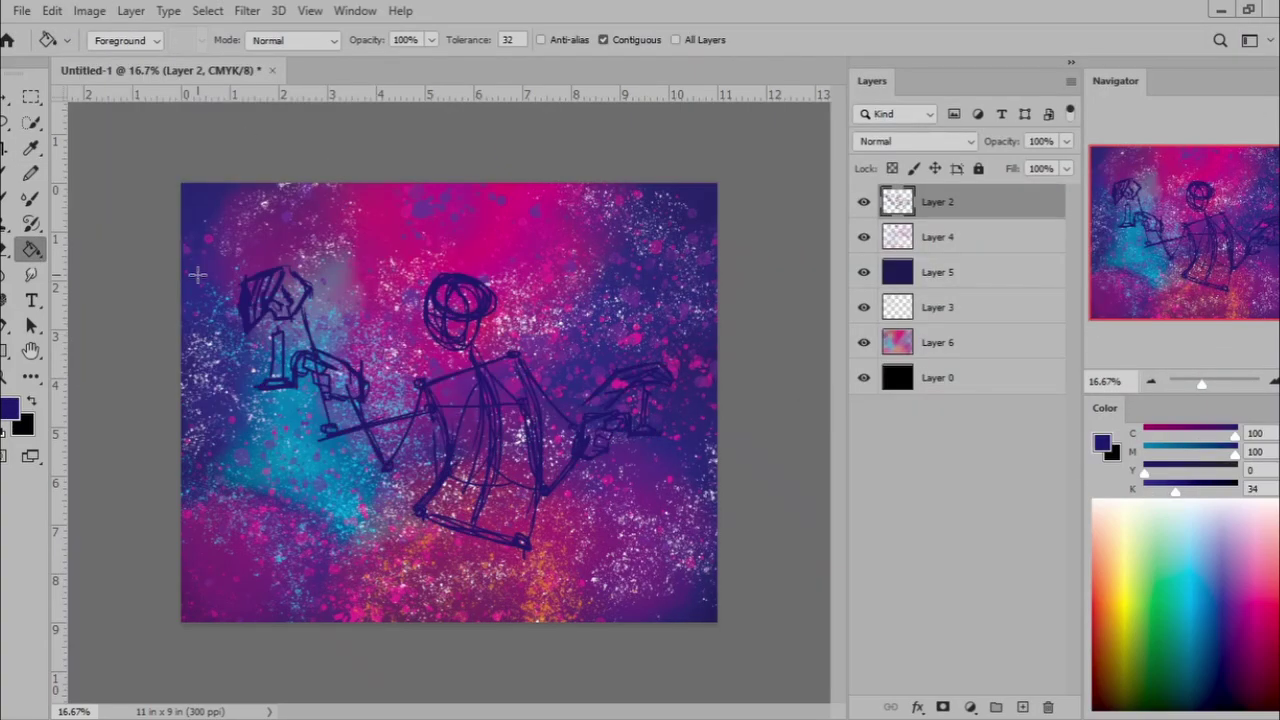
Group the backdrop layers as 'background', rename the sketch 'outline', and add empty layers.
key(b)
click(950, 237)
shift+click(960, 342)
key(ctrl+g)
text(backgroundoutline)
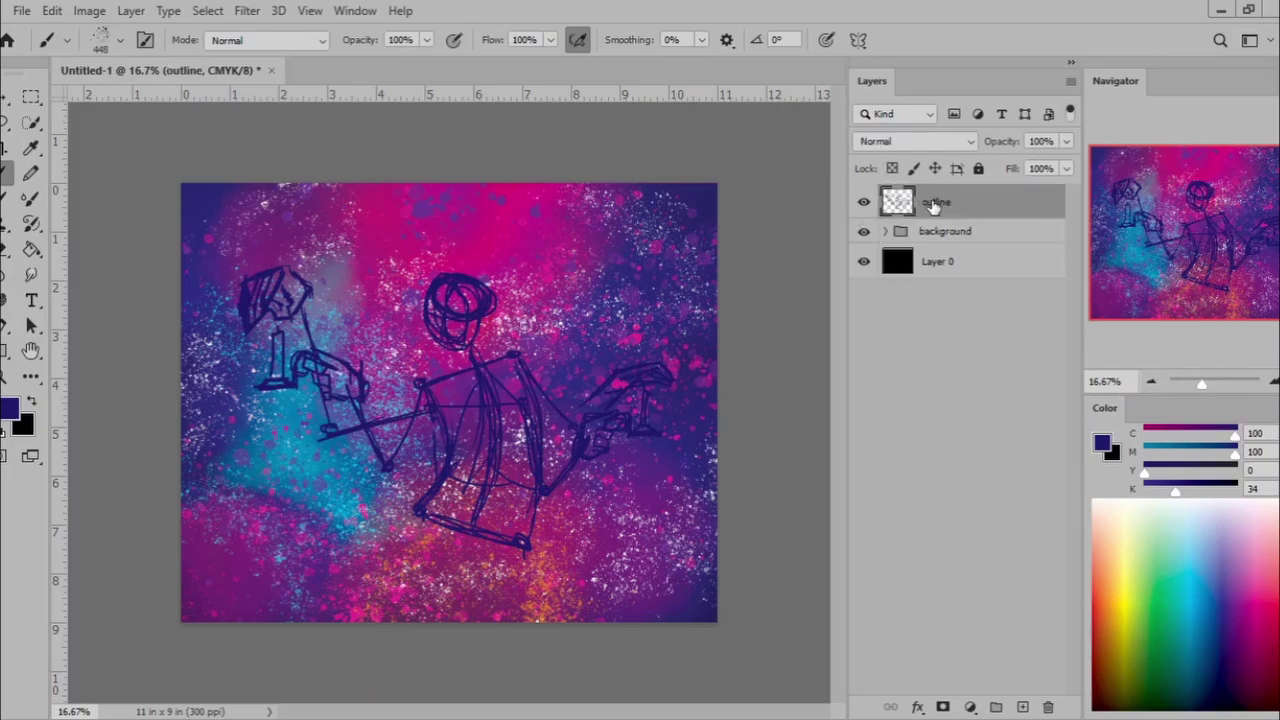
key(ctrl+shift+alt+n)
Hide the background group, add a white copy of the base layer, and save as StarLights.psd.
click(863, 407)
key(ctrl+j)
key(g)
click(1270, 541)
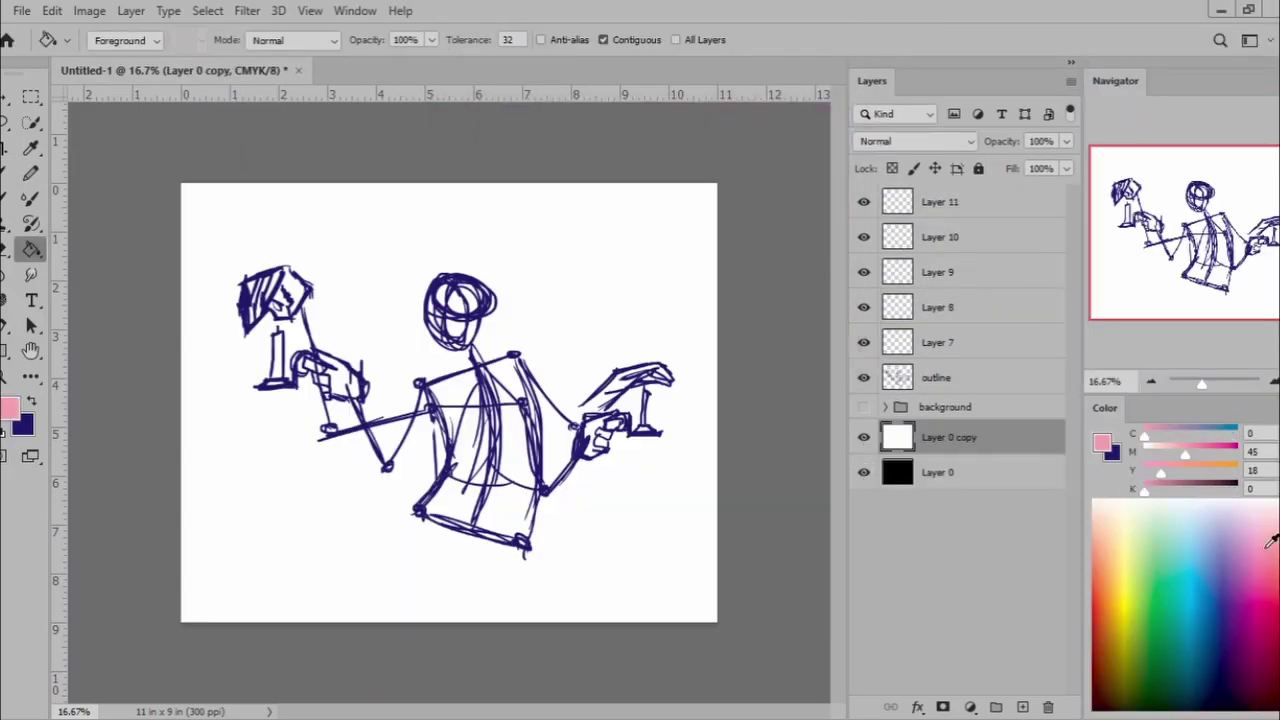
key(alt+BackSpace)
click(863, 472)
key(ctrl+shift+s)
click(485, 587)
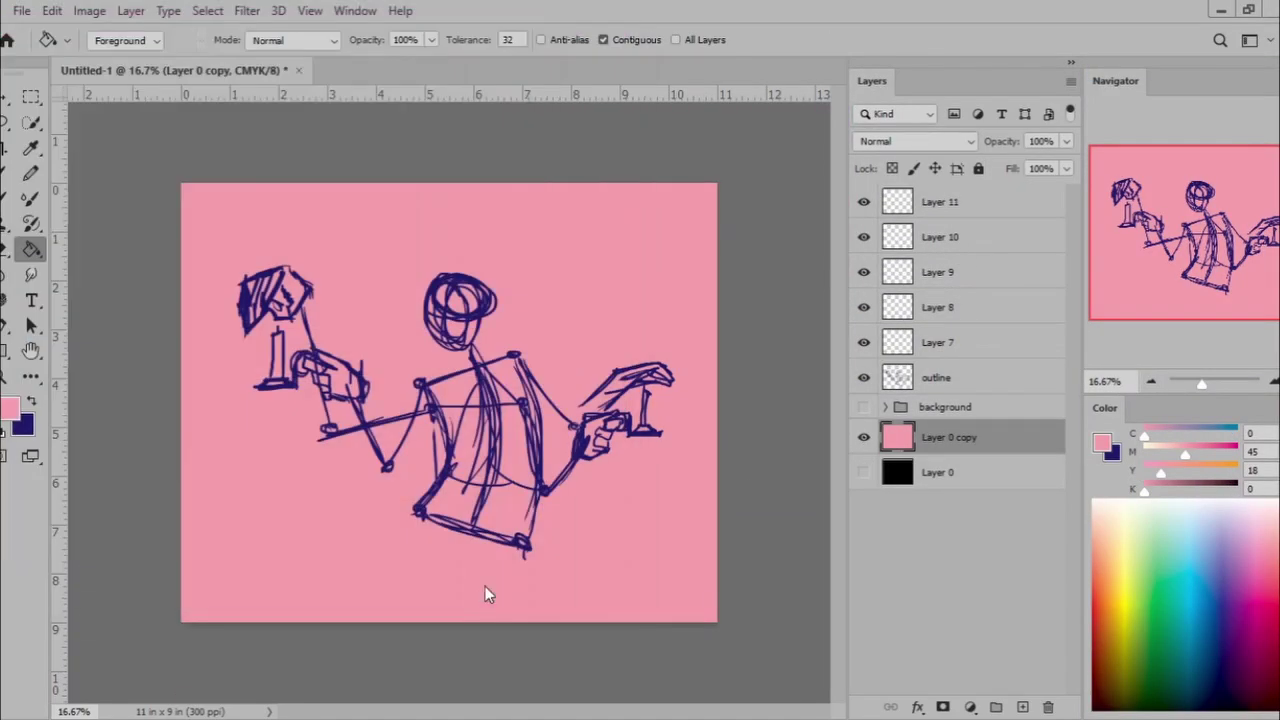
Fade the outline sketch and set a size 37 brush on Layer 7 for line art.
click(936, 377)
click(938, 342)
key(b)
right_click(477, 175)
scroll(555, 438, up, 10)
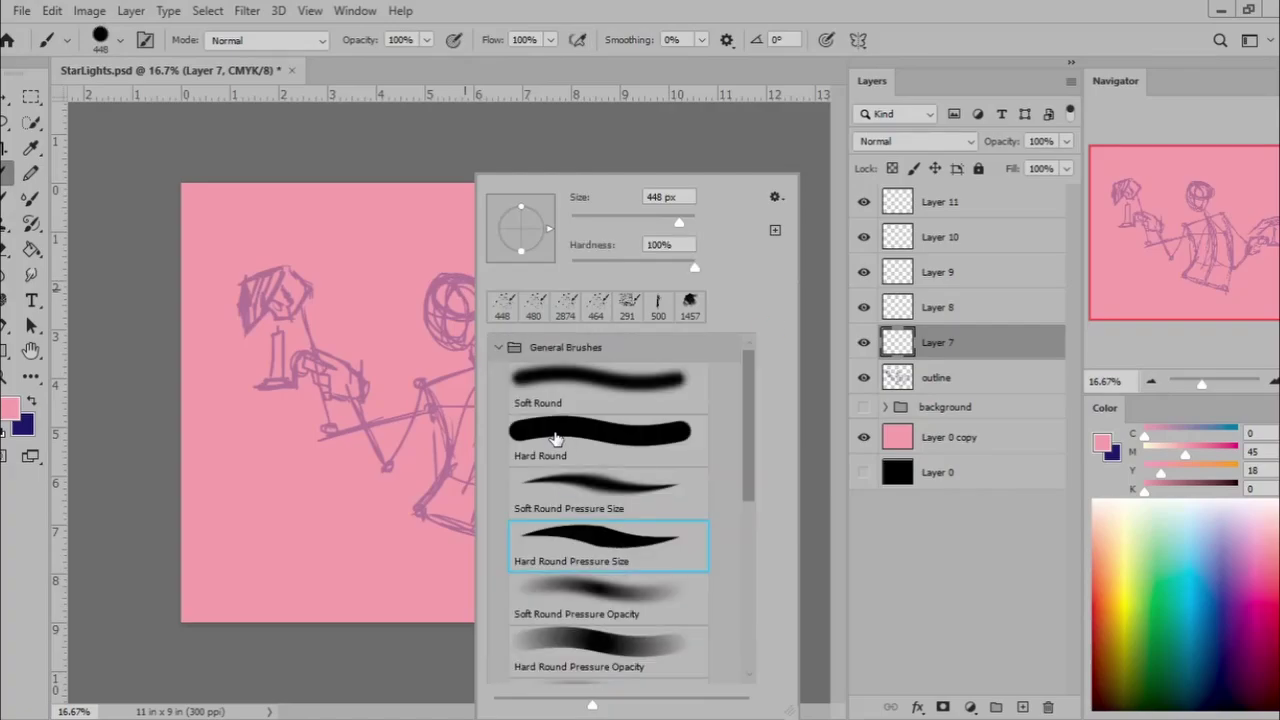
text(37)
key(Return)
key(x)
drag(440, 420, 570, 370)
key(ctrl+z)
scroll(487, 273, up, 2)
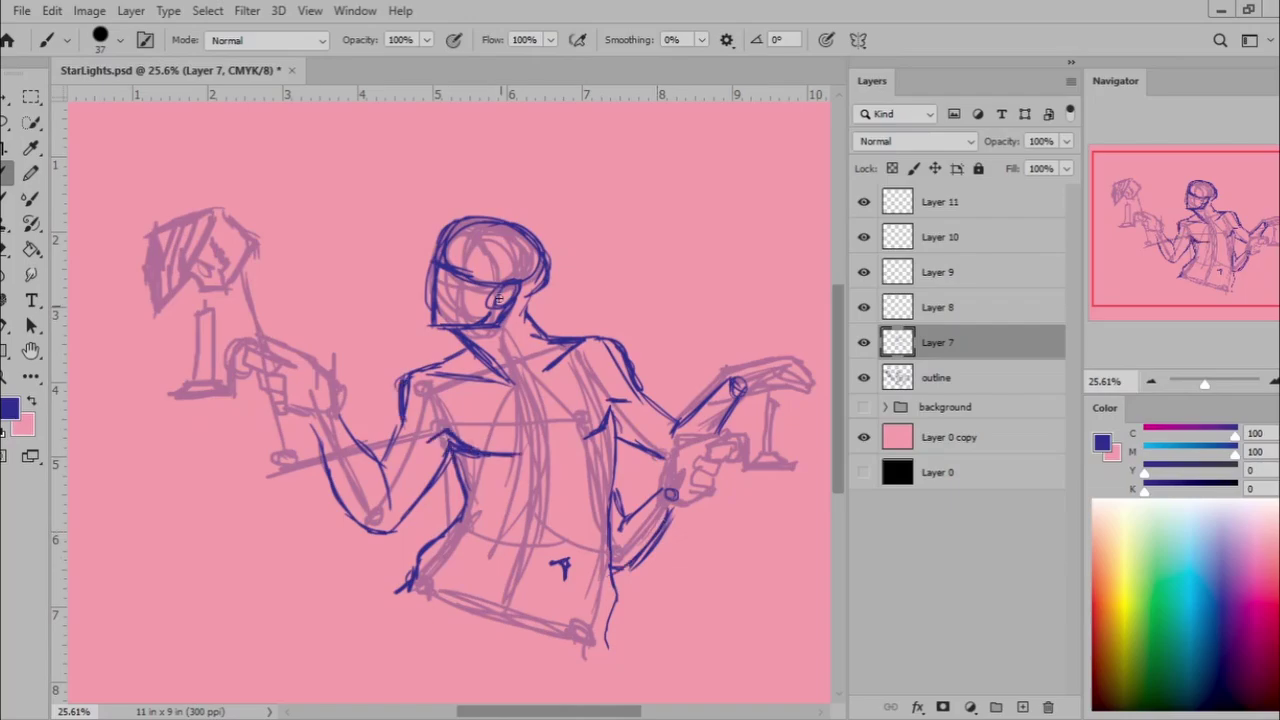
Ink the top edge of the left arm and the left hand's thumb and fingers.
drag(420, 286, 520, 290)
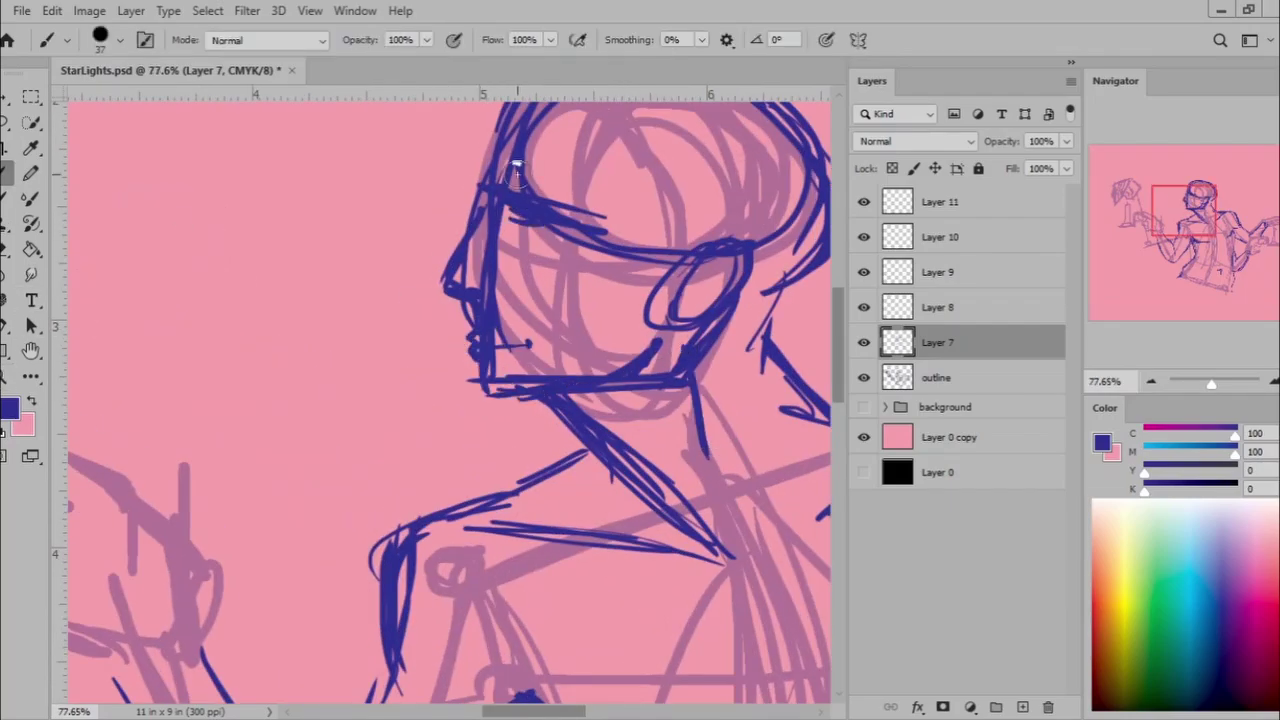
double_click(500, 95)
key(Escape)
key(ctrl+0)
drag(480, 619, 566, 619)
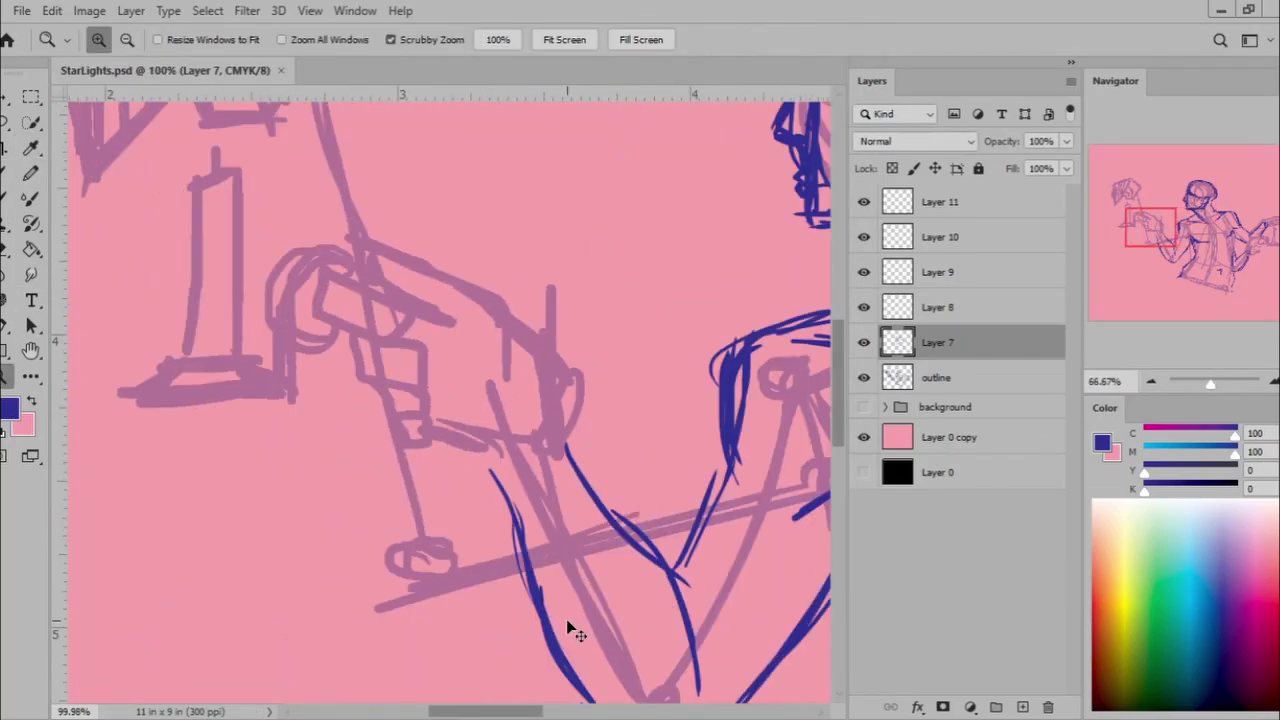
key(ctrl+minus)
key(b)
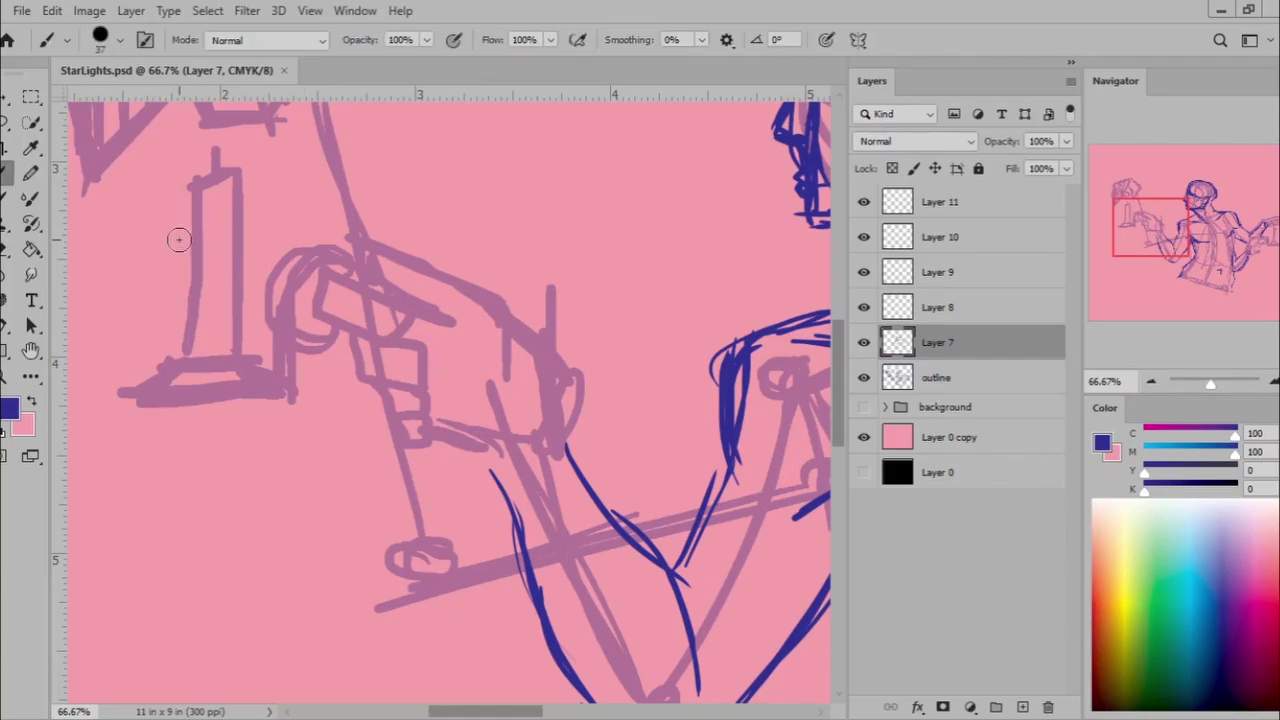
drag(493, 268, 562, 440)
drag(485, 266, 350, 240)
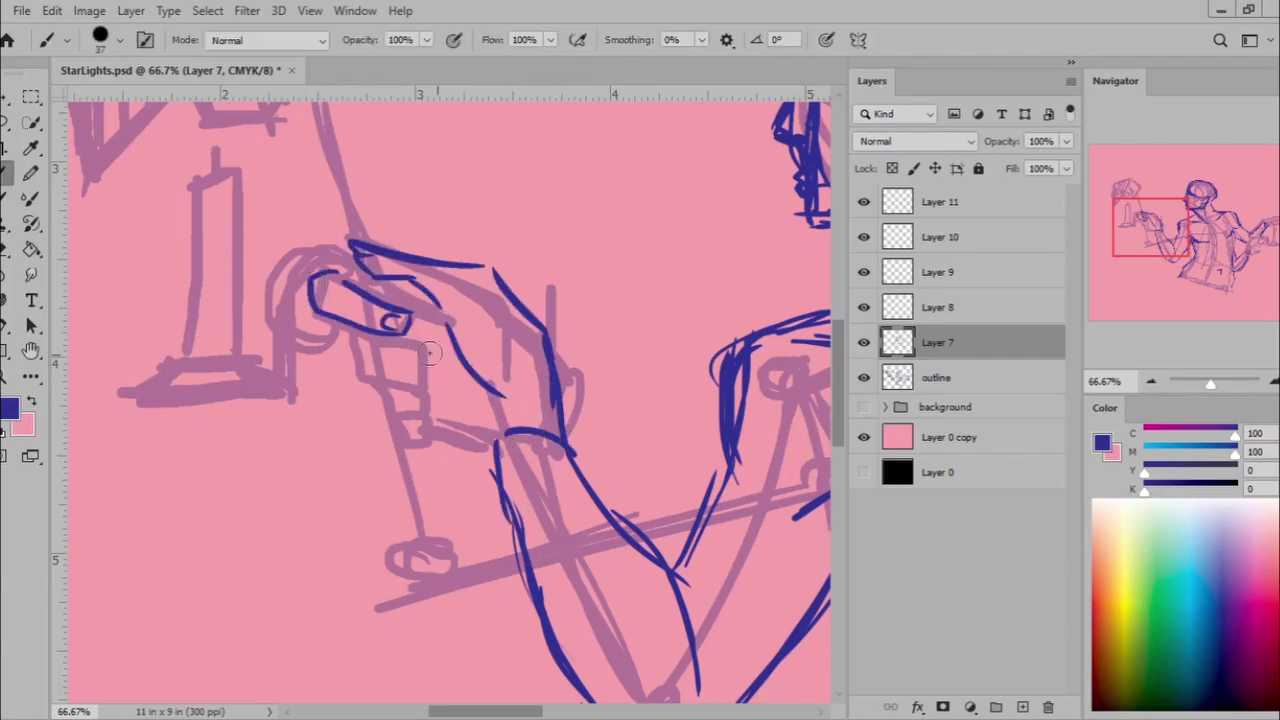
right_click(461, 399)
key(Escape)
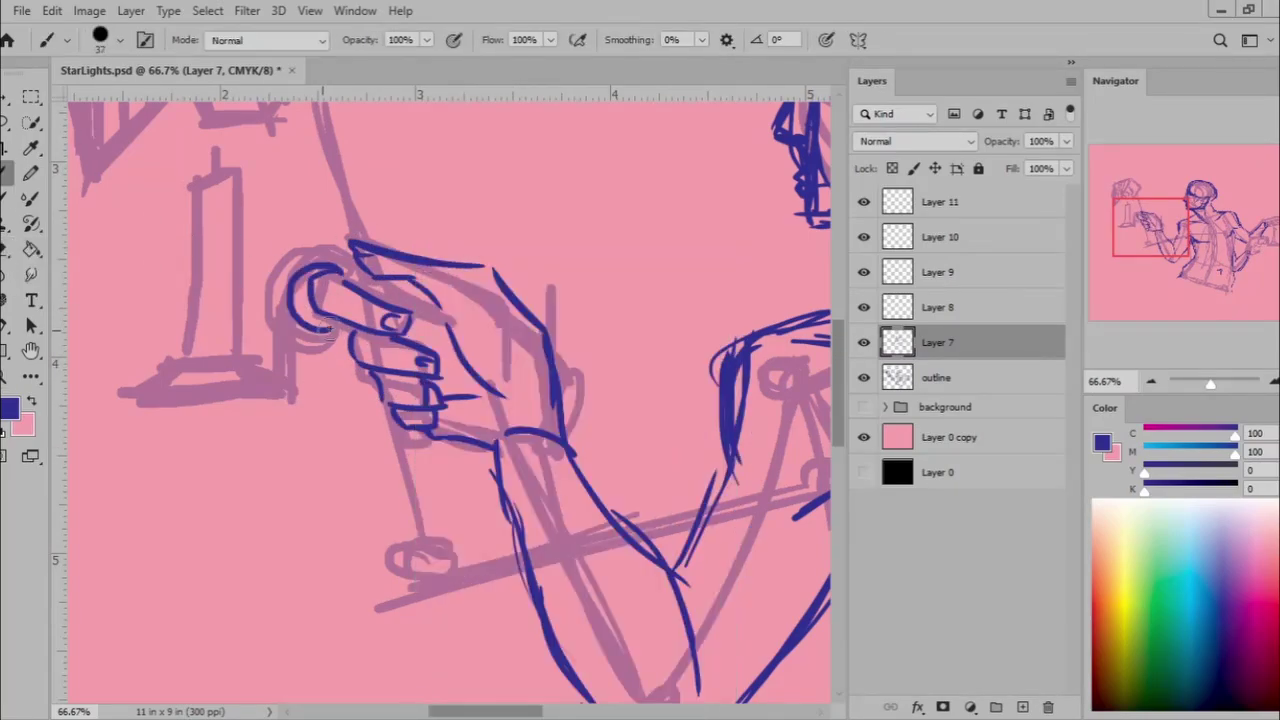
drag(340, 270, 300, 340)
Ink the outline of the left lamp head.
key(ctrl+minus)
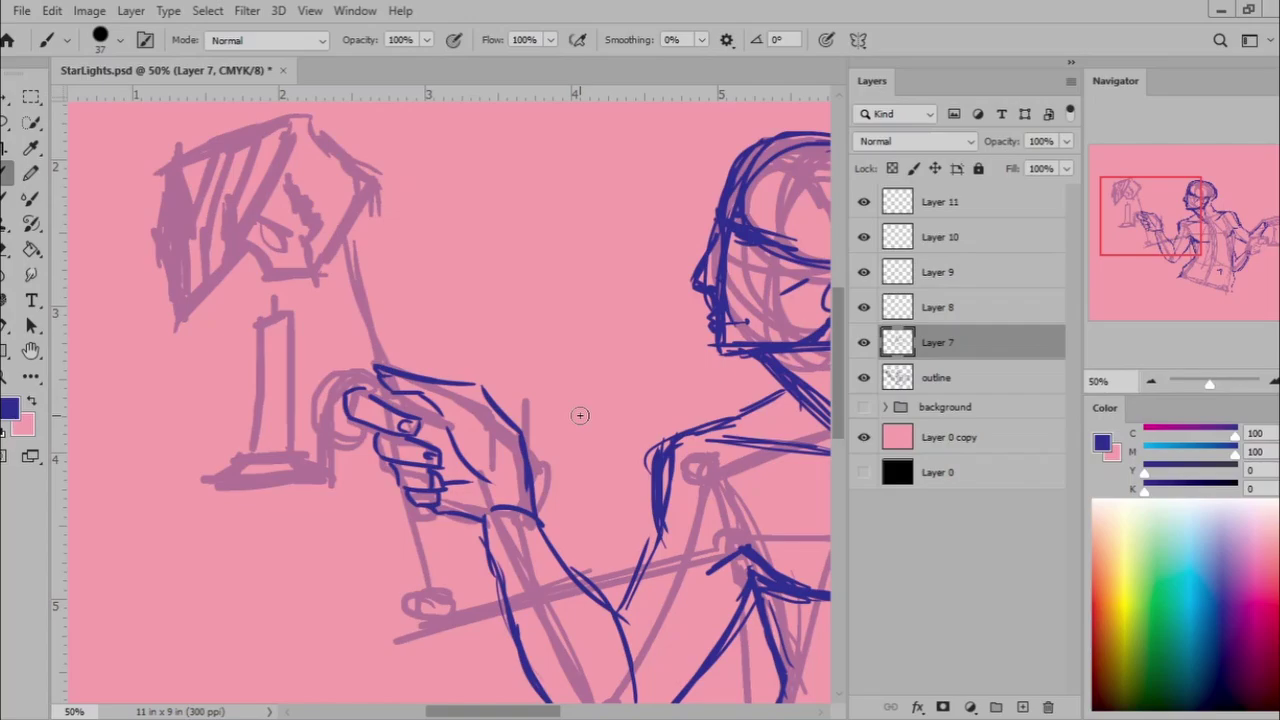
key(ctrl+minus)
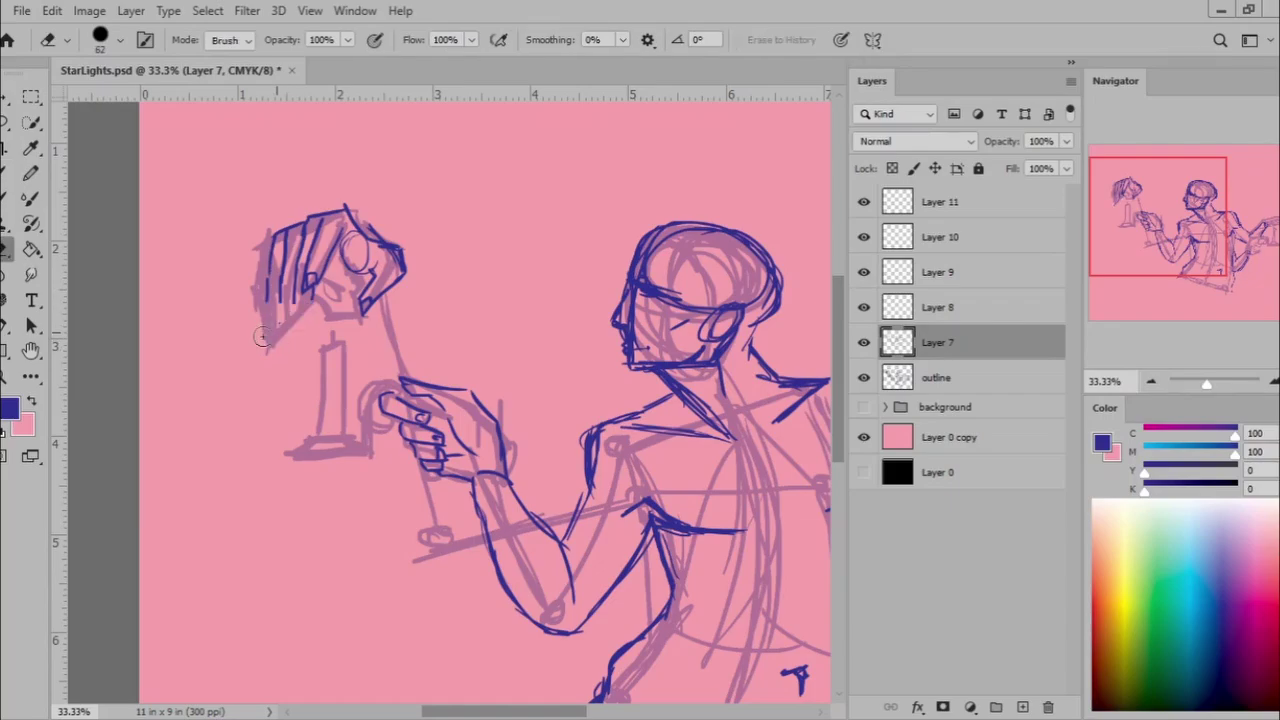
drag(270, 295, 405, 300)
key(ctrl+minus)
Ink the right hand's outline, fingers, wrist and upper arm edge.
drag(412, 644, 195, 554)
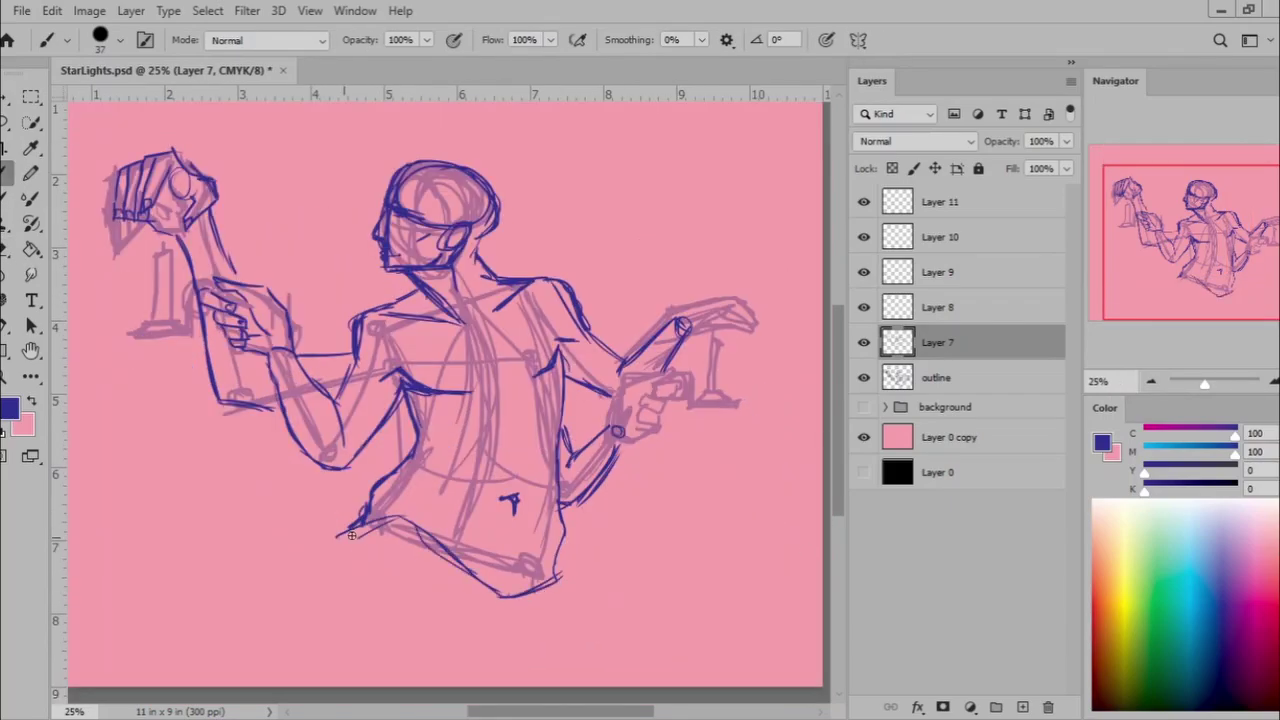
scroll(671, 343, up, 3)
drag(330, 440, 455, 375)
mouse_move(370, 465)
mouse_down()
mouse_move(350, 516)
mouse_move(250, 500)
mouse_up()
drag(240, 225, 355, 360)
Outline the right lamp head's edges, fit the view, and show the starry background.
drag(586, 306, 445, 270)
drag(456, 265, 621, 283)
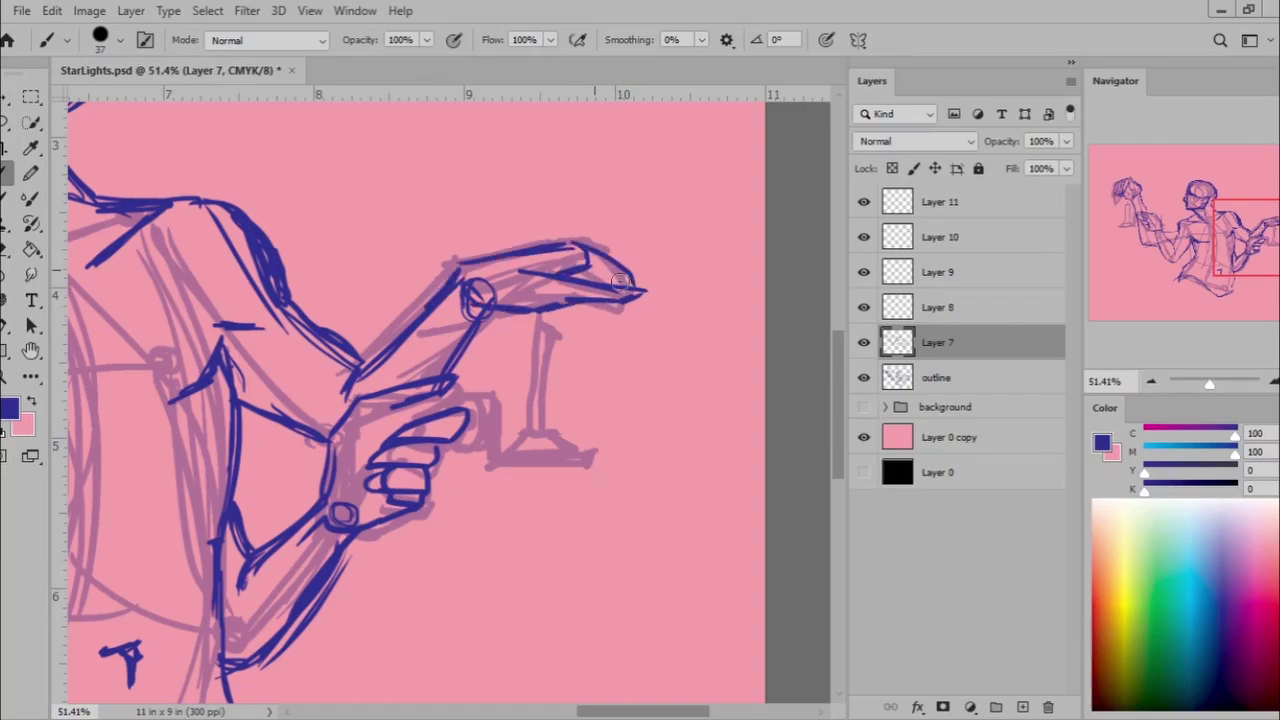
key(ctrl+0)
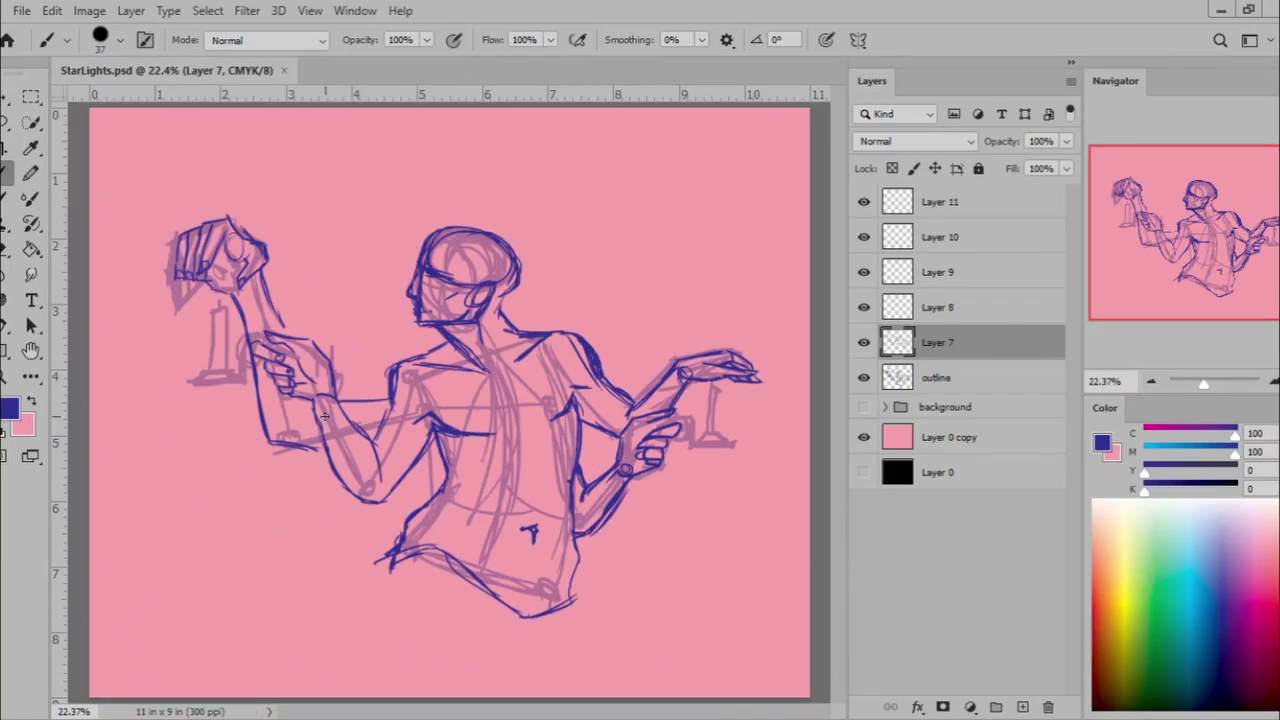
drag(863, 407, 866, 500)
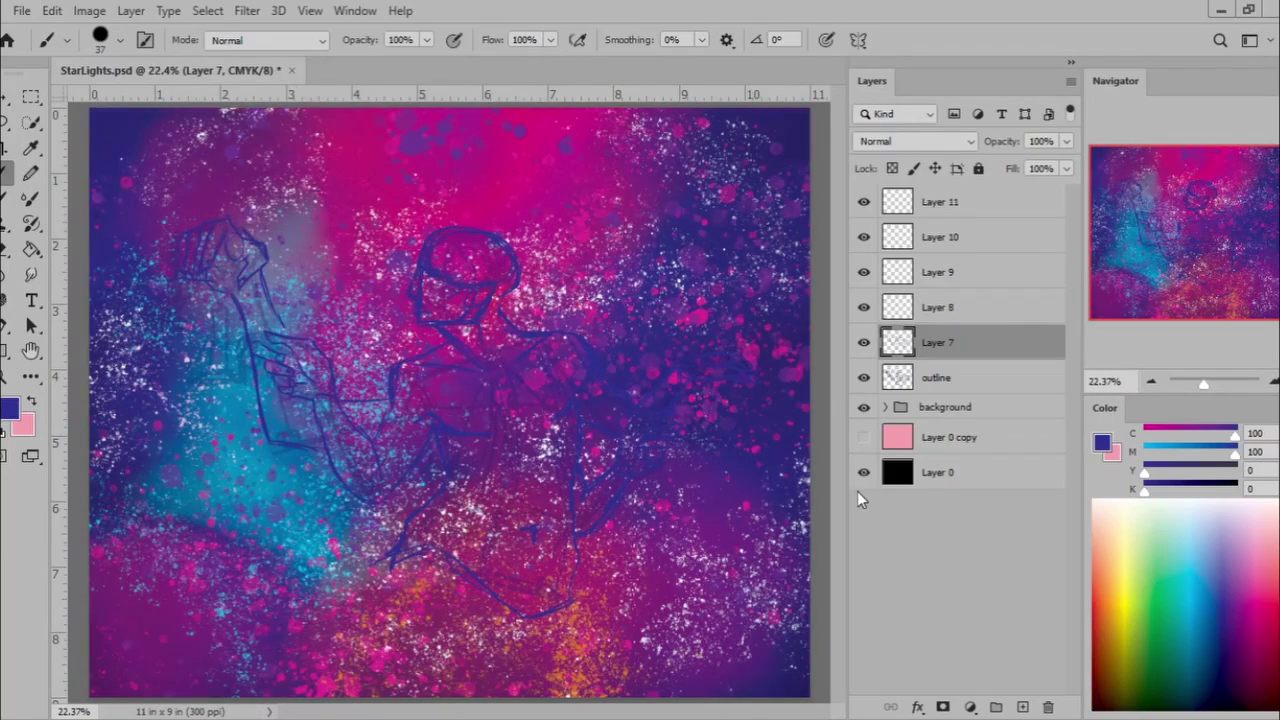
Hide the sketch layers and add Layer 12 above Layer 6, hiding speckle Layers 3-5.
drag(863, 342, 863, 377)
click(89, 10)
click(885, 407)
click(966, 577)
key(ctrl+shift+alt+n)
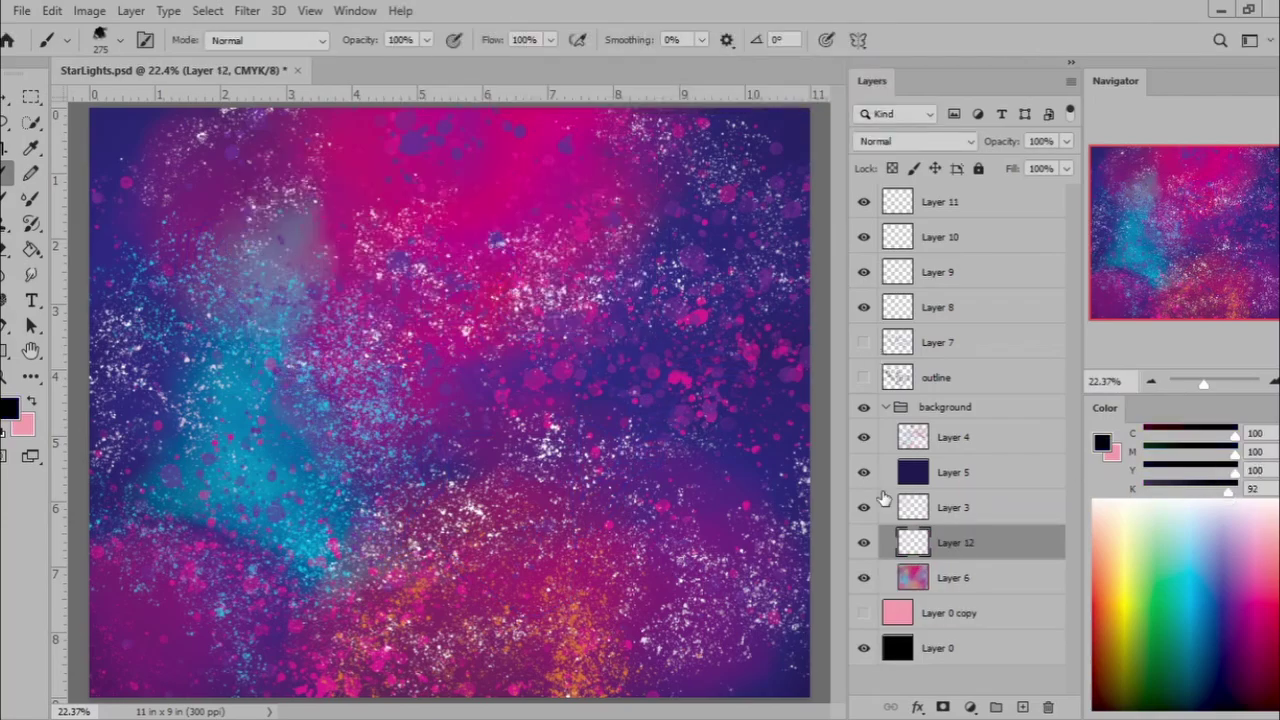
drag(863, 507, 863, 437)
Paint dark strokes, cyan clouds and dark purple strokes across Layer 12.
mouse_move(100, 320)
mouse_down()
mouse_move(414, 443)
mouse_move(772, 449)
mouse_up()
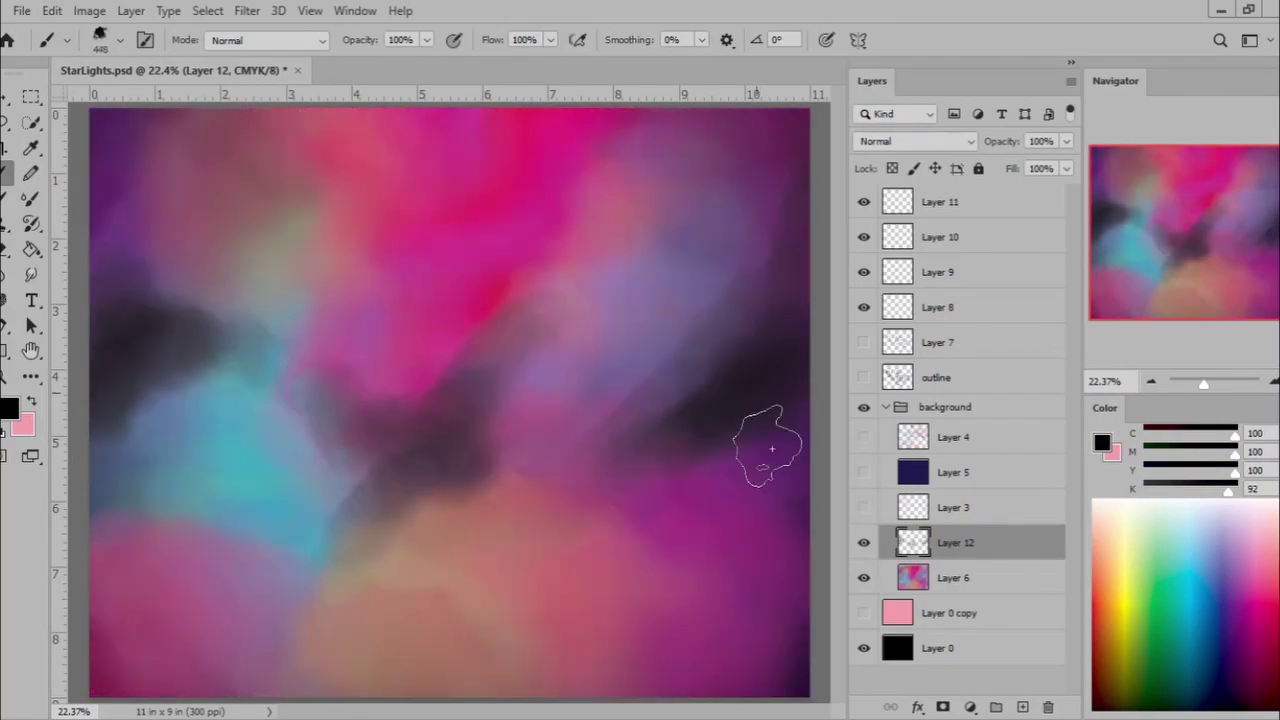
key(ctrl+minus)
drag(200, 560, 300, 430)
drag(190, 260, 330, 380)
drag(560, 300, 670, 410)
drag(600, 210, 350, 300)
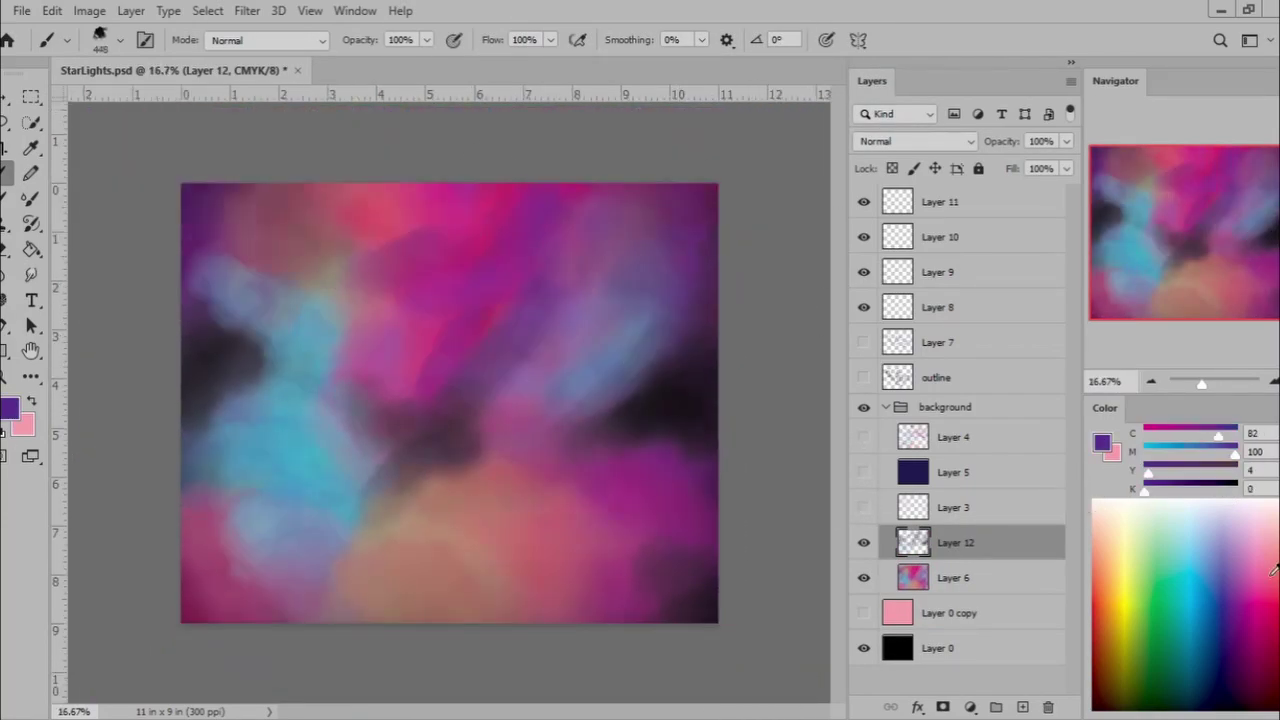
Blend pink clouds into the upper middle and orange clouds upper left and lower middle.
drag(1218, 436, 1150, 436)
drag(450, 560, 700, 471)
drag(380, 300, 560, 220)
drag(1150, 452, 1220, 452)
drag(420, 363, 360, 230)
drag(1150, 464, 1218, 455)
drag(330, 290, 375, 265)
drag(470, 520, 400, 610)
Darken the centre, right side and lower left with dark navy accents.
mouse_move(1144, 436)
mouse_down()
mouse_move(1236, 436)
mouse_move(1144, 470)
mouse_up()
drag(1144, 488, 1180, 488)
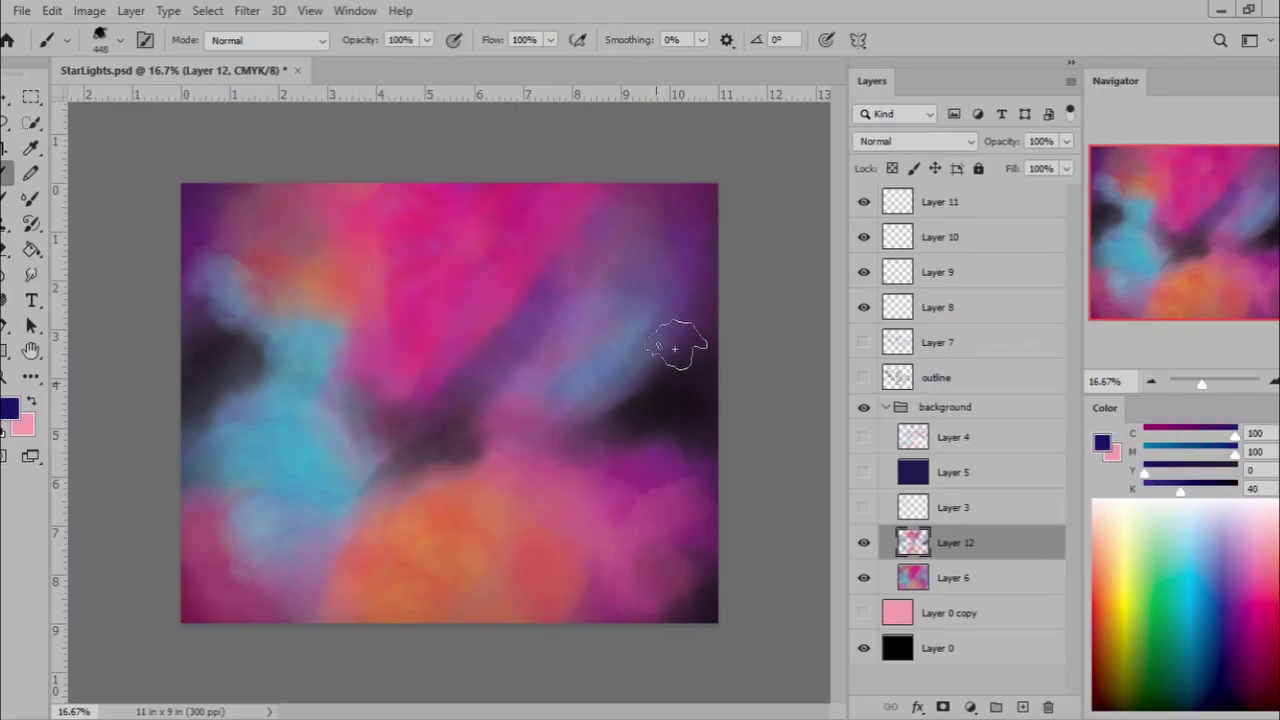
drag(700, 330, 540, 440)
drag(230, 240, 250, 440)
mouse_move(500, 390)
mouse_down()
mouse_move(446, 482)
mouse_move(610, 485)
mouse_move(700, 390)
mouse_up()
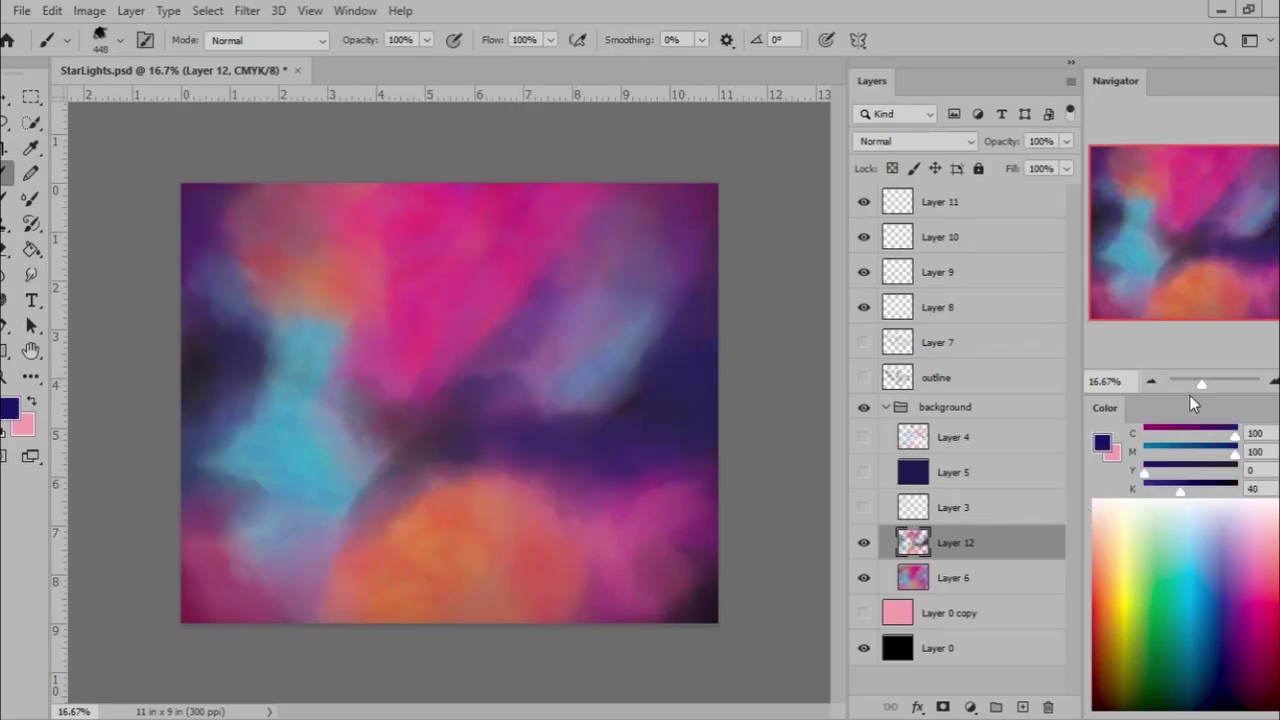
drag(1144, 470, 1207, 470)
drag(690, 260, 550, 300)
drag(270, 620, 366, 520)
drag(300, 300, 230, 430)
drag(428, 366, 480, 310)
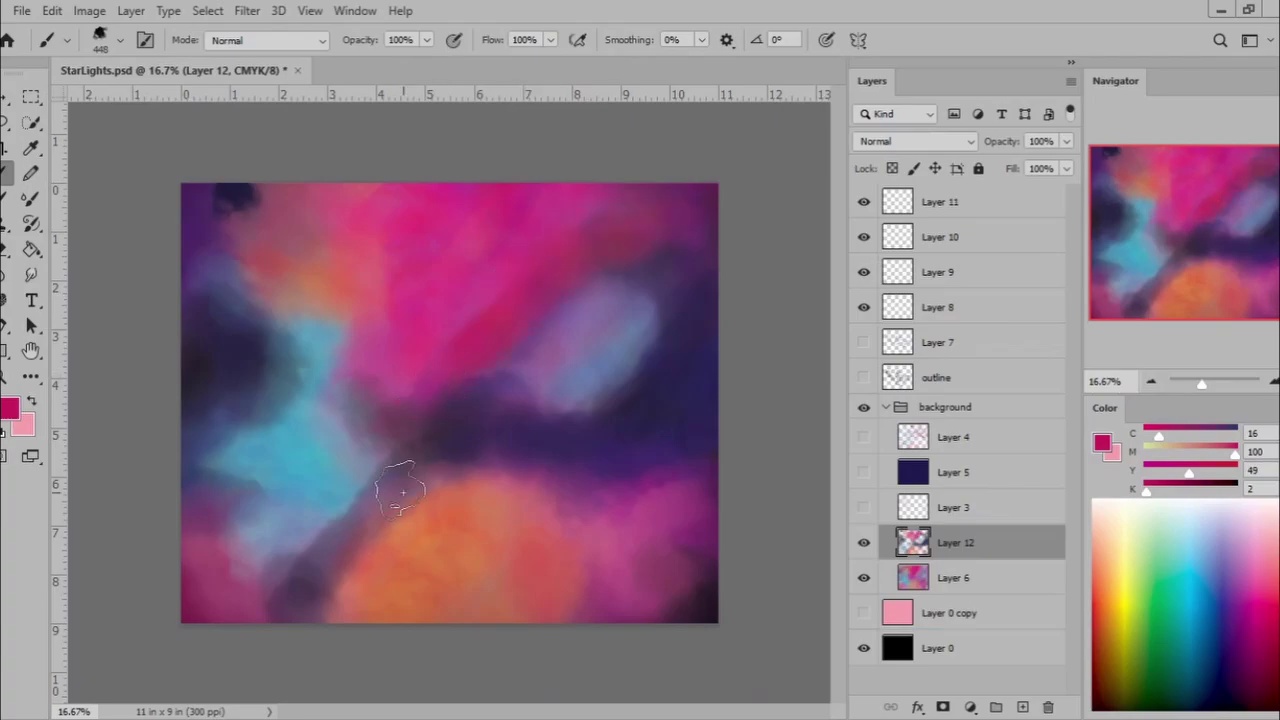
drag(400, 505, 260, 540)
Preview the nebula with navy Layer 5 shown, then hide it and reselect Layer 12.
click(864, 507)
click(864, 507)
click(864, 472)
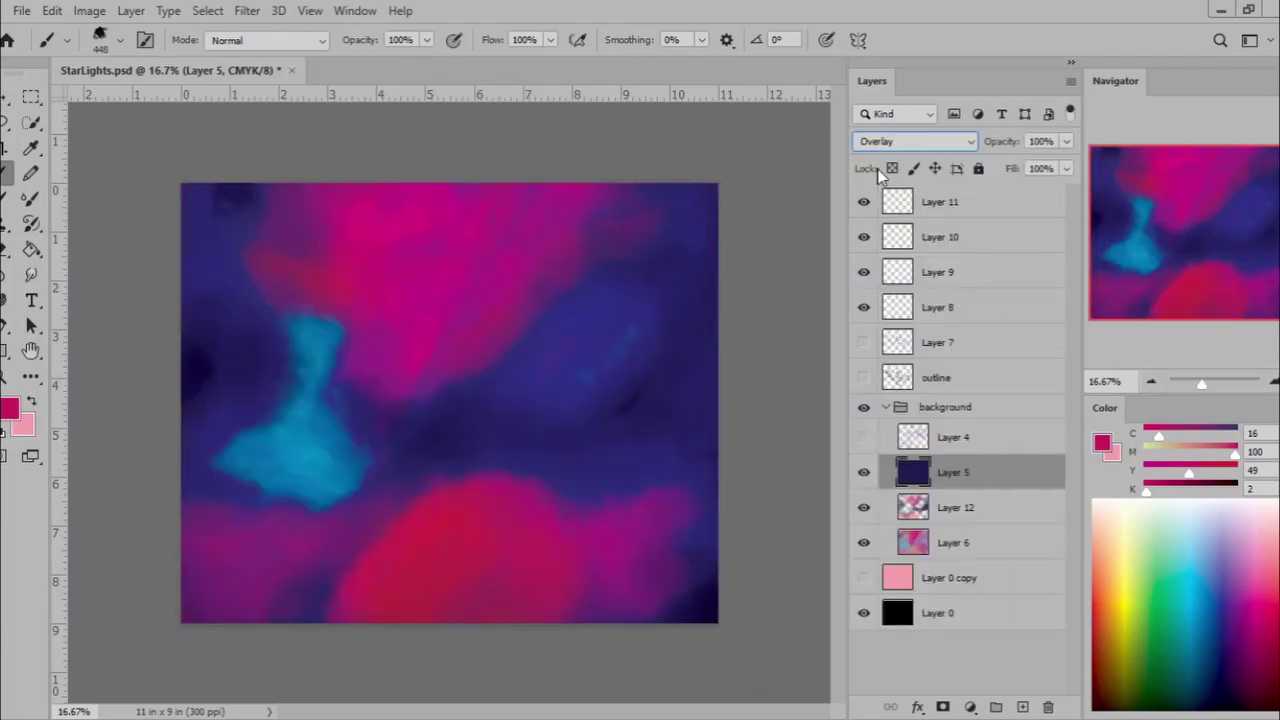
click(864, 476)
click(955, 507)
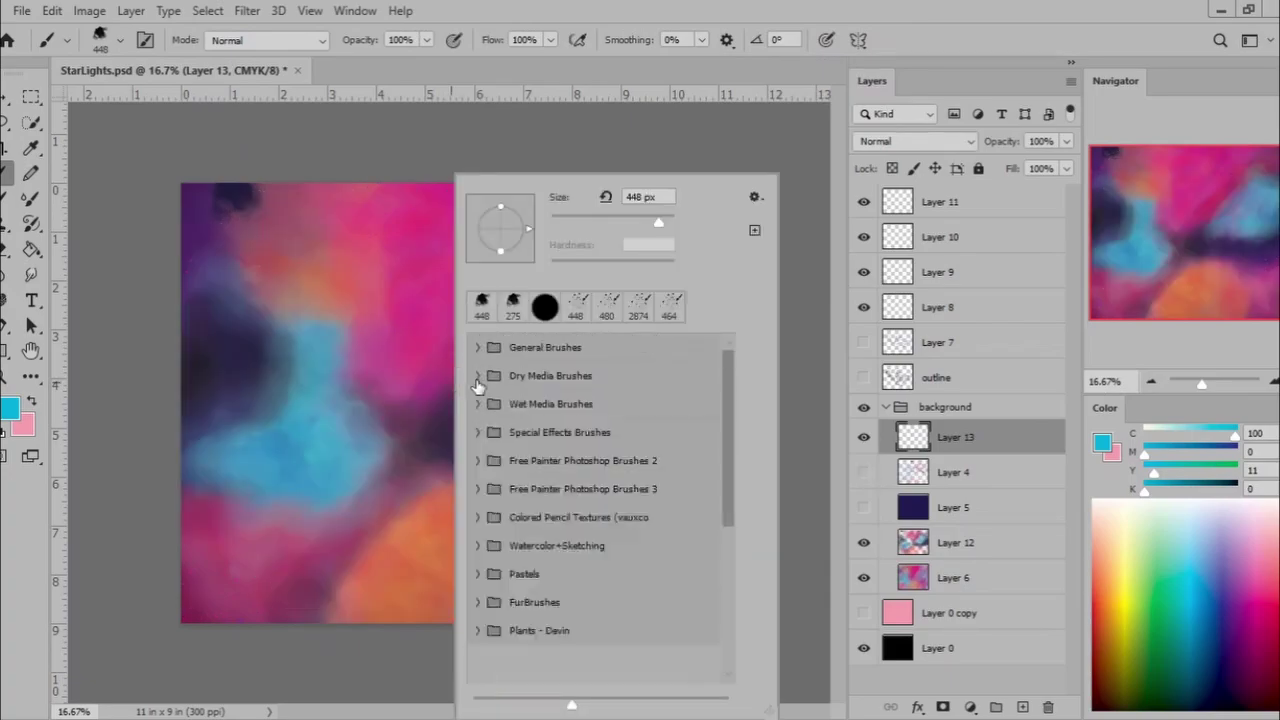
Speckle cyan, orange and black over the nebula's clouds, edges and centre.
drag(362, 462, 658, 465)
alt+click(658, 465)
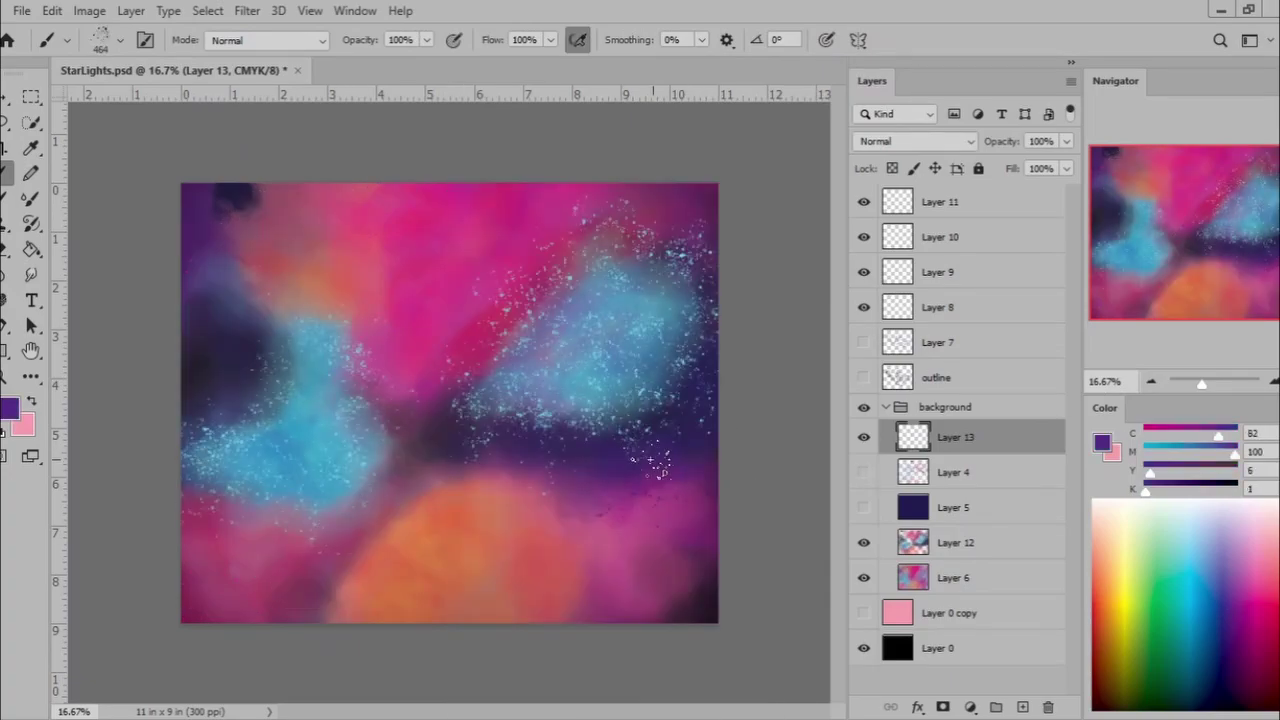
alt+click(560, 540)
drag(590, 500, 452, 604)
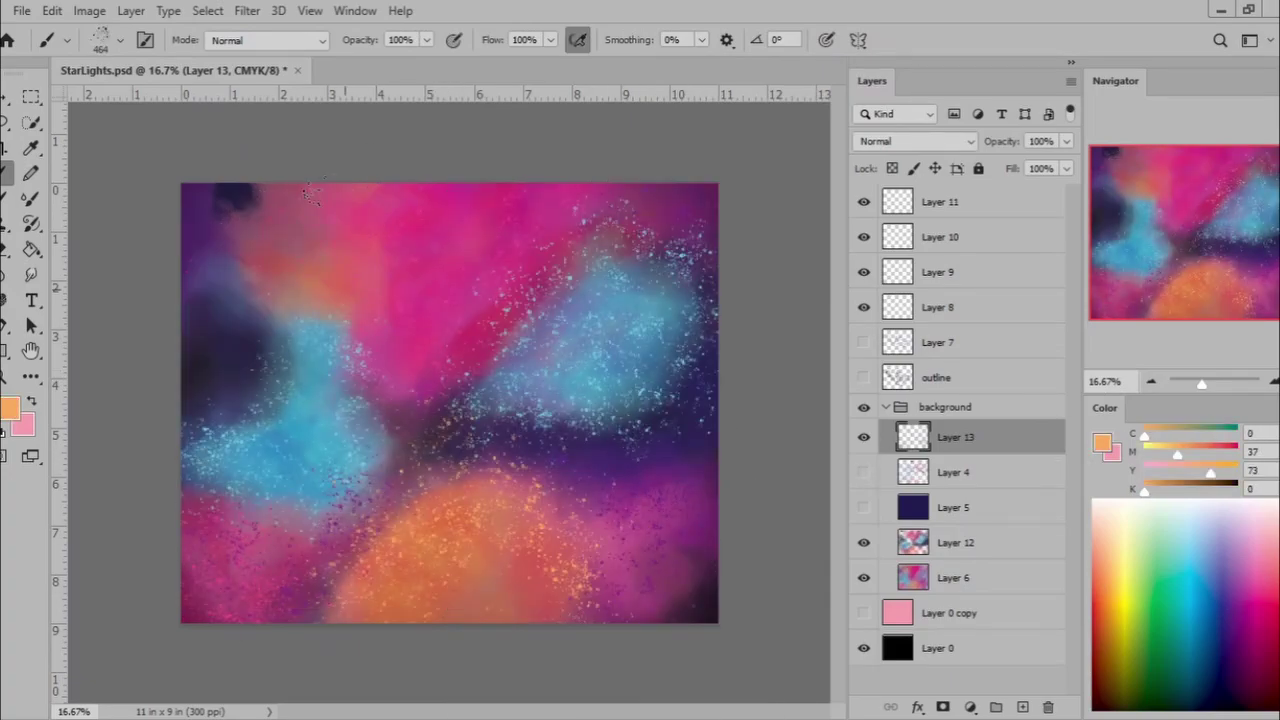
drag(310, 195, 300, 265)
alt+click(228, 198)
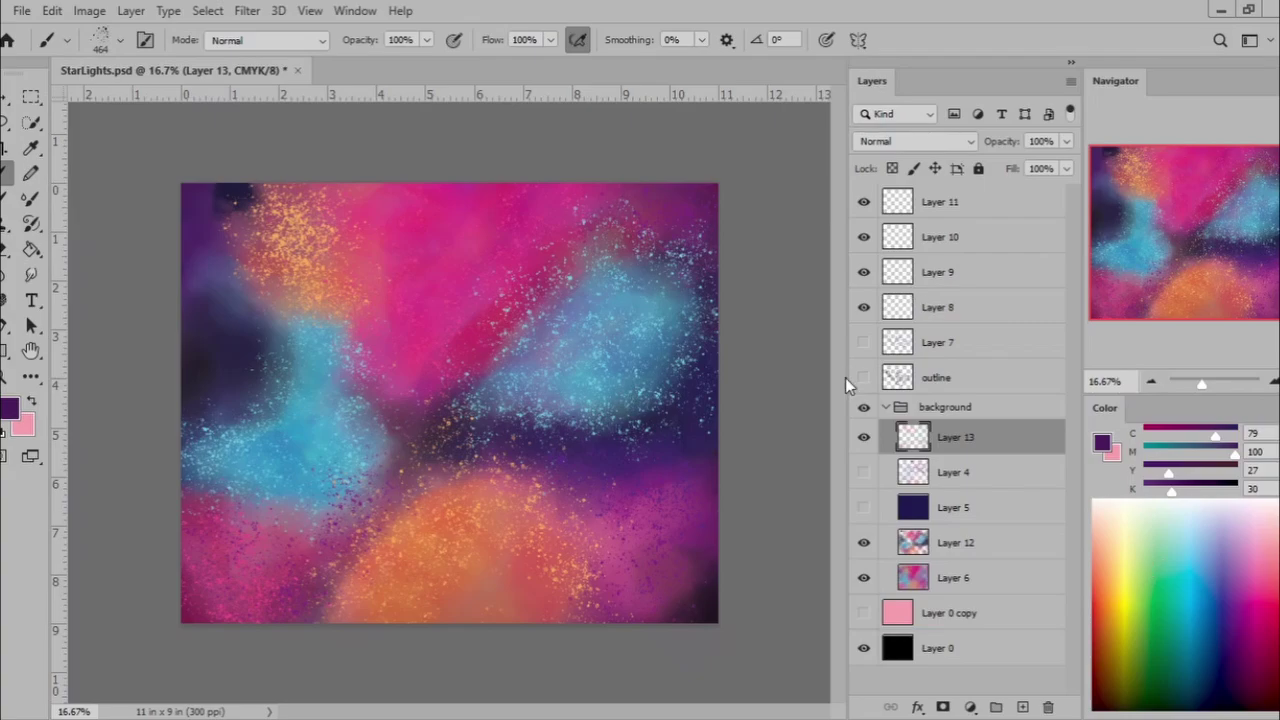
click(1236, 489)
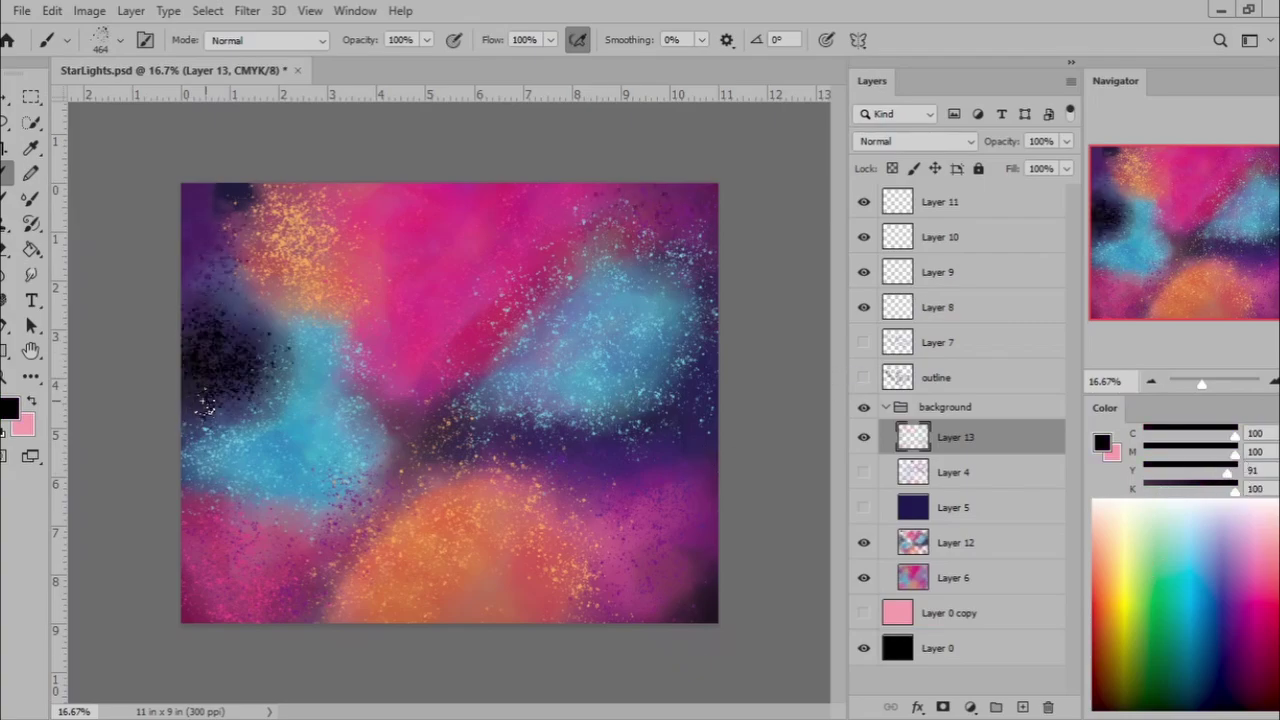
mouse_move(255, 310)
mouse_down()
mouse_move(200, 420)
mouse_move(265, 195)
mouse_up()
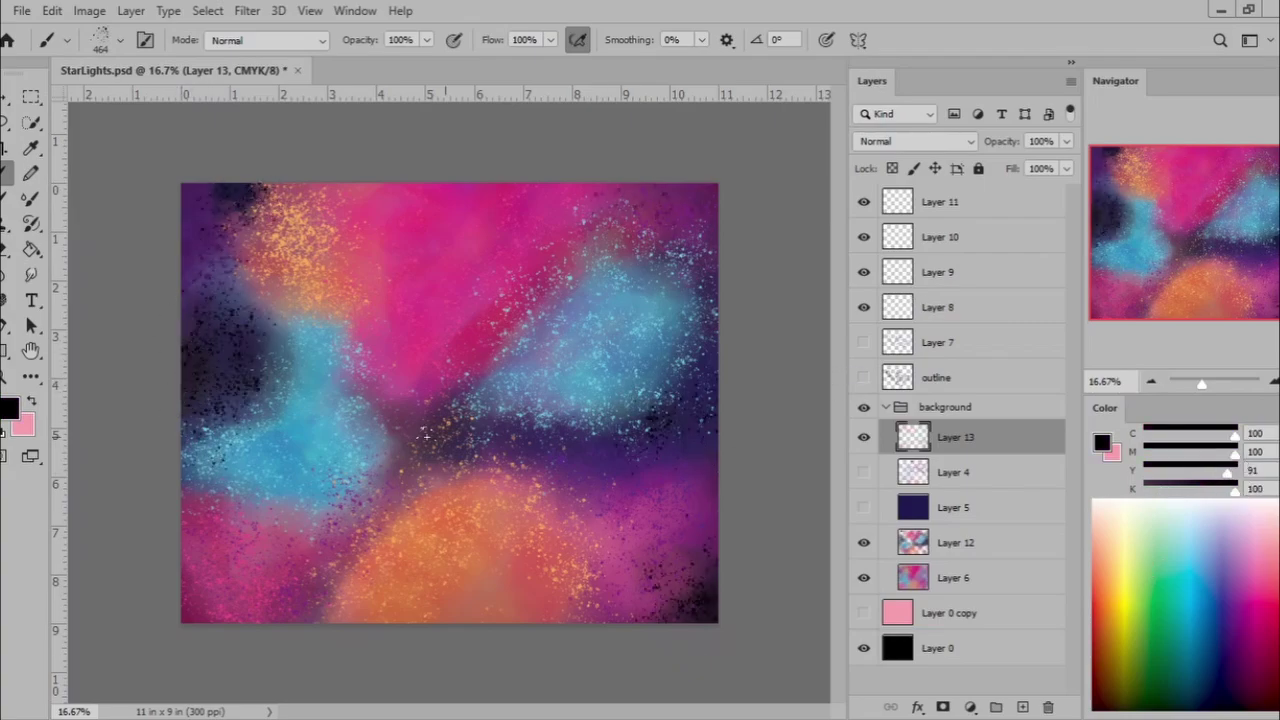
drag(425, 437, 520, 345)
On a new layer, scatter white stars across the canvas with a spatter brush.
right_click(415, 175)
click(571, 557)
click(995, 707)
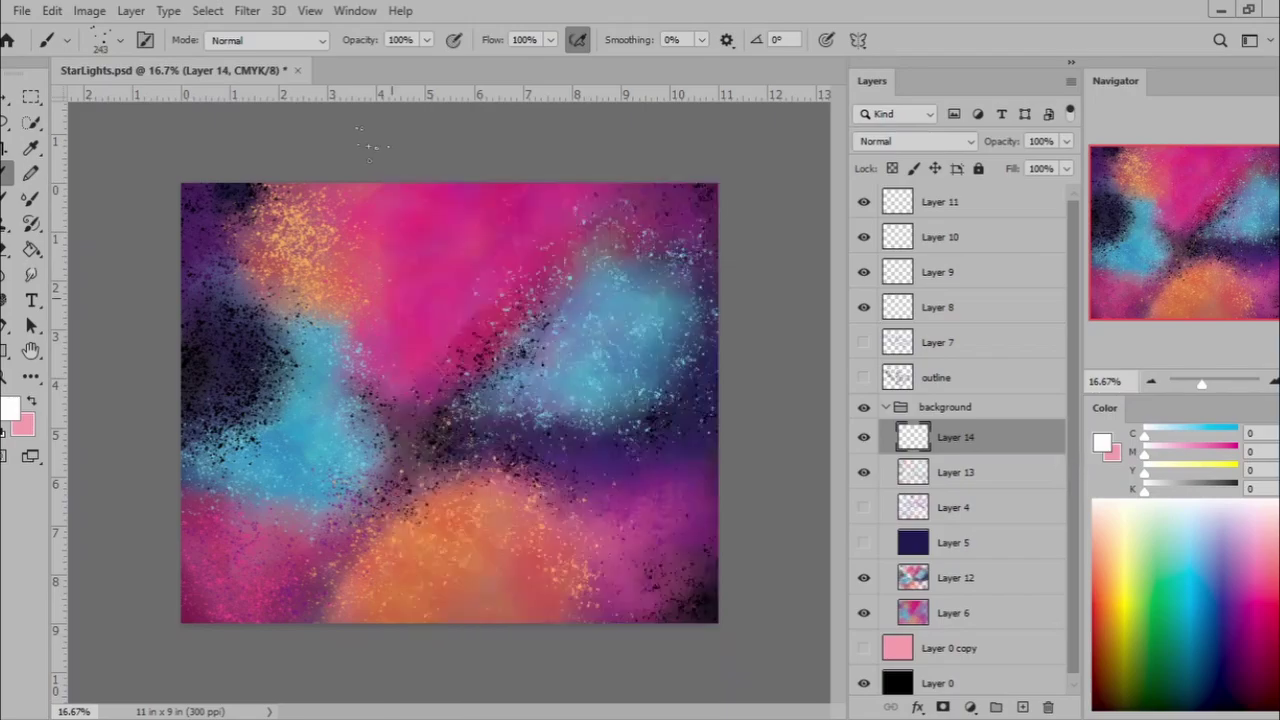
click(863, 342)
right_click(480, 175)
click(600, 575)
drag(420, 220, 650, 420)
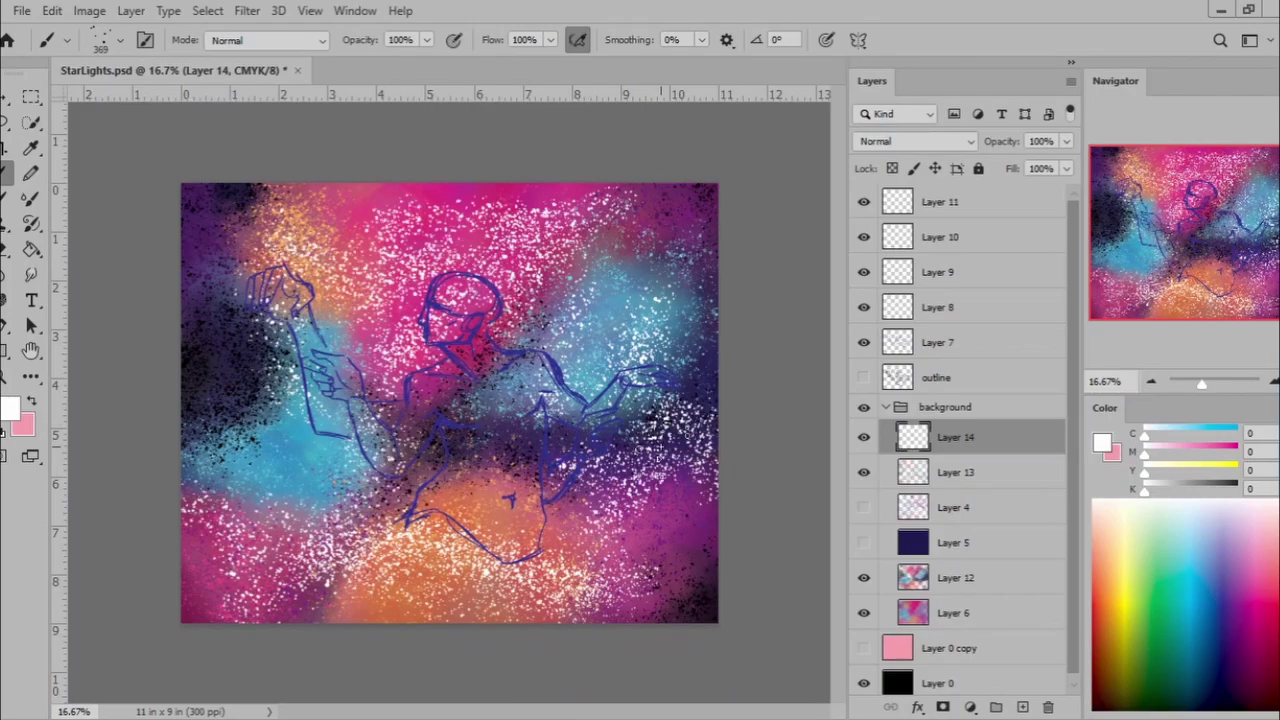
drag(660, 255, 460, 560)
Hide Layer 5 and set Layer 13's blend mode to Luminosity.
click(864, 542)
click(955, 472)
click(915, 141)
click(880, 246)
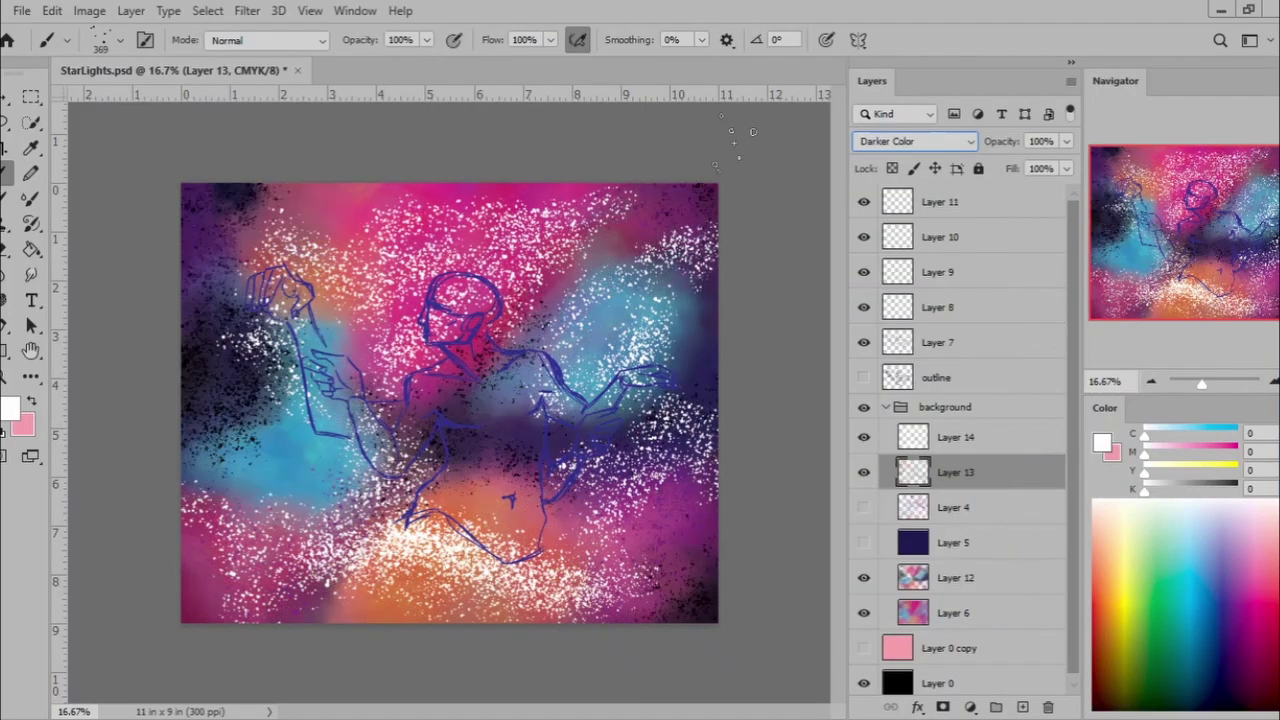
key(Down)
key(Down)
key(Down)
key(Down)
key(Down)
key(Down)
Paint large soft white dots on Layer 15 at 67% opacity.
drag(1040, 163, 1005, 163)
key(ctrl+shift+alt+n)
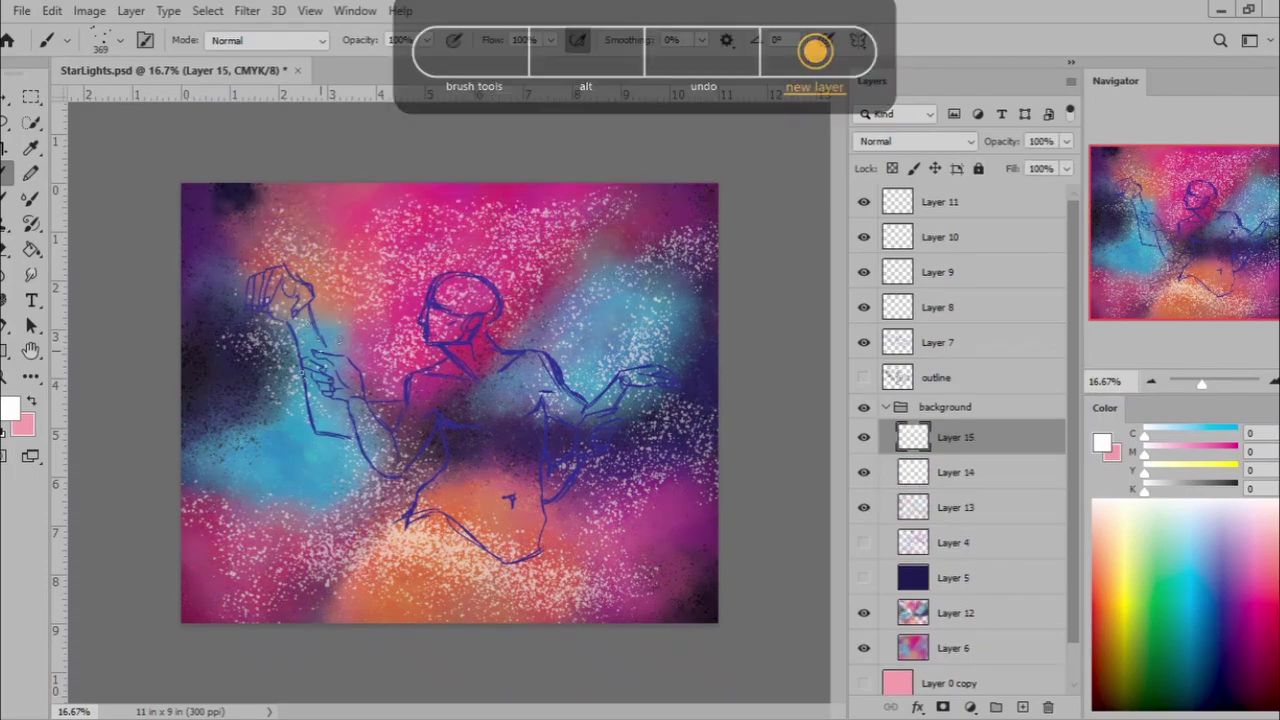
drag(300, 380, 560, 420)
drag(450, 580, 650, 250)
drag(1060, 163, 1032, 168)
Paint white speckles on new Layer 16 with a 511 px brush.
key(ctrl+shift+alt+n)
right_click(370, 175)
click(636, 512)
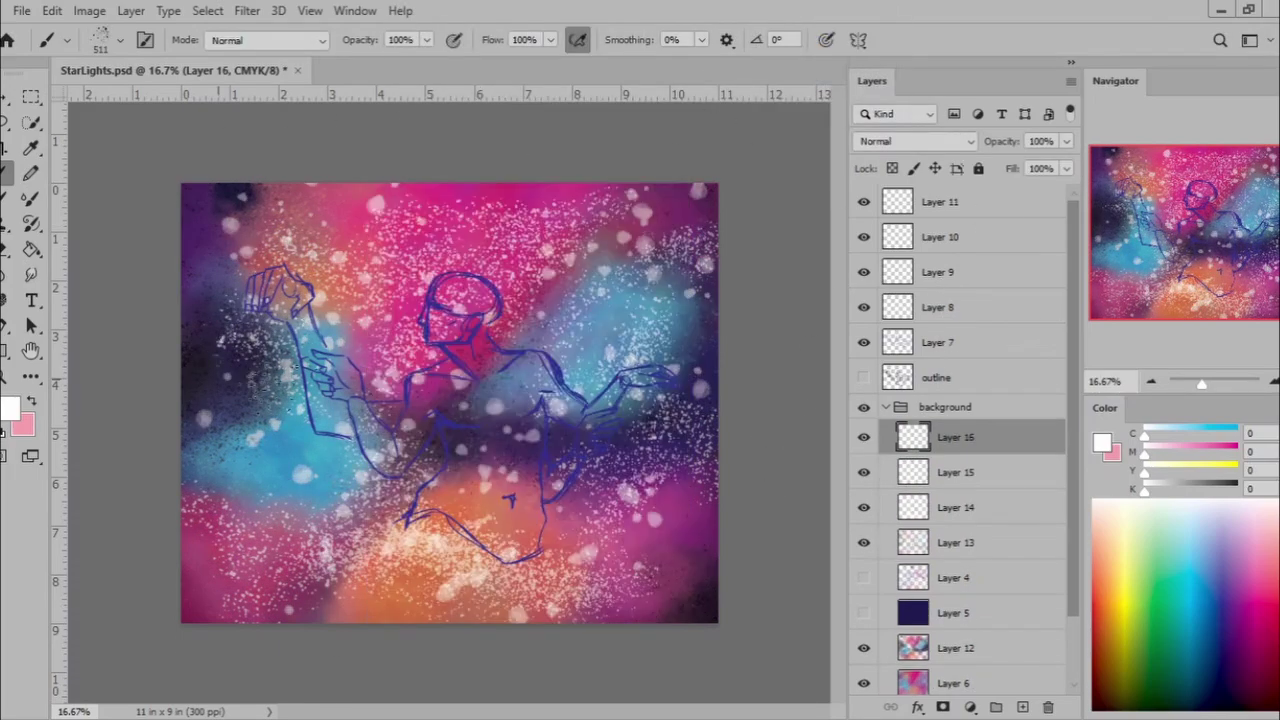
drag(690, 330, 230, 590)
drag(330, 590, 460, 230)
Set Layer 5's blend mode to Soft Light and compare the nebula with and without it.
click(955, 577)
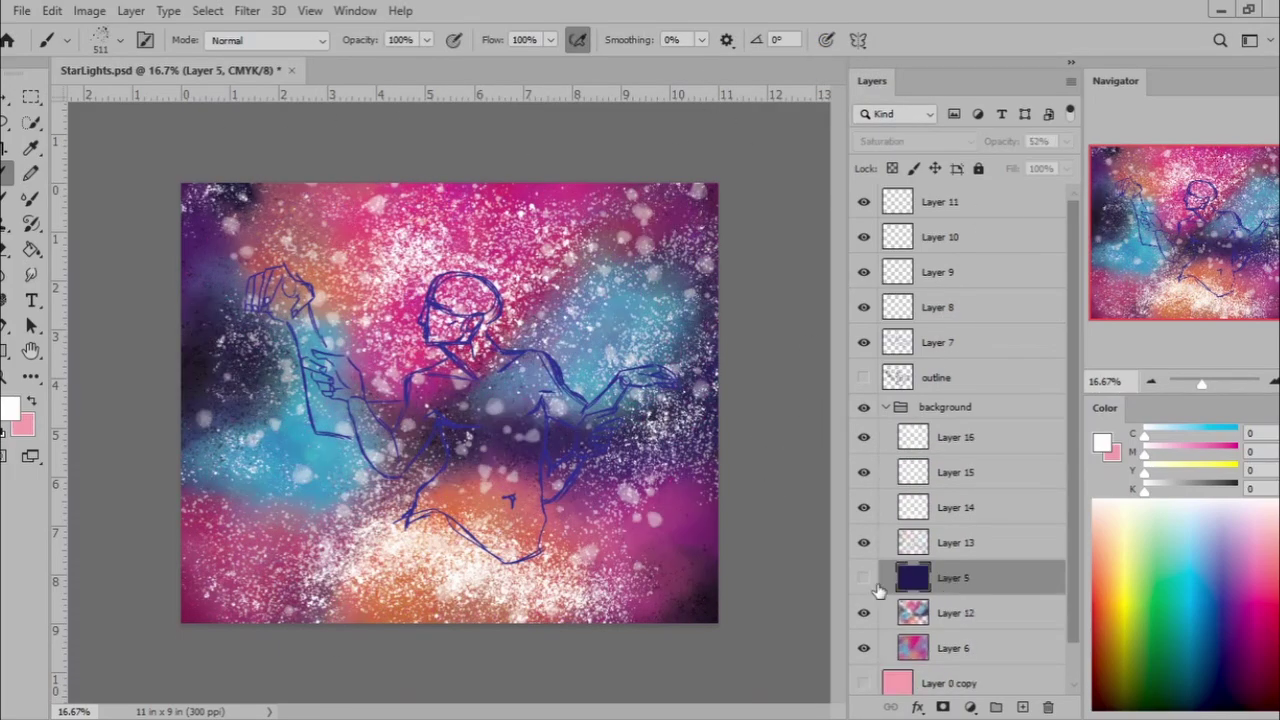
click(864, 577)
click(915, 141)
key(Down)
key(Down)
key(Down)
key(Return)
key(Down)
key(Down)
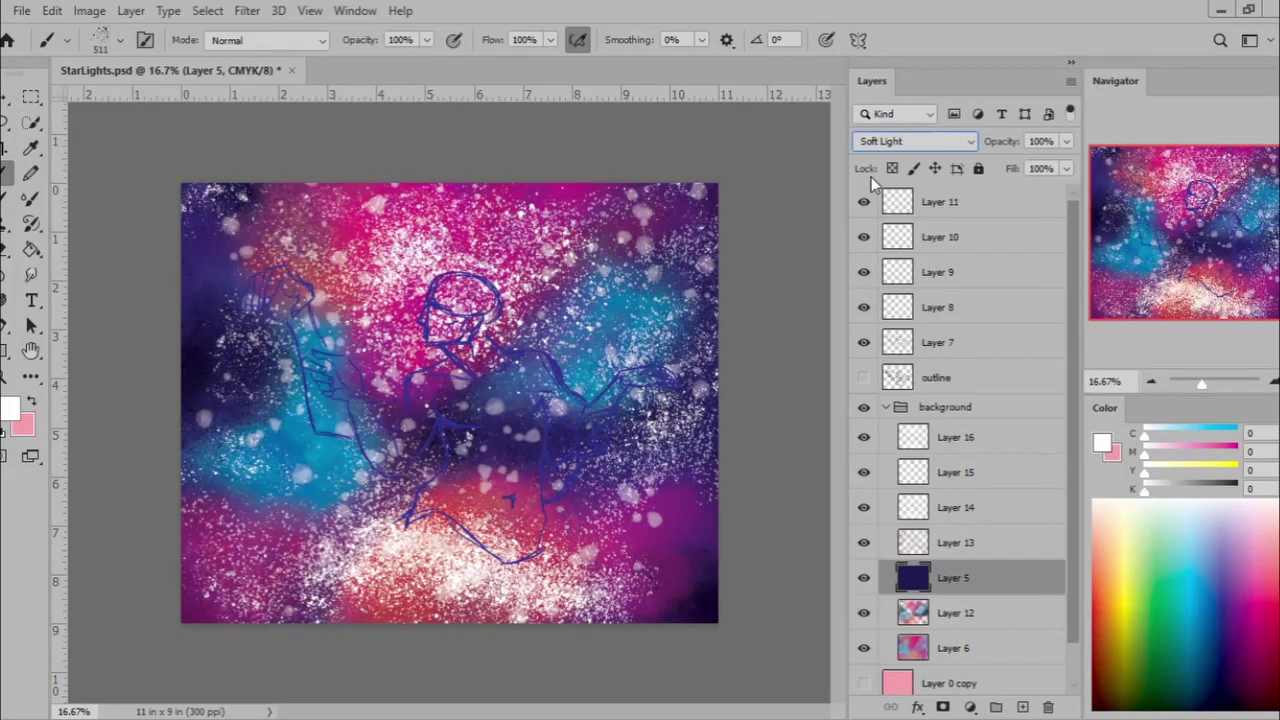
click(864, 577)
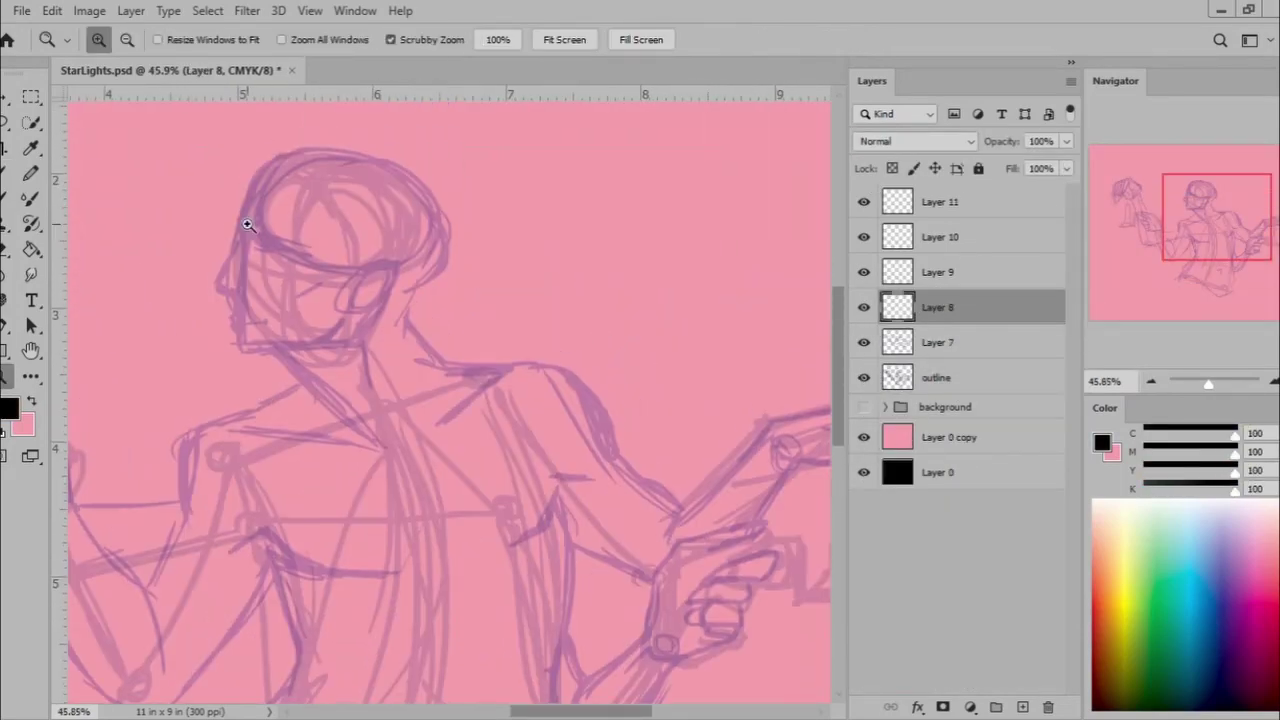
Ink the forehead, ear, jaw underside and neck lines, then save the document.
key(ctrl+z)
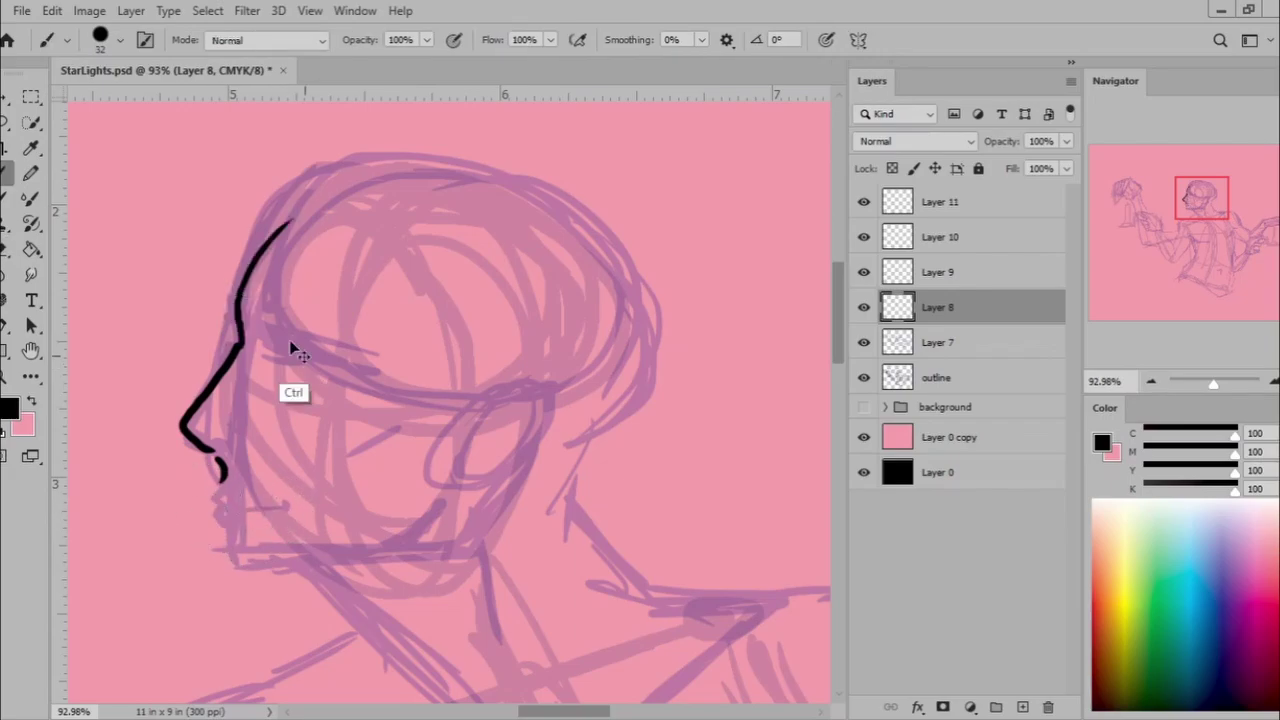
drag(238, 340, 330, 176)
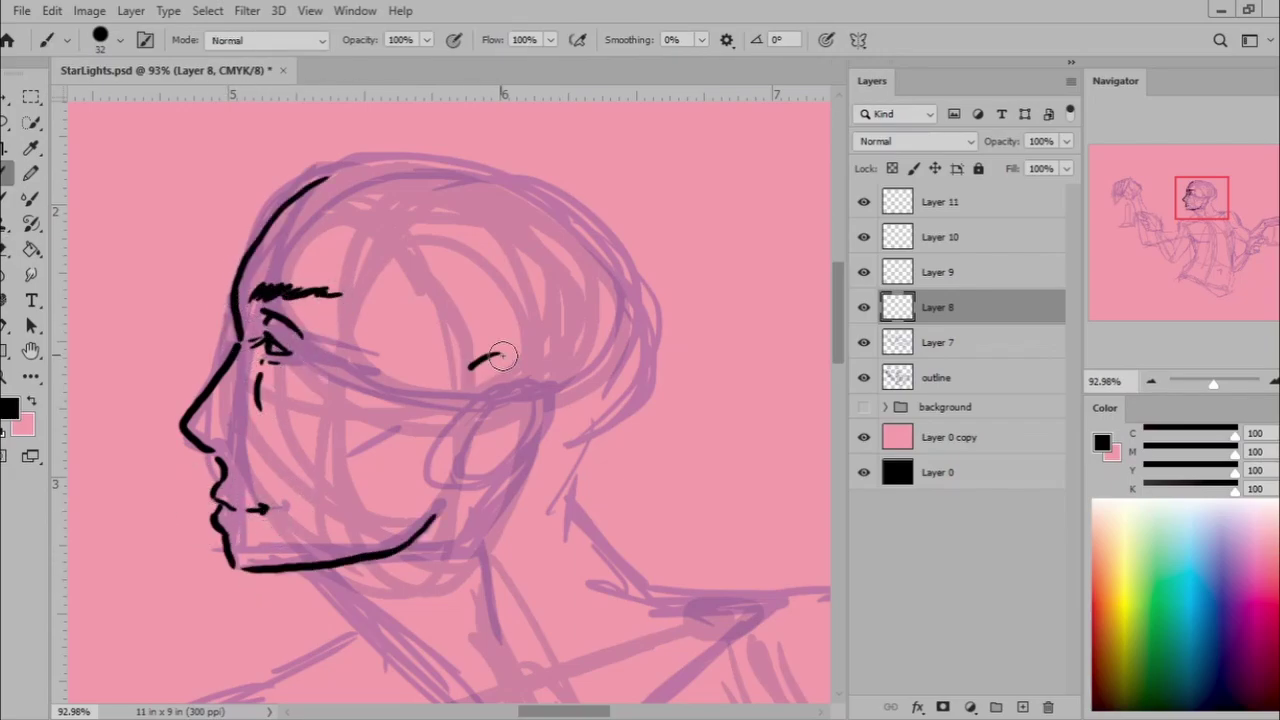
drag(502, 355, 509, 423)
drag(490, 448, 455, 488)
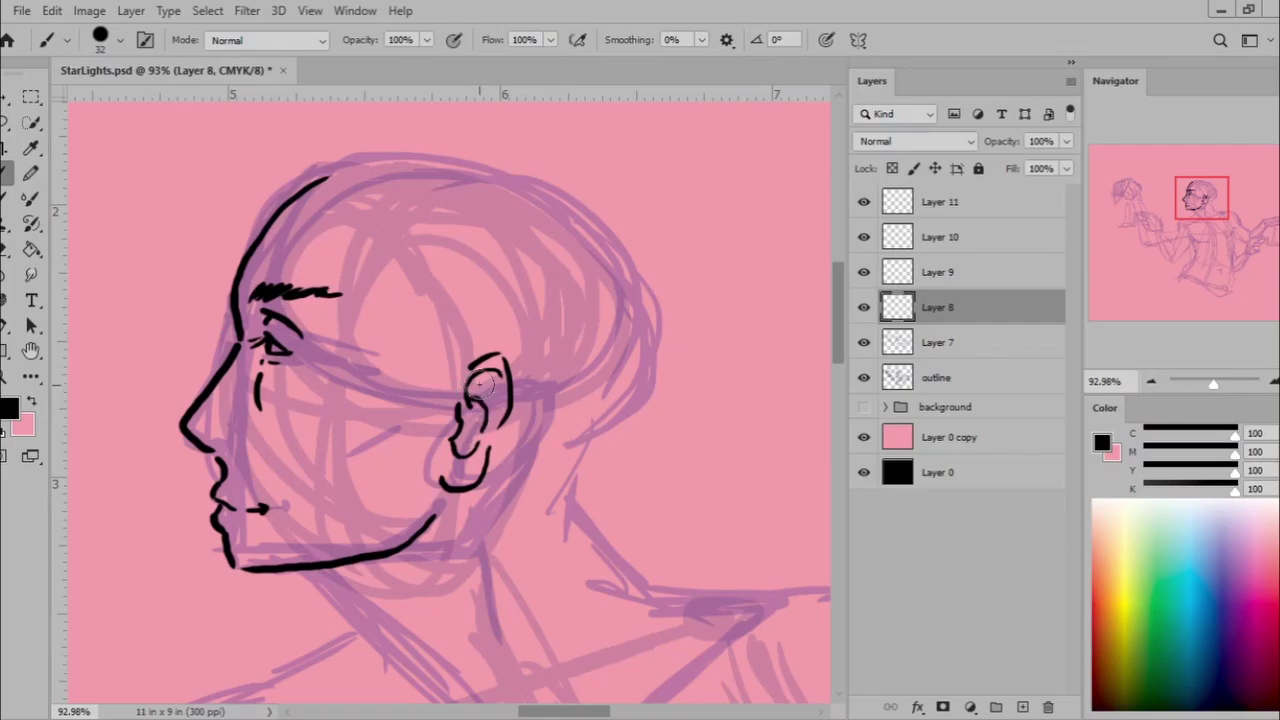
scroll(475, 517, down, 2)
drag(272, 474, 420, 556)
drag(468, 422, 500, 540)
scroll(500, 540, up, 3)
key(ctrl+s)
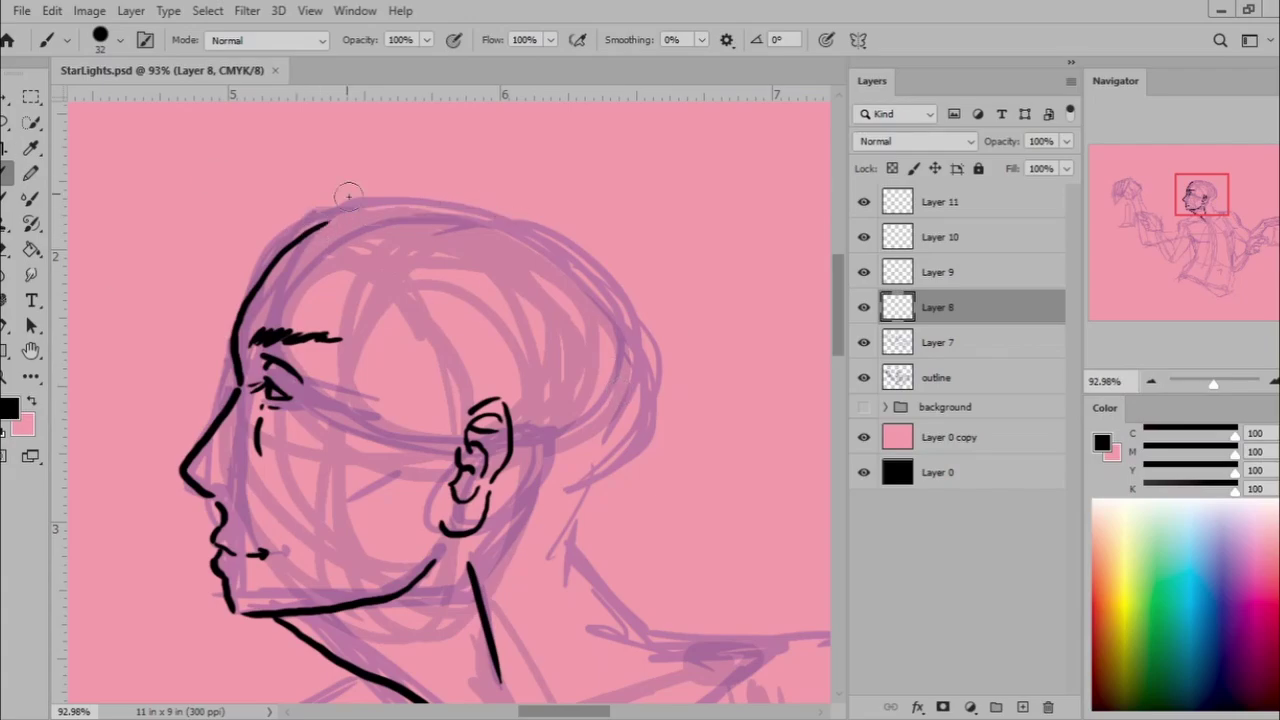
Draw the top and back of the head and warp its curve into shape.
drag(358, 205, 566, 517)
click(31, 122)
drag(357, 185, 580, 528)
key(ctrl+t)
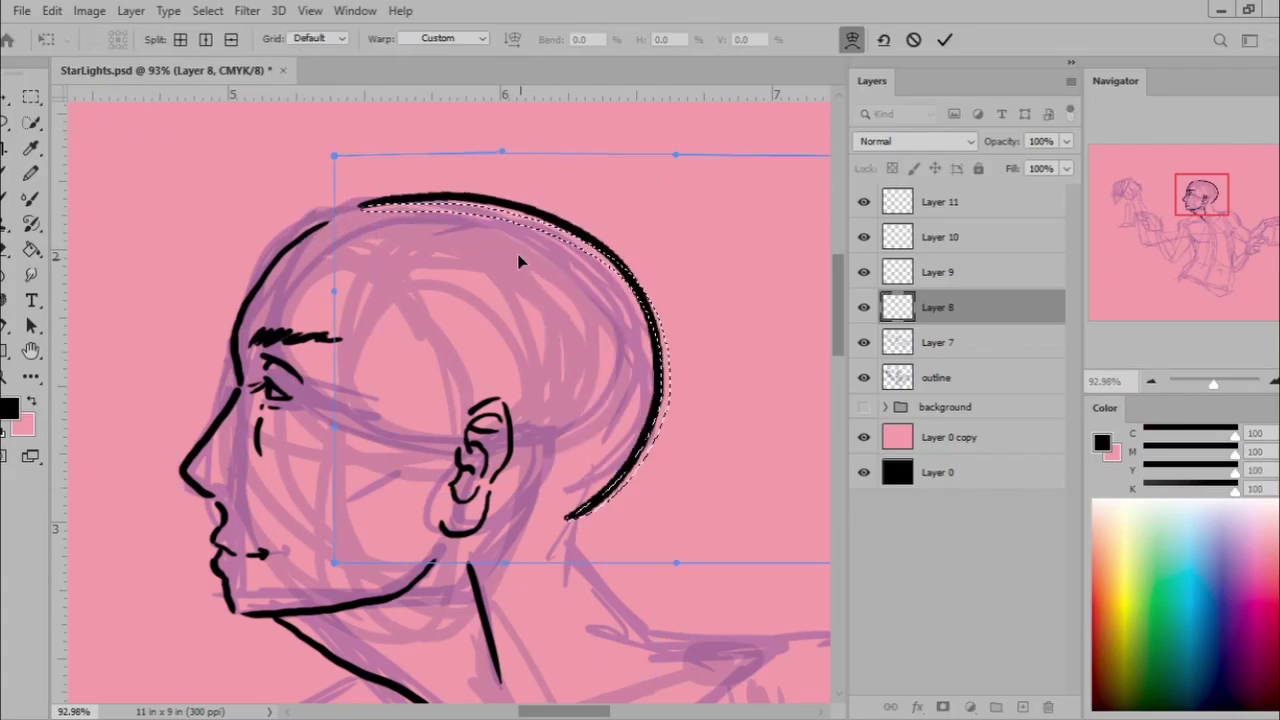
drag(520, 262, 334, 180)
key(Return)
key(ctrl+d)
key(v)
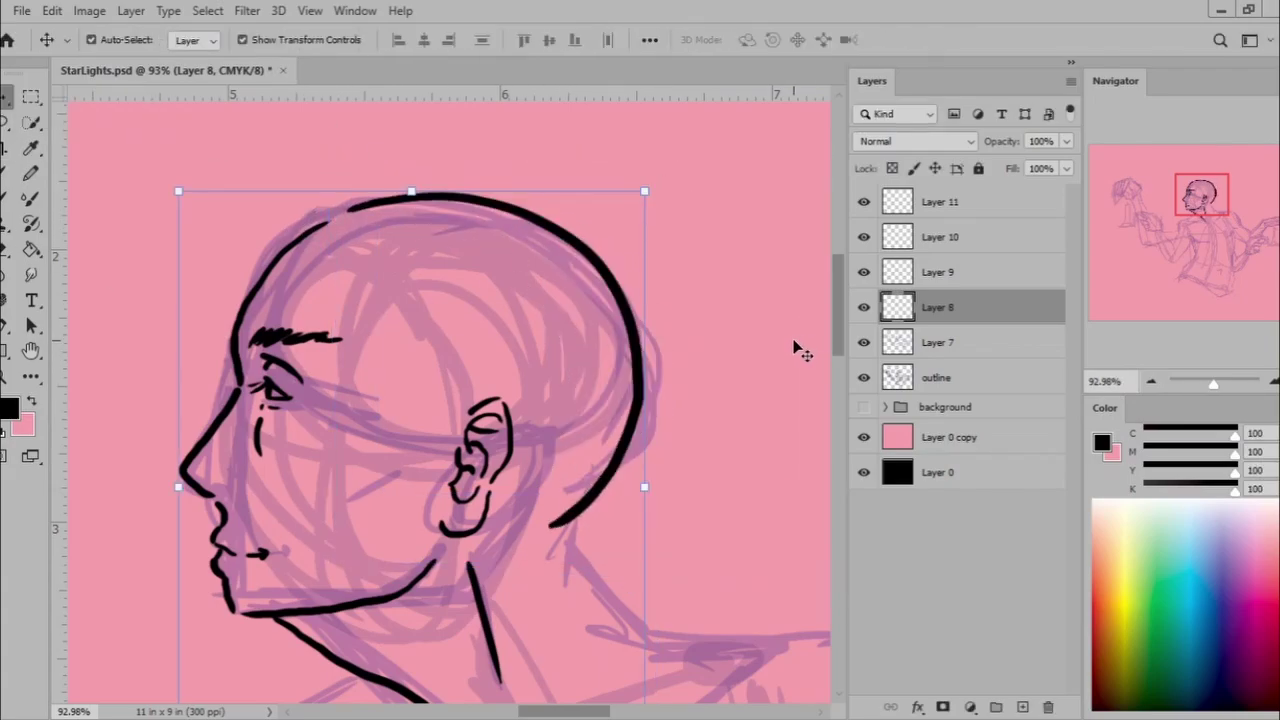
Zoom out to the shoulders and ink a collarbone line below the neck.
key(b)
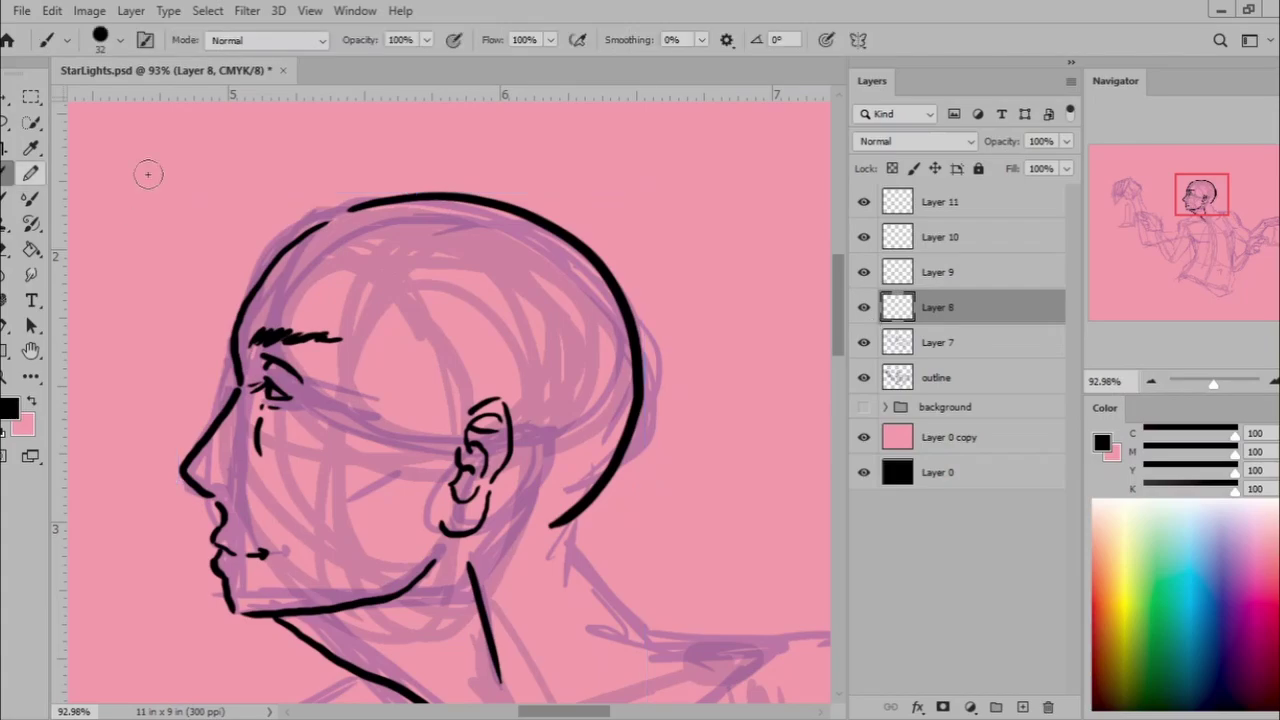
key(ctrl+minus)
drag(622, 714, 547, 716)
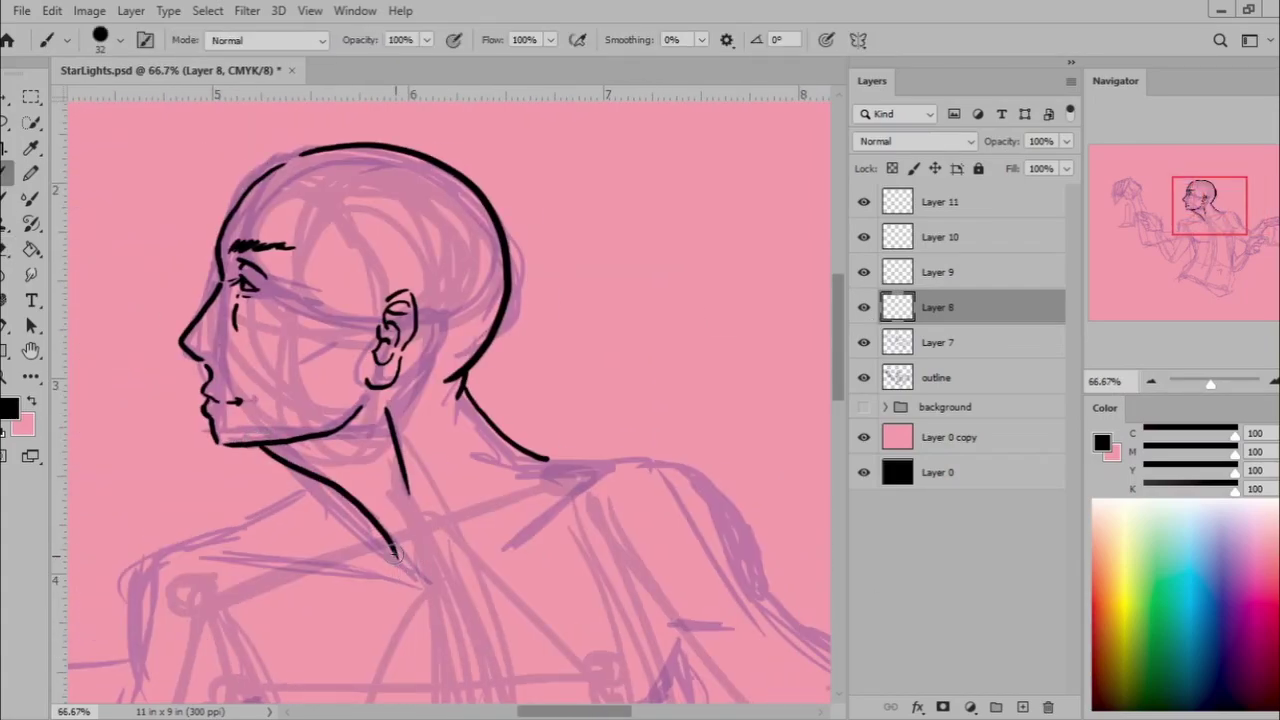
scroll(250, 390, up, 5)
scroll(215, 398, down, 5)
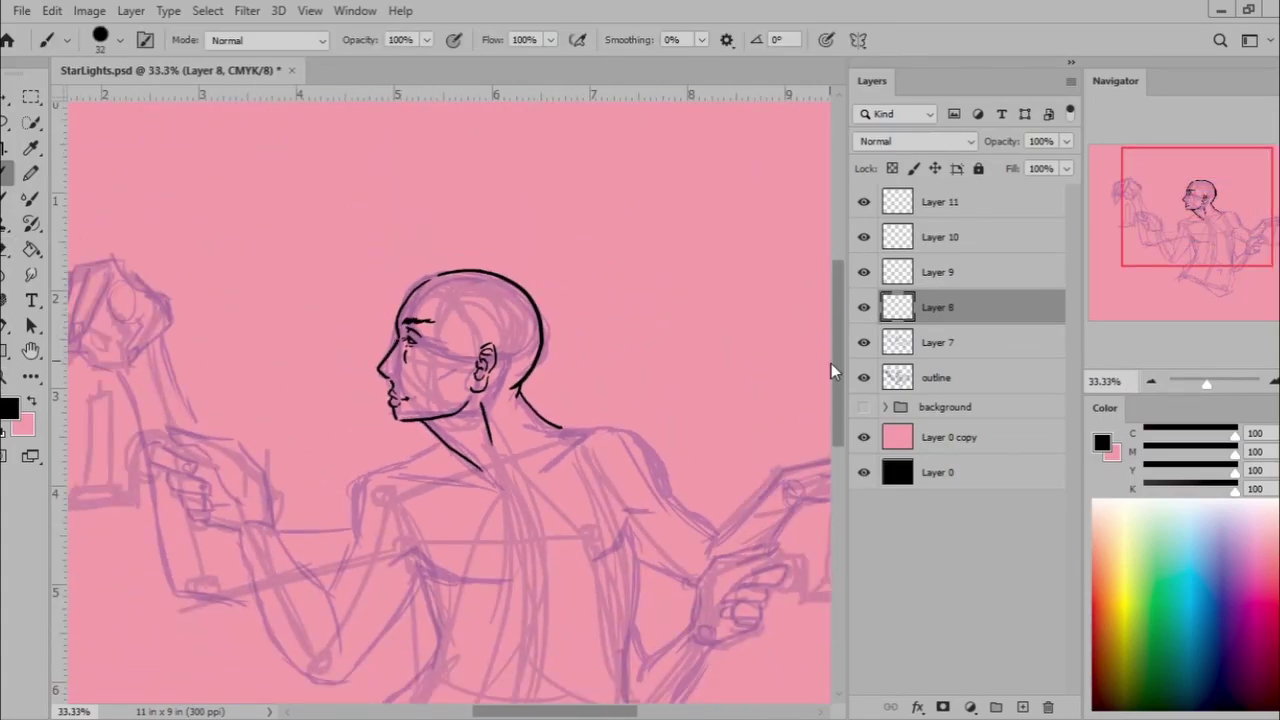
scroll(500, 300, up, 3)
drag(378, 308, 544, 316)
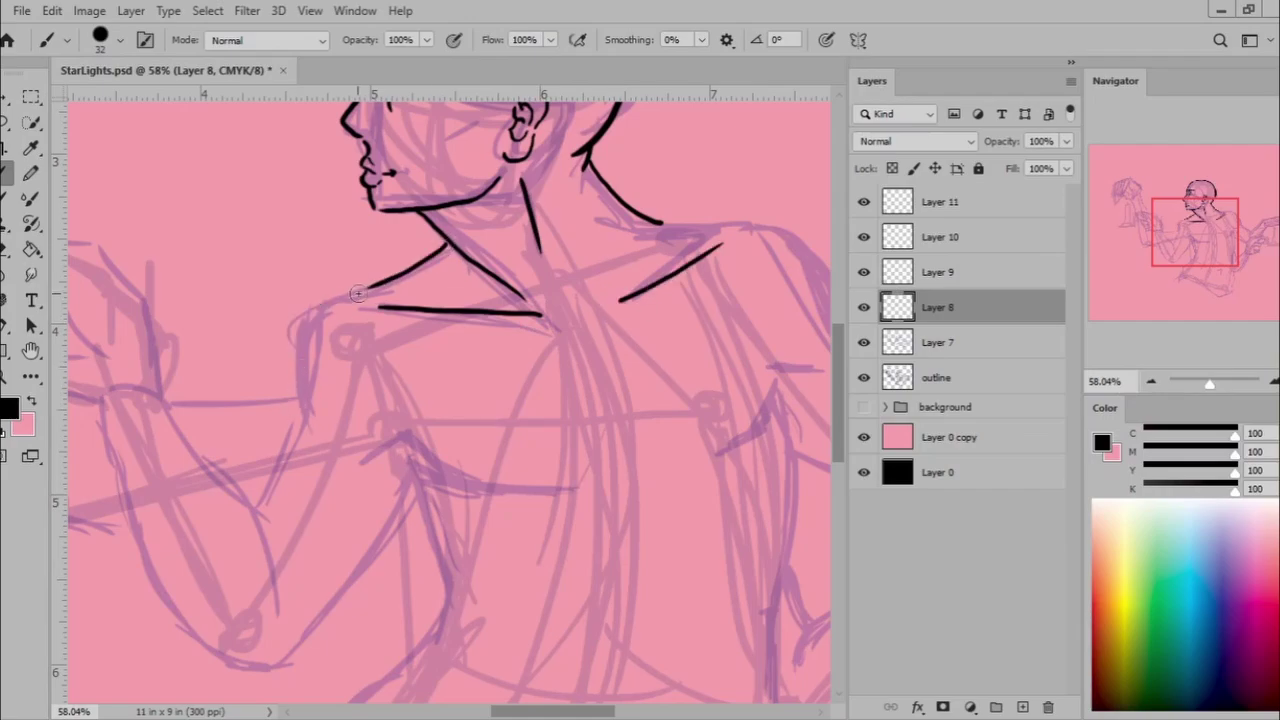
Ink the second collarbone, chest, upper arm, pointing hand and forearm down to the elbow.
drag(378, 422, 595, 483)
drag(408, 472, 256, 658)
drag(256, 600, 413, 600)
drag(258, 250, 318, 392)
drag(130, 222, 255, 352)
drag(115, 255, 188, 303)
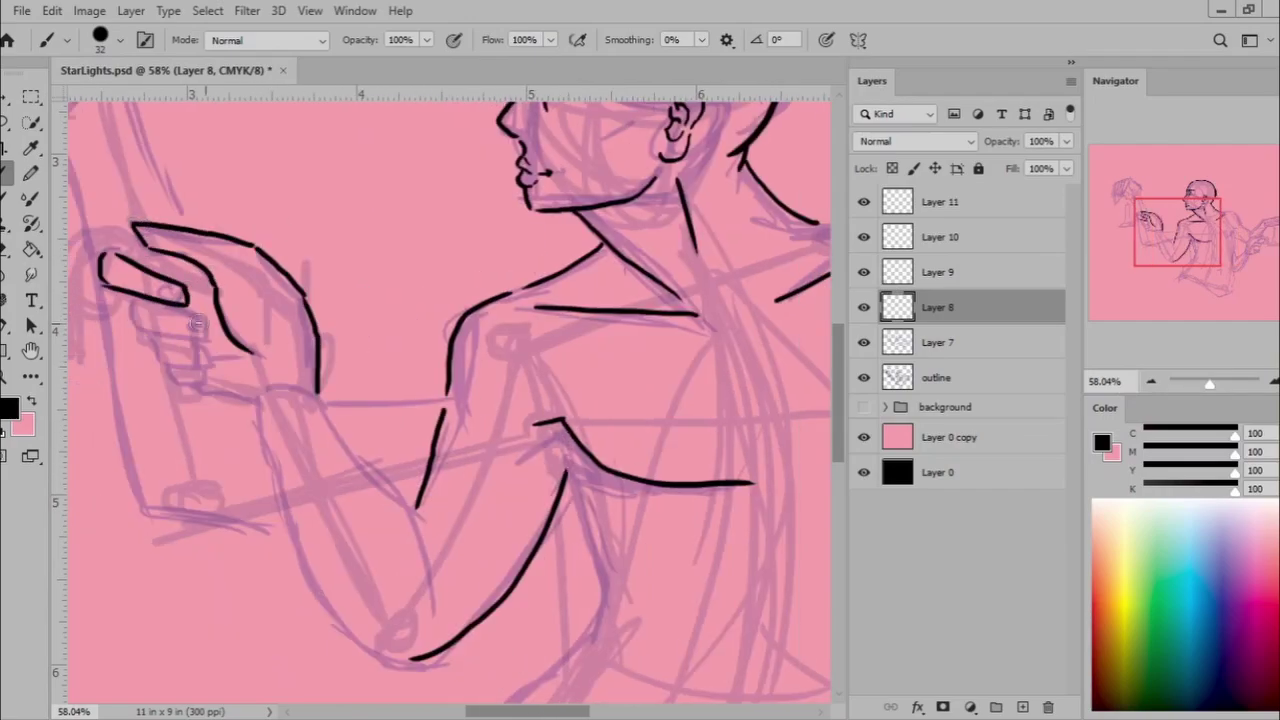
drag(166, 367, 410, 655)
drag(320, 395, 420, 508)
drag(420, 505, 445, 535)
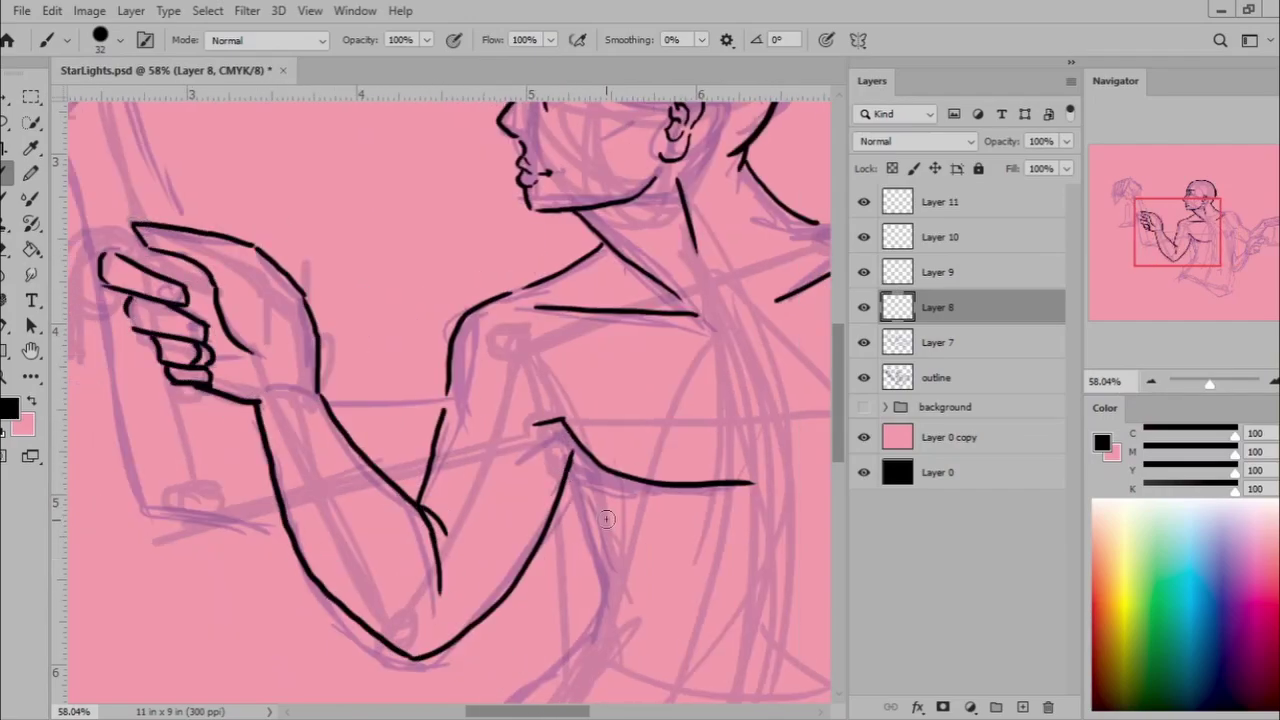
Ink the raised fist's top, fingers and fingertips plus both sides of its forearm.
drag(607, 519, 812, 714)
drag(288, 176, 266, 298)
drag(285, 213, 266, 296)
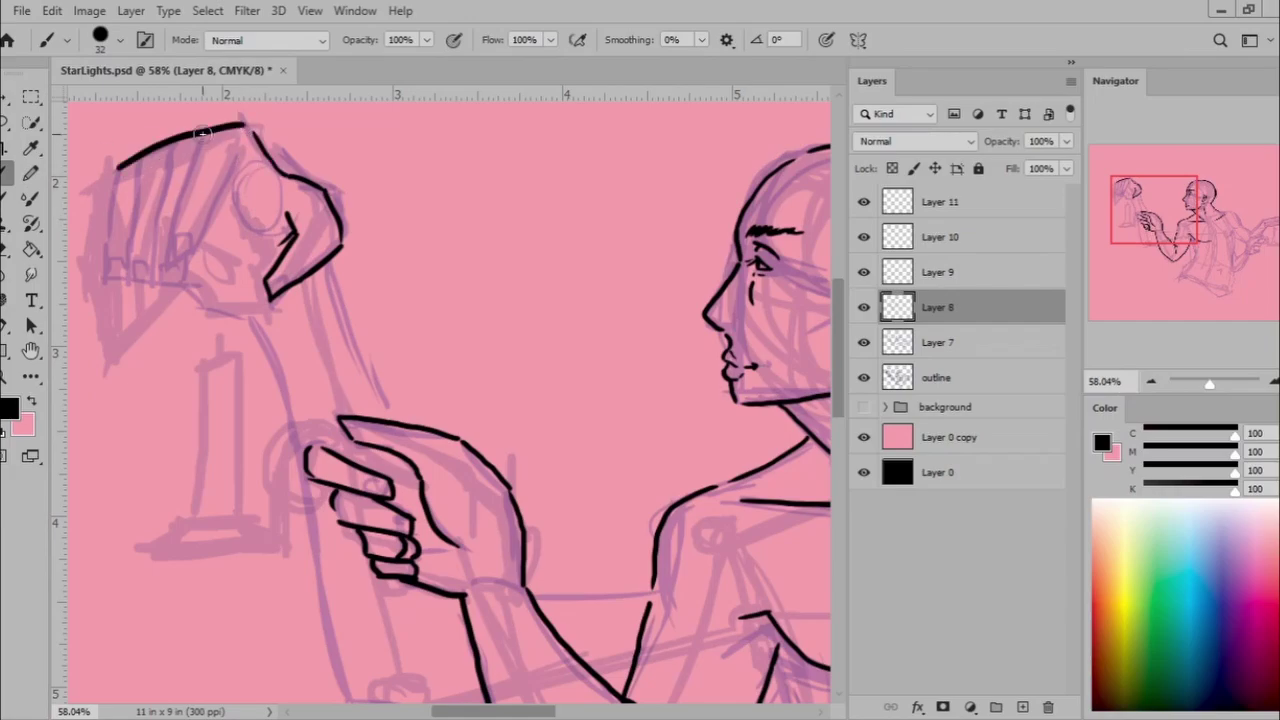
drag(232, 140, 160, 262)
mouse_move(118, 168)
mouse_down()
mouse_move(180, 296)
mouse_move(128, 276)
mouse_up()
drag(148, 154, 130, 280)
drag(122, 166, 104, 260)
drag(186, 232, 156, 290)
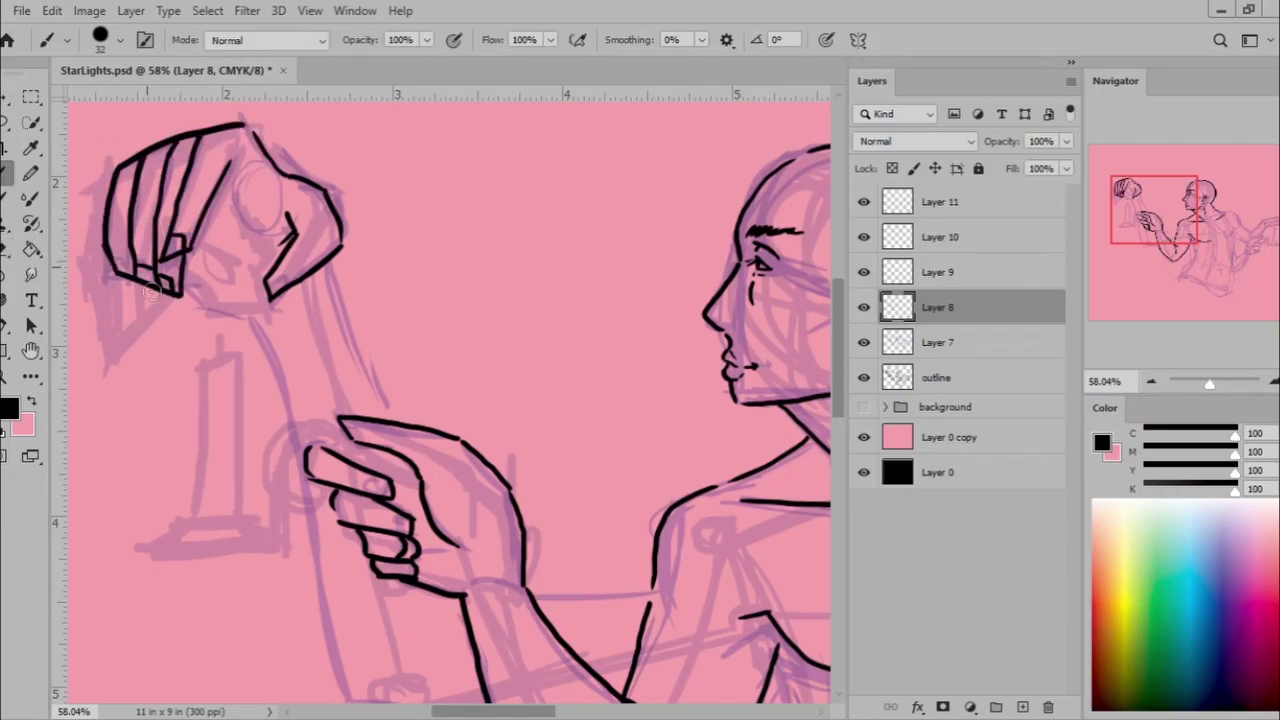
scroll(228, 310, down, 2)
drag(236, 222, 384, 636)
drag(336, 160, 388, 306)
Erase the stray stroke above the hand and return to the brush.
key(ctrl+z)
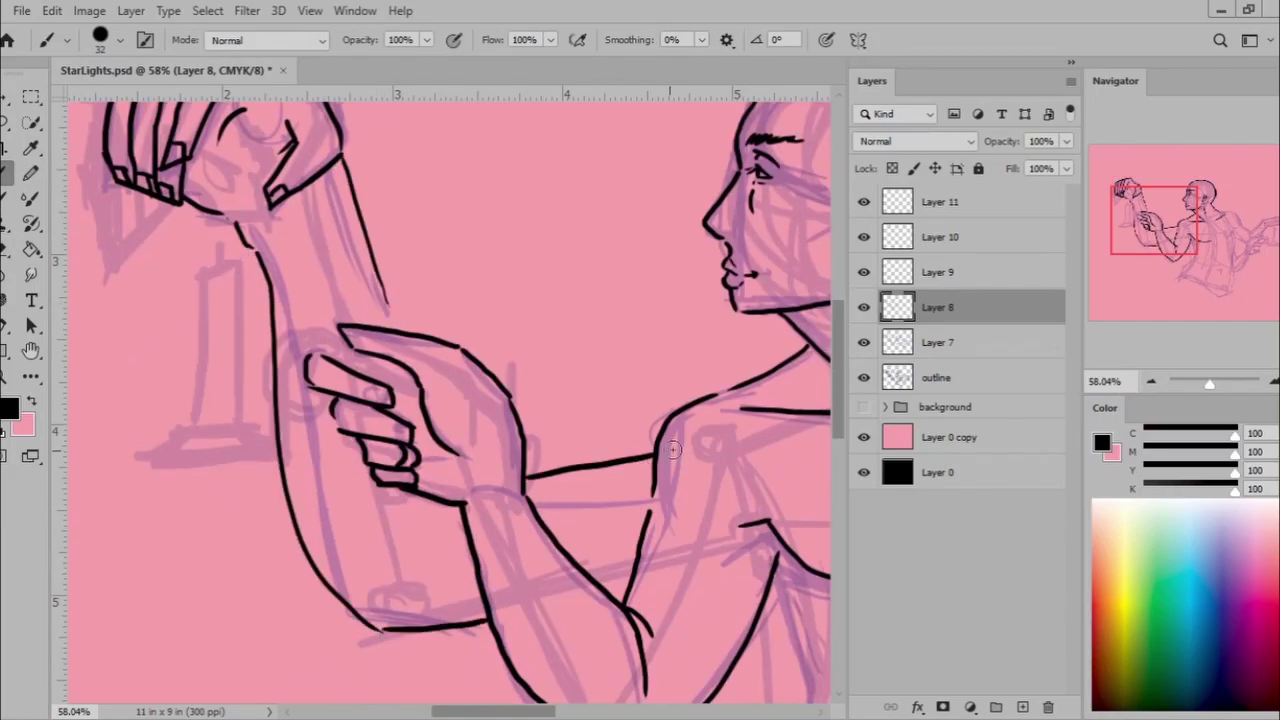
key(ctrl+0)
key(e)
key(b)
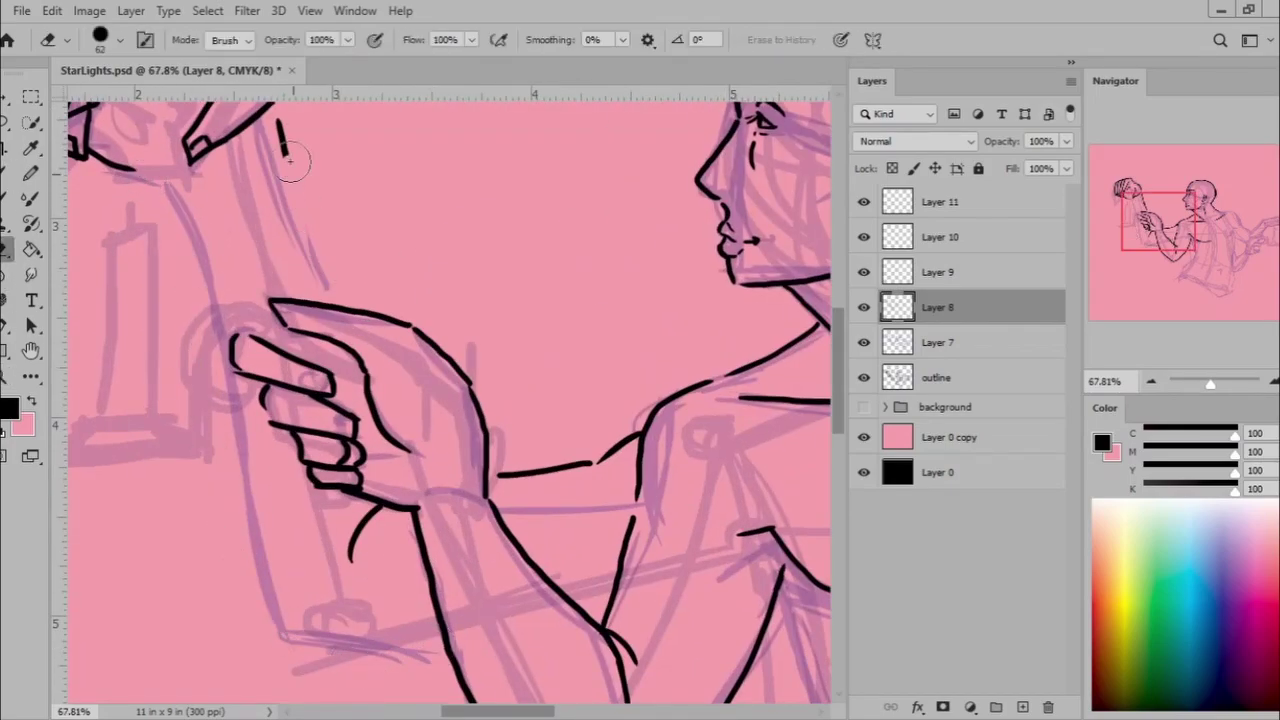
drag(290, 160, 280, 132)
key(b)
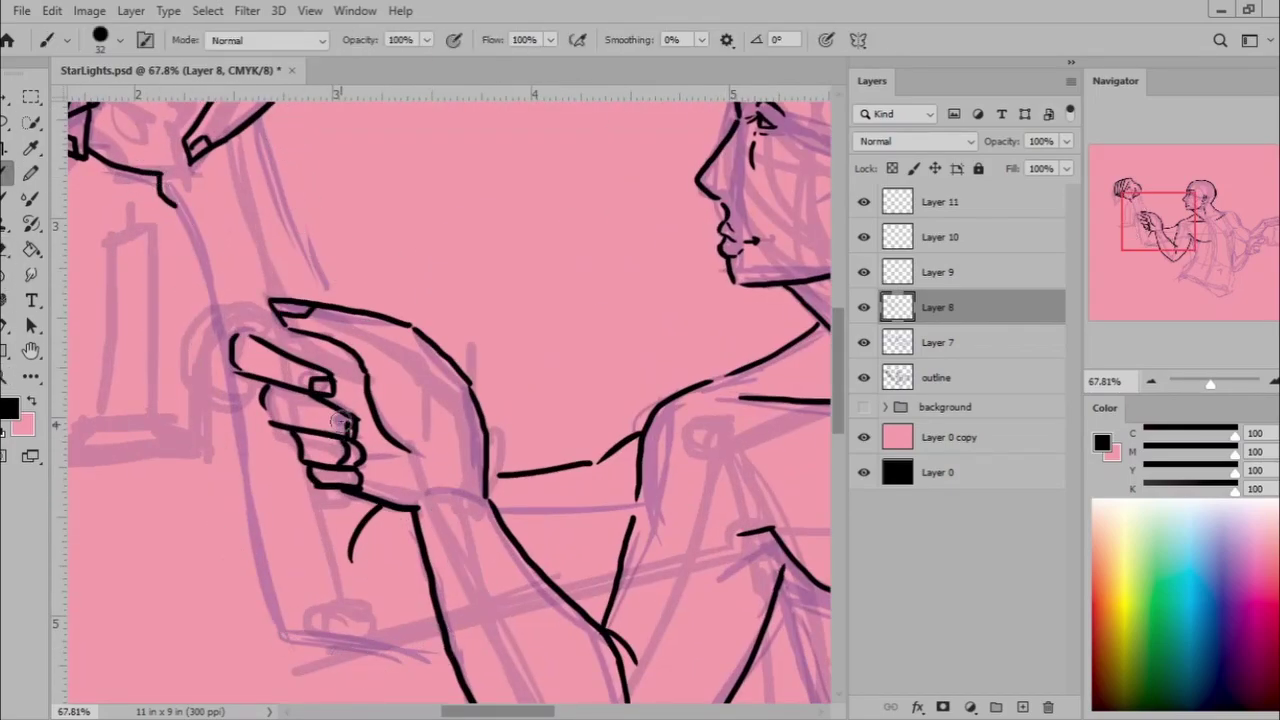
mouse_move(341, 423)
mouse_down()
mouse_move(306, 175)
mouse_move(541, 397)
mouse_up()
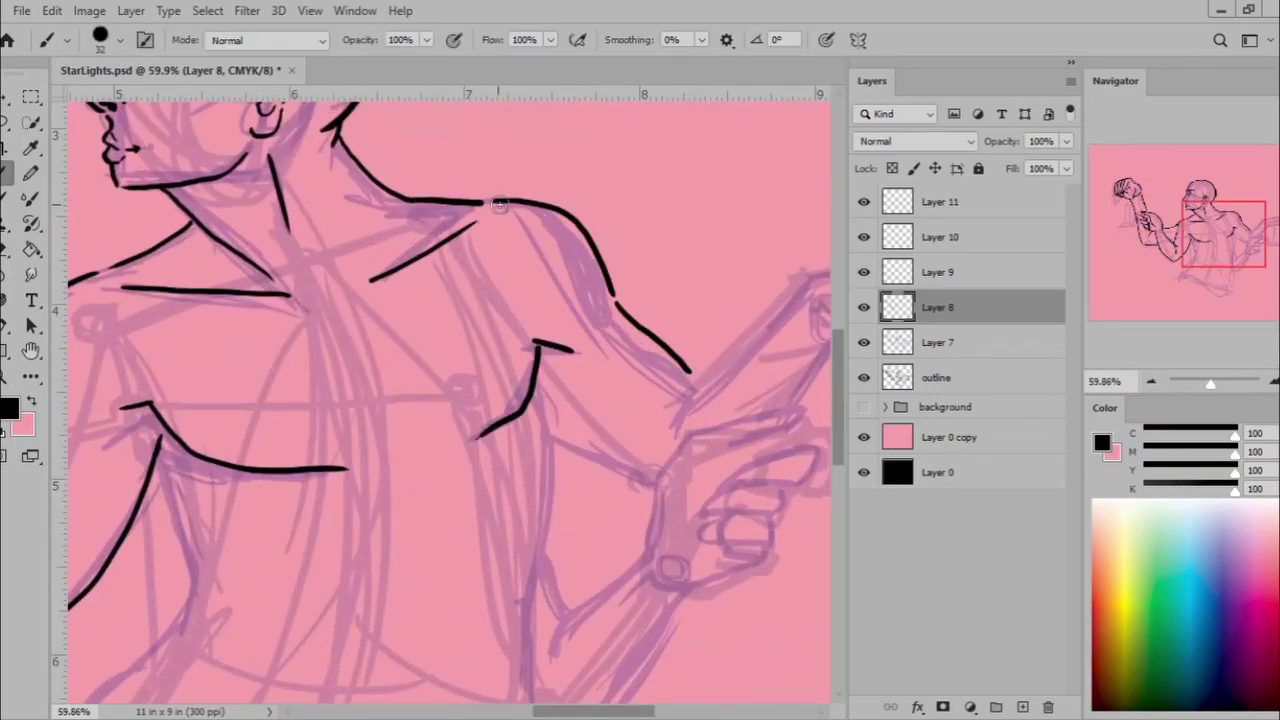
Ink the right side of the torso and the lower right arm.
scroll(772, 363, right, 5)
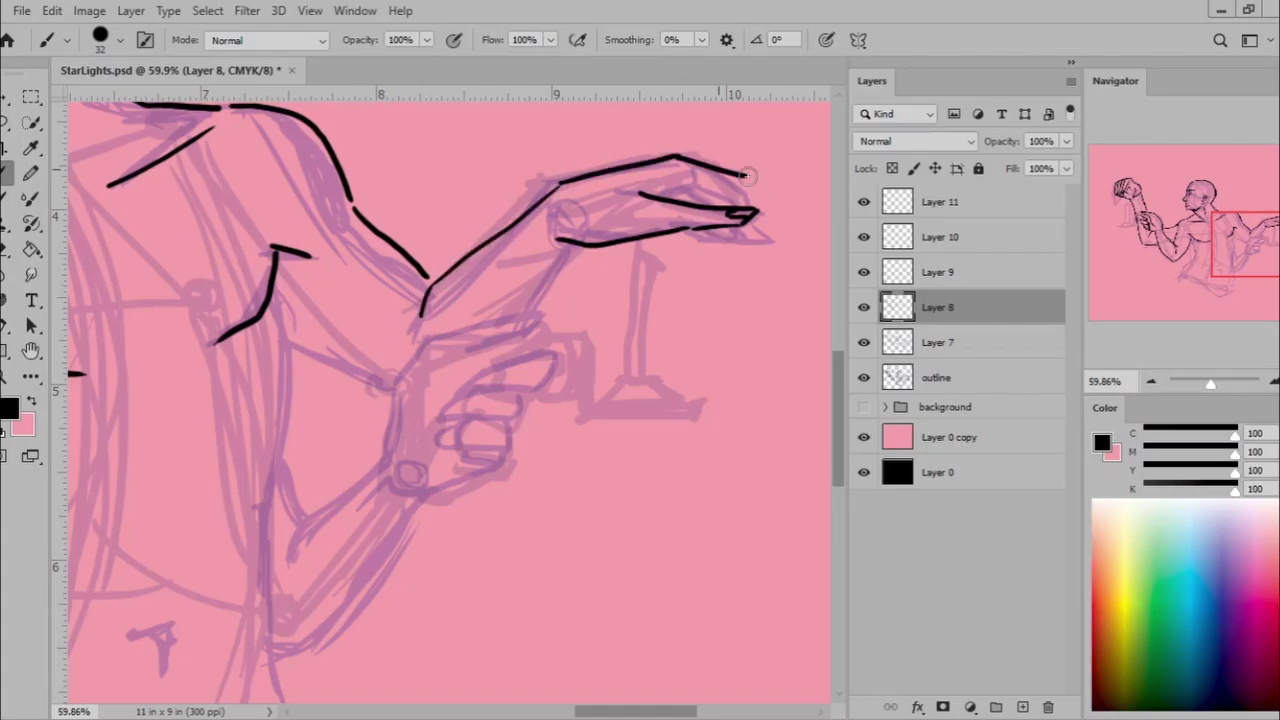
scroll(327, 357, left, 4)
drag(440, 285, 432, 505)
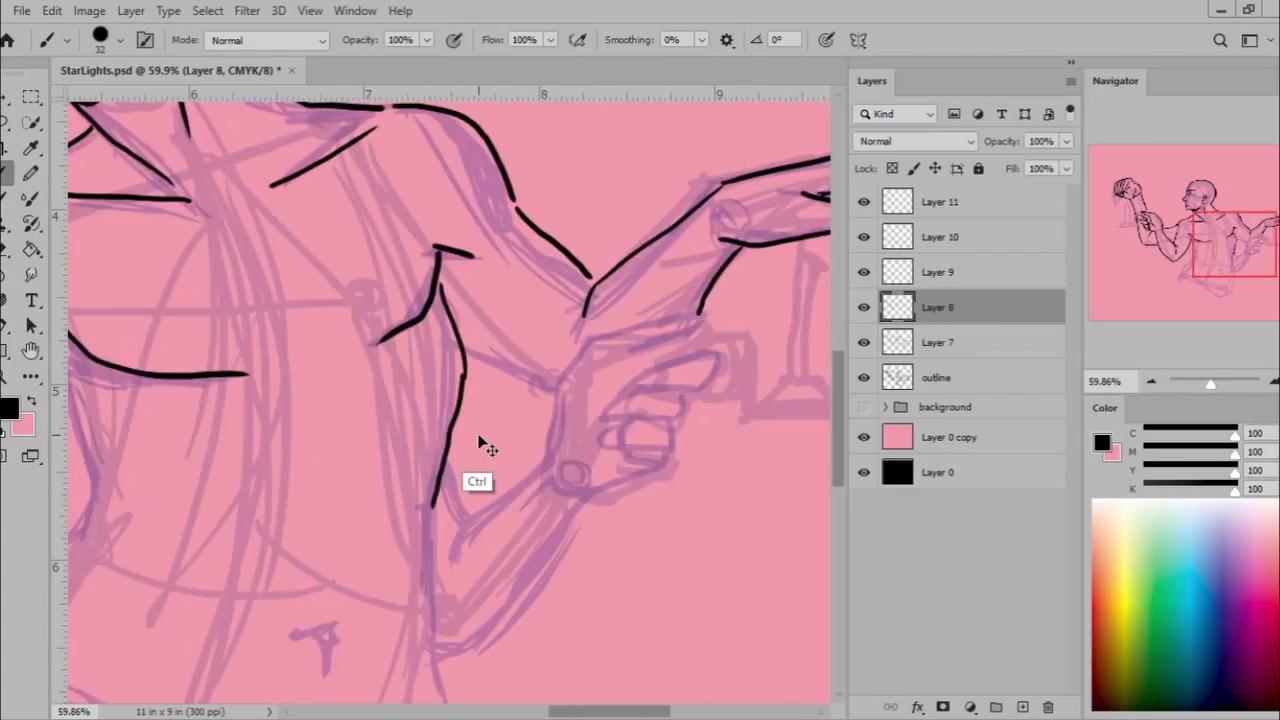
scroll(452, 405, right, 3)
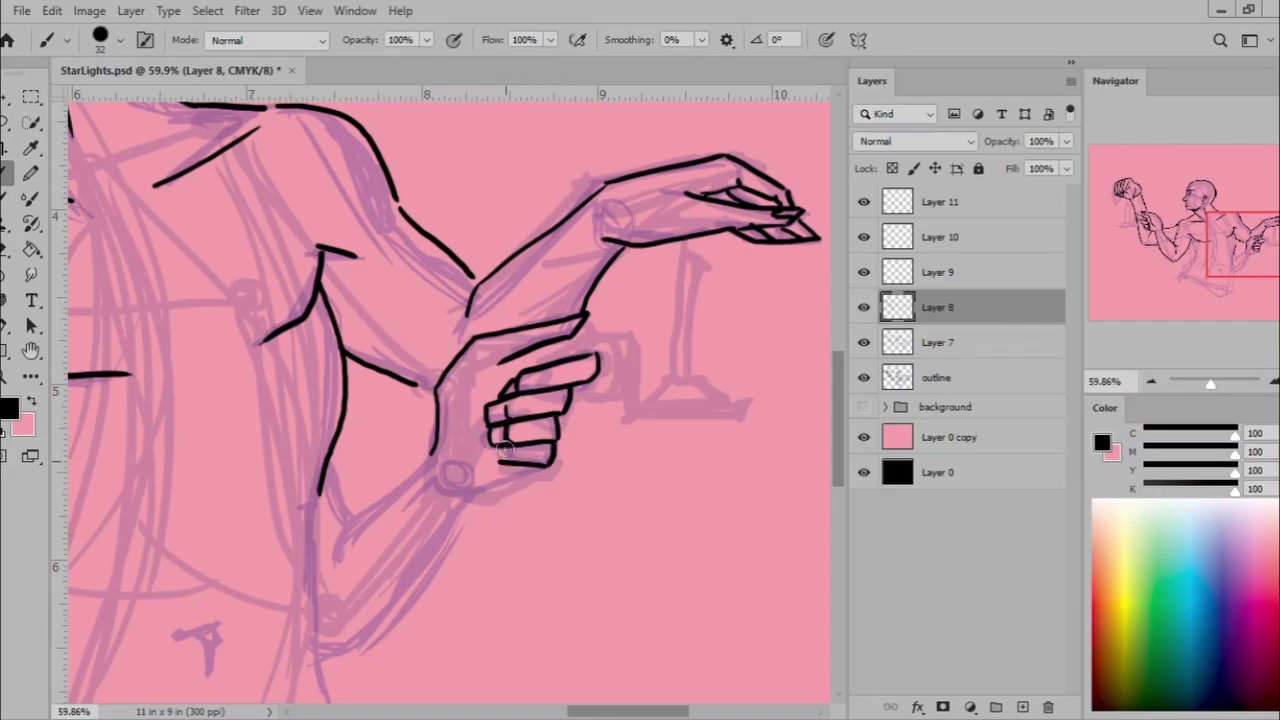
drag(473, 503, 318, 658)
scroll(400, 450, down, 5)
scroll(400, 450, left, 7)
scroll(500, 440, left, 1)
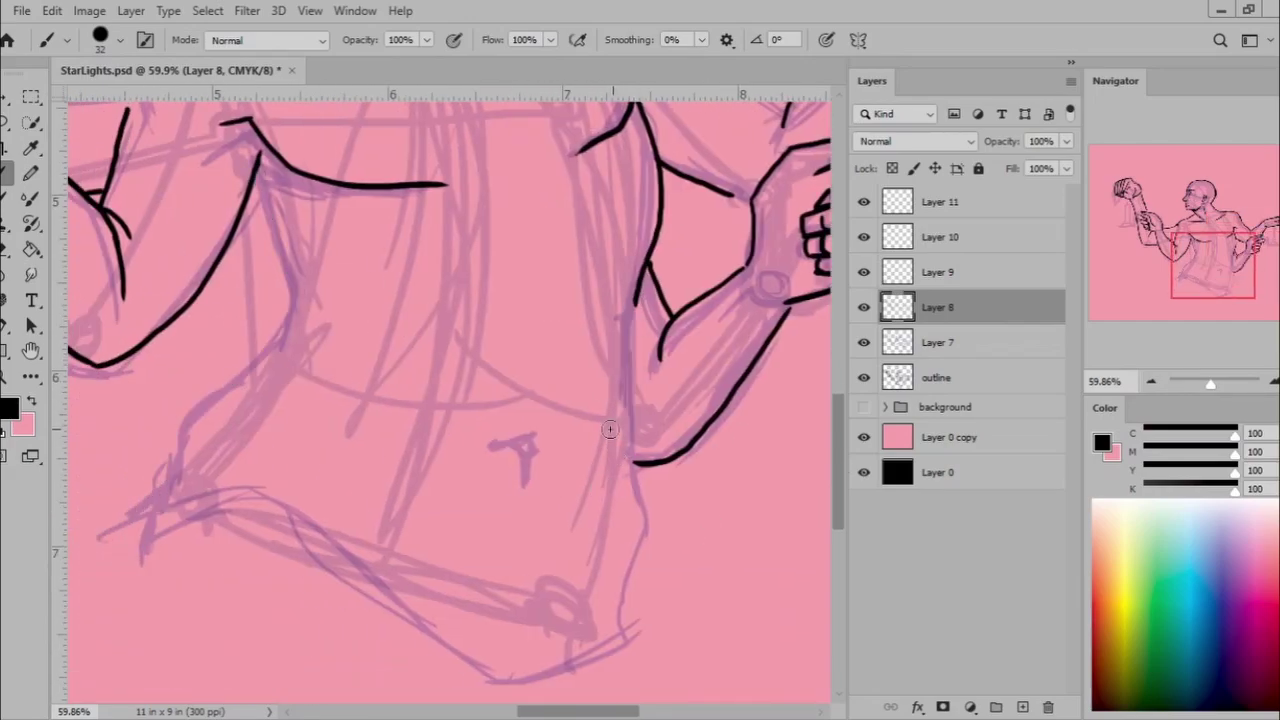
Ink the Y-shaped navel mark and the right edge of the torso.
key(e)
scroll(838, 424, up, 2)
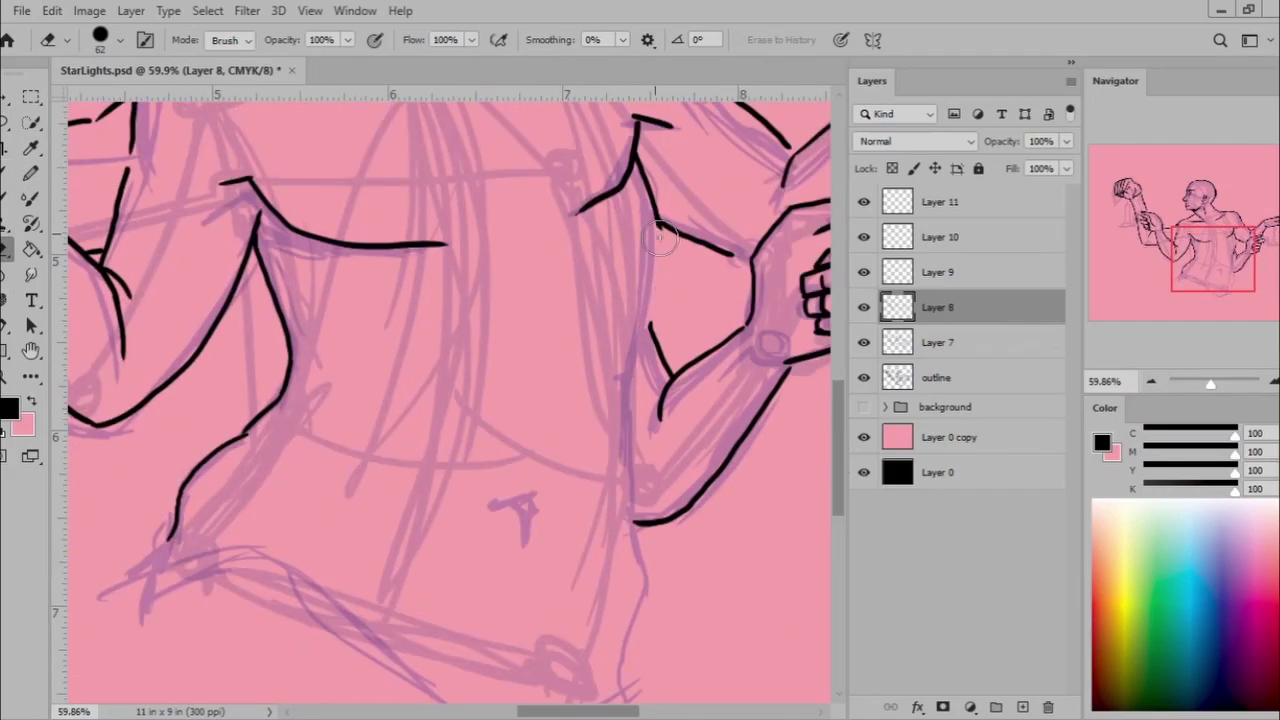
click(7, 175)
drag(495, 505, 535, 498)
drag(527, 548, 533, 500)
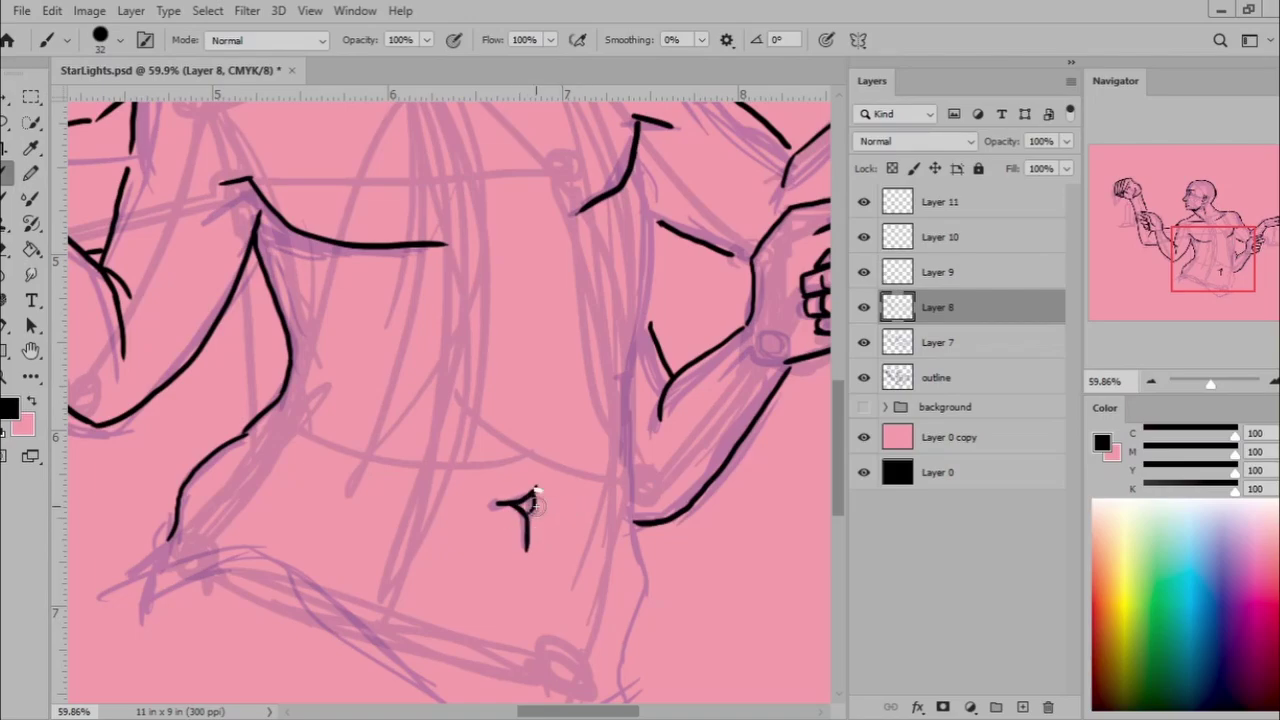
drag(636, 122, 652, 488)
key(e)
Lasso the navel mark and shift and tilt it with Free Transform.
key(b)
mouse_move(636, 358)
mouse_down()
mouse_move(650, 515)
mouse_move(622, 642)
mouse_up()
key(l)
key(ctrl+t)
drag(535, 437, 530, 470)
key(Return)
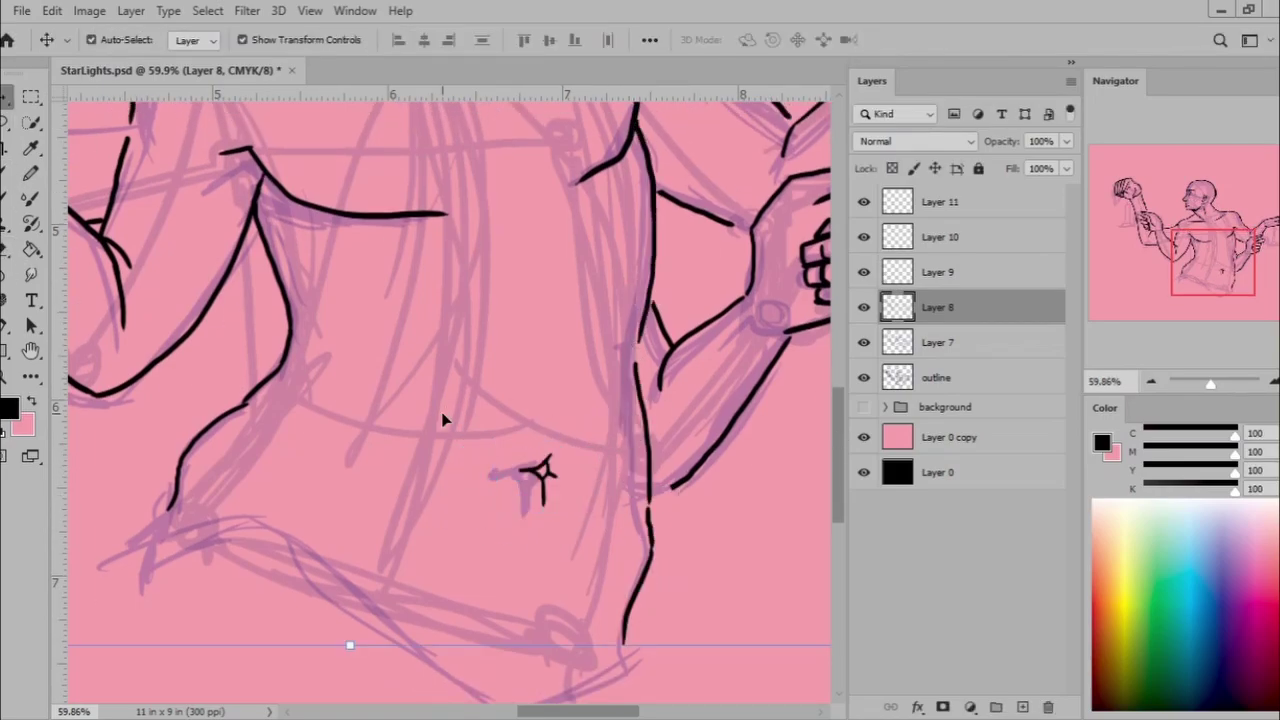
Lasso the raised fist and reposition it with Free Transform.
key(b)
key(ctrl+0)
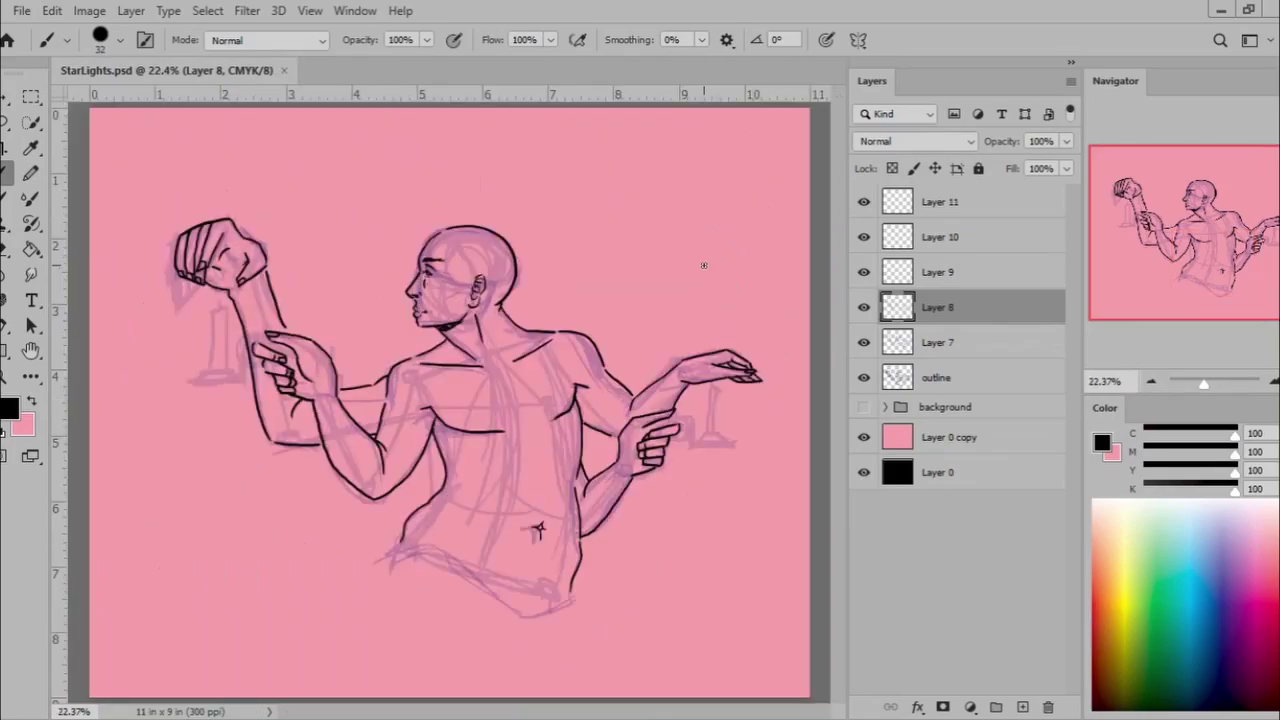
key(l)
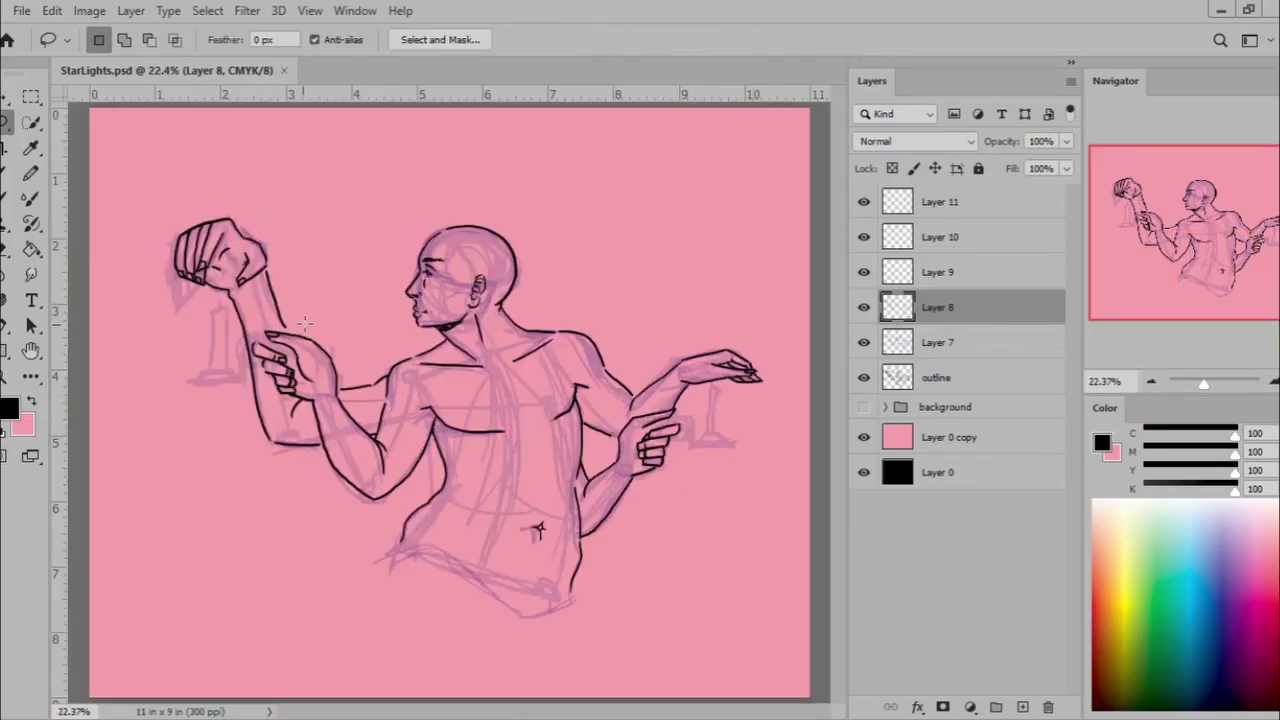
drag(167, 320, 165, 316)
key(ctrl+t)
drag(249, 214, 240, 200)
key(Return)
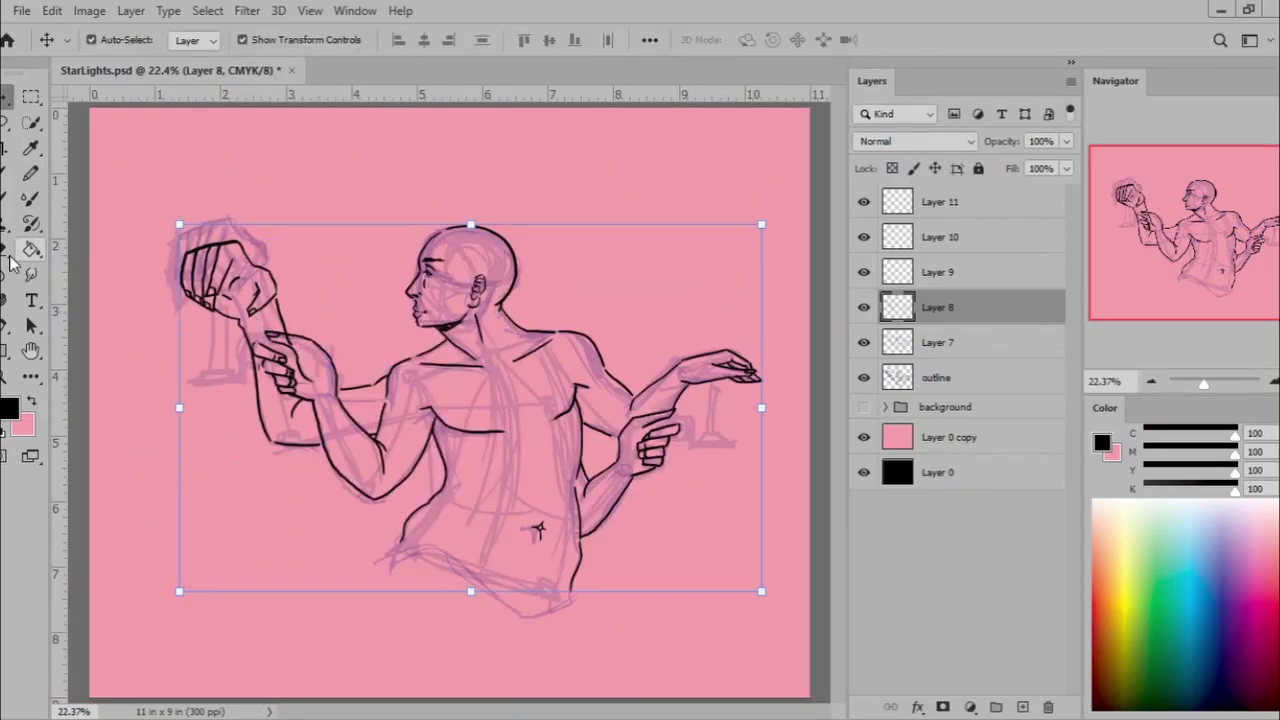
Zoom in on the raised forearm and set a smaller eraser size for touch-ups.
key(z)
drag(240, 330, 300, 330)
key(e)
right_click(557, 172)
key(Escape)
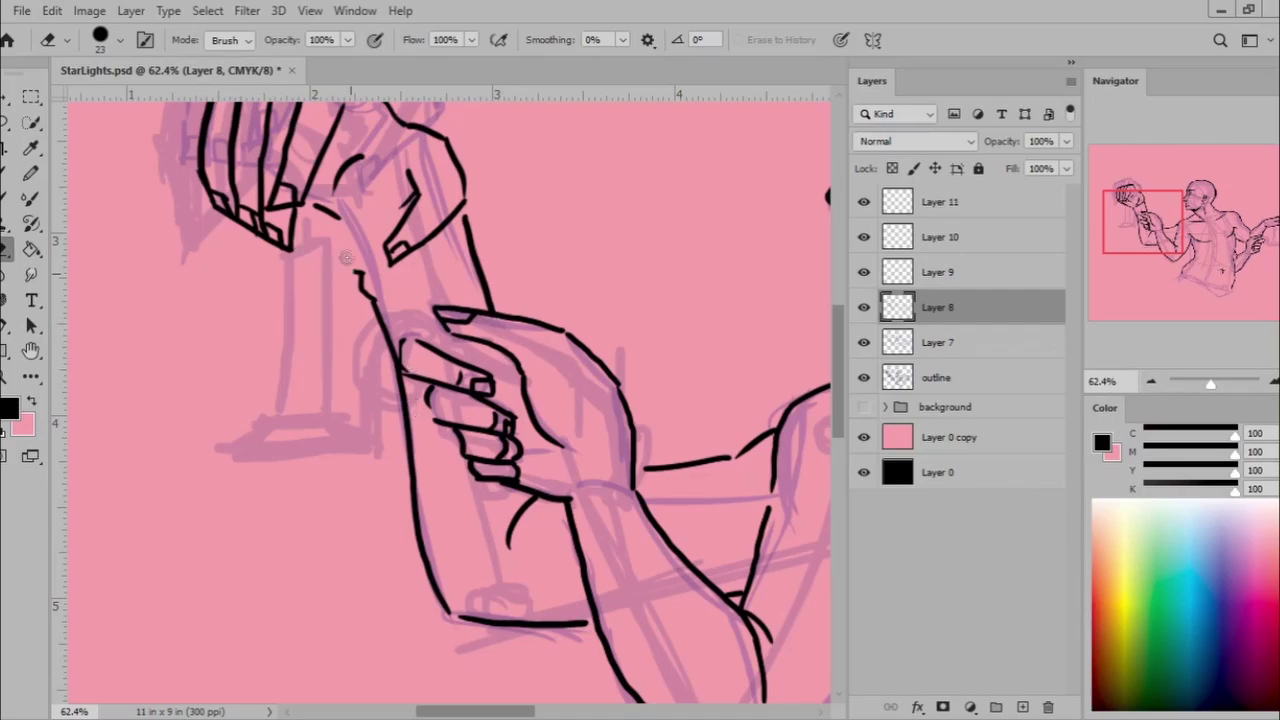
key(b)
key(ctrl+0)
Preview the lineart over the galaxy background and rename Layer 8 to 'black outline'.
click(863, 342)
click(863, 377)
click(863, 407)
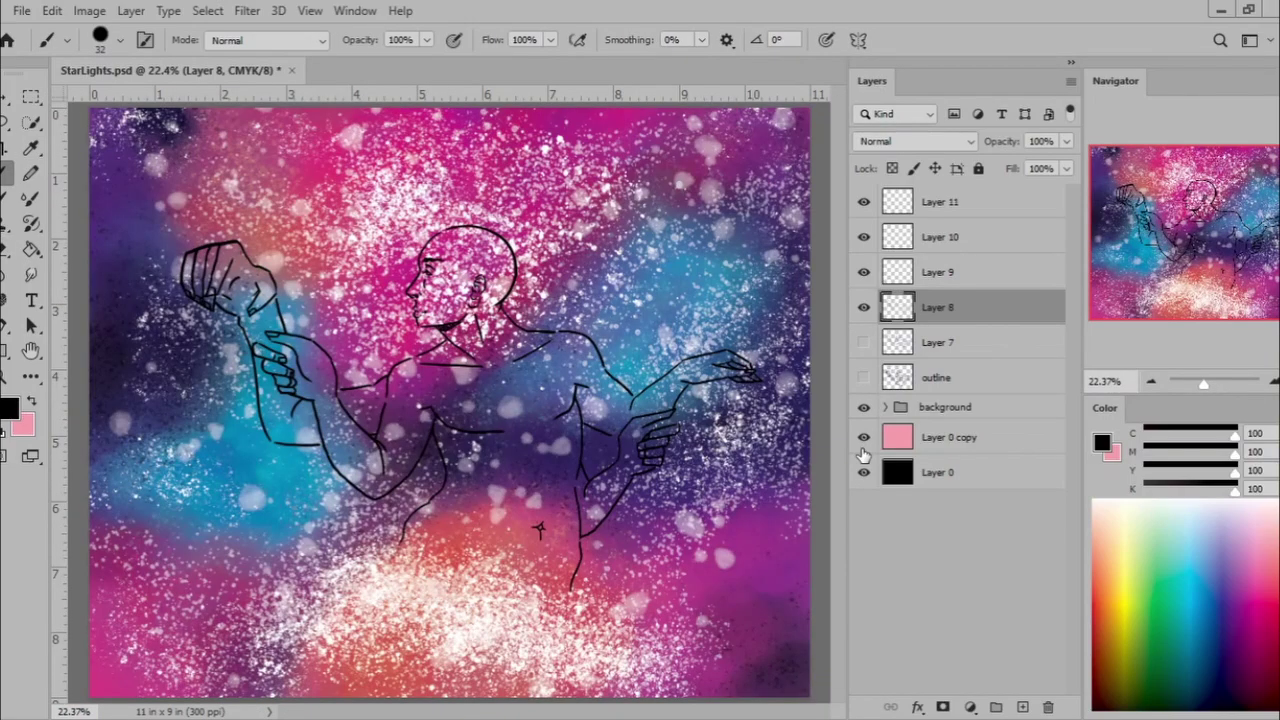
click(863, 407)
click(863, 377)
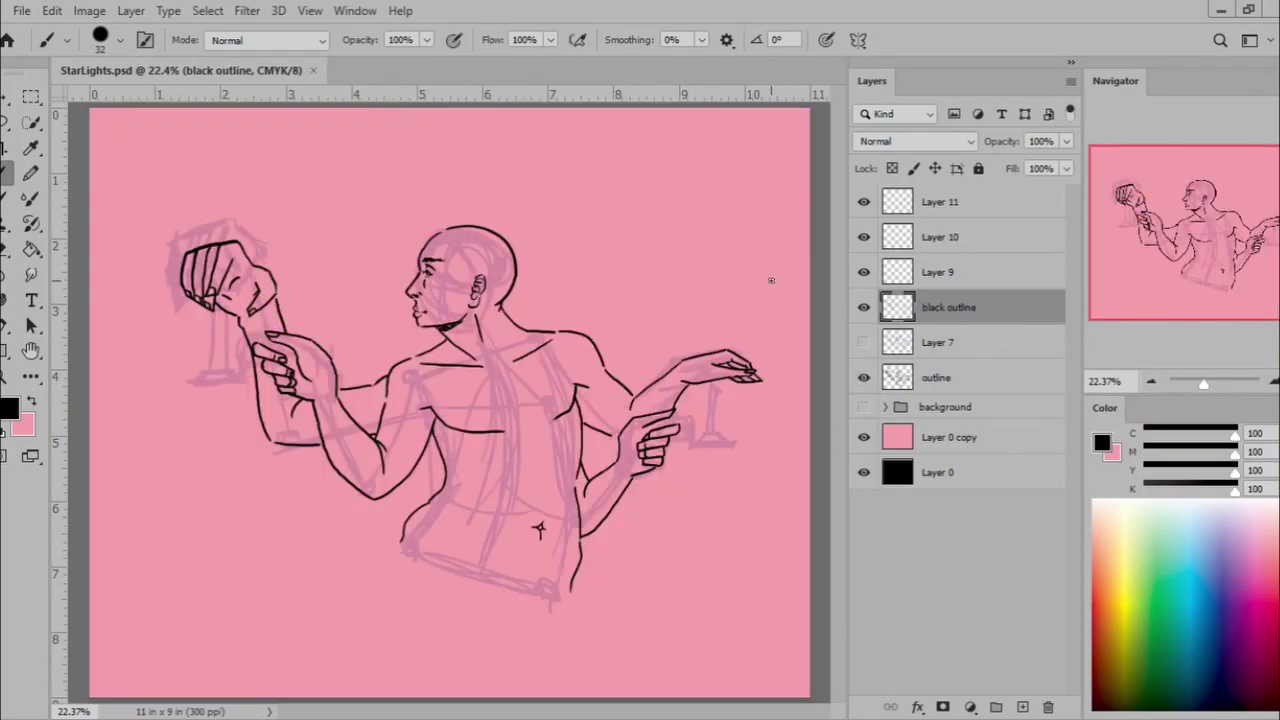
right_click(5, 345)
key(b)
Add a new empty layer and test a 161 px charcoal brush in blue, undoing the stroke.
click(863, 407)
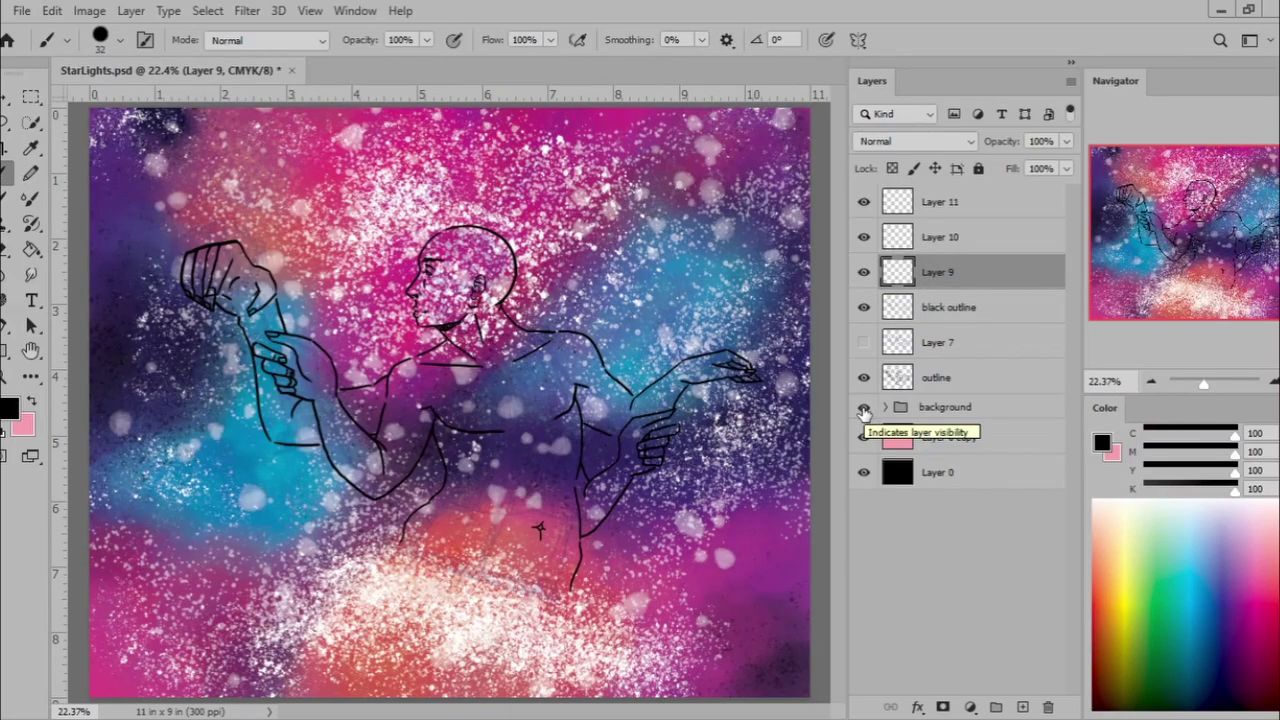
key(ctrl+shift+alt+n)
right_click(418, 178)
click(1222, 594)
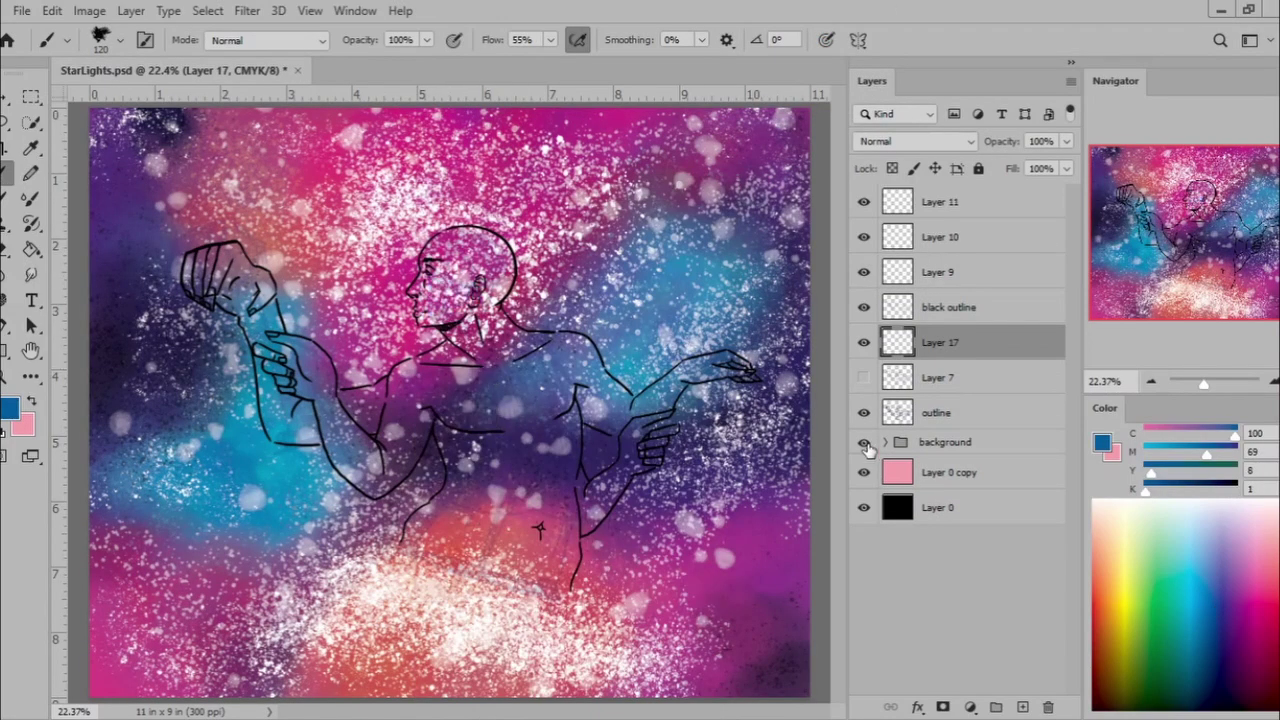
click(863, 441)
right_click(340, 178)
key(Return)
key(ctrl+z)
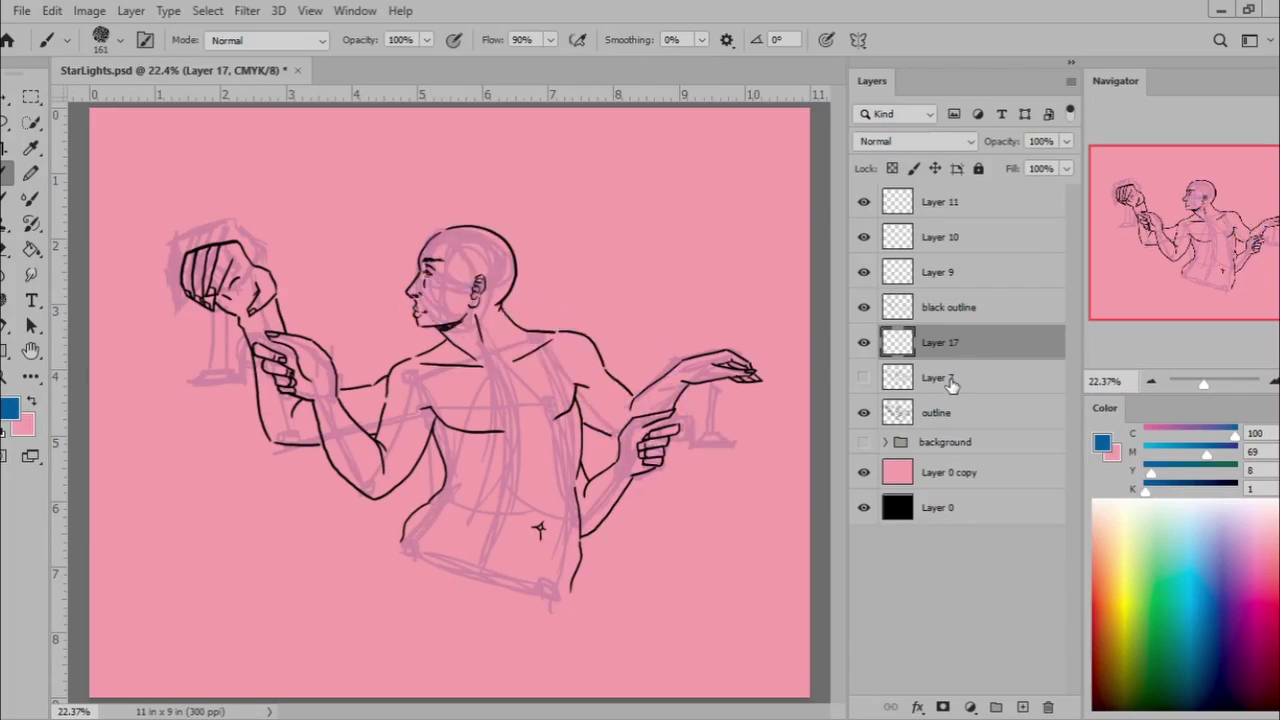
Try painting dark navy over the figure, then undo the strokes.
alt+click(430, 290)
right_click(472, 172)
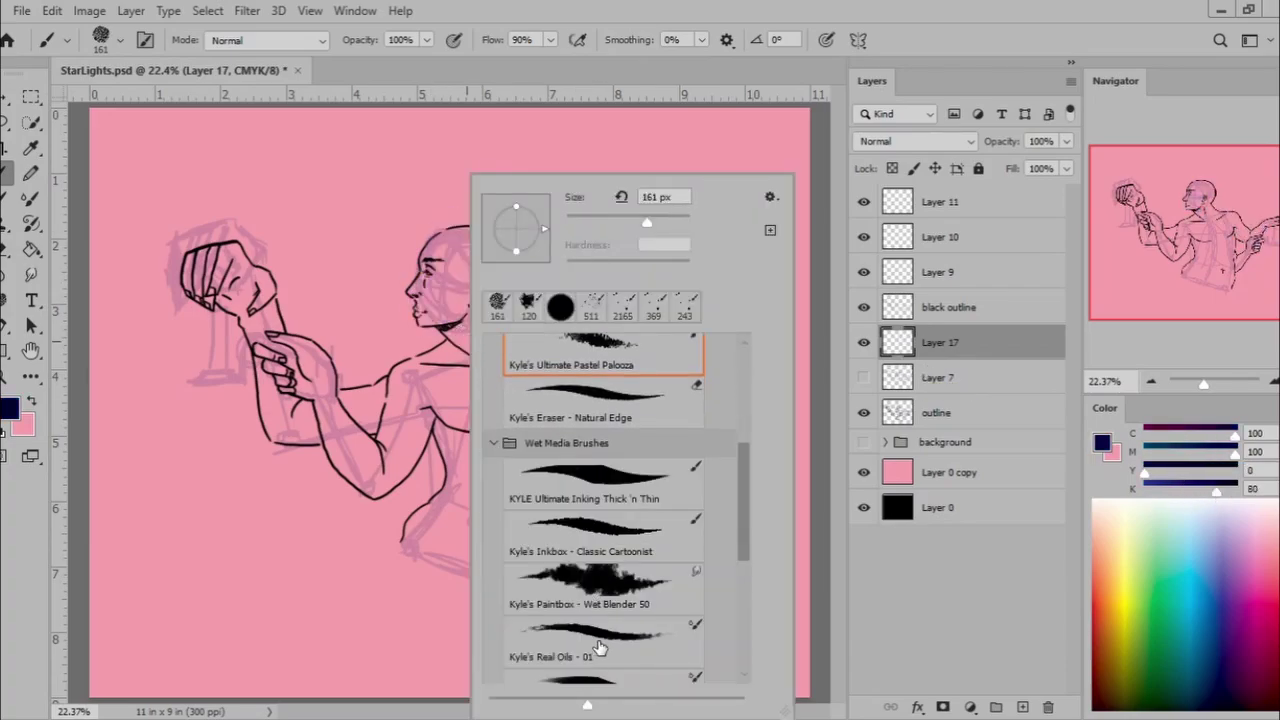
scroll(590, 500, down, 1)
key(Escape)
key(r)
key(b)
mouse_move(371, 243)
mouse_down()
mouse_move(500, 400)
mouse_move(571, 266)
mouse_up()
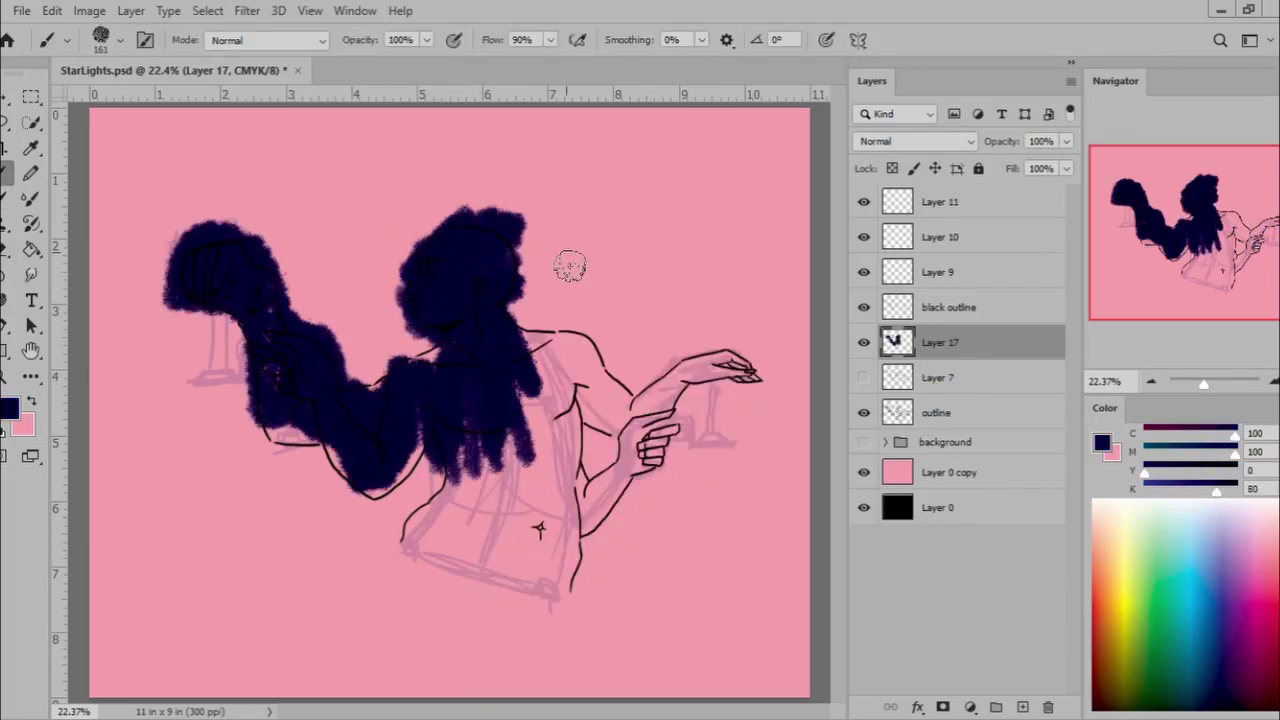
key(ctrl+z)
Hide the outline sketch and select the raised fist's outline with Quick Selection.
key(w)
click(485, 265)
key(l)
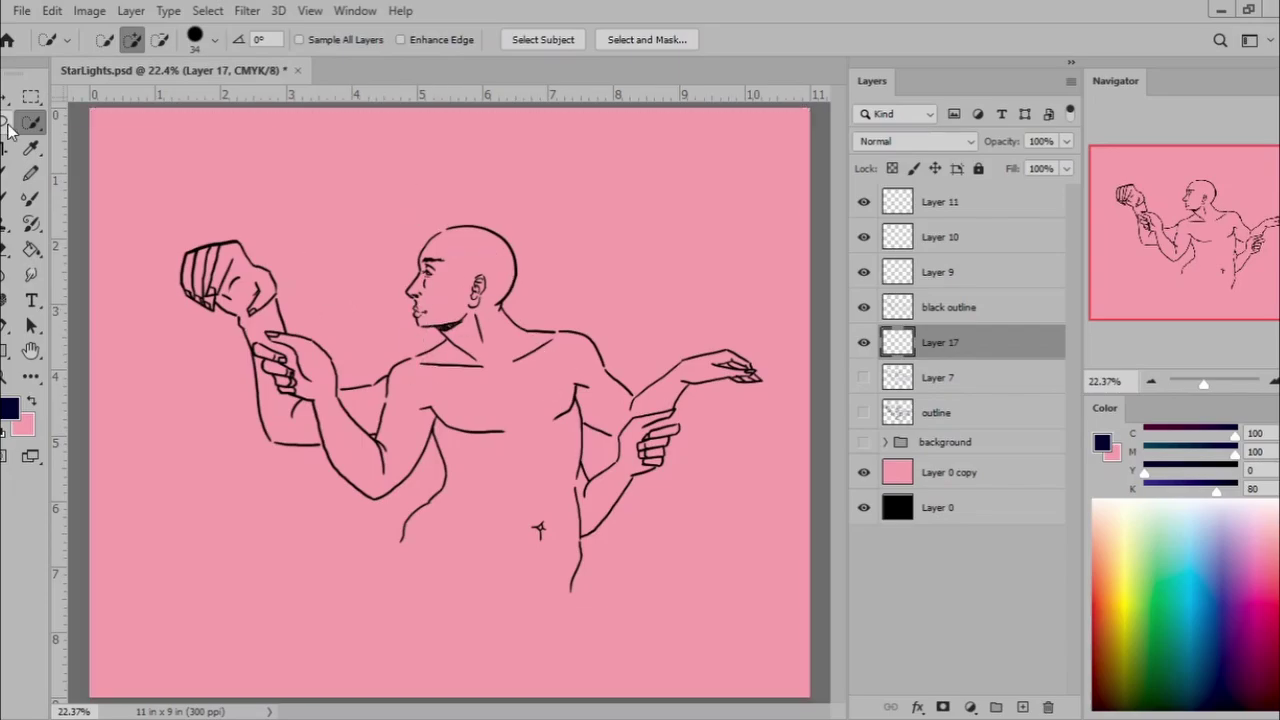
key(z)
click(218, 285)
drag(290, 375, 85, 250)
Shrink and rotate the selected fist into position, deselect, and fit the canvas in view.
key(v)
drag(76, 145, 114, 192)
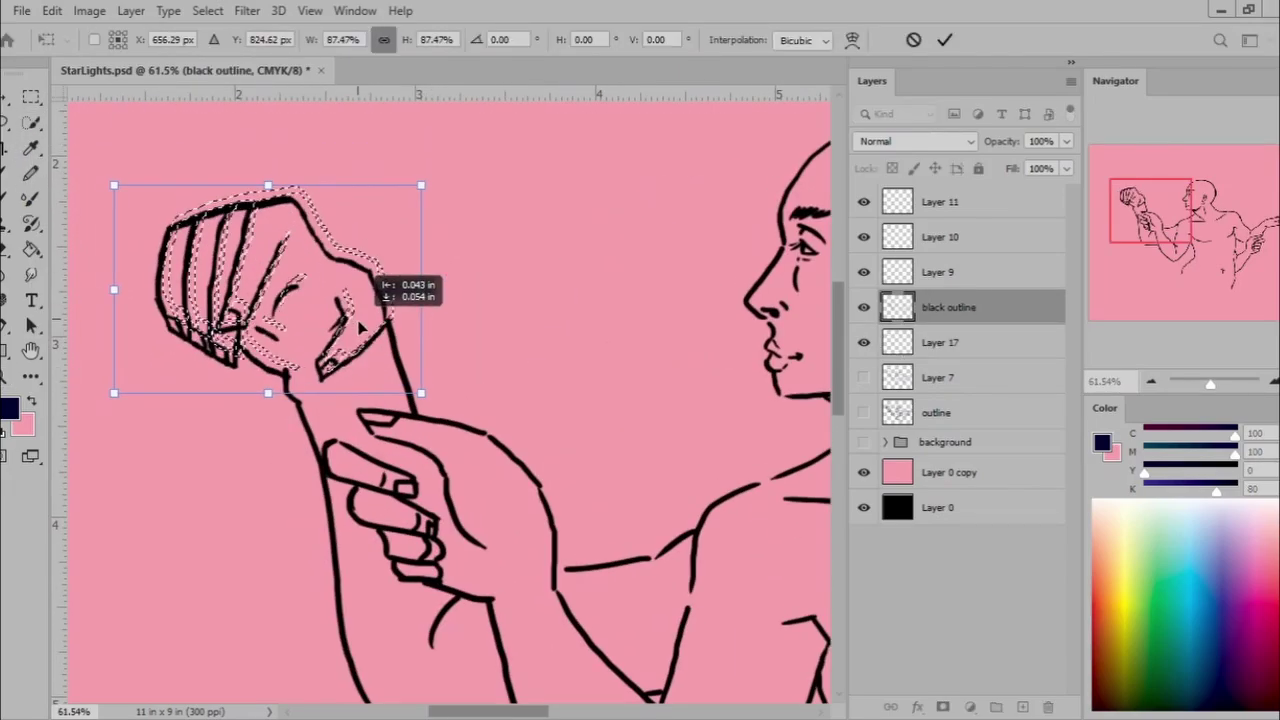
drag(410, 180, 400, 135)
key(Return)
key(ctrl+d)
key(ctrl+0)
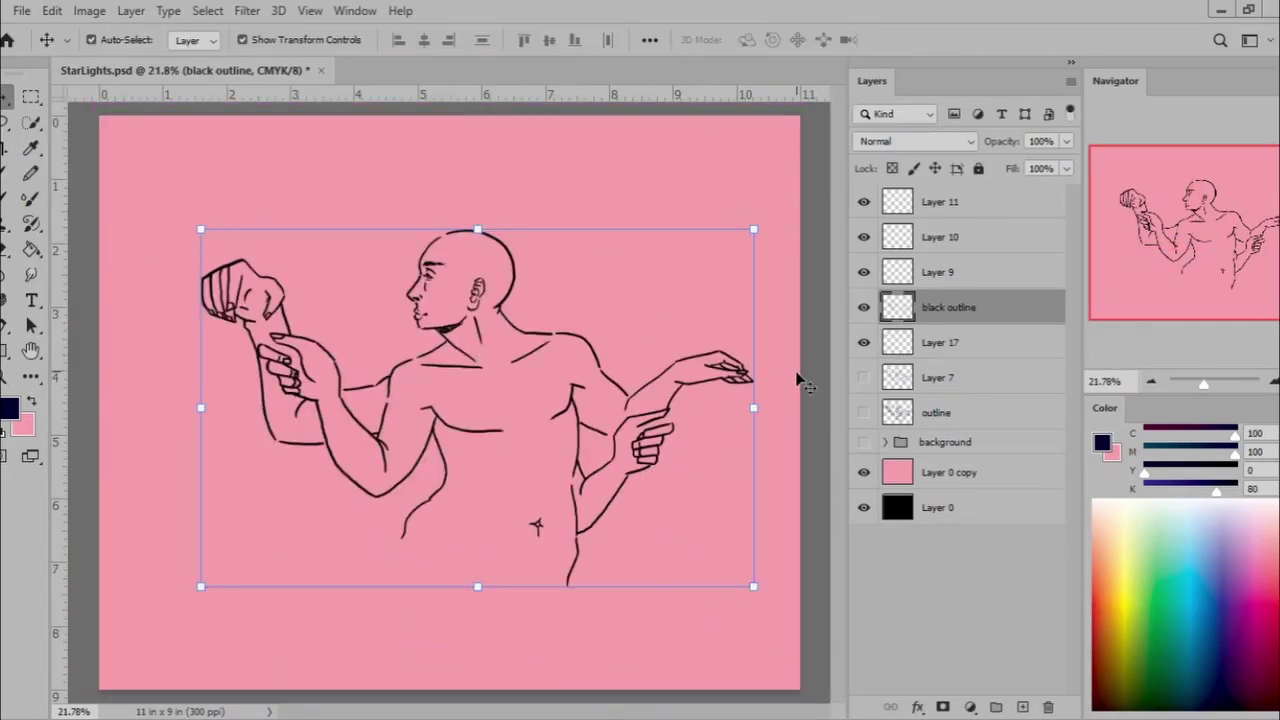
Show the pink outline sketch, check the brush tip, and hide Layer 7.
click(863, 412)
key(b)
right_click(490, 175)
key(Escape)
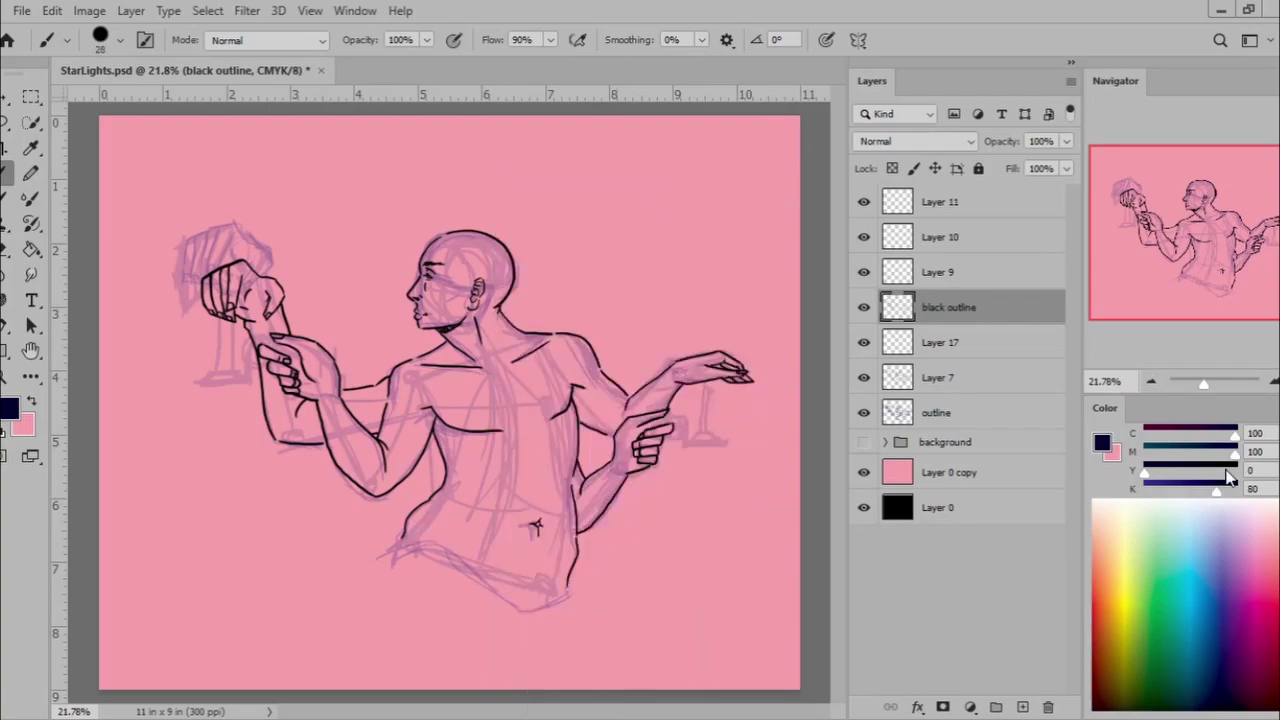
click(863, 377)
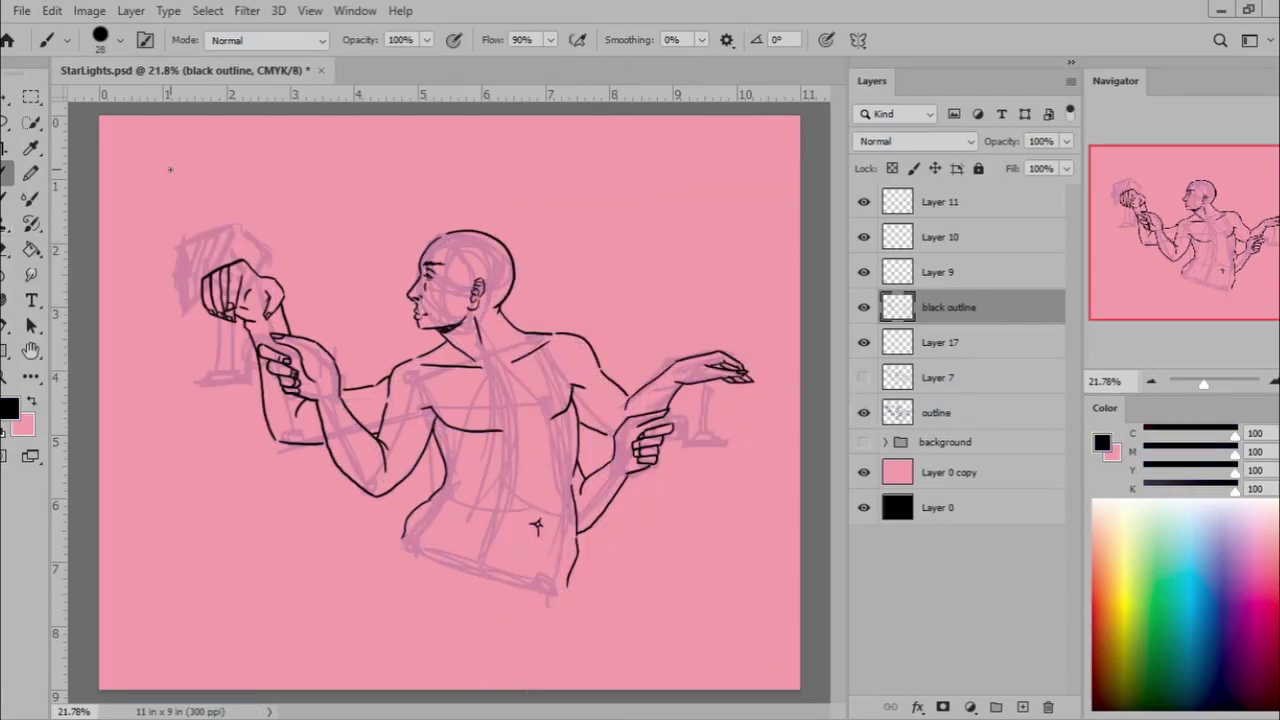
Zoom in around the fist and pick an orange brass colour for Layer 9.
key(z)
mouse_move(257, 320)
mouse_down()
mouse_move(330, 346)
mouse_move(290, 346)
mouse_up()
key(b)
click(1189, 455)
click(937, 272)
Paint a looped candle holder below the left fist and a ring holder by the right hand.
mouse_move(470, 378)
mouse_down()
mouse_move(405, 425)
mouse_move(395, 450)
mouse_up()
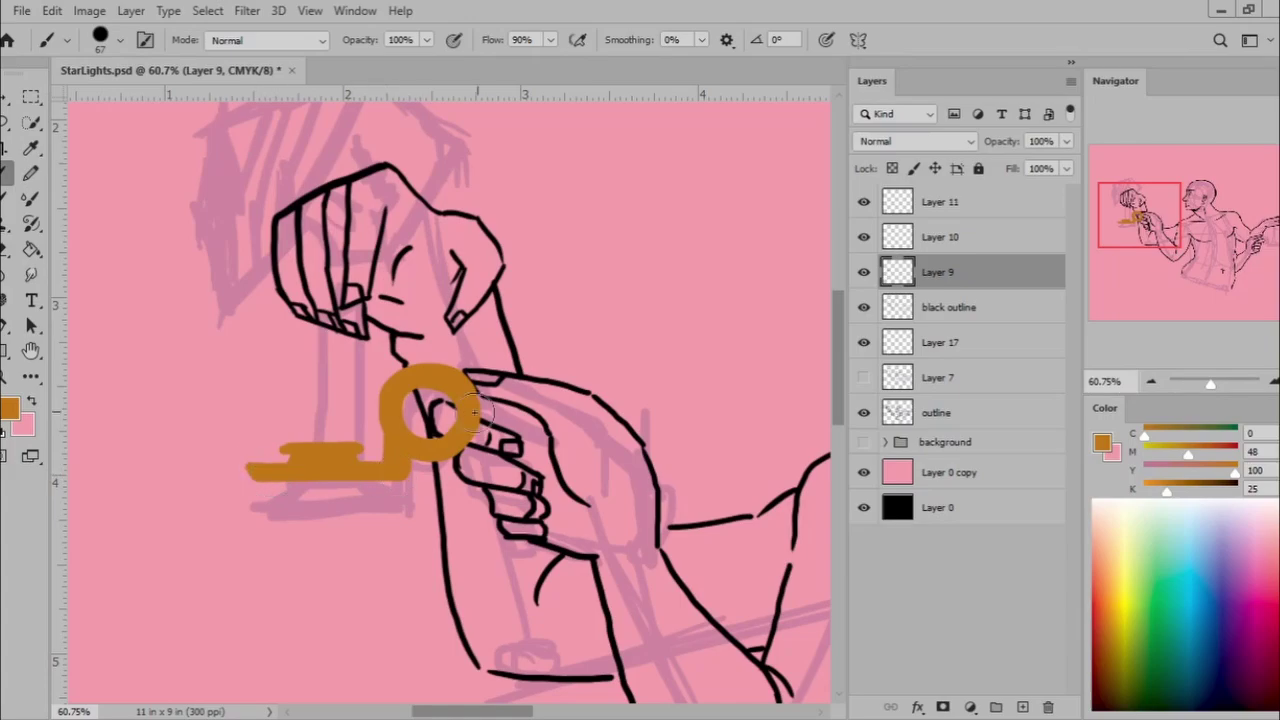
scroll(474, 410, right, 10)
drag(478, 412, 481, 423)
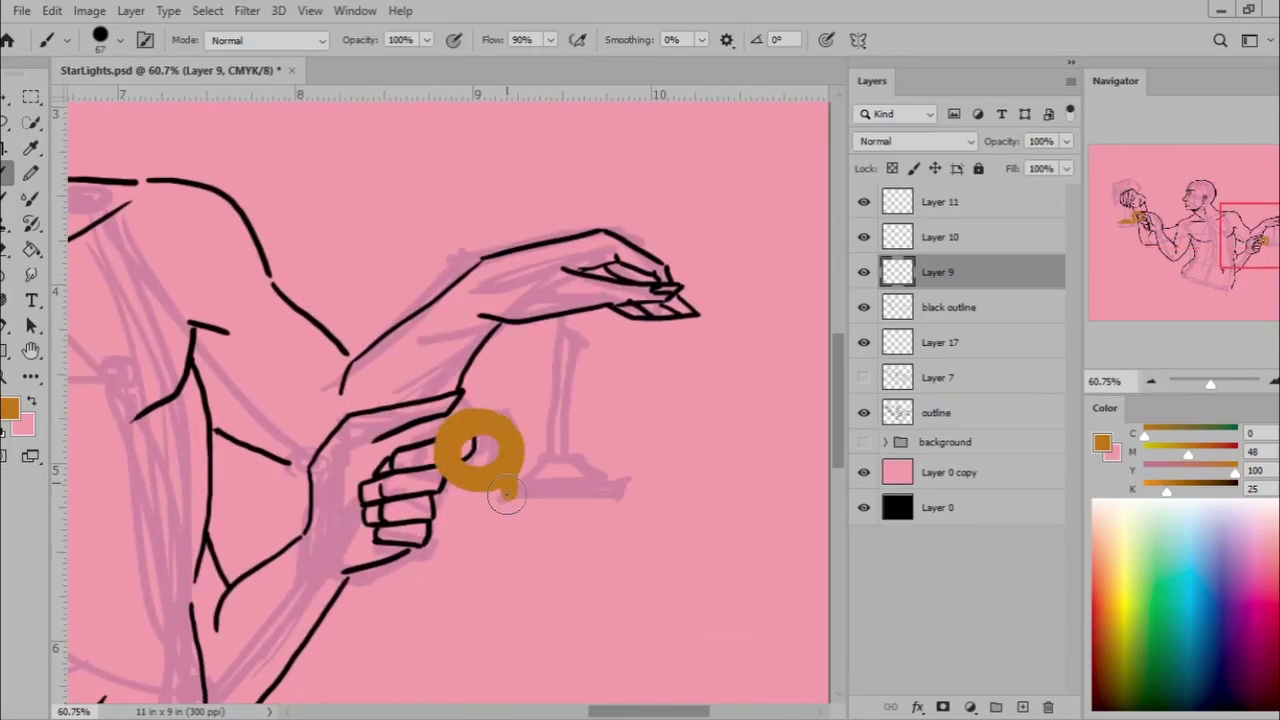
scroll(543, 493, left, 3)
scroll(543, 493, left, 7)
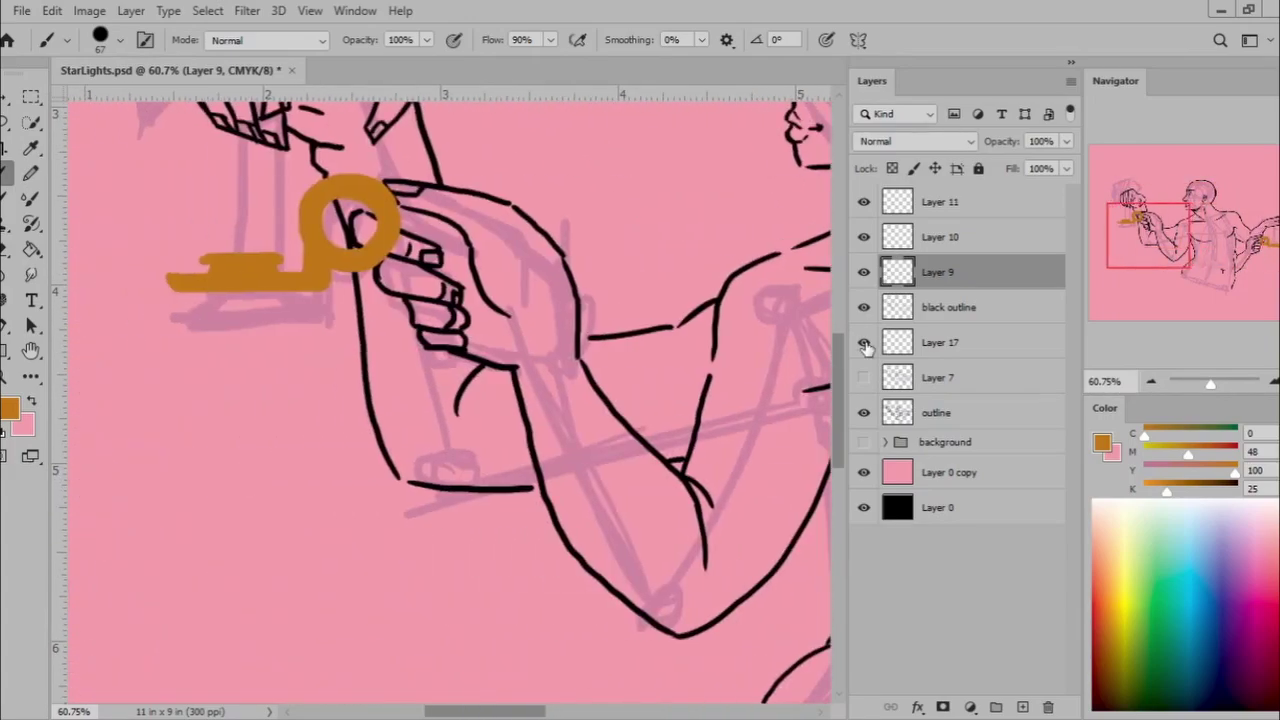
scroll(543, 493, up, 3)
Dab cream and orange flame colours beside the face and smudge them together.
click(532, 238)
click(1172, 478)
key(r)
mouse_move(550, 225)
mouse_down()
mouse_move(590, 245)
mouse_move(580, 230)
mouse_move(600, 275)
mouse_up()
key(b)
Paint a tall cream candle on a new layer, then copy it into the right holder.
key(ctrl+shift+n)
key(Return)
drag(241, 420, 243, 305)
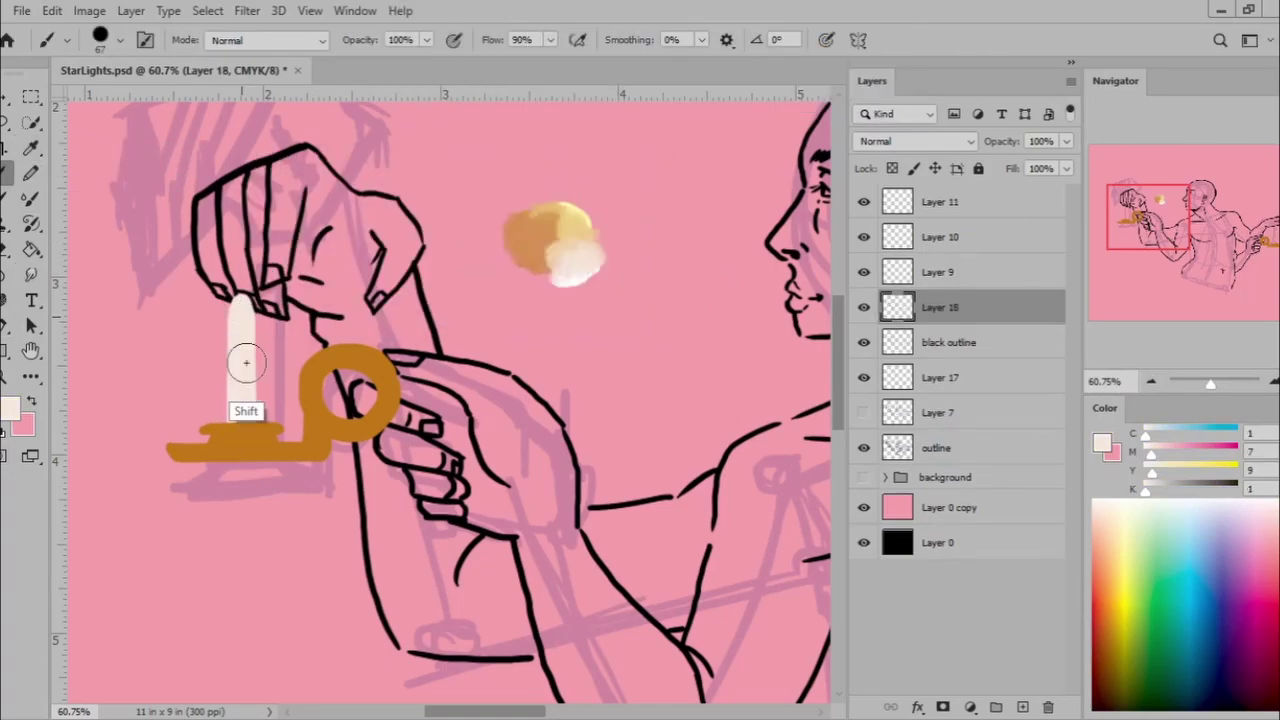
right_click(384, 219)
drag(395, 224, 378, 224)
key(Return)
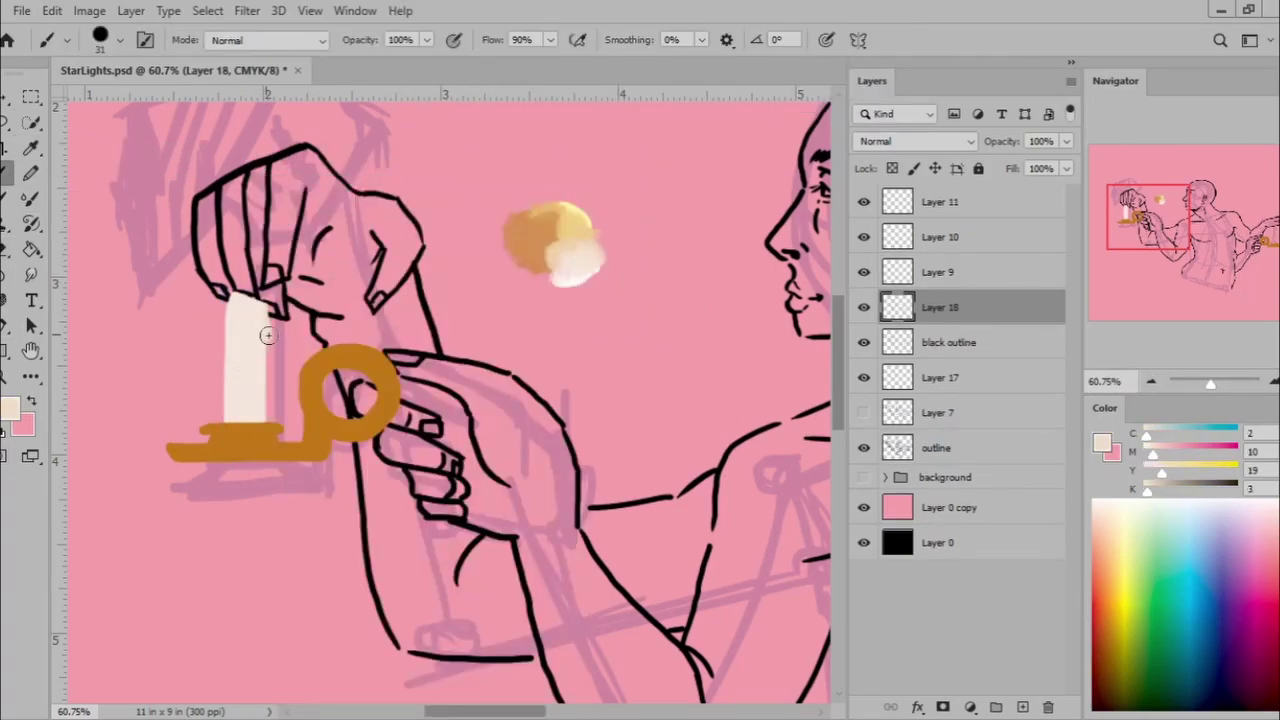
alt+click(228, 350)
key(v)
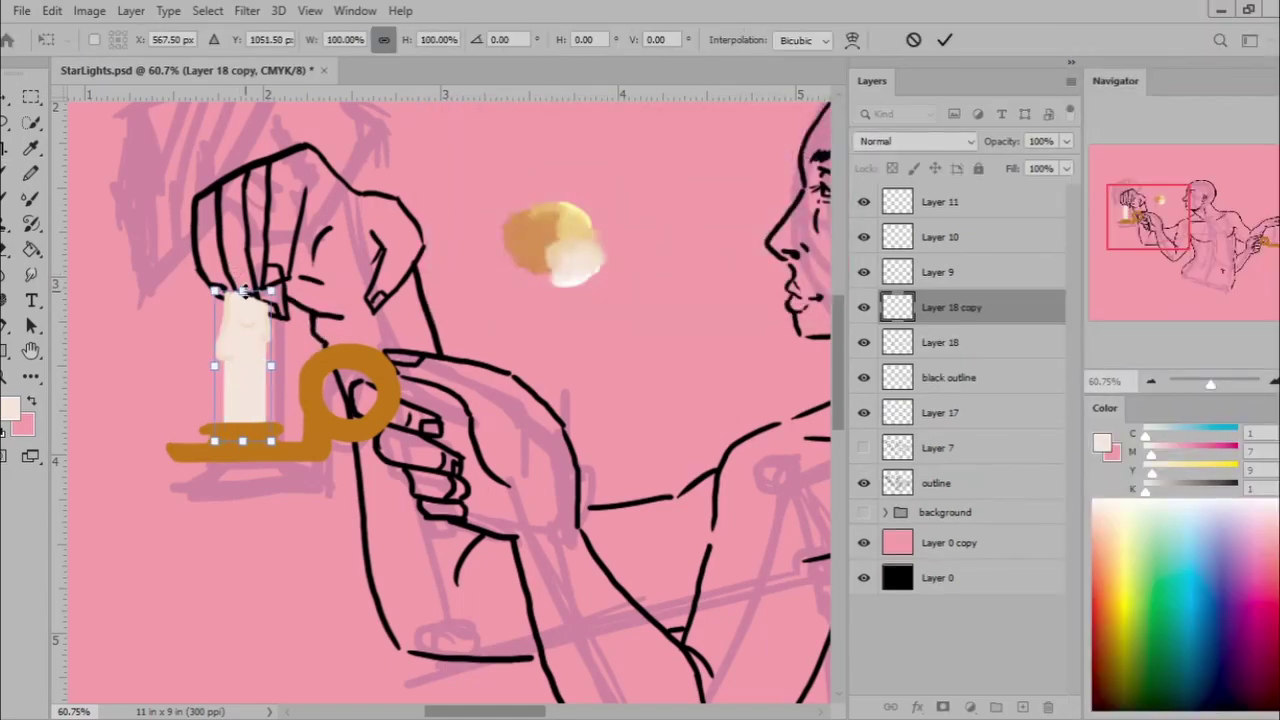
drag(243, 370, 532, 616)
Rotate the right forearm outline downward on the black outline layer.
click(990, 377)
key(l)
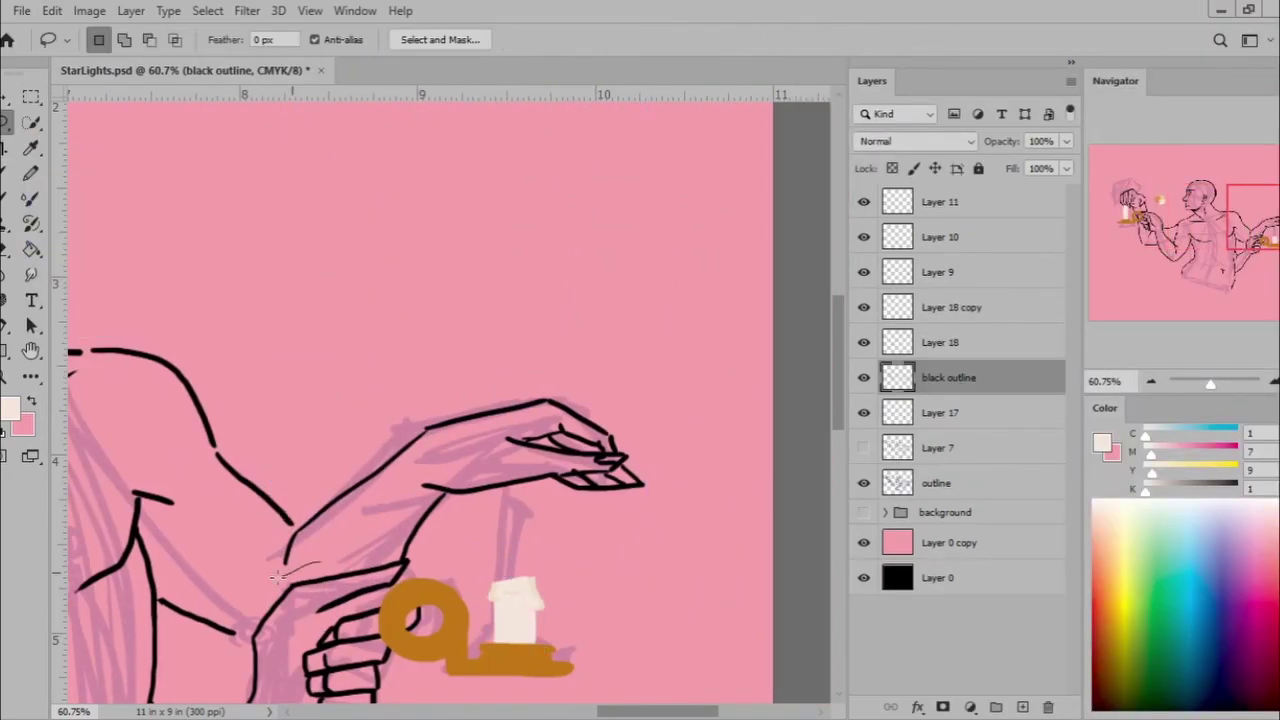
drag(330, 400, 660, 530)
key(ctrl+t)
drag(700, 470, 670, 560)
key(Return)
key(e)
key(b)
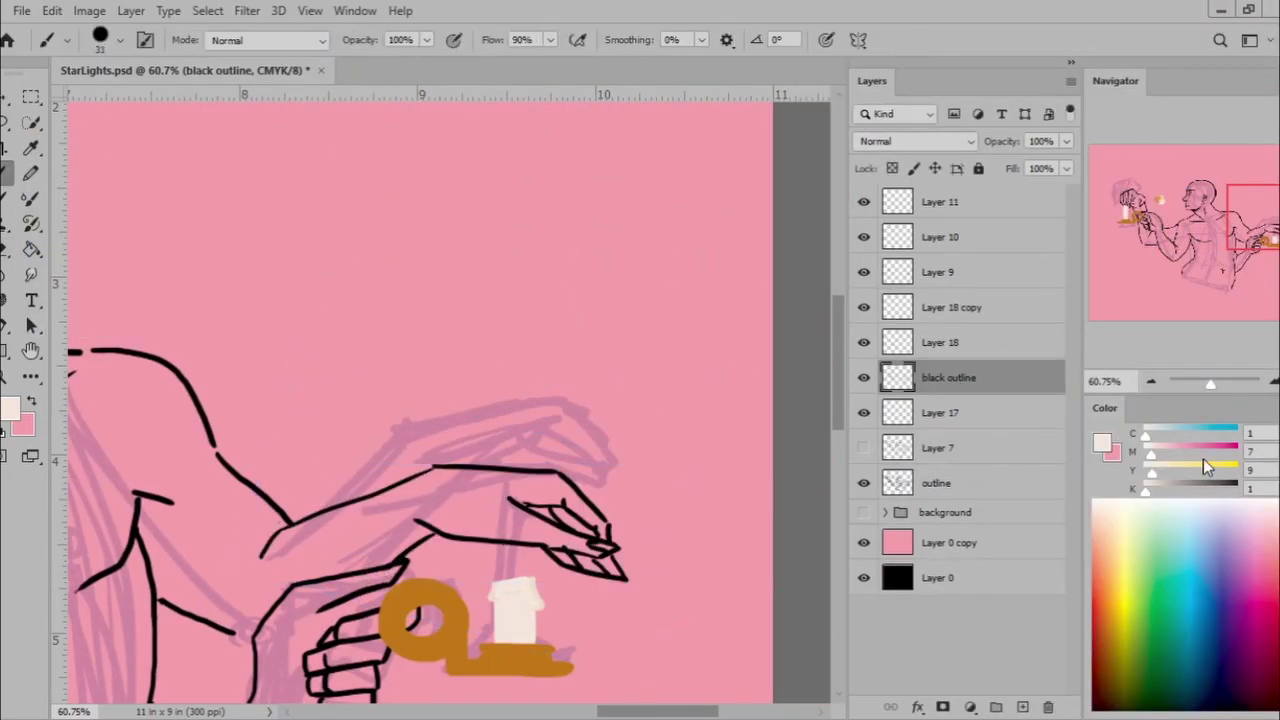
key(ctrl+0)
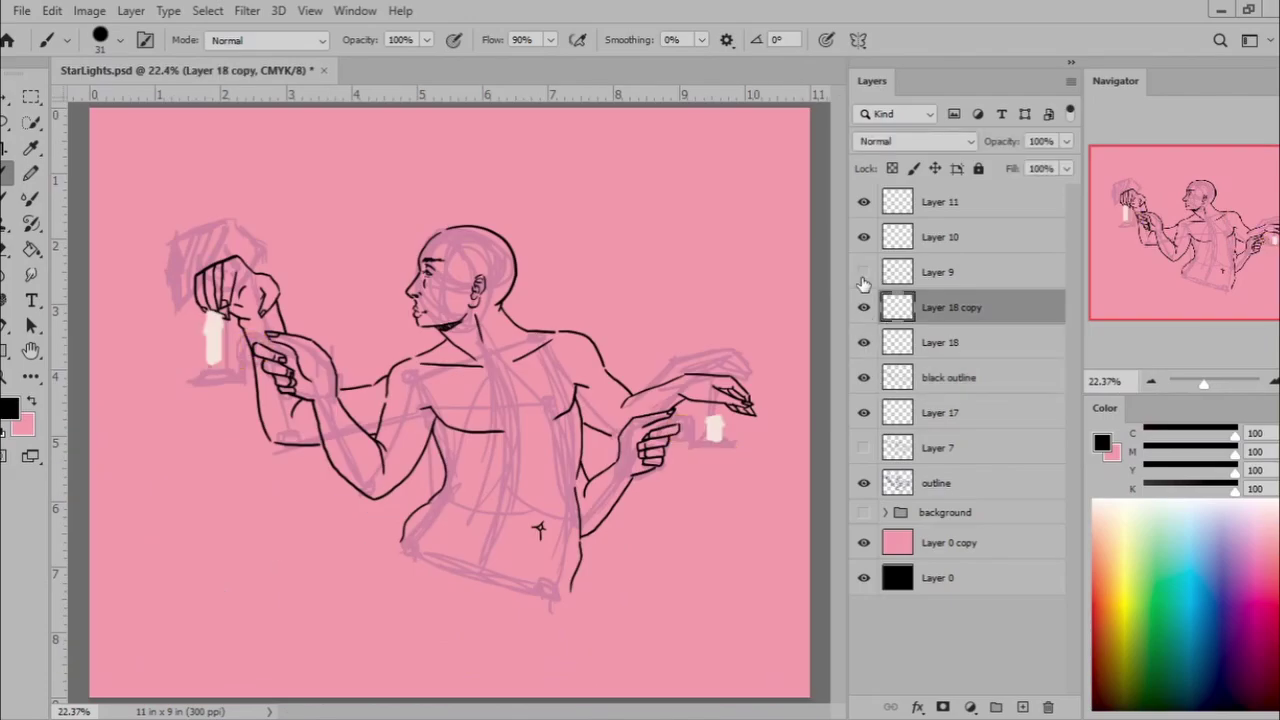
Rename the layers 'candle holders', 'short candle' and 'tall candle'.
key(v)
click(330, 286)
drag(430, 410, 305, 237)
double_click(940, 272)
text(candle holders)
key(Tab)
text(short candle)
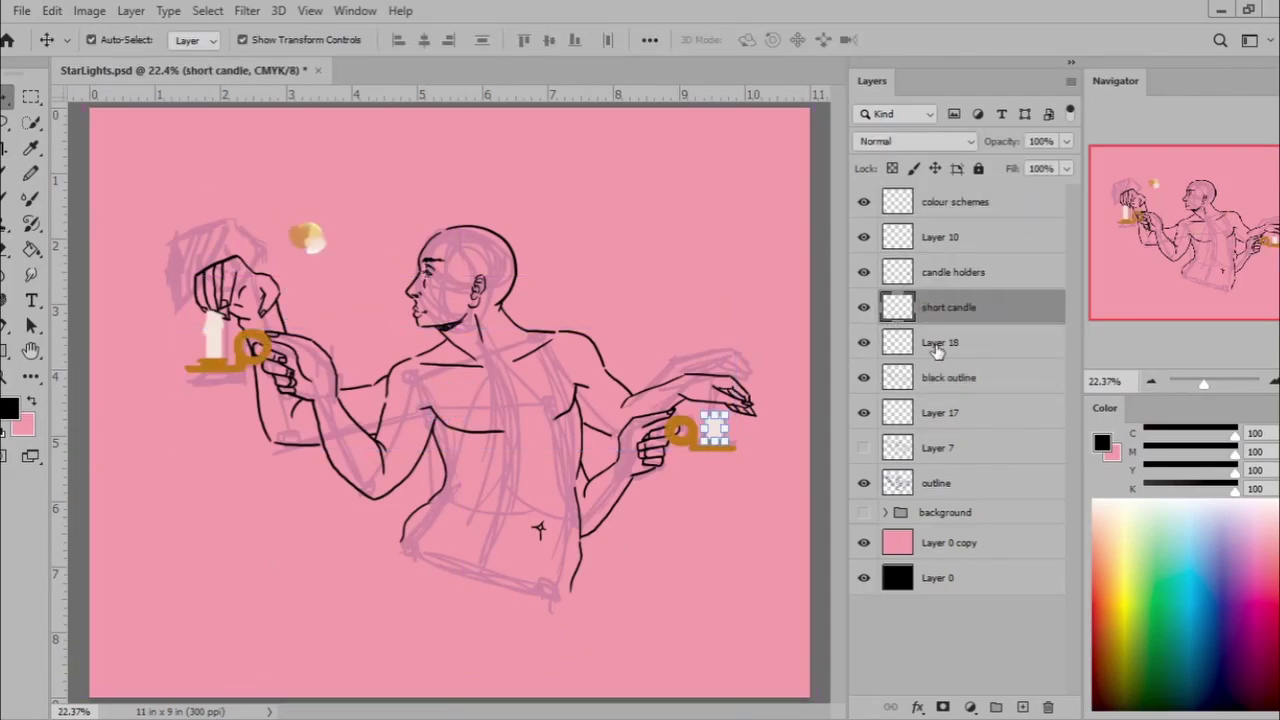
key(Tab)
text(tall candle)
Hide the outline sketch, group the figure layers, and hide the group to reveal the nebula.
click(864, 483)
click(864, 202)
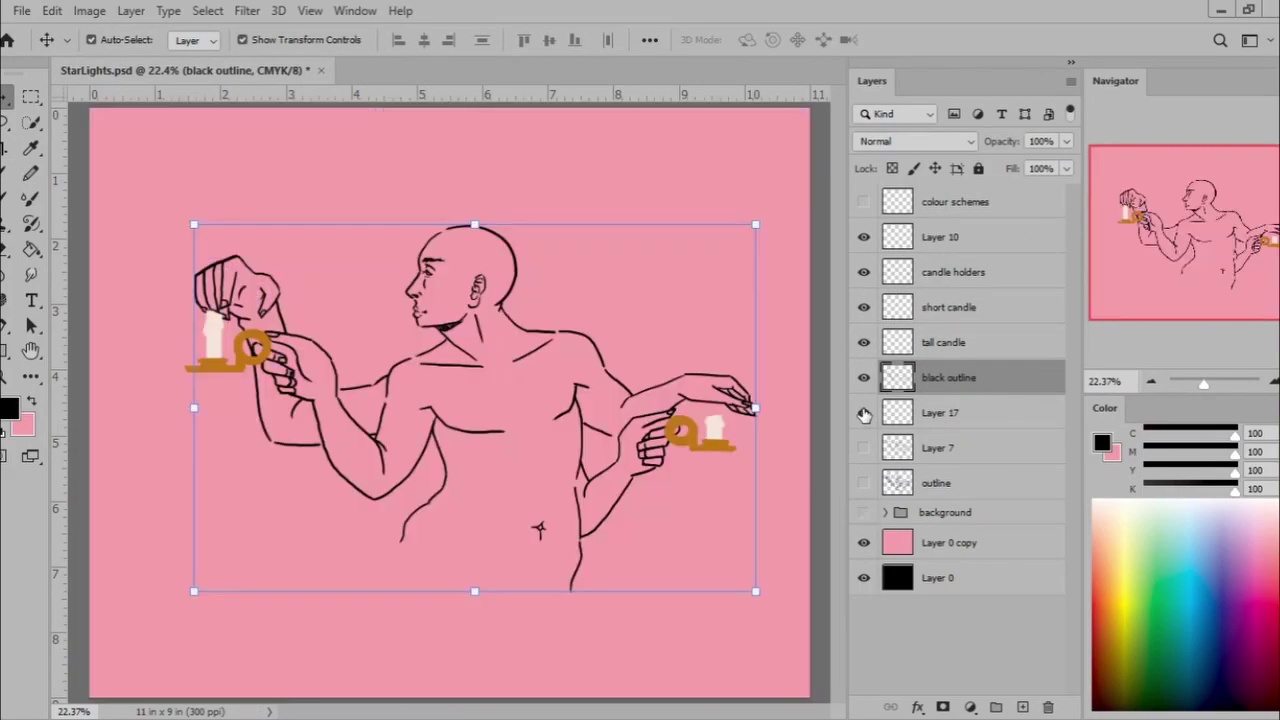
click(940, 272)
shift+click(937, 483)
key(ctrl+g)
click(864, 266)
click(885, 290)
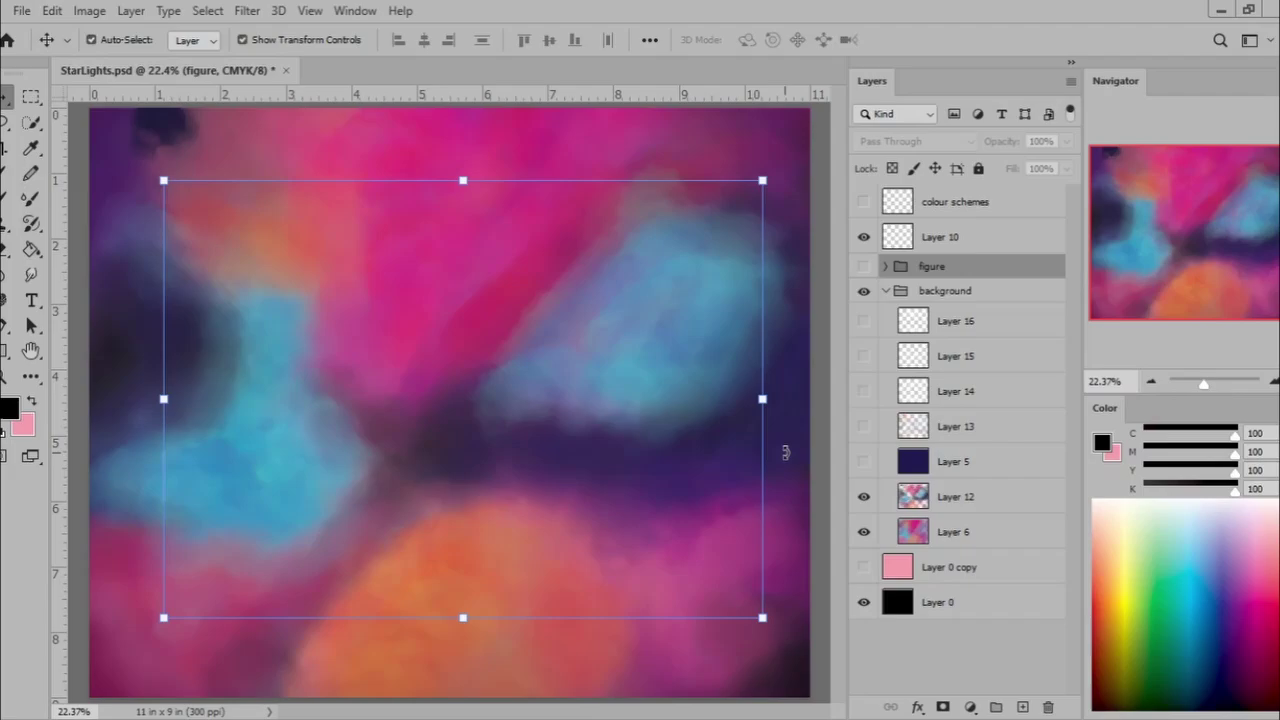
Choose a speckle brush with swapped paint colours and zoom out to the whole canvas.
click(864, 497)
right_click(471, 323)
scroll(590, 520, down, 5)
key(Return)
click(470, 440)
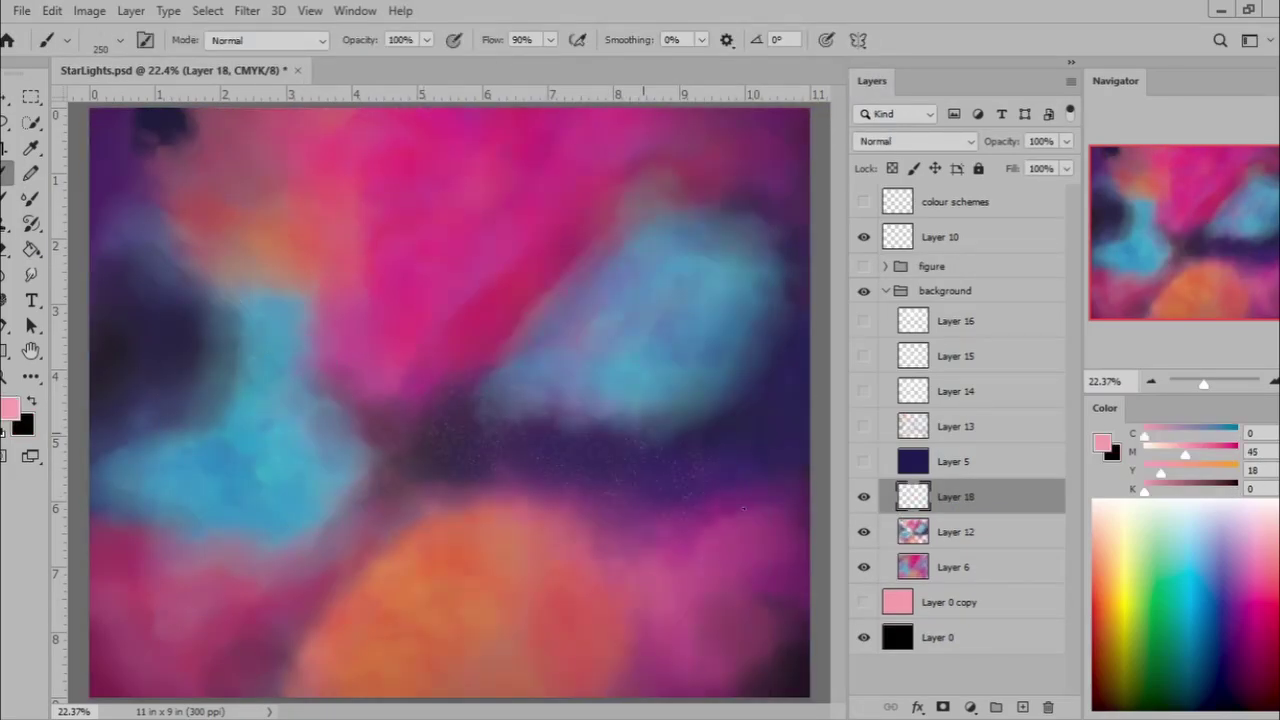
key(ctrl+minus)
Shrink Layer 6 into the top-left corner with Free Transform.
click(864, 532)
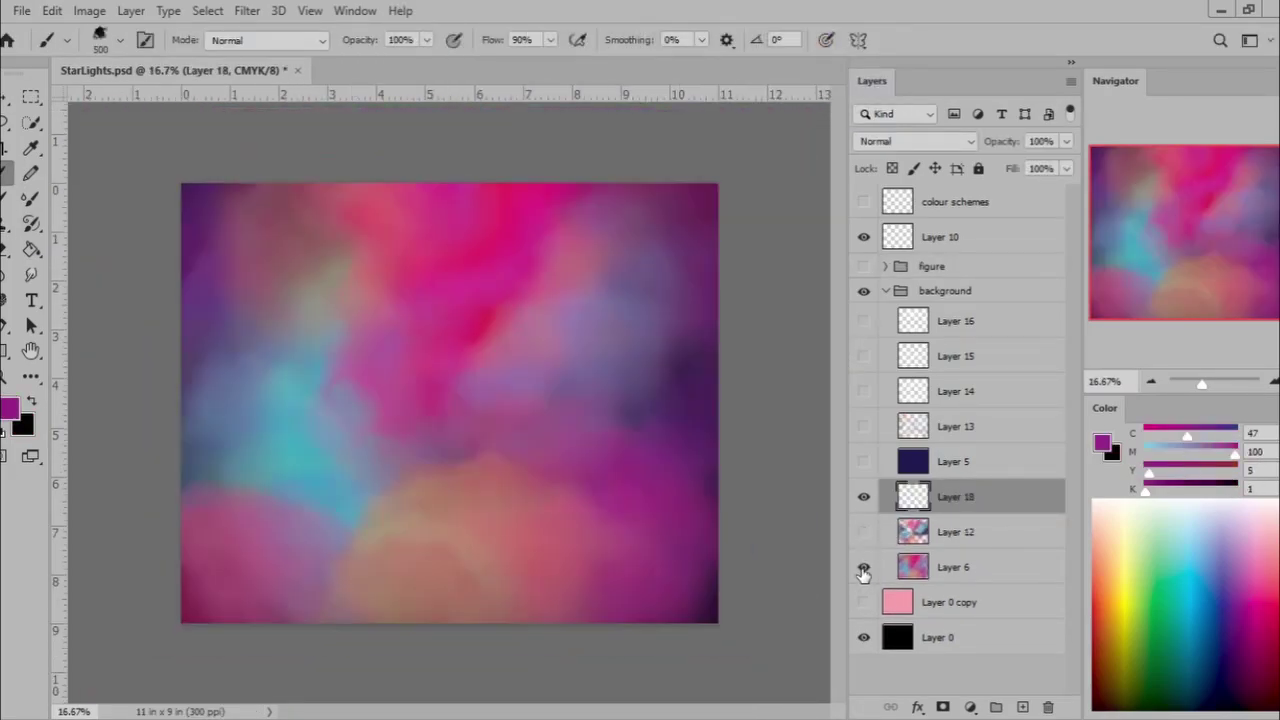
click(864, 567)
click(953, 567)
key(ctrl+t)
key(Return)
key(r)
right_click(386, 371)
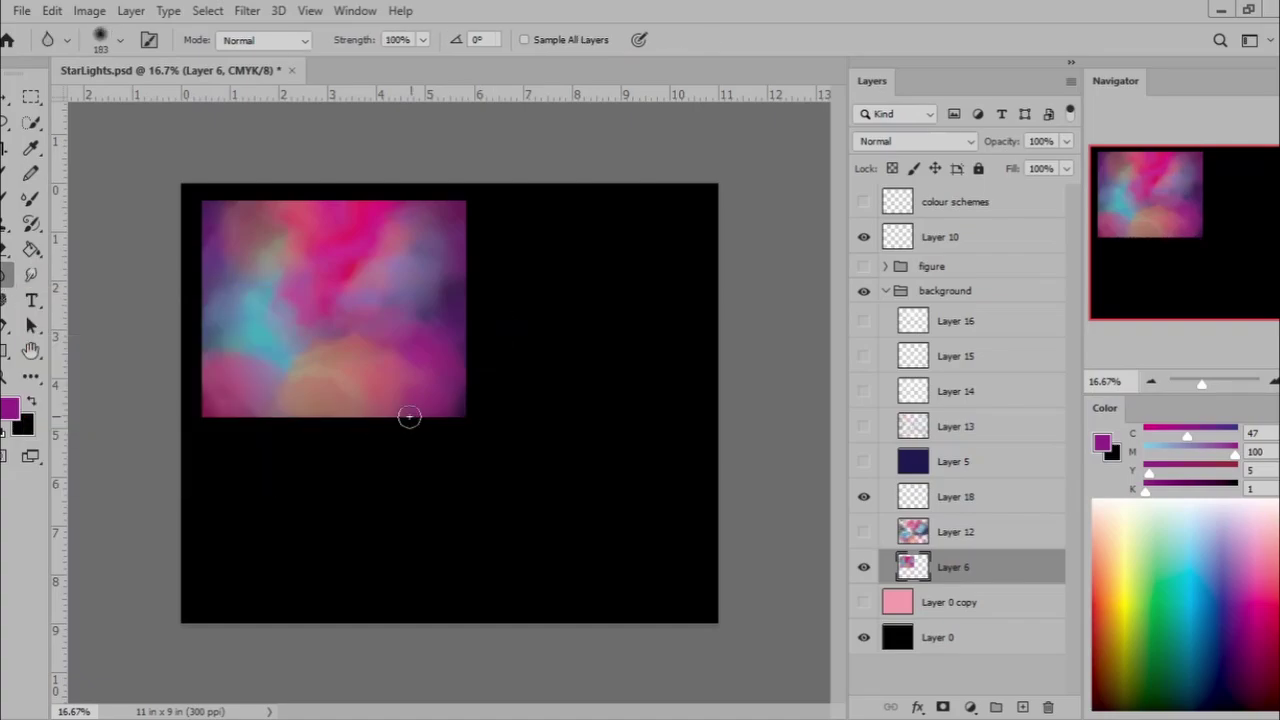
Duplicate Layer 6 and flip the copy into the bottom-right corner.
key(v)
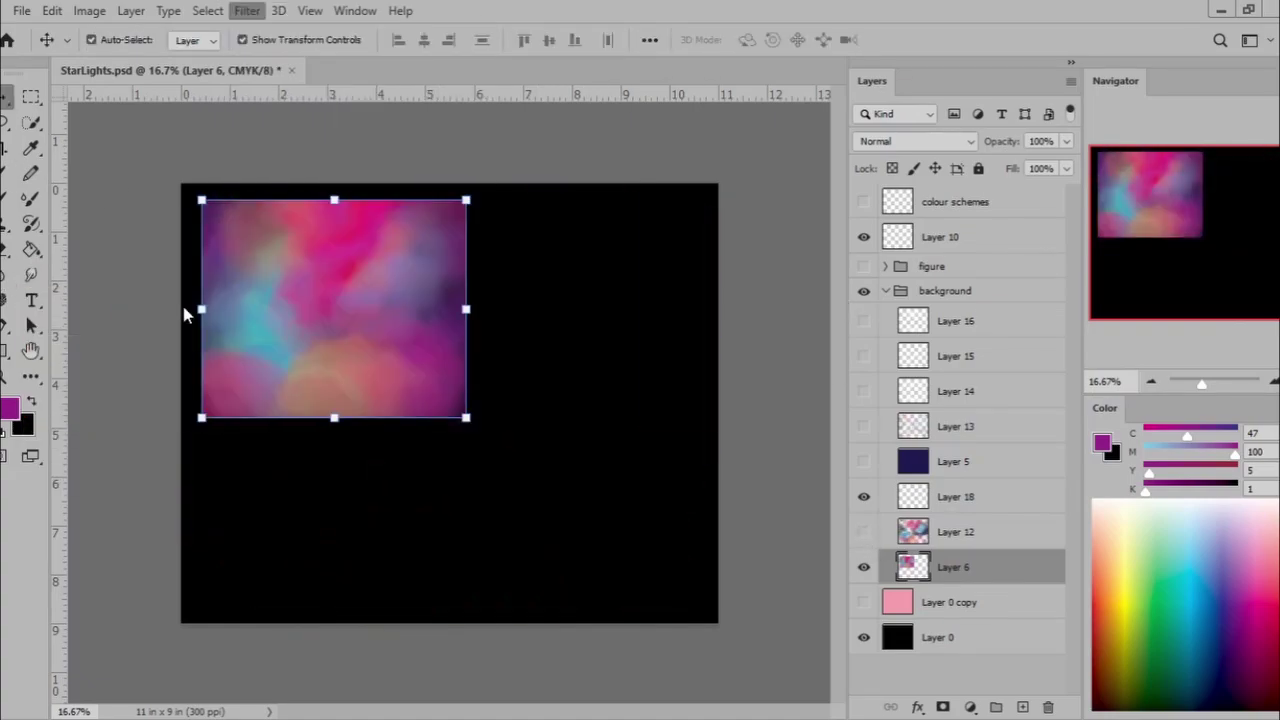
key(ctrl+alt+f)
drag(694, 409, 757, 411)
key(Escape)
key(ctrl+j)
key(ctrl+t)
drag(362, 320, 640, 545)
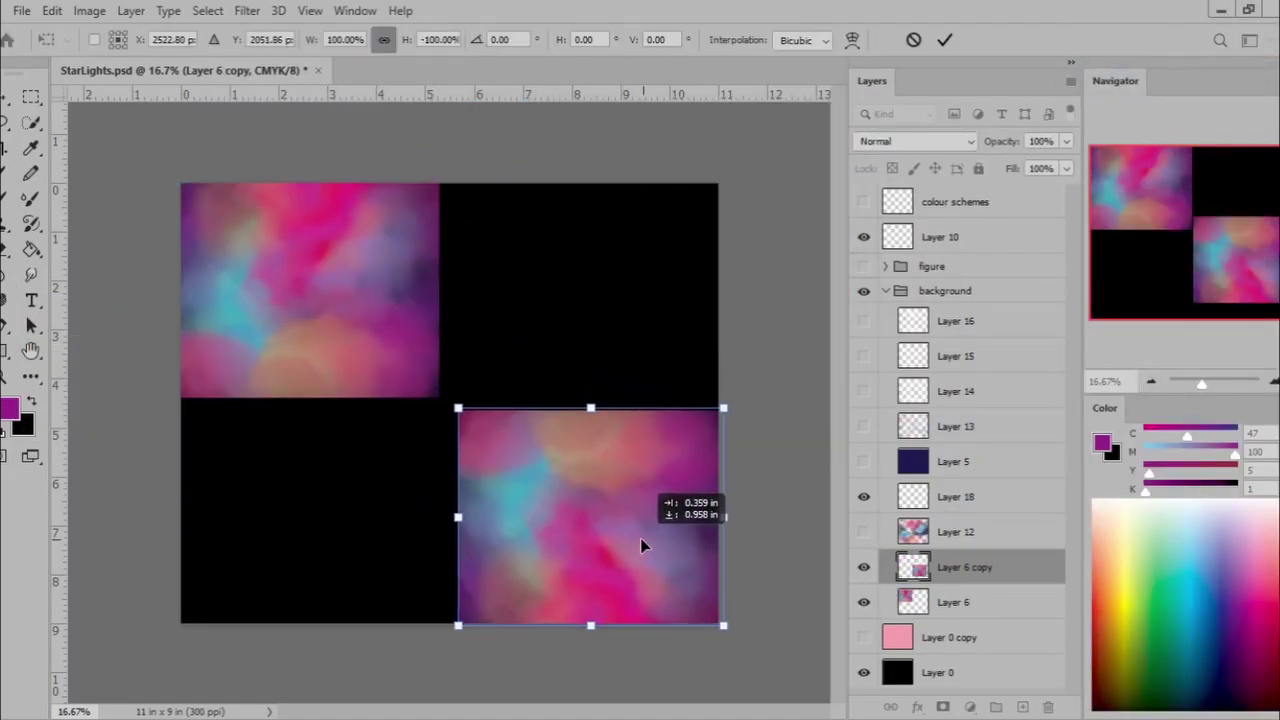
Transform Layer 12 so it sits over the left side of the canvas.
click(864, 531)
click(953, 531)
key(ctrl+t)
key(Return)
Soften Layer 6's hard edges with a large soft eraser and turn Layer 12 back on.
key(r)
right_click(440, 176)
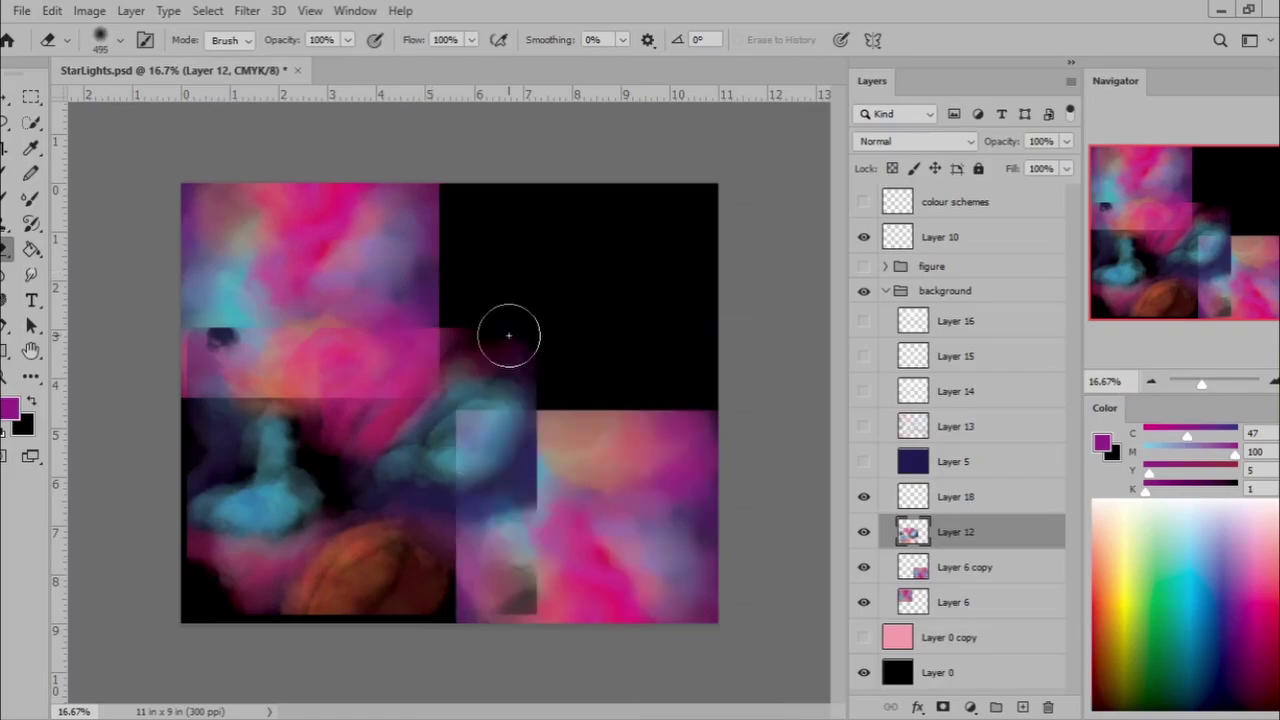
click(864, 531)
click(953, 566)
click(953, 602)
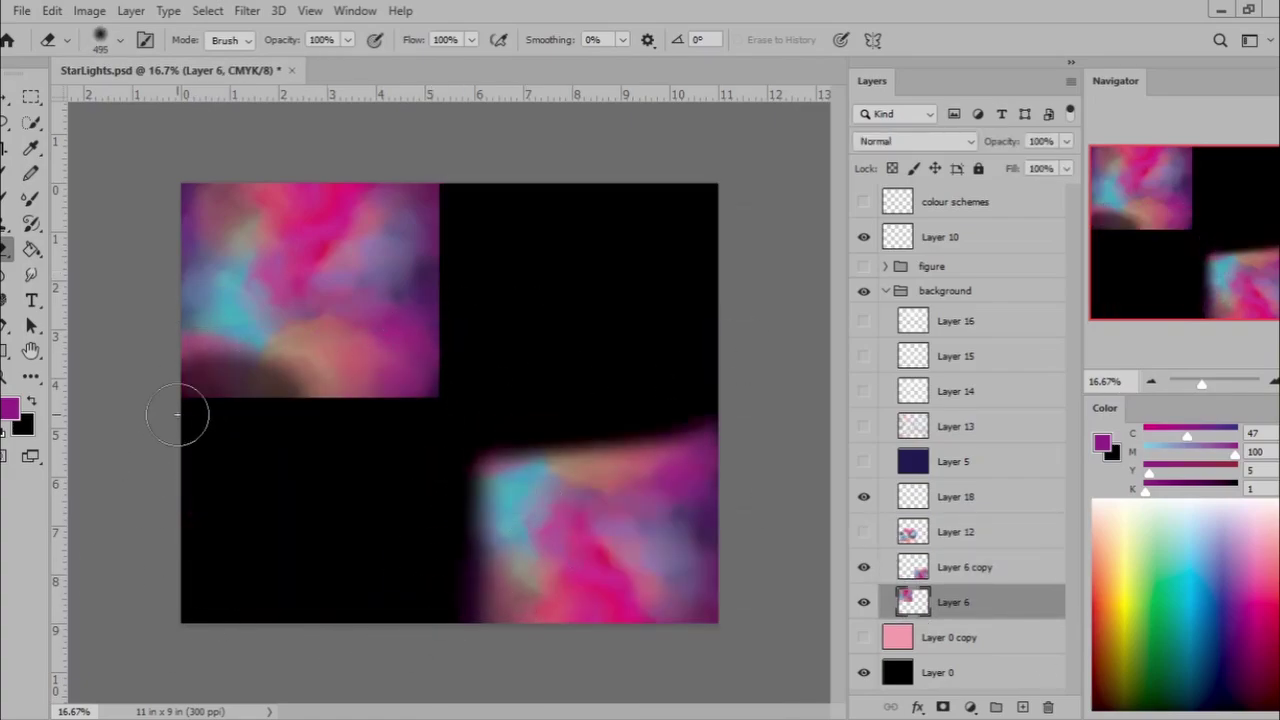
click(953, 566)
click(864, 531)
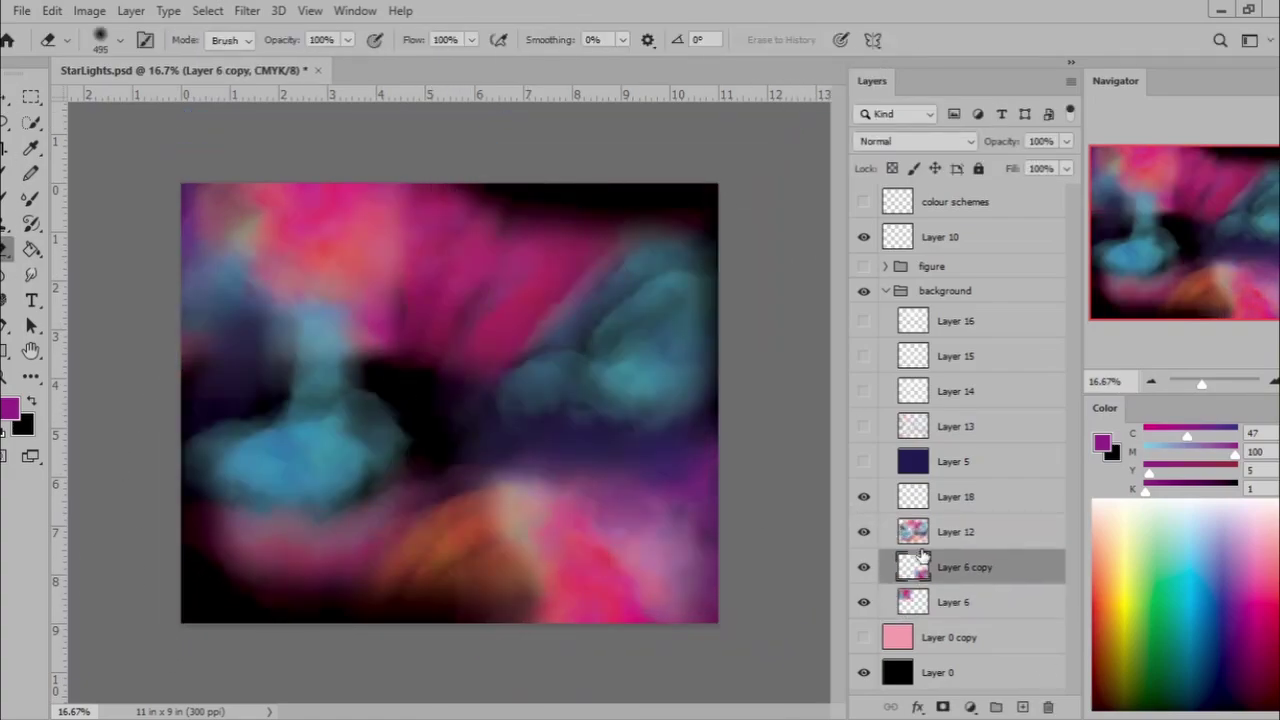
click(953, 531)
key(ctrl+t)
key(Return)
Paint light blue clouds at the upper right and purple across the middle and left.
click(953, 496)
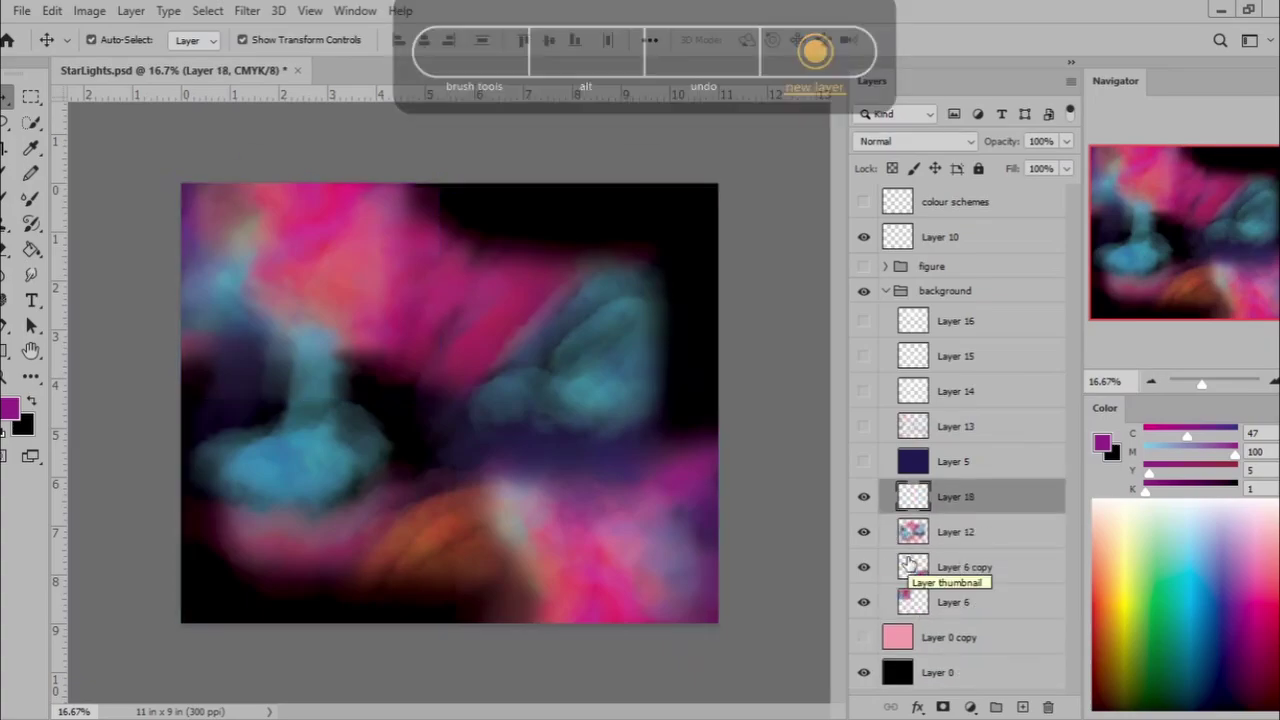
key(b)
alt+click(630, 420)
drag(630, 420, 600, 357)
key(x)
mouse_move(529, 600)
mouse_down()
mouse_move(229, 400)
mouse_move(710, 198)
mouse_up()
key(ctrl+z)
alt+click(543, 600)
mouse_move(543, 600)
mouse_down()
mouse_move(243, 386)
mouse_move(700, 520)
mouse_move(200, 250)
mouse_up()
Add blue, orange and light pink clouds across the left, bottom and upper right.
key(x)
drag(340, 450, 252, 413)
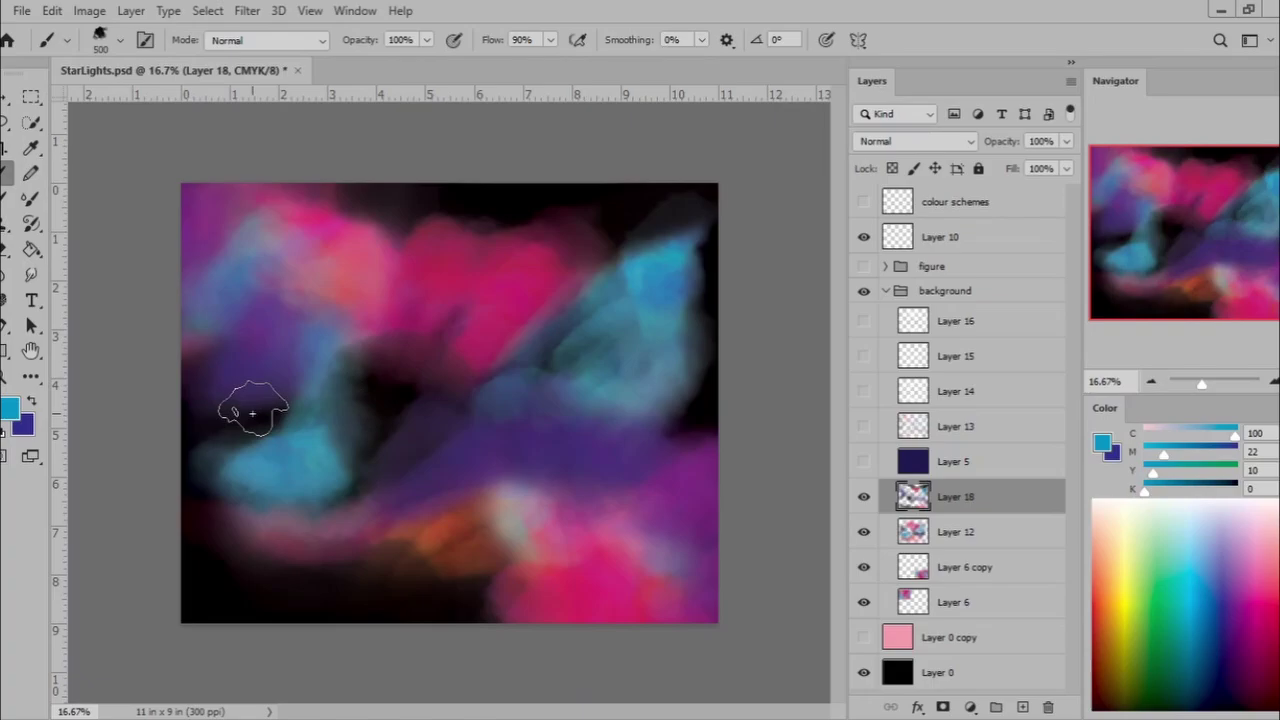
click(1158, 590)
drag(290, 520, 540, 570)
drag(640, 580, 300, 290)
alt+click(480, 590)
drag(520, 600, 700, 460)
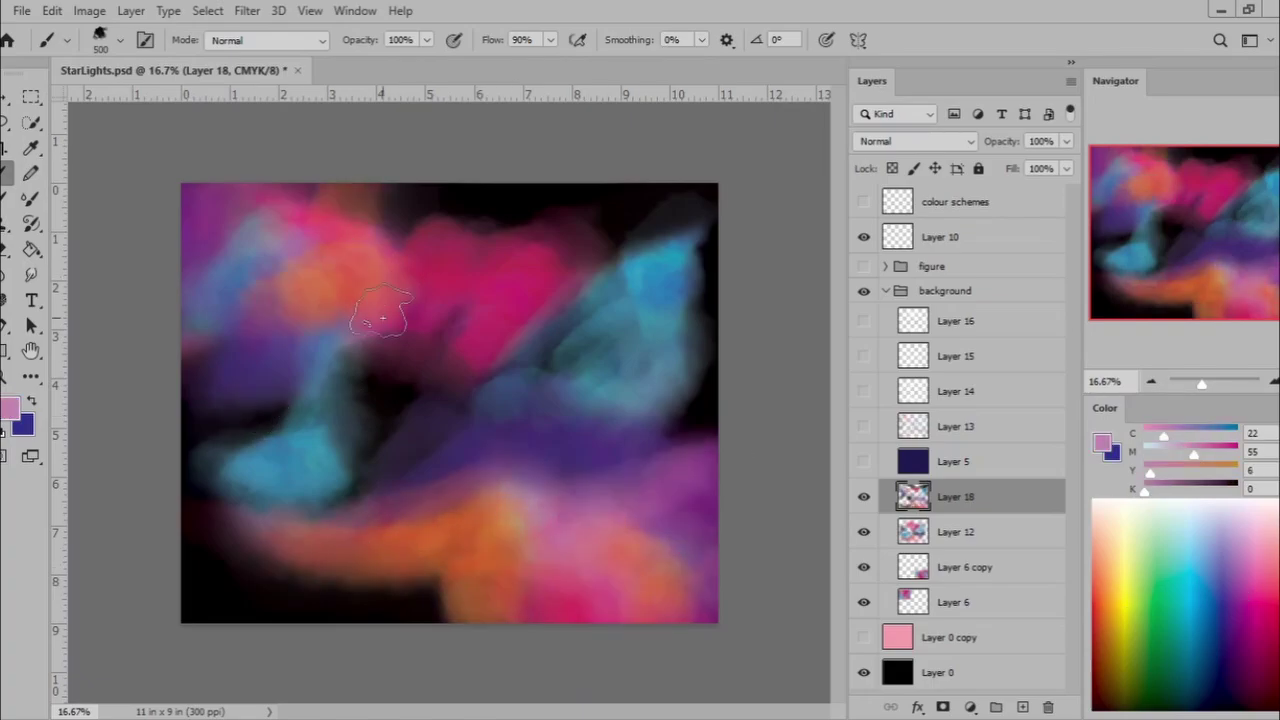
drag(382, 318, 677, 217)
mouse_move(320, 545)
mouse_down()
mouse_move(234, 520)
mouse_move(306, 524)
mouse_up()
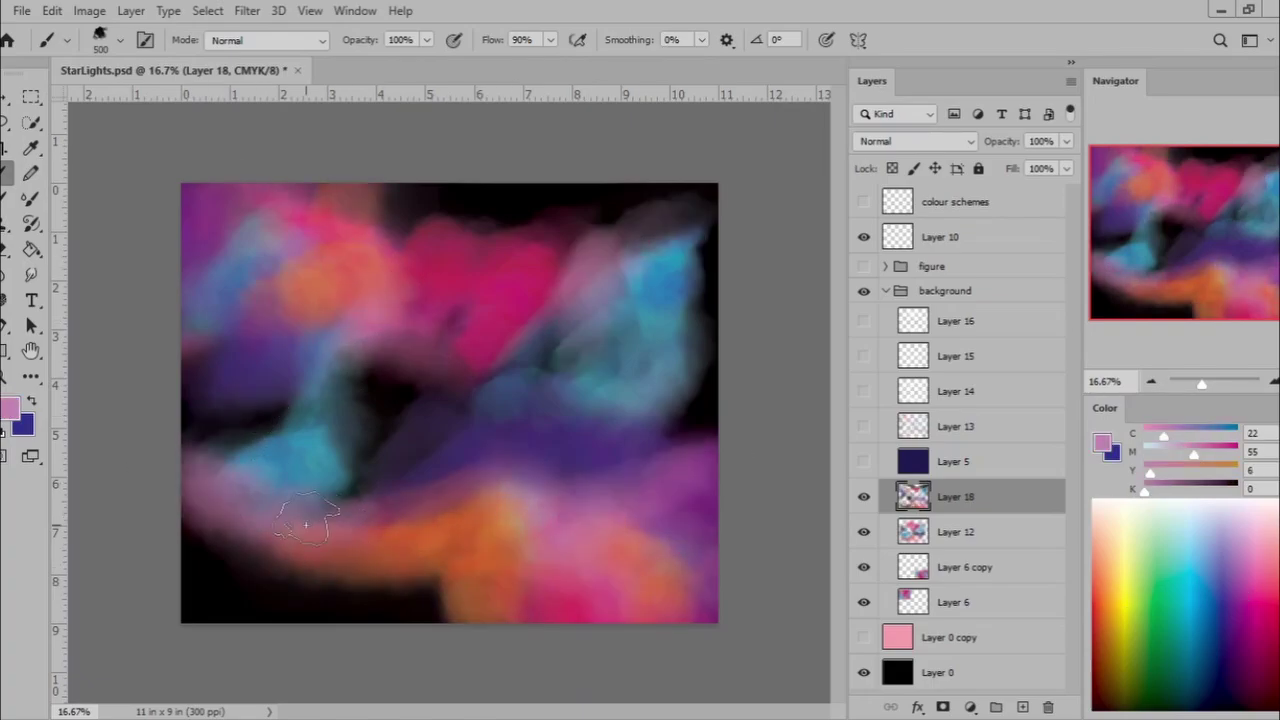
drag(440, 350, 657, 214)
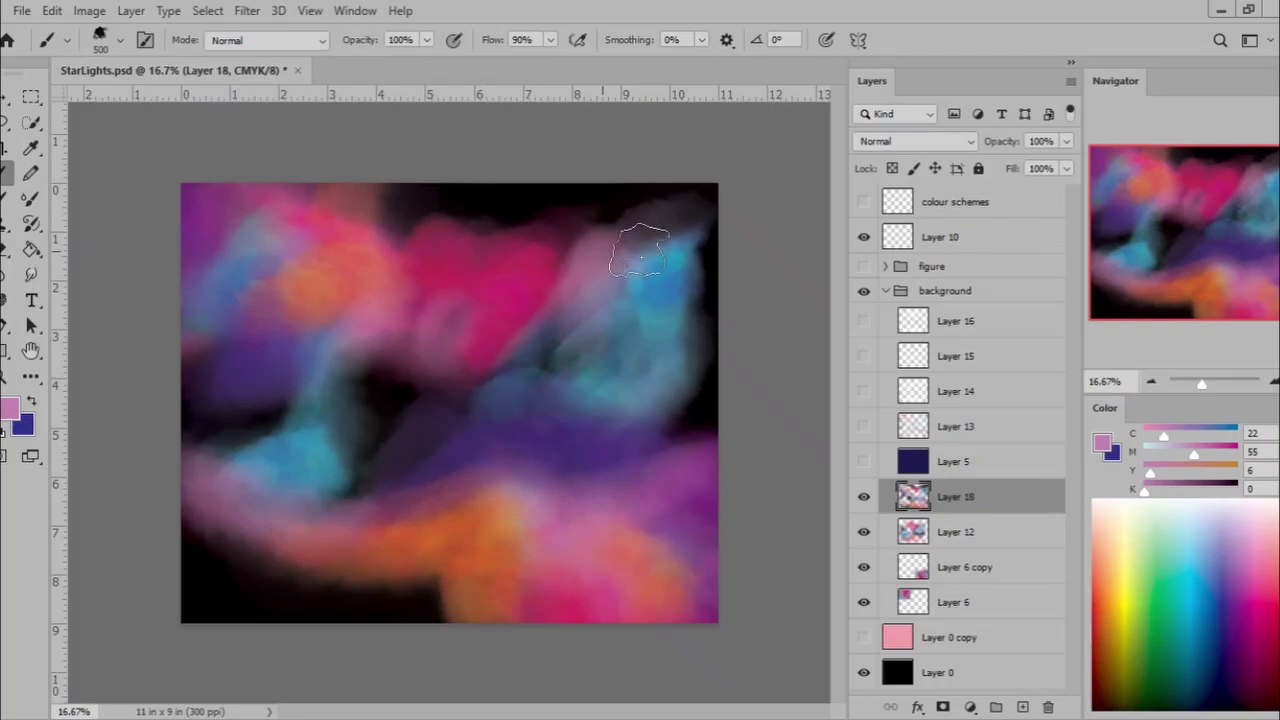
Layer more orange along the bottom, red at lower left and a yellow glow on top.
key(x)
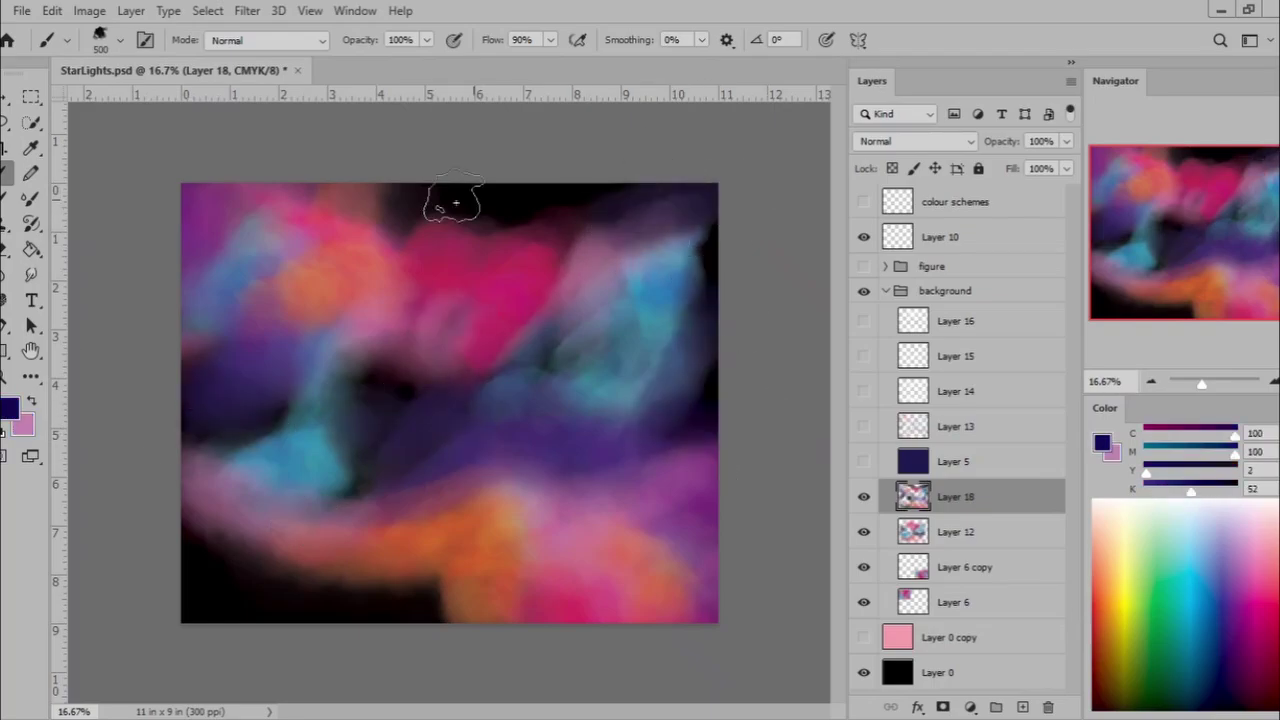
alt+click(320, 275)
drag(280, 200, 440, 240)
drag(320, 580, 470, 560)
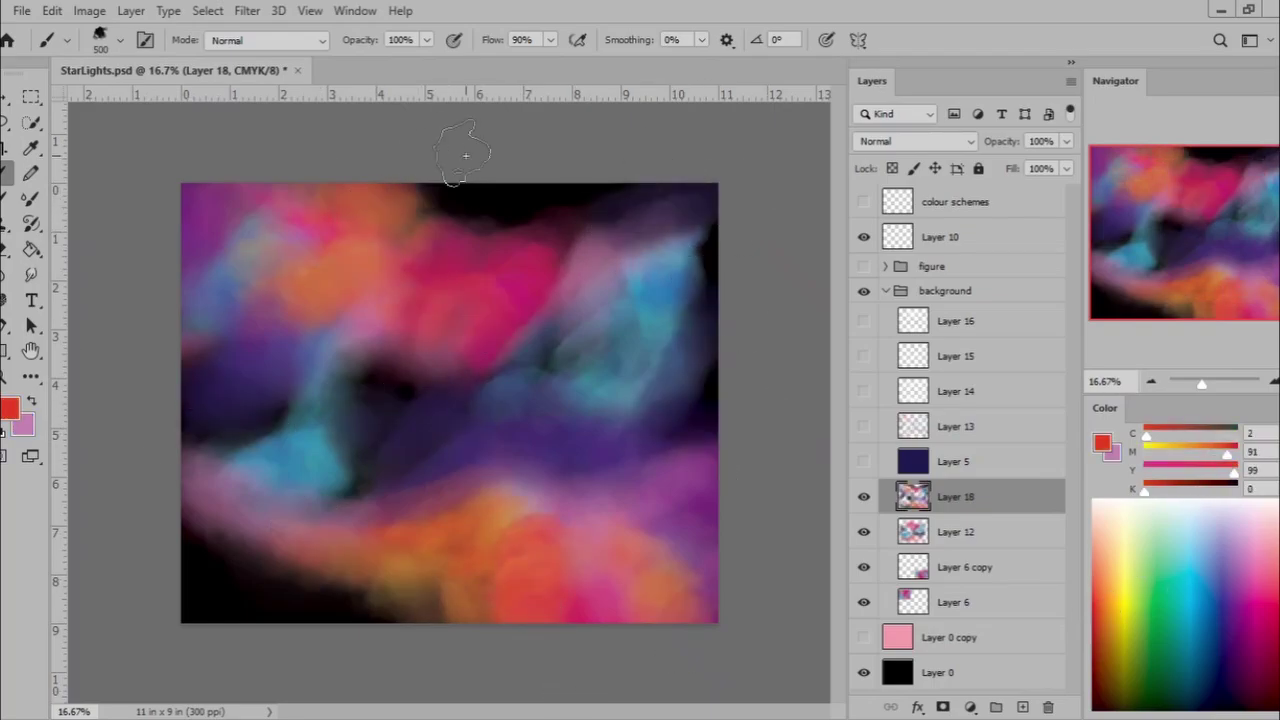
drag(278, 545, 281, 548)
drag(405, 560, 660, 560)
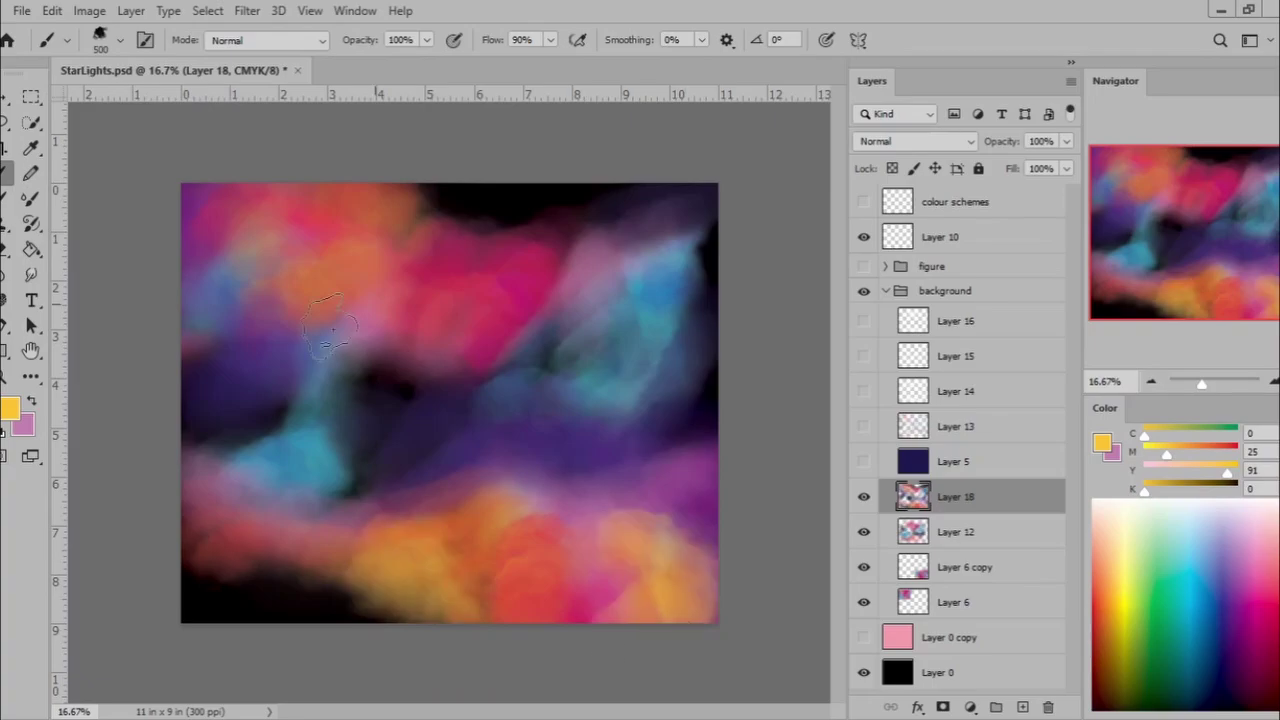
drag(330, 320, 460, 200)
Paint dark blue over the black areas, show the speckle layer and add an empty star layer.
alt+click(514, 400)
drag(215, 600, 360, 595)
alt+click(330, 605)
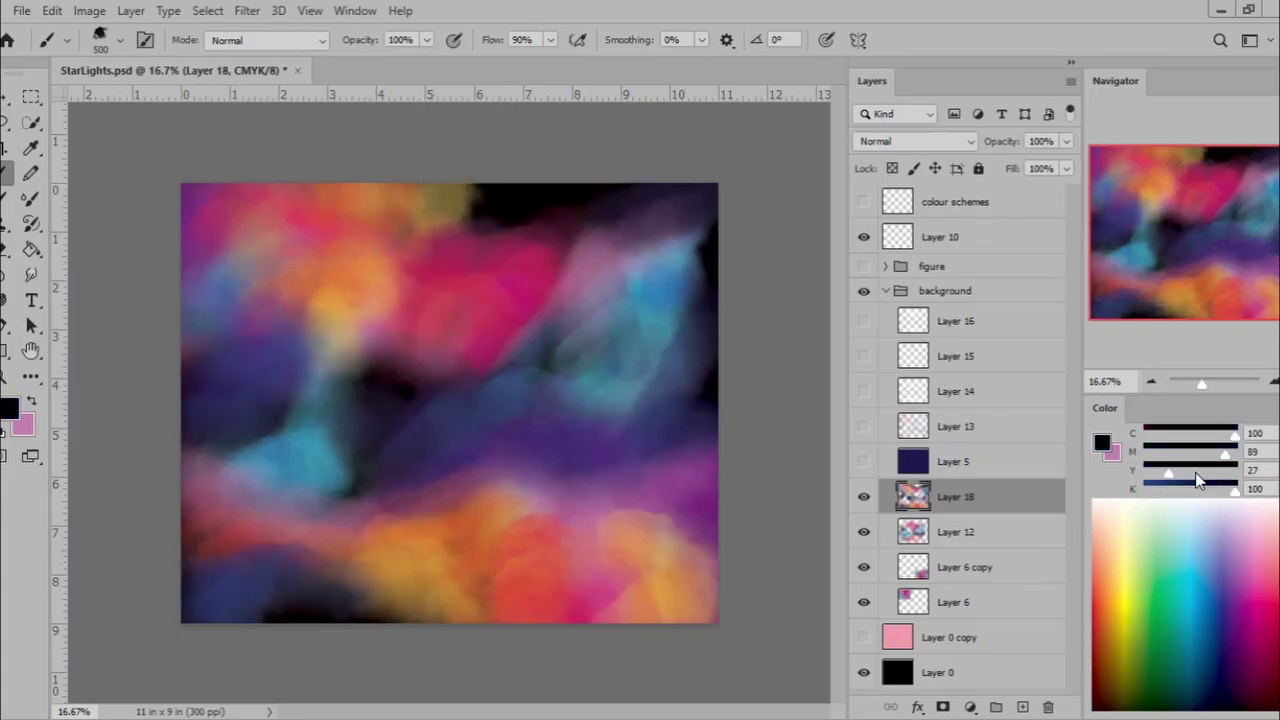
drag(185, 560, 215, 530)
mouse_move(512, 185)
mouse_down()
mouse_move(614, 343)
mouse_move(705, 230)
mouse_up()
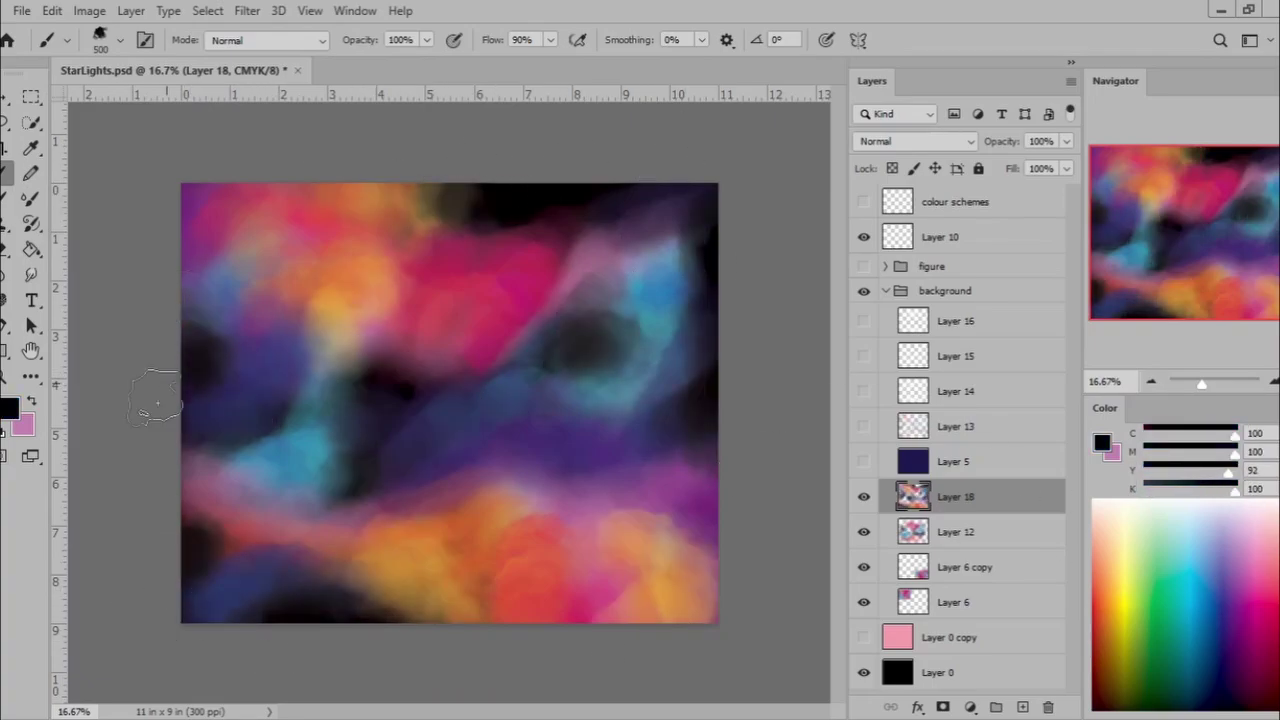
drag(200, 300, 195, 420)
click(864, 426)
click(930, 418)
key(ctrl+shift+alt+n)
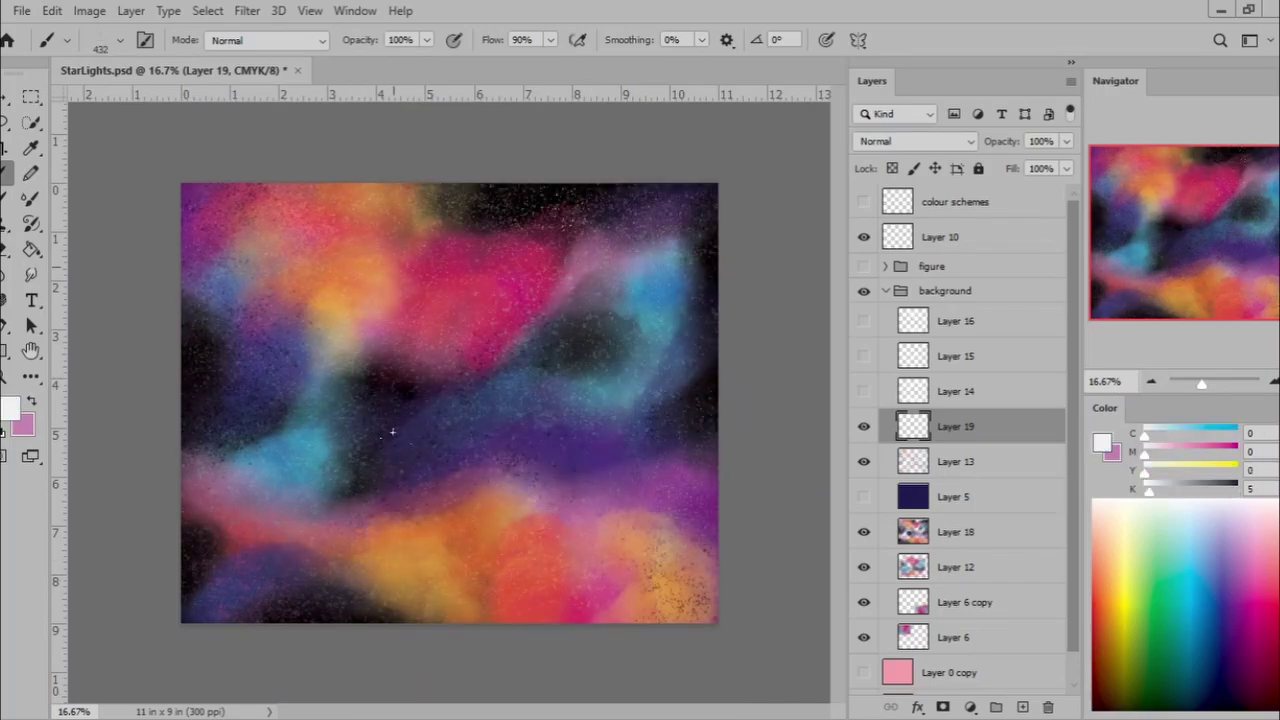
Scatter white star speckles across the nebula on a new layer, densest along the bottom.
right_click(395, 565)
scroll(443, 390, up, 5)
key(Escape)
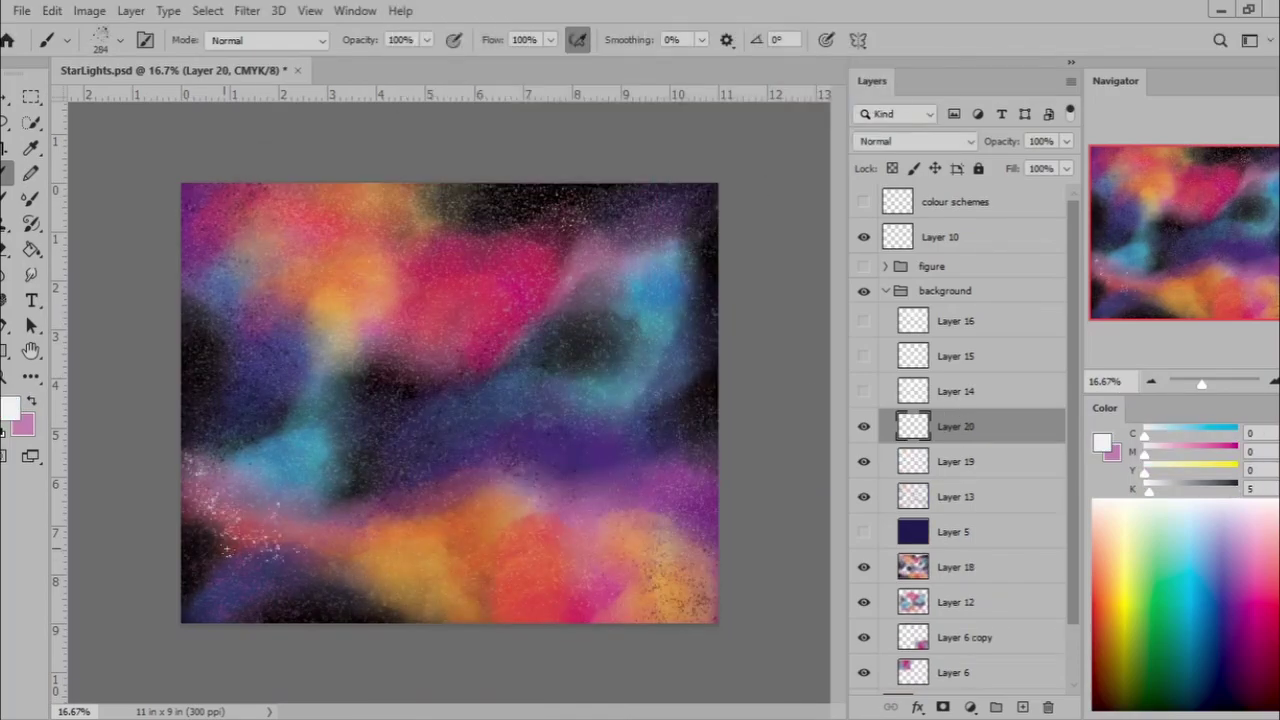
key(ctrl+shift+alt+n)
drag(215, 500, 345, 595)
drag(431, 532, 270, 340)
drag(200, 260, 430, 280)
drag(640, 210, 610, 380)
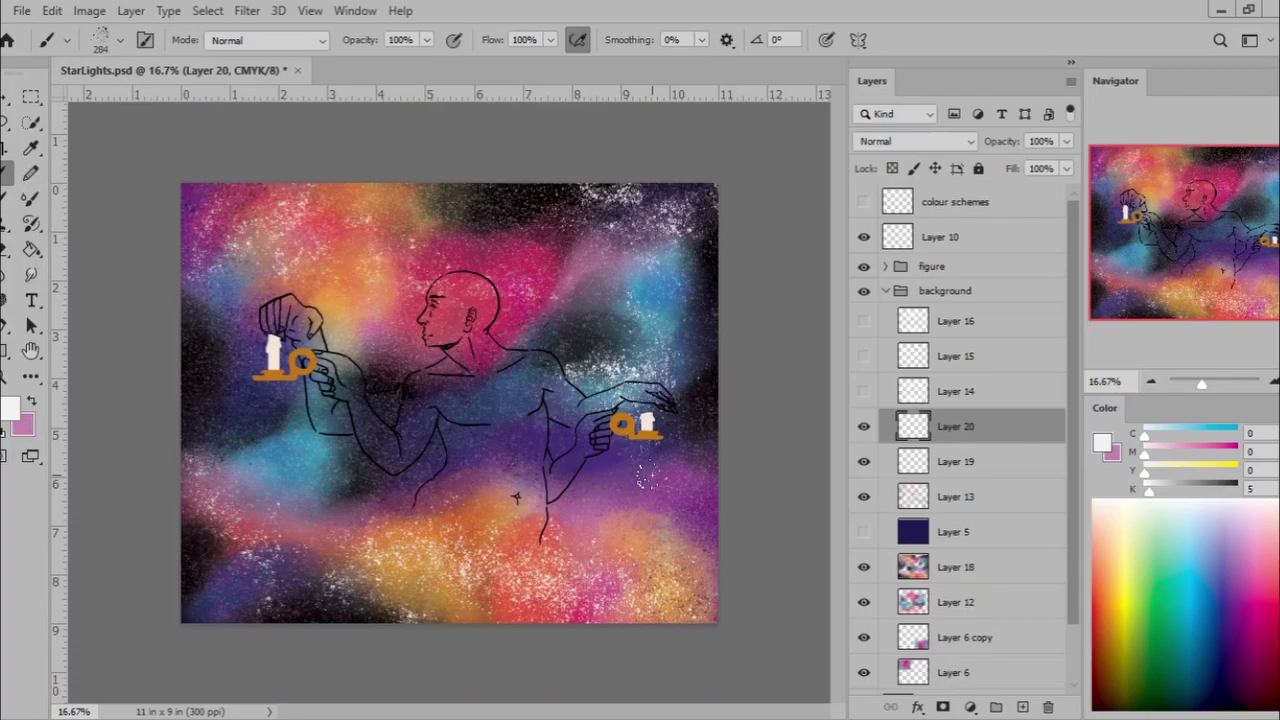
drag(280, 400, 398, 262)
mouse_move(385, 525)
mouse_down()
mouse_move(430, 515)
mouse_move(600, 590)
mouse_move(445, 593)
mouse_up()
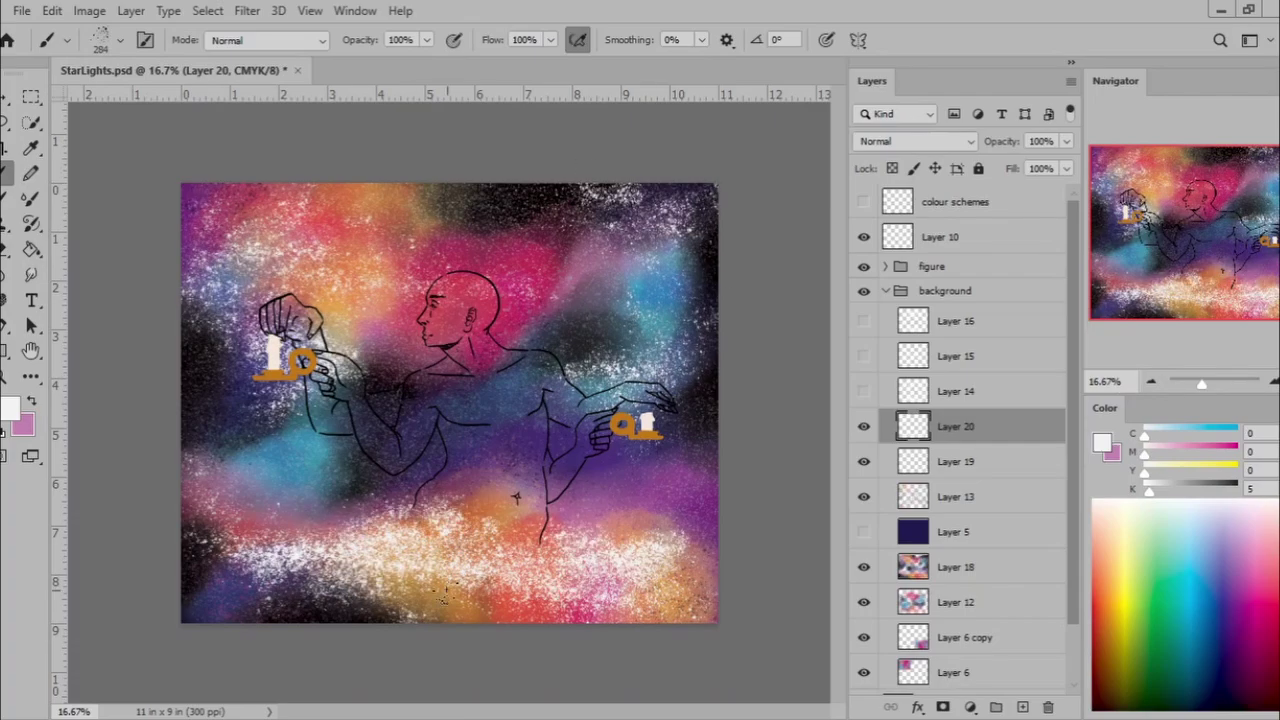
mouse_move(690, 330)
mouse_down()
mouse_move(530, 215)
mouse_move(245, 450)
mouse_up()
drag(355, 500, 220, 585)
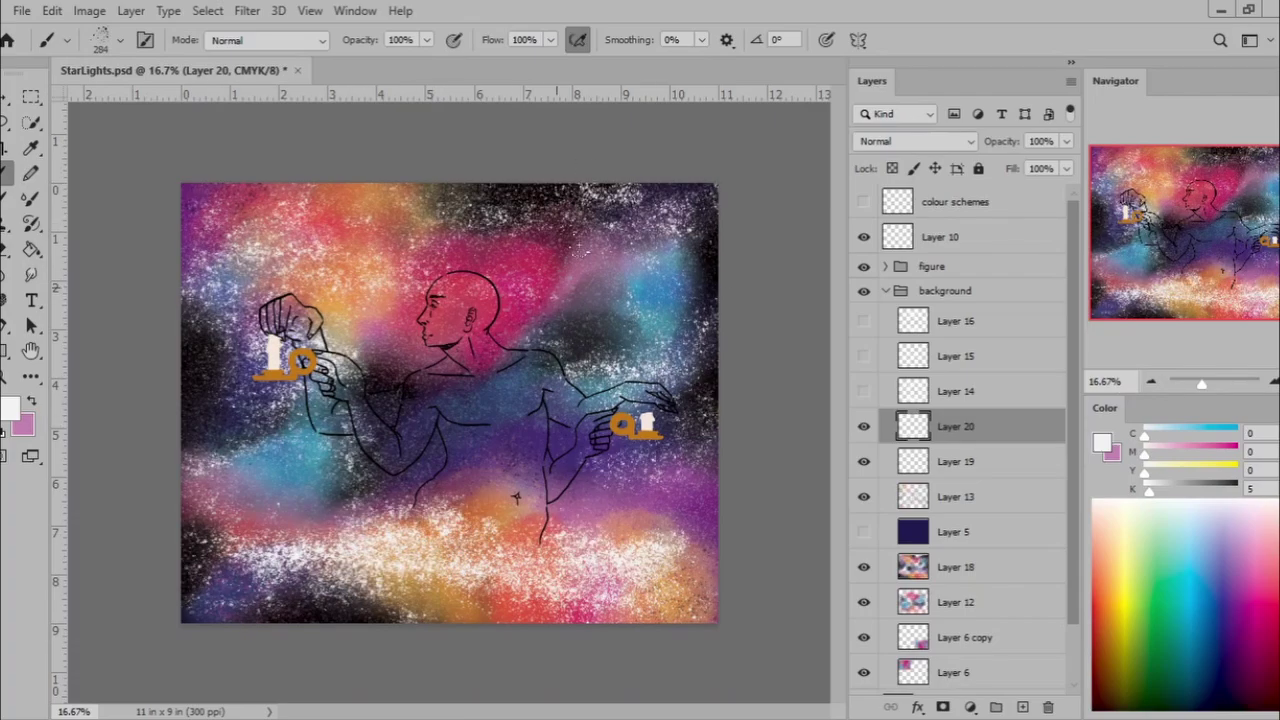
Preview and re-hide Layer 5, collapse the layer groups and make Layer 10 visible.
click(864, 426)
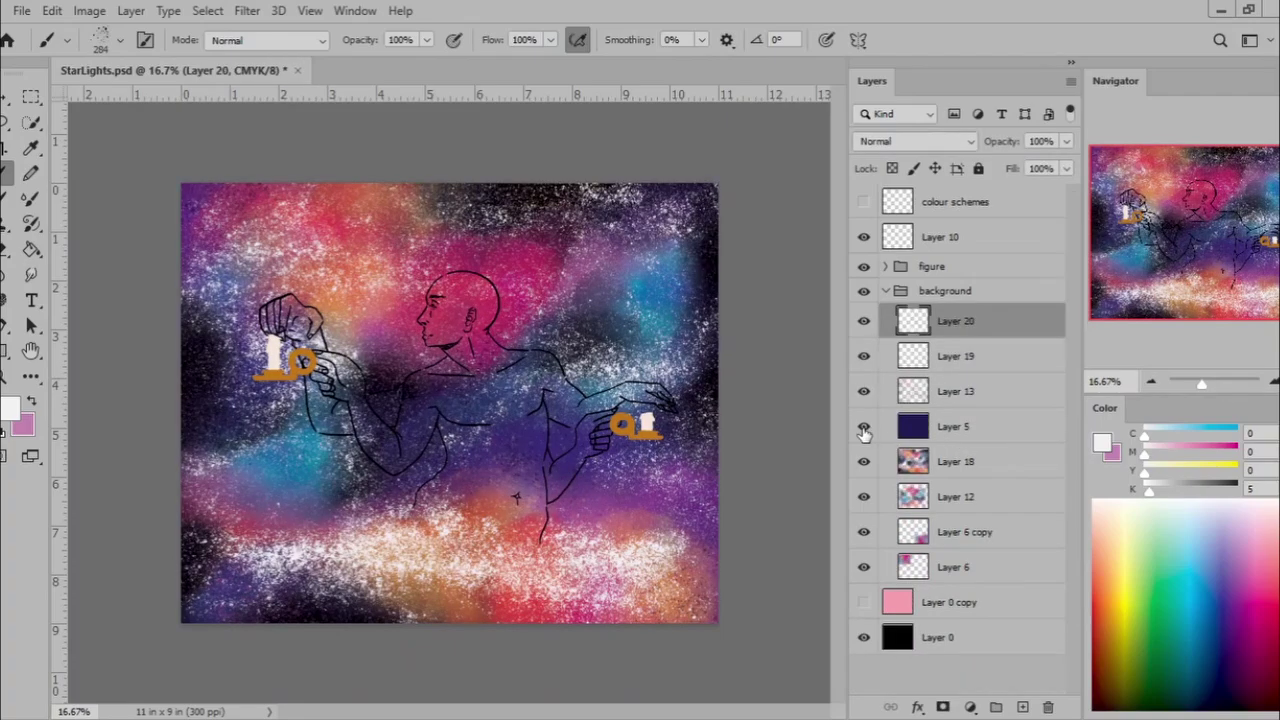
click(864, 426)
click(885, 290)
click(864, 237)
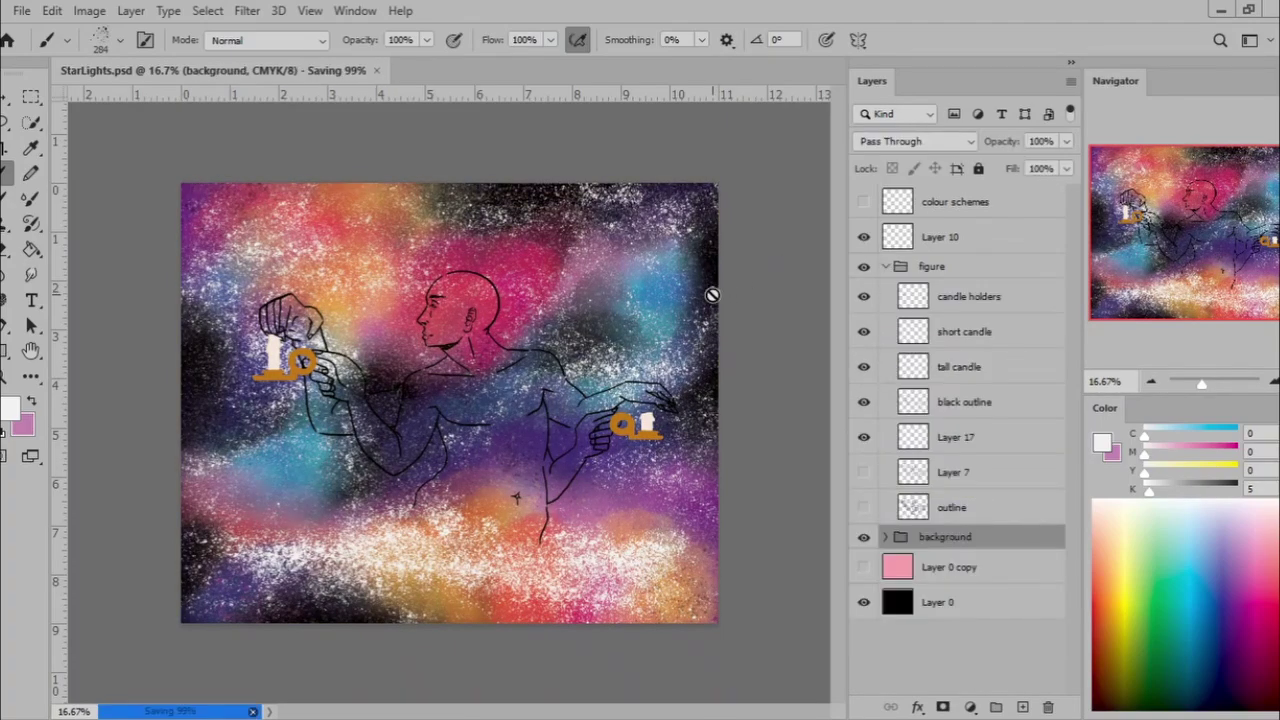
scroll(717, 305, up, 3)
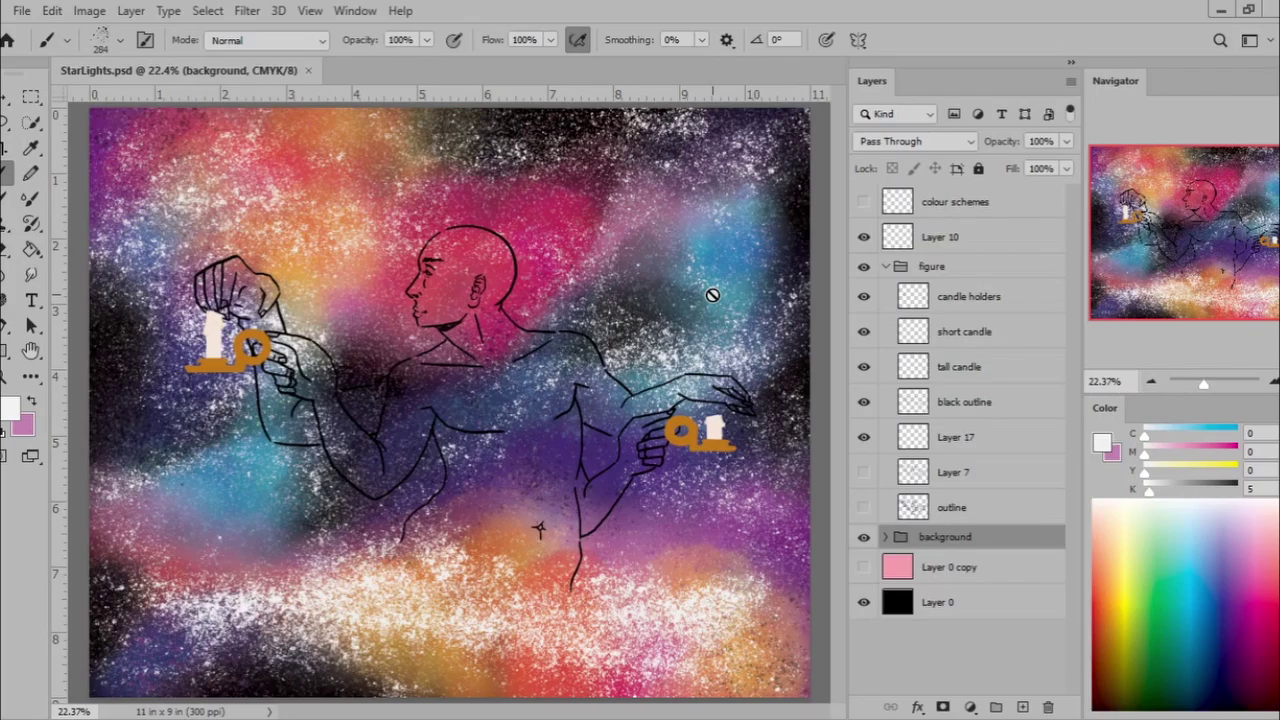
click(884, 266)
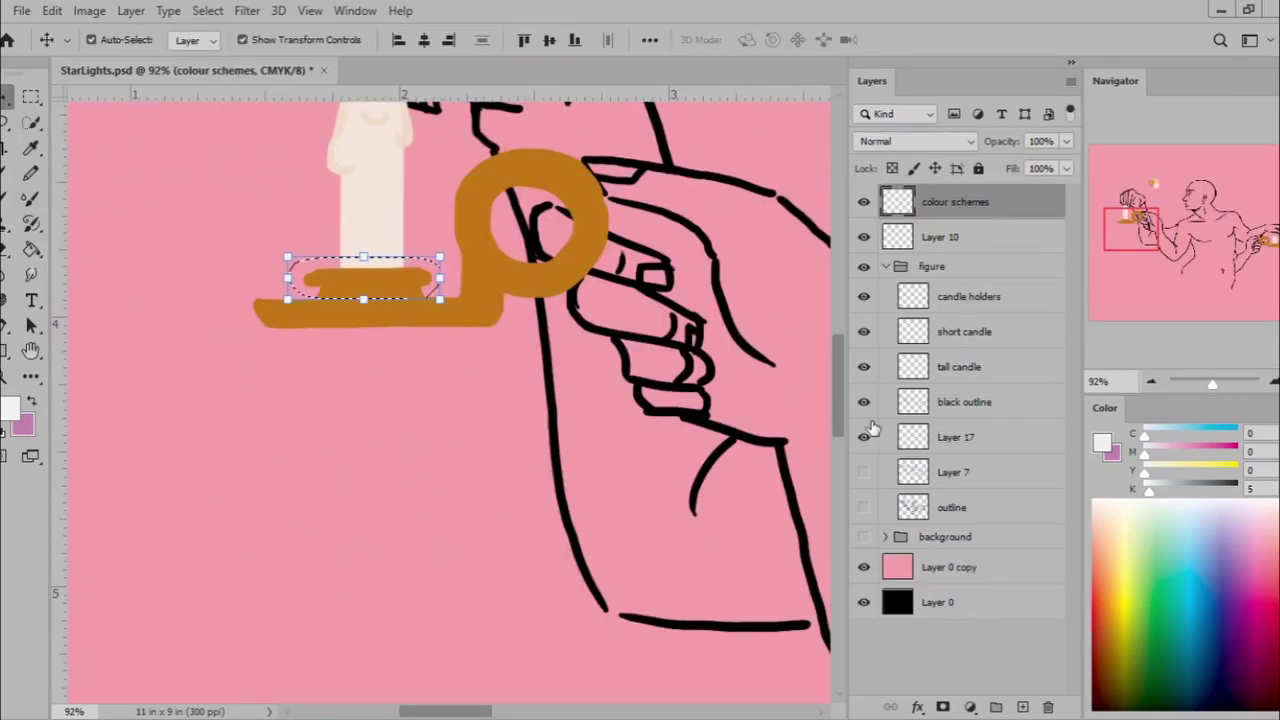
Shade the left brass candle holder with lighter and darker browns.
click(480, 609)
key(b)
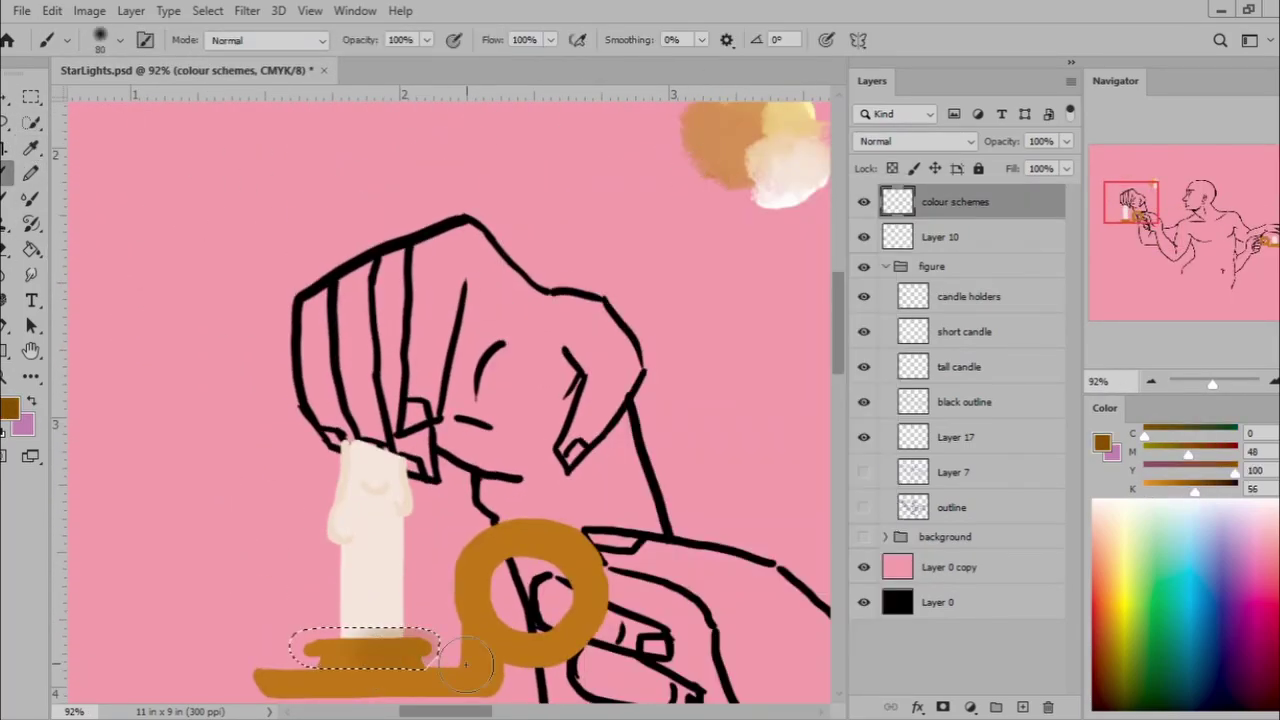
click(968, 296)
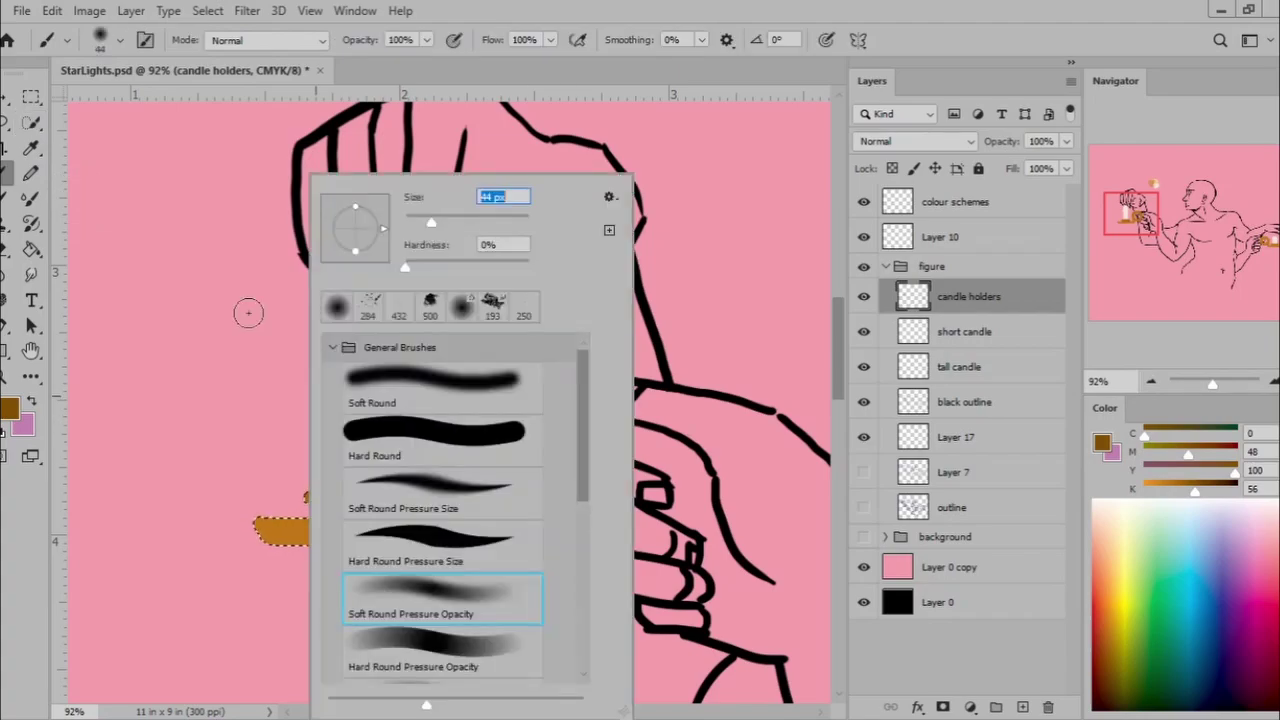
drag(522, 508, 580, 440)
alt+click(436, 518)
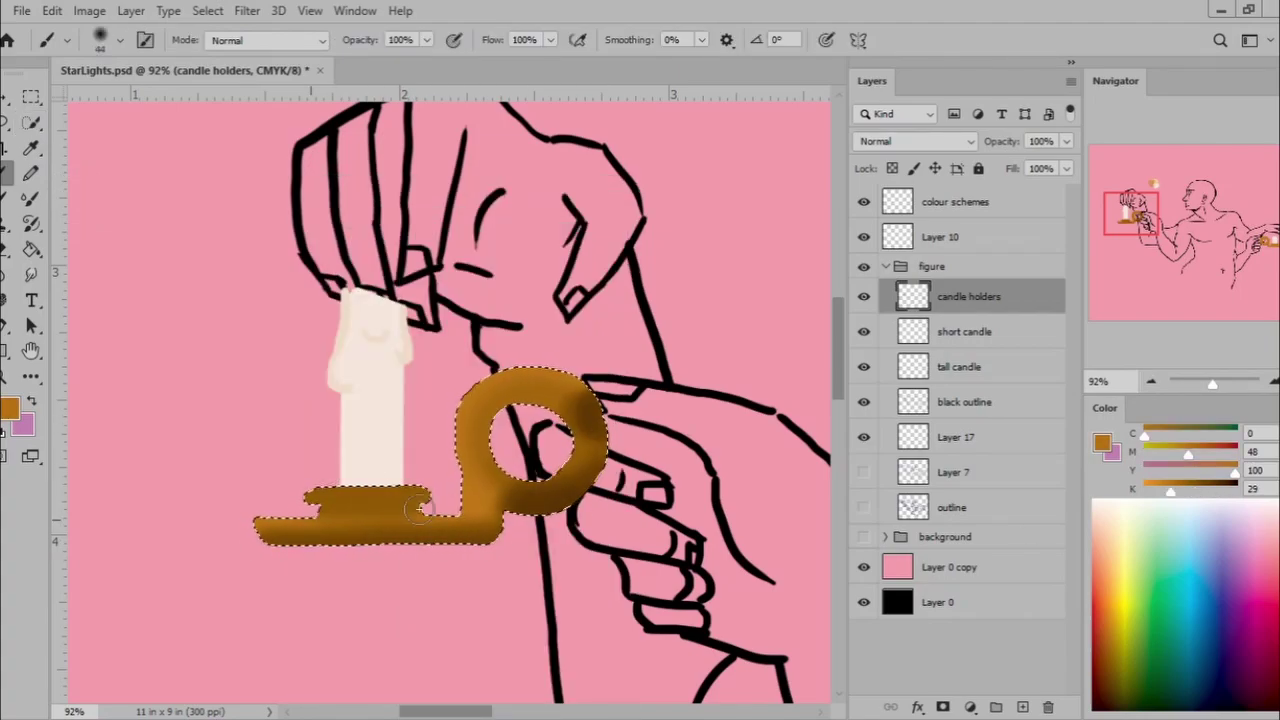
alt+click(354, 509)
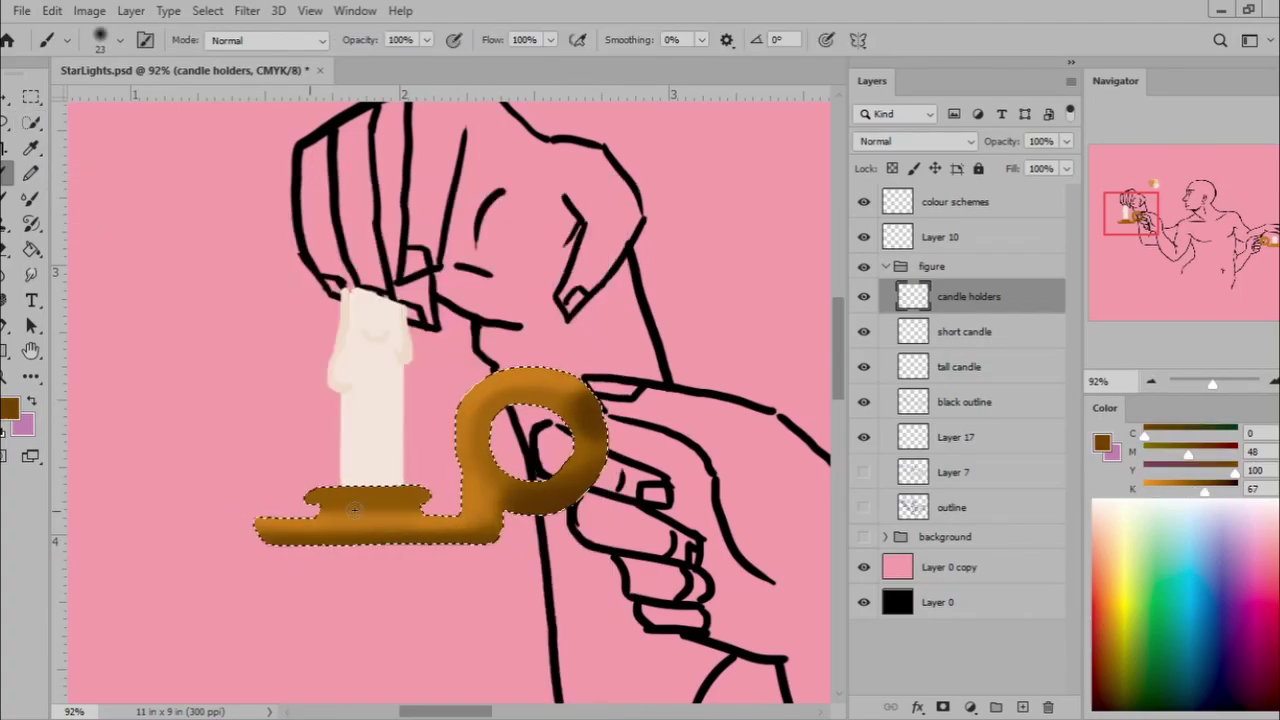
alt+click(530, 487)
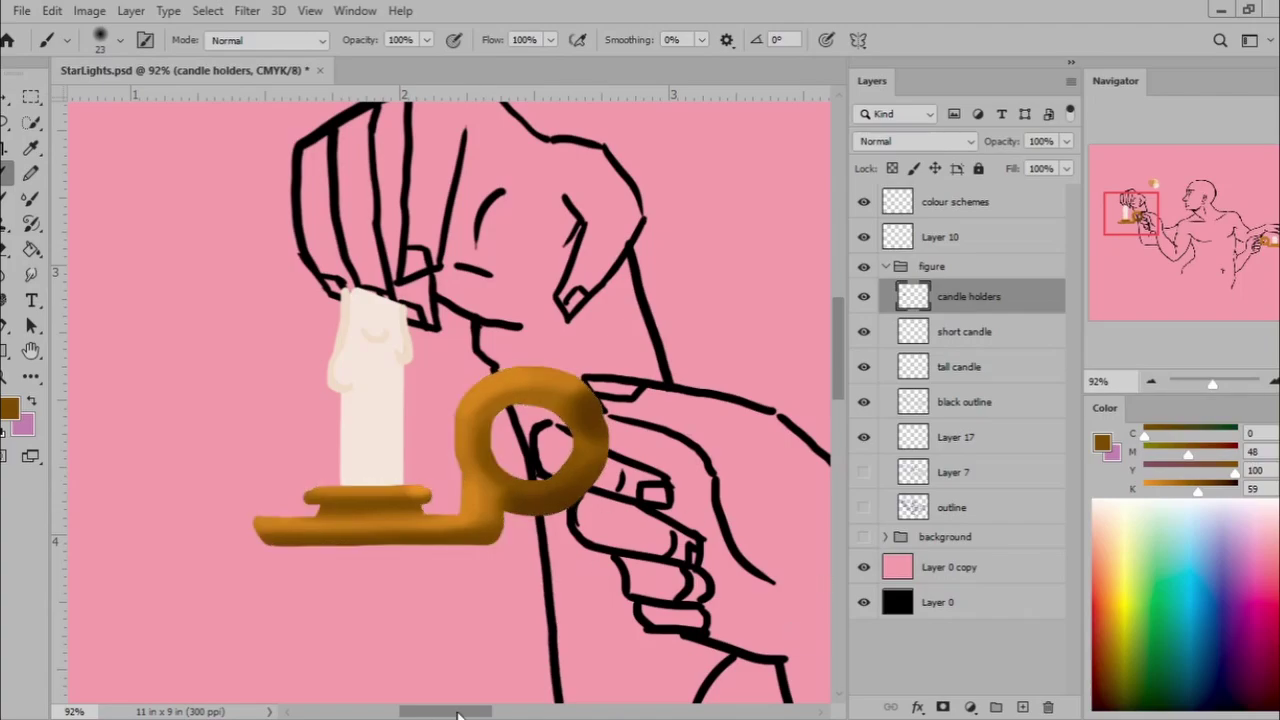
drag(458, 714, 690, 714)
Shade the other candle holder with finer very dark brown detail and save the file.
ctrl+click(912, 296)
drag(412, 520, 596, 521)
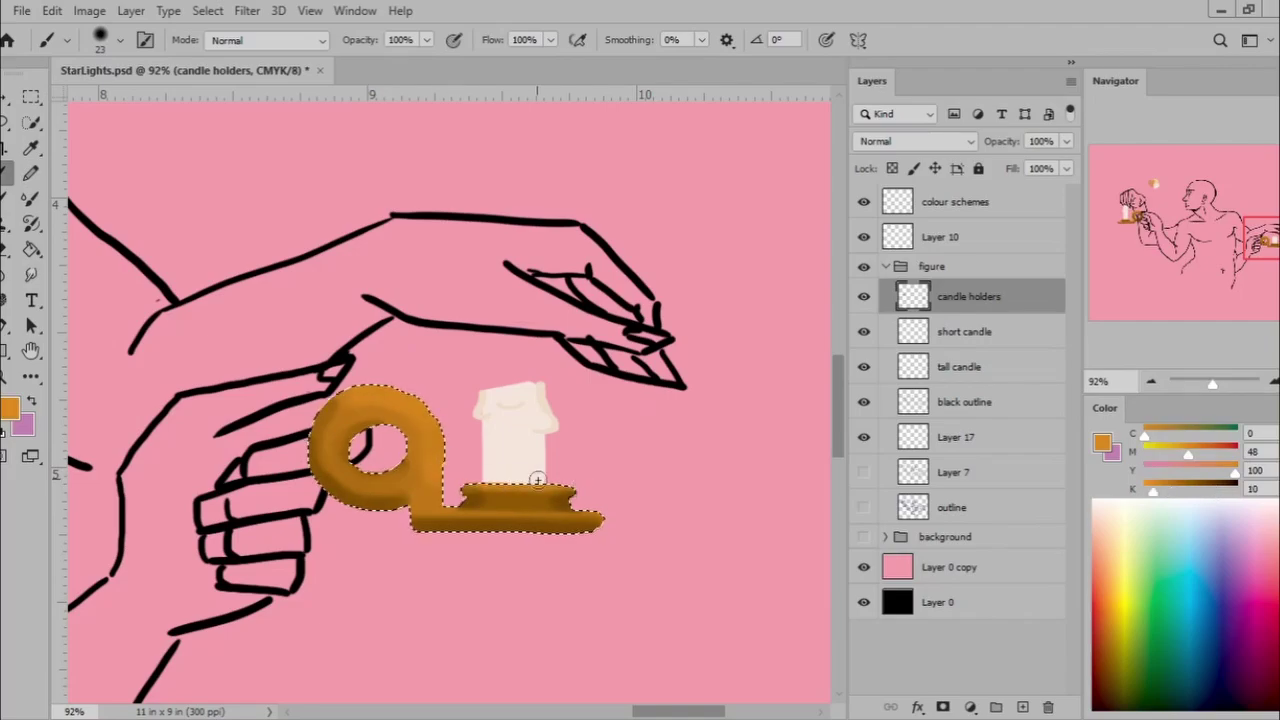
key([)
alt+click(405, 490)
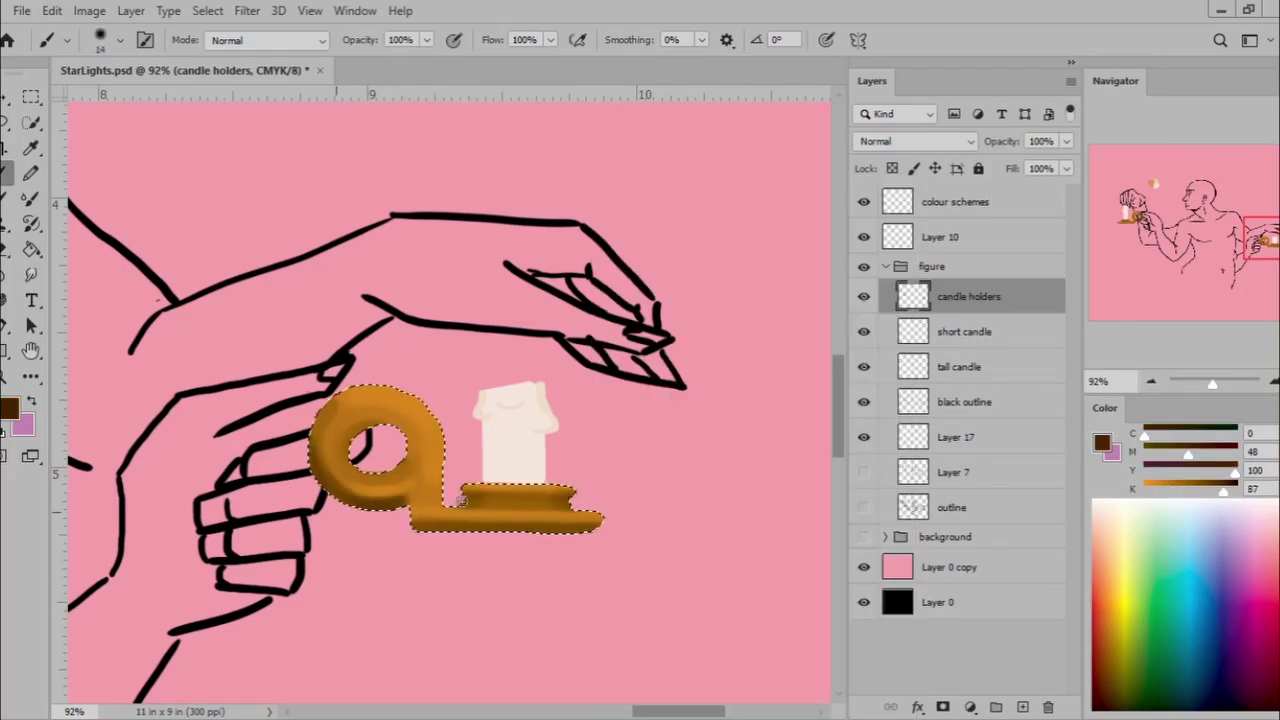
key(ctrl+s)
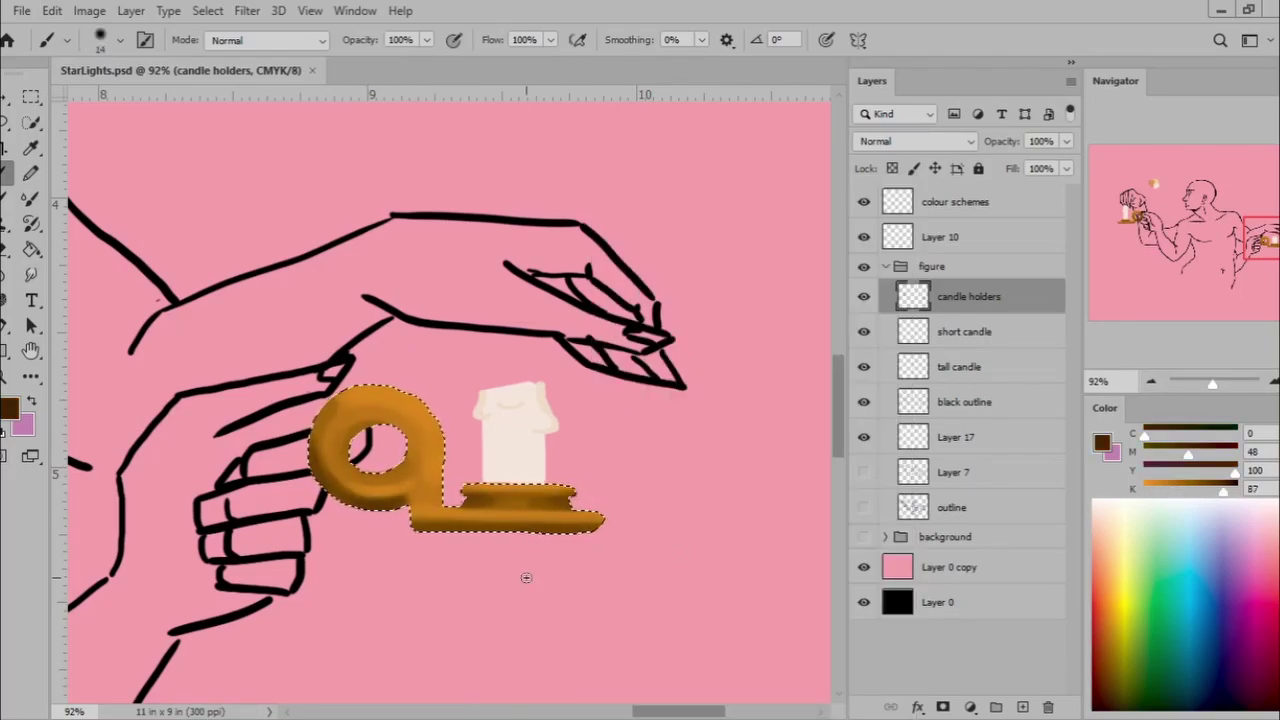
key(ctrl+0)
click(940, 237)
Set the brush size to 97 px on Layer 10, undoing a stray stroke.
right_click(350, 175)
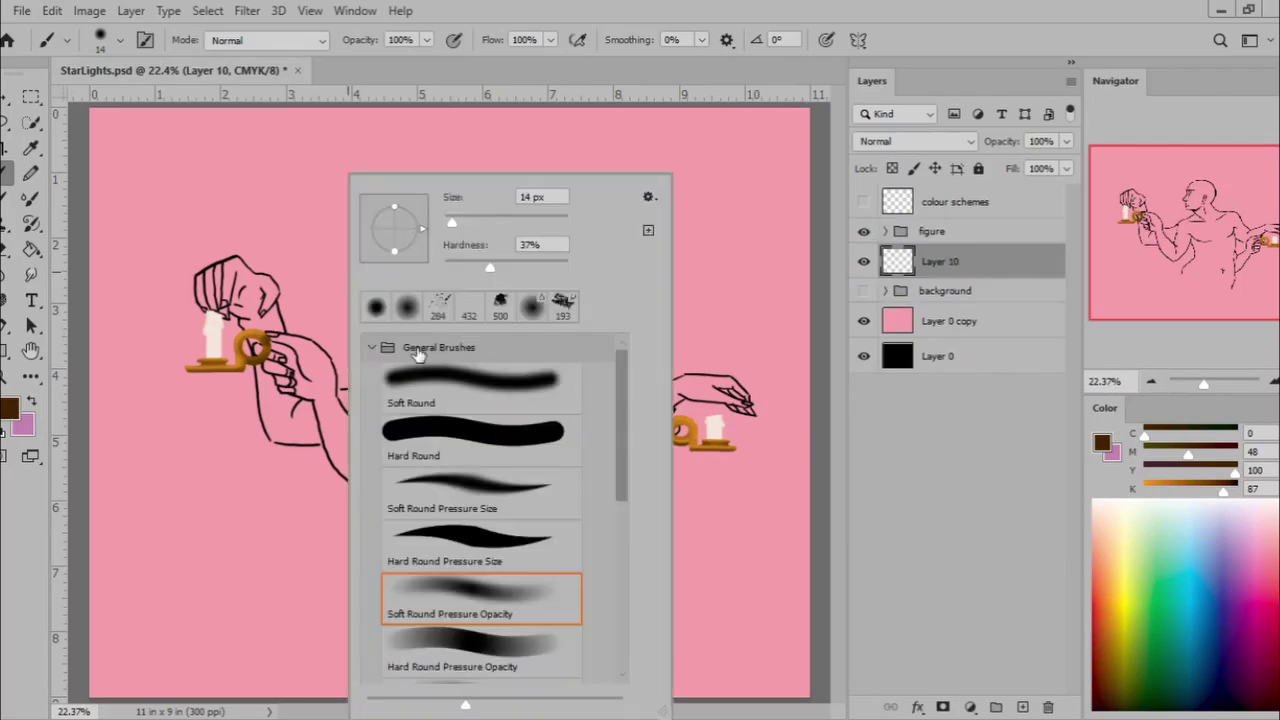
key(Escape)
drag(430, 420, 600, 470)
key(ctrl+z)
right_click(455, 175)
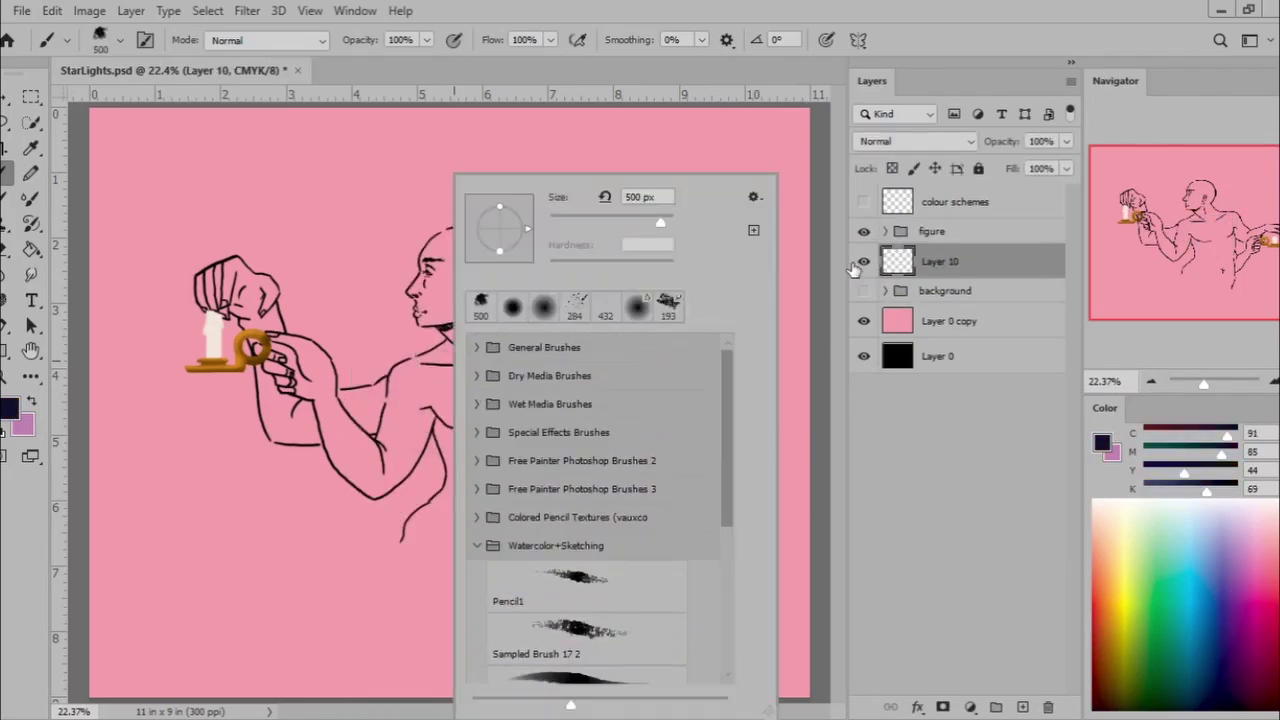
key(Escape)
right_click(395, 177)
right_click(548, 177)
text(97)
key(Return)
Paint dark navy over the arm, scalp, eyes, nose, chin, neck and hand.
drag(328, 392, 392, 380)
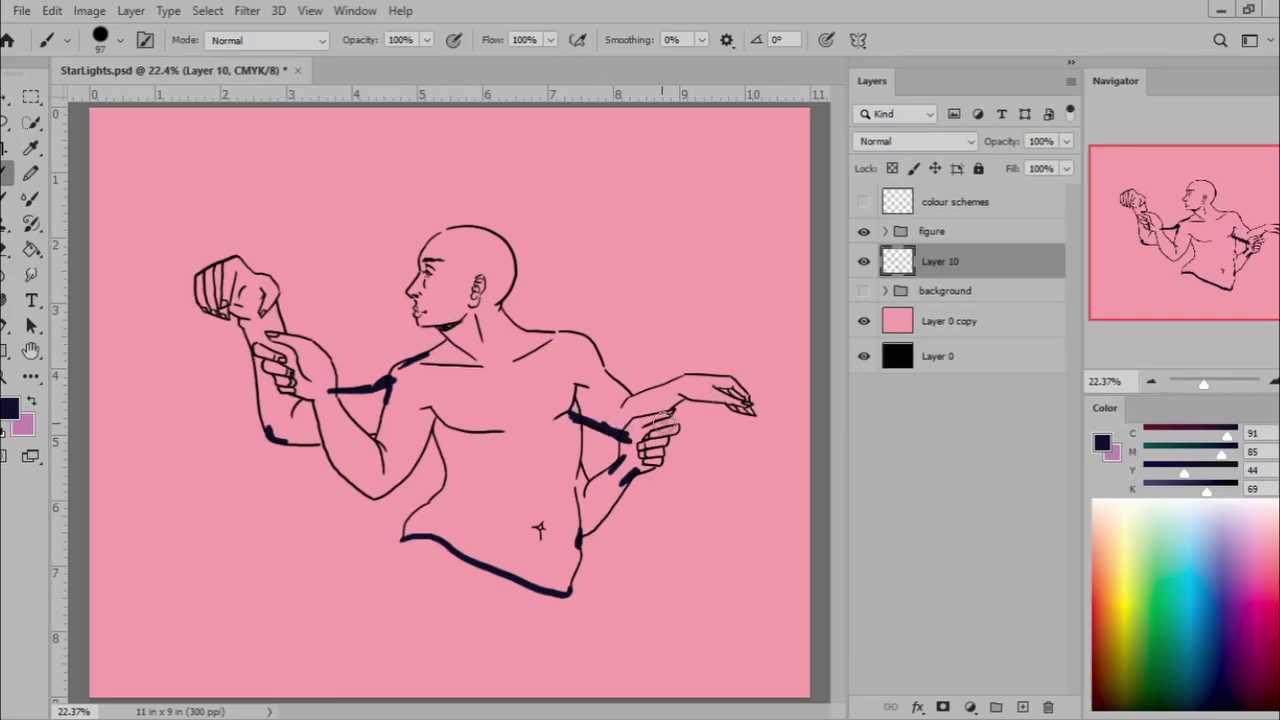
scroll(470, 280, up, 5)
drag(440, 175, 385, 225)
drag(315, 340, 325, 355)
drag(282, 450, 300, 462)
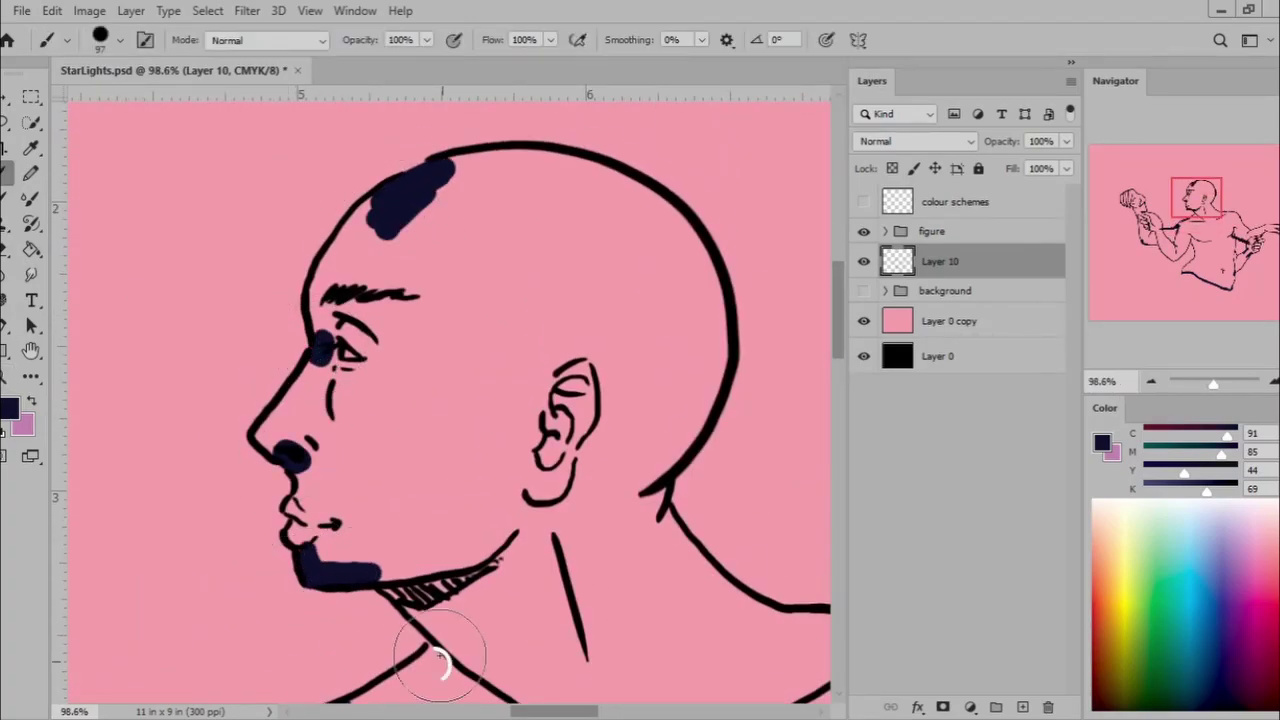
scroll(440, 655, down, 5)
drag(300, 270, 91, 514)
drag(520, 614, 820, 600)
drag(200, 270, 329, 486)
Fill more of the arm and the fist with dark navy.
scroll(329, 486, down, 1)
drag(520, 305, 738, 472)
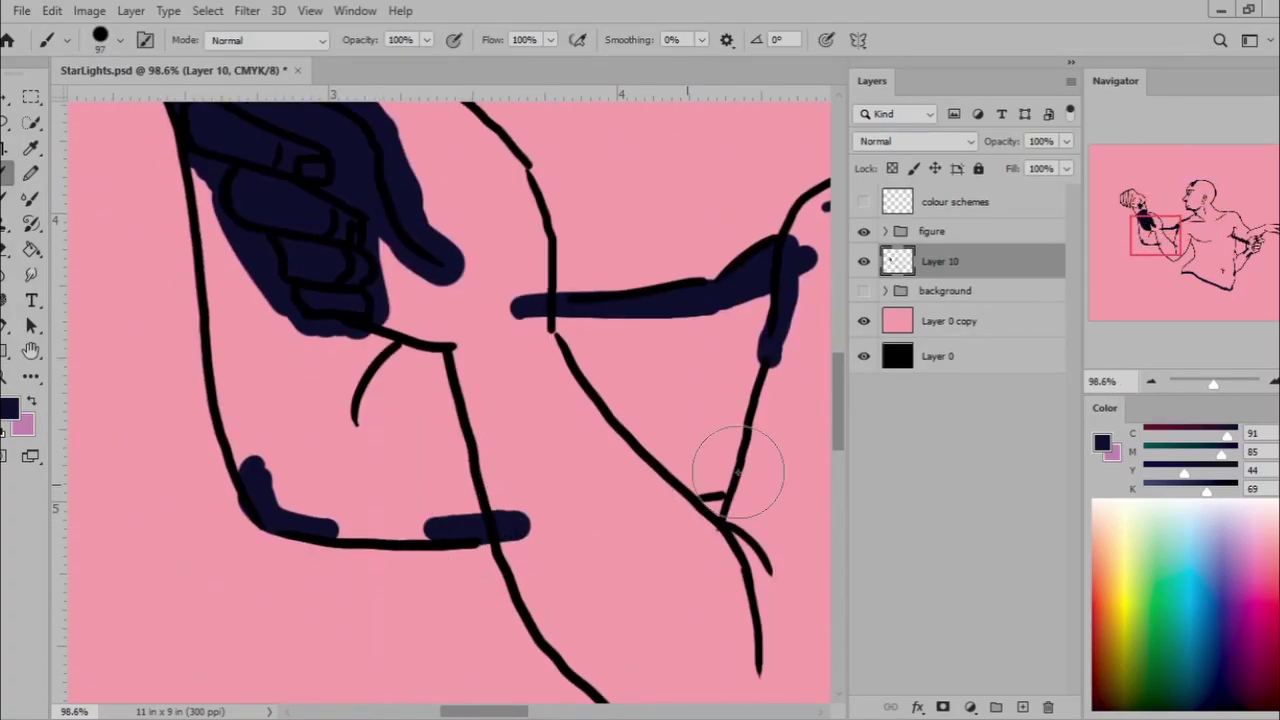
key(ctrl+minus)
scroll(738, 472, up, 3)
drag(120, 300, 205, 350)
drag(280, 245, 300, 320)
Duplicate the black outline layer, merge it with the fill, and bucket-fill the fist and arm navy.
key(g)
click(885, 231)
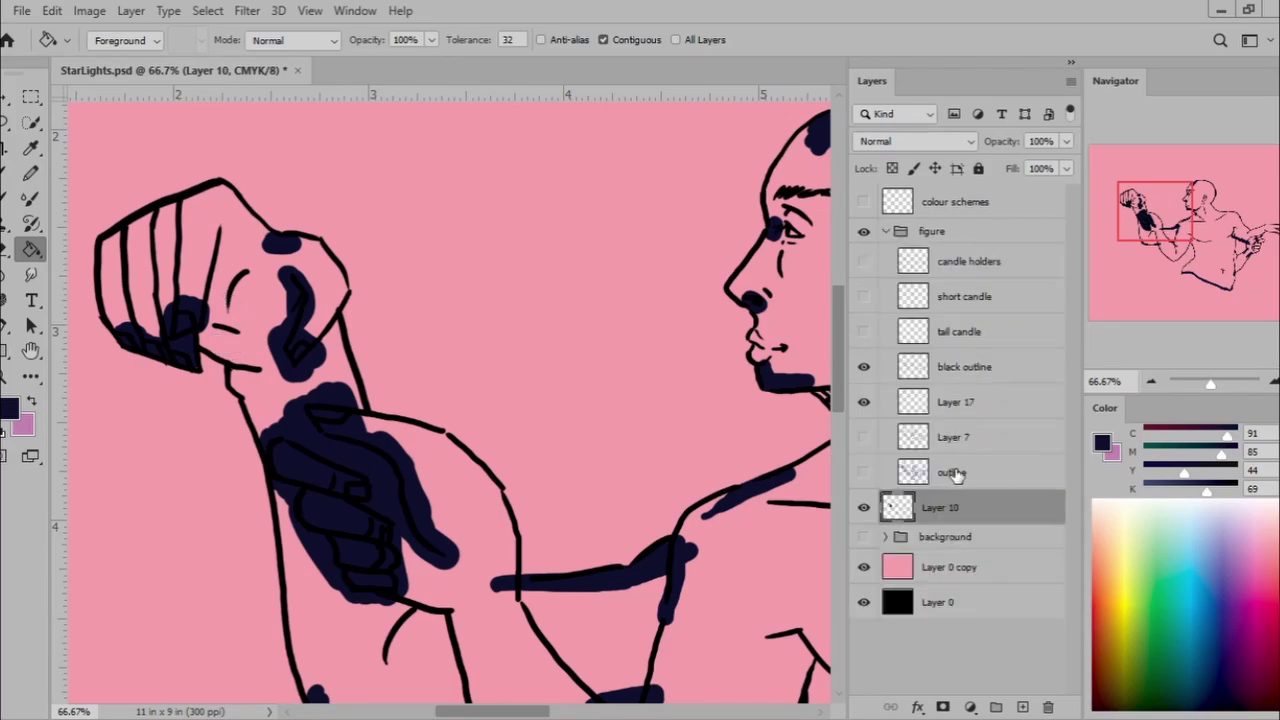
click(964, 367)
key(ctrl+j)
key(ctrl+e)
click(260, 300)
click(240, 371)
Touch up the silhouette edge and show the nebula background and candles again.
scroll(240, 371, down, 3)
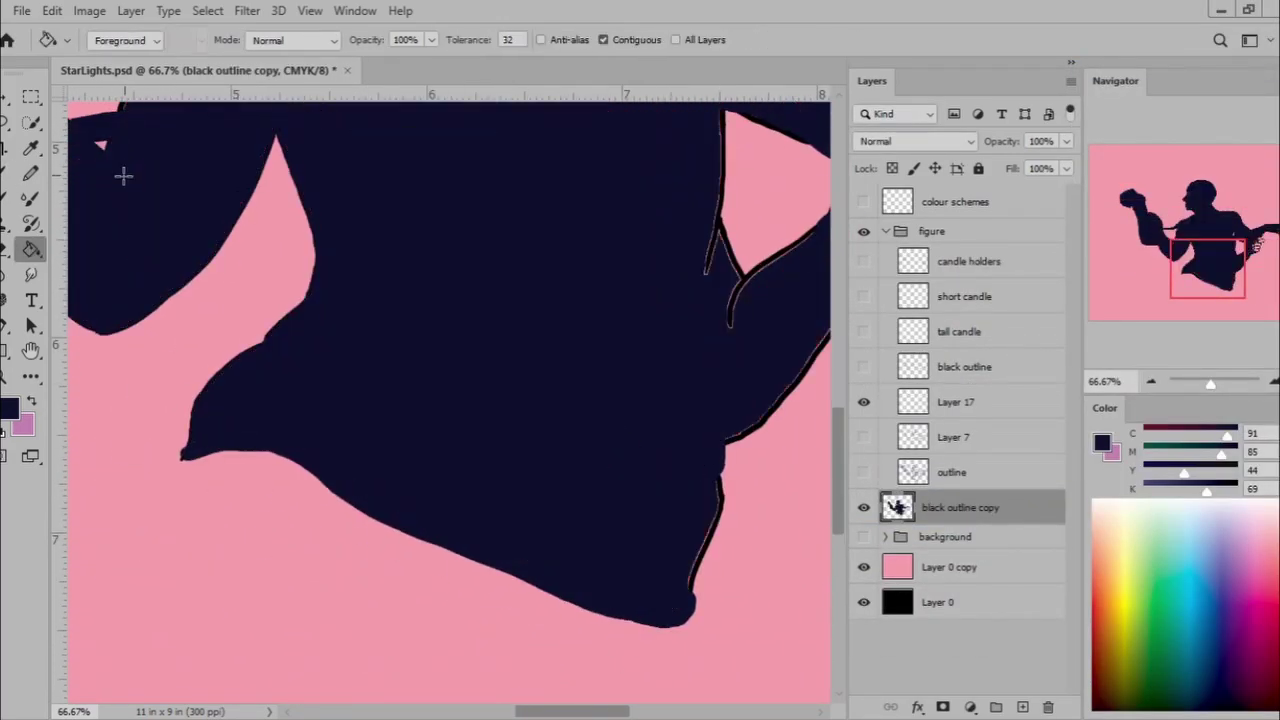
key(ctrl+minus)
key(ctrl+minus)
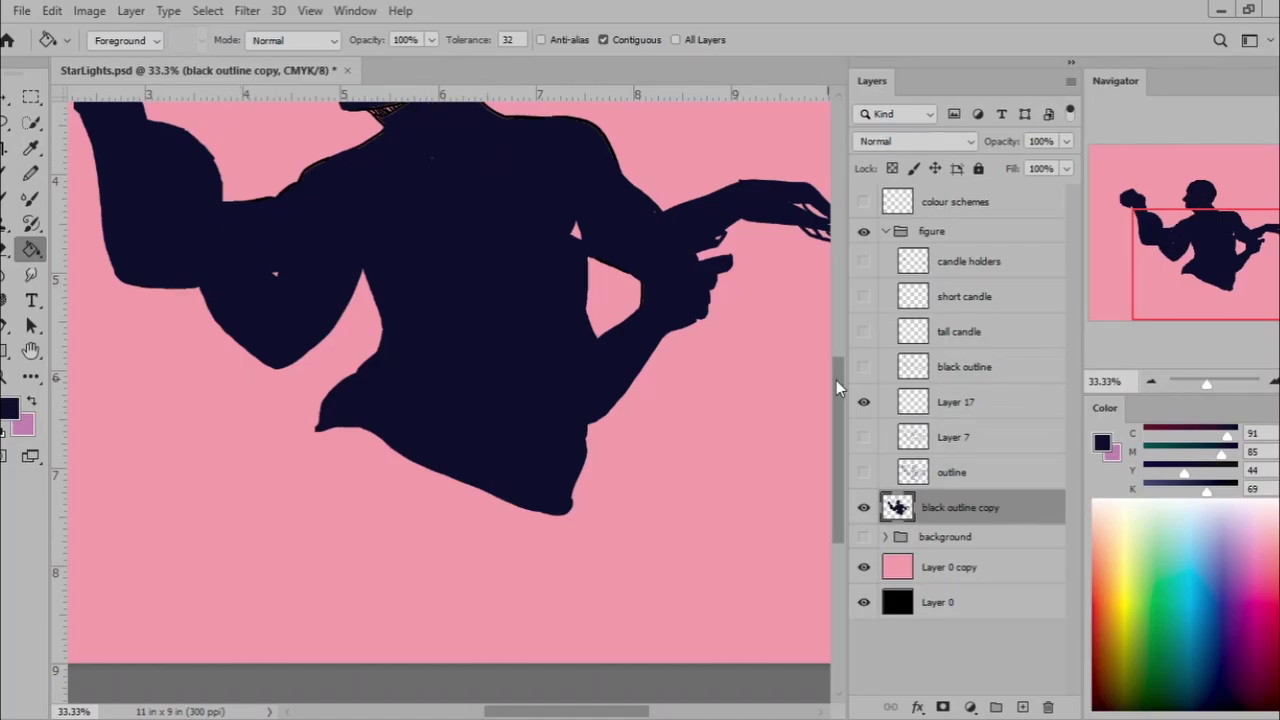
key(b)
scroll(683, 405, up, 3)
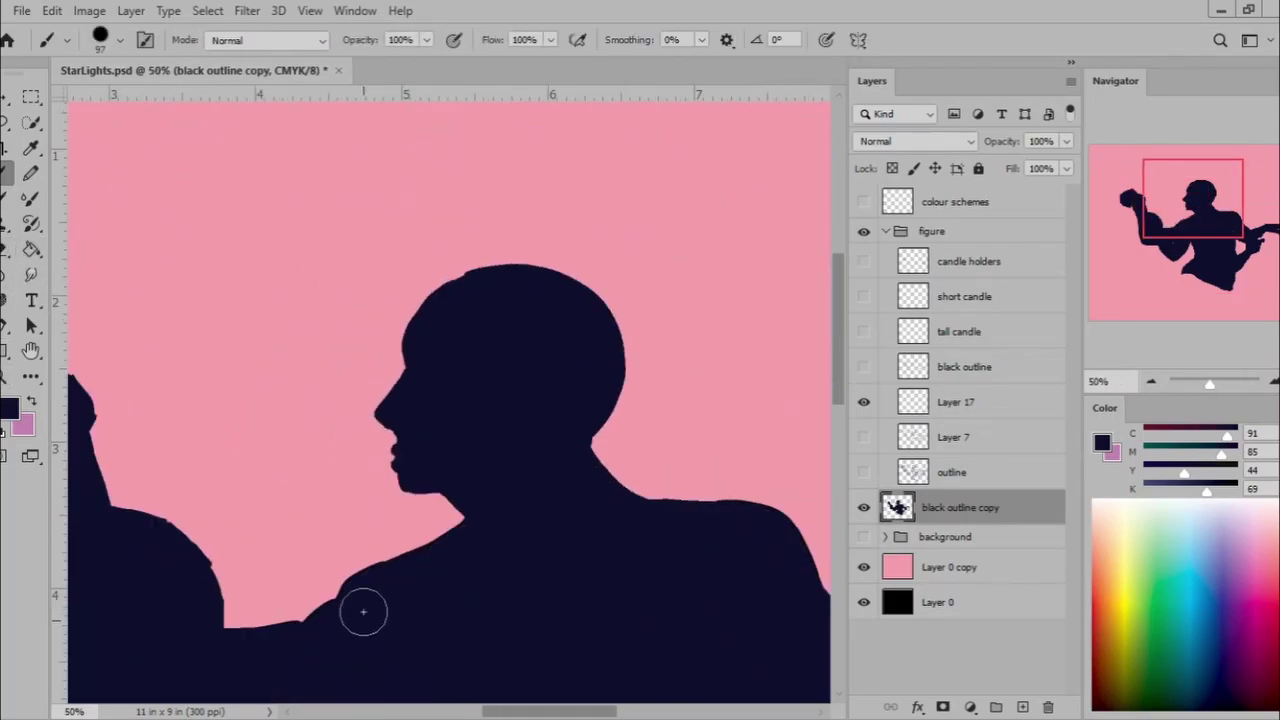
key(ctrl+minus)
key(b)
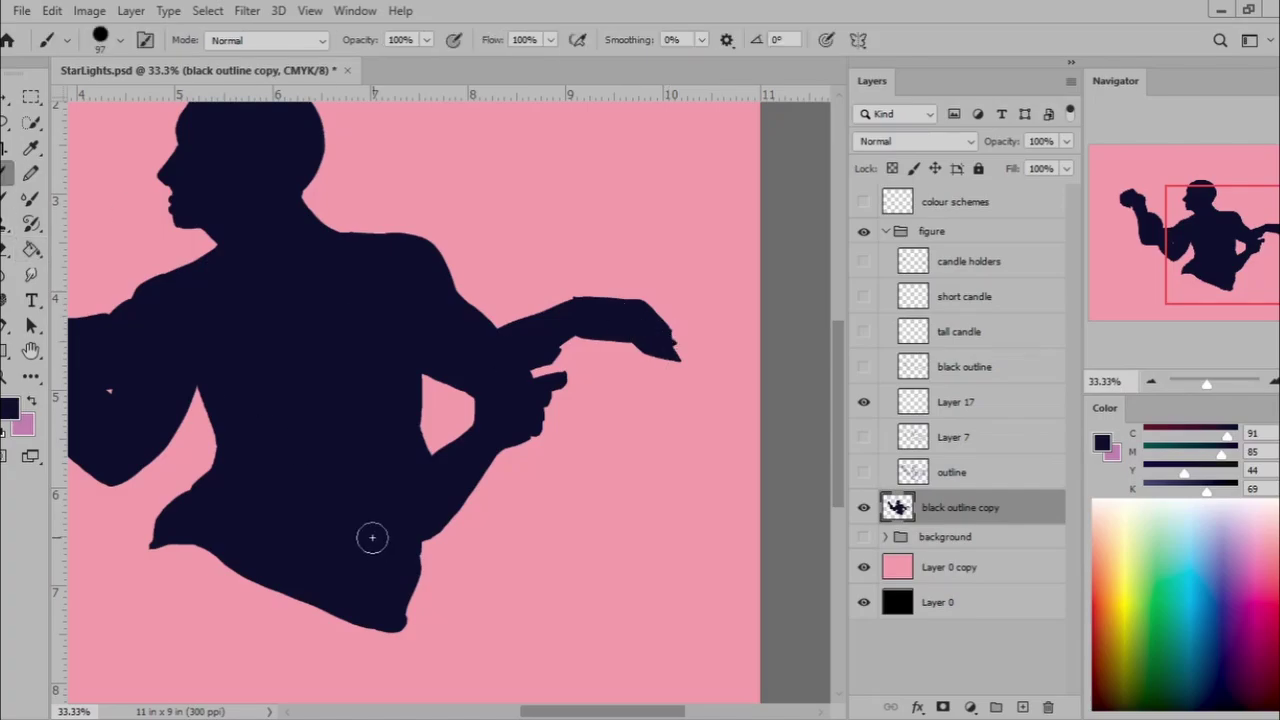
key(ctrl+0)
drag(864, 261, 864, 366)
click(864, 537)
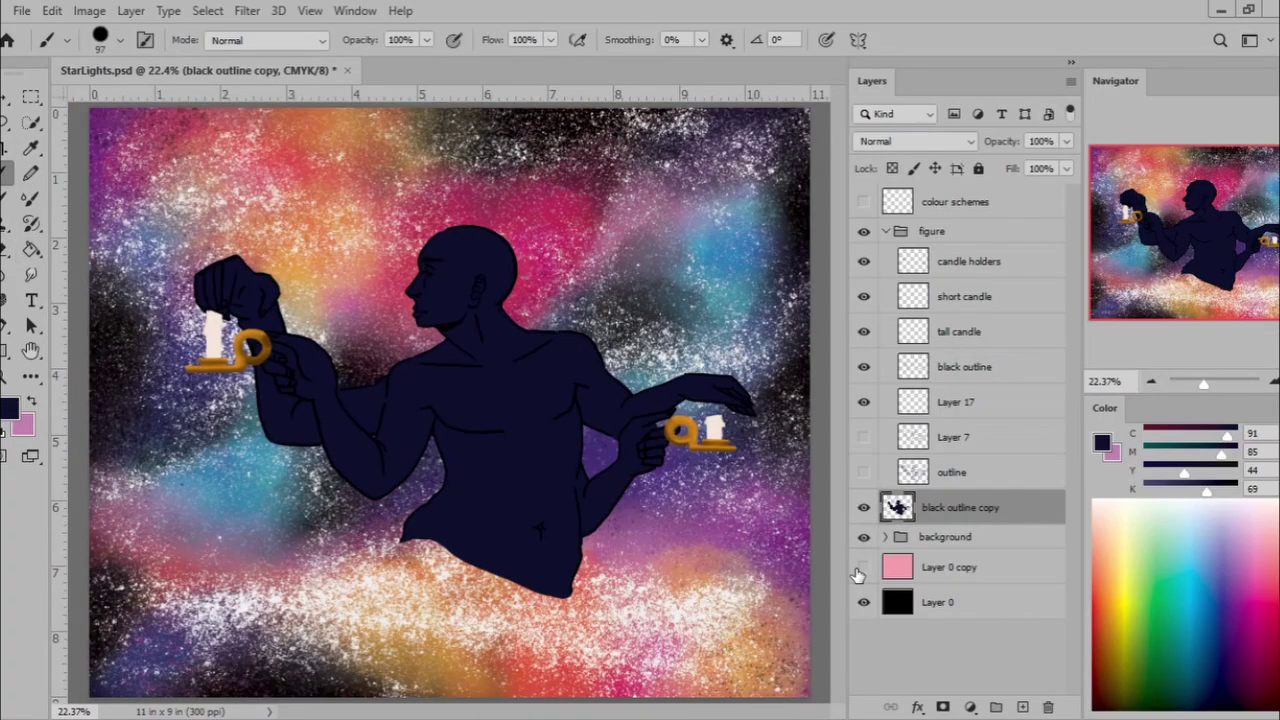
Hide the candles and nebula, add a new empty layer, and choose a soft round brush.
drag(864, 261, 864, 331)
click(864, 537)
key(ctrl+shift+n)
right_click(556, 180)
key(Escape)
click(1238, 663)
Brush soft purple over the chest, head and left fist, then pale blue across the chest.
drag(550, 320, 514, 500)
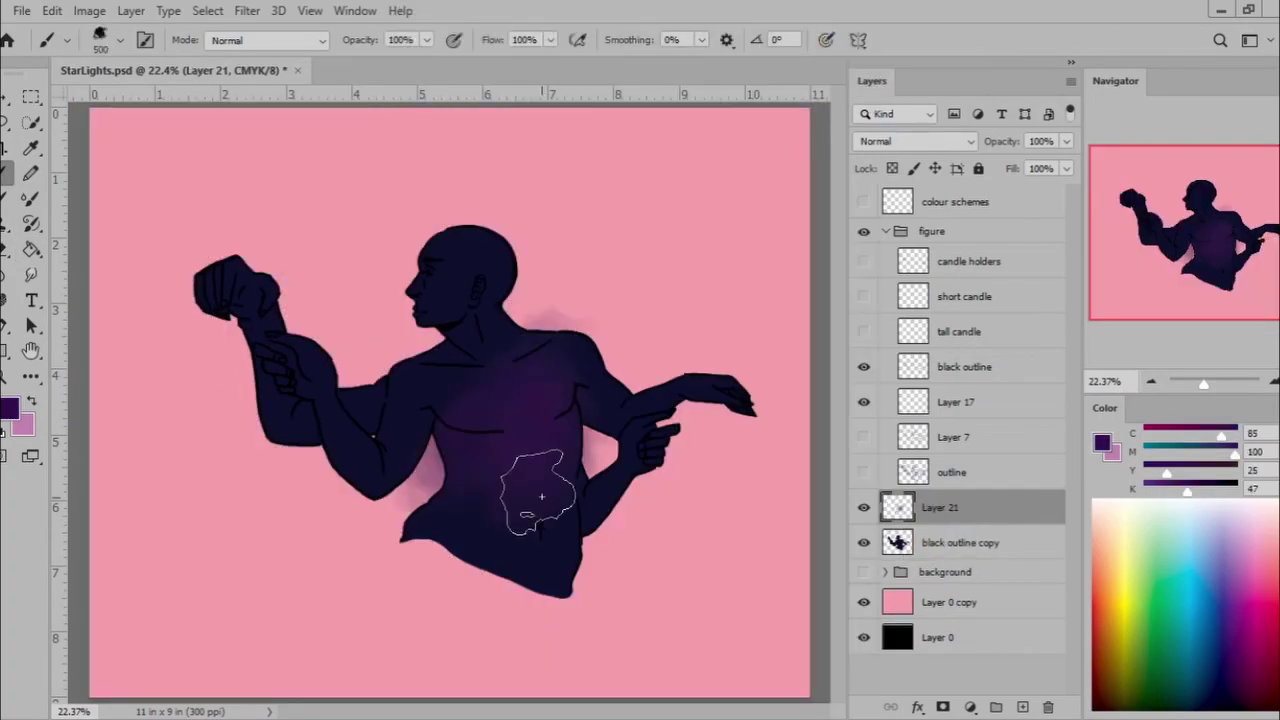
drag(470, 360, 440, 300)
drag(400, 240, 160, 320)
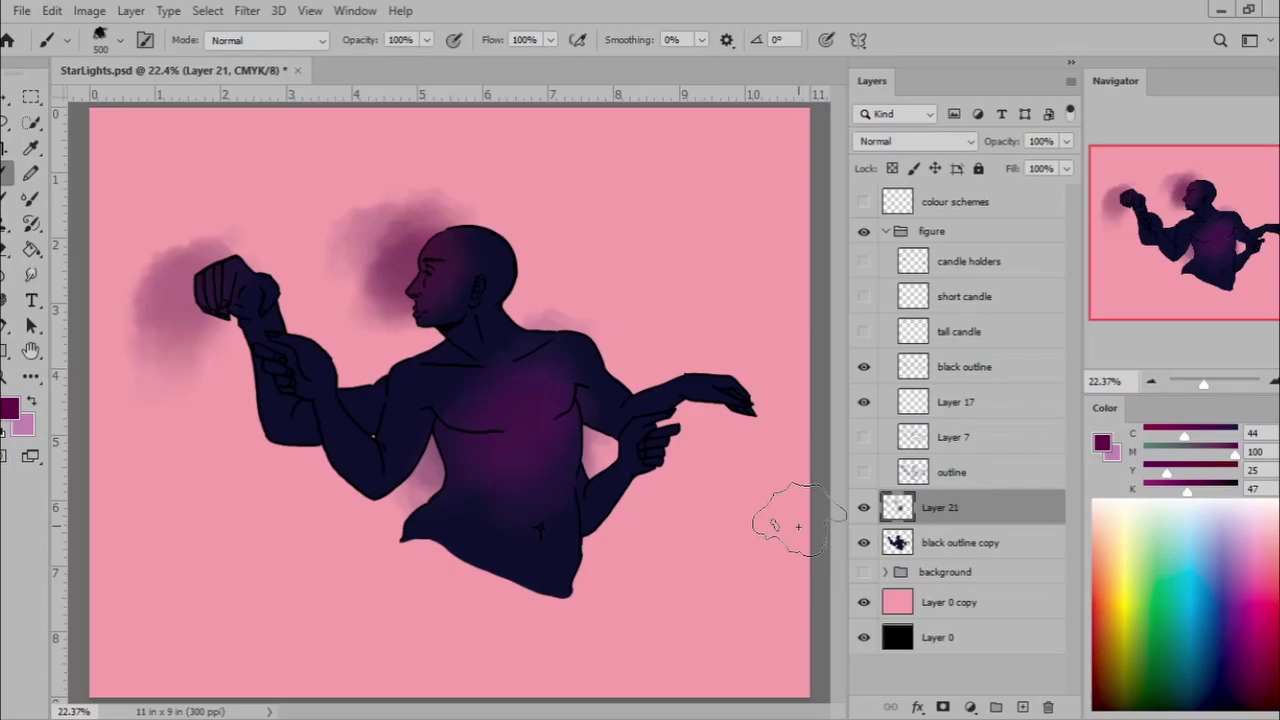
click(1207, 549)
drag(700, 330, 560, 410)
At 114 px brush size, add blue glow near the elbow, magenta at fingertips, purple on the abdomen.
right_click(626, 178)
text(114)
key(Return)
drag(530, 515, 422, 500)
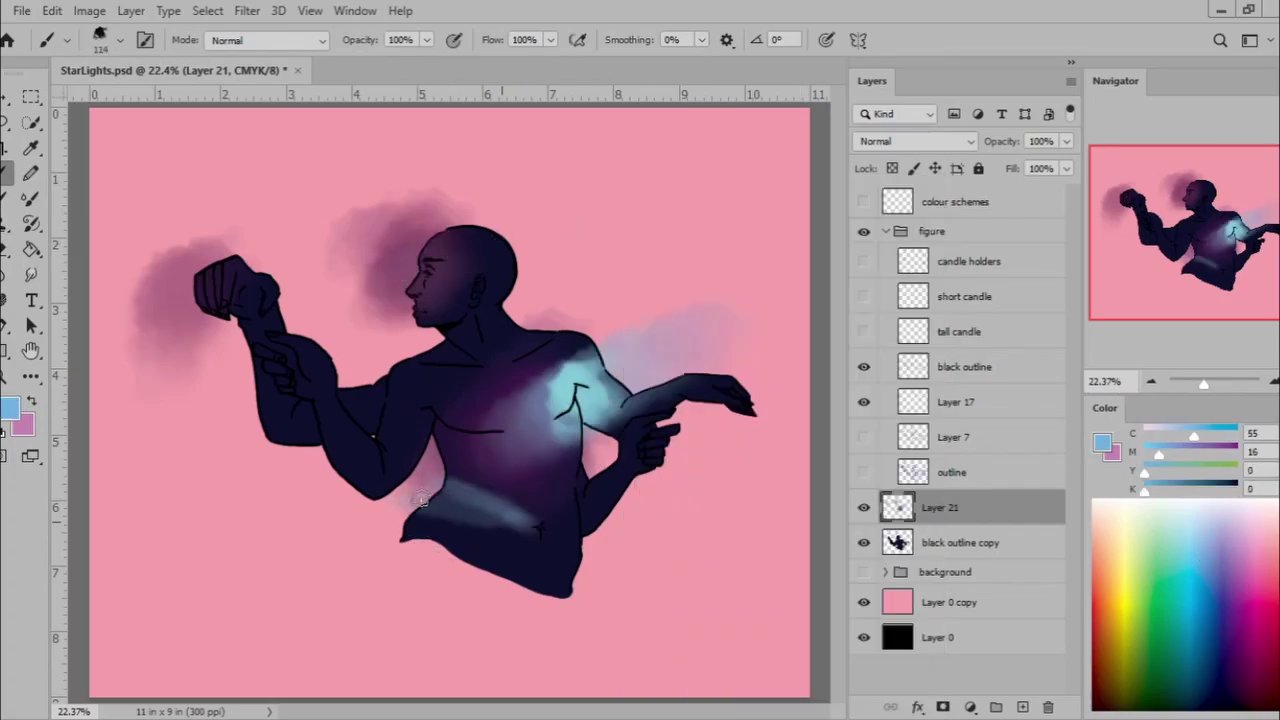
drag(350, 468, 364, 500)
drag(742, 398, 773, 416)
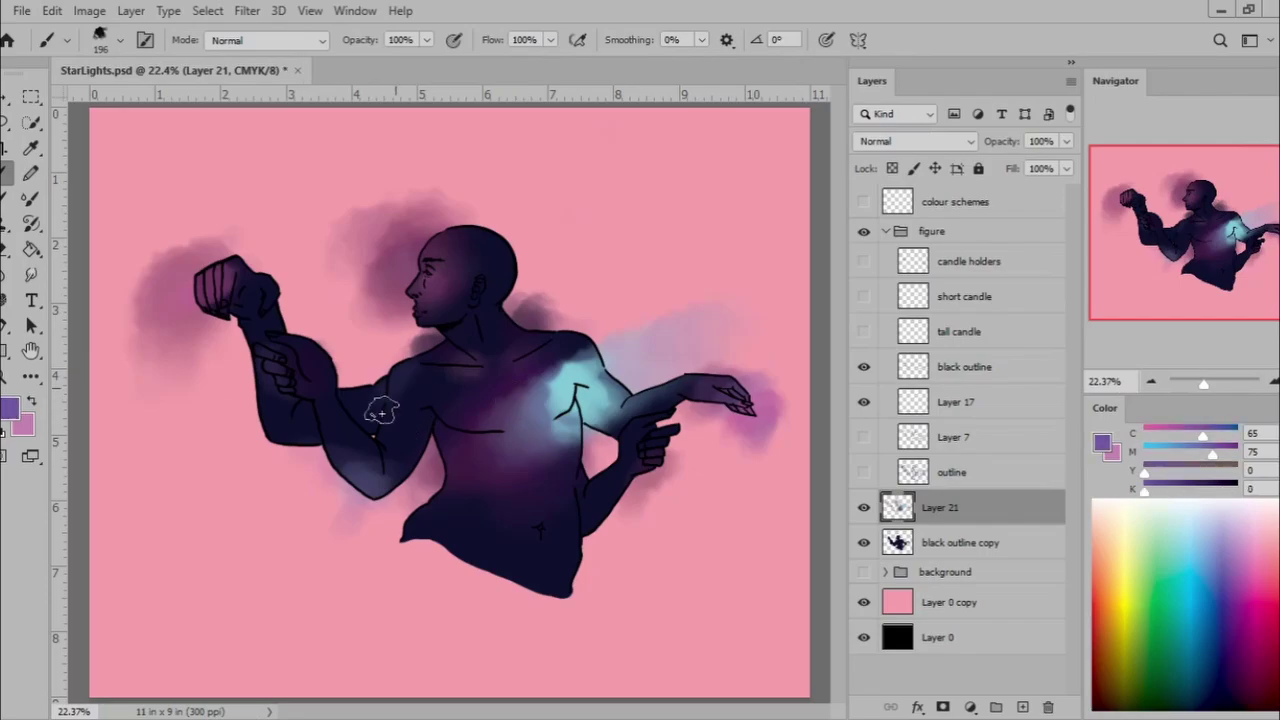
drag(463, 536, 516, 557)
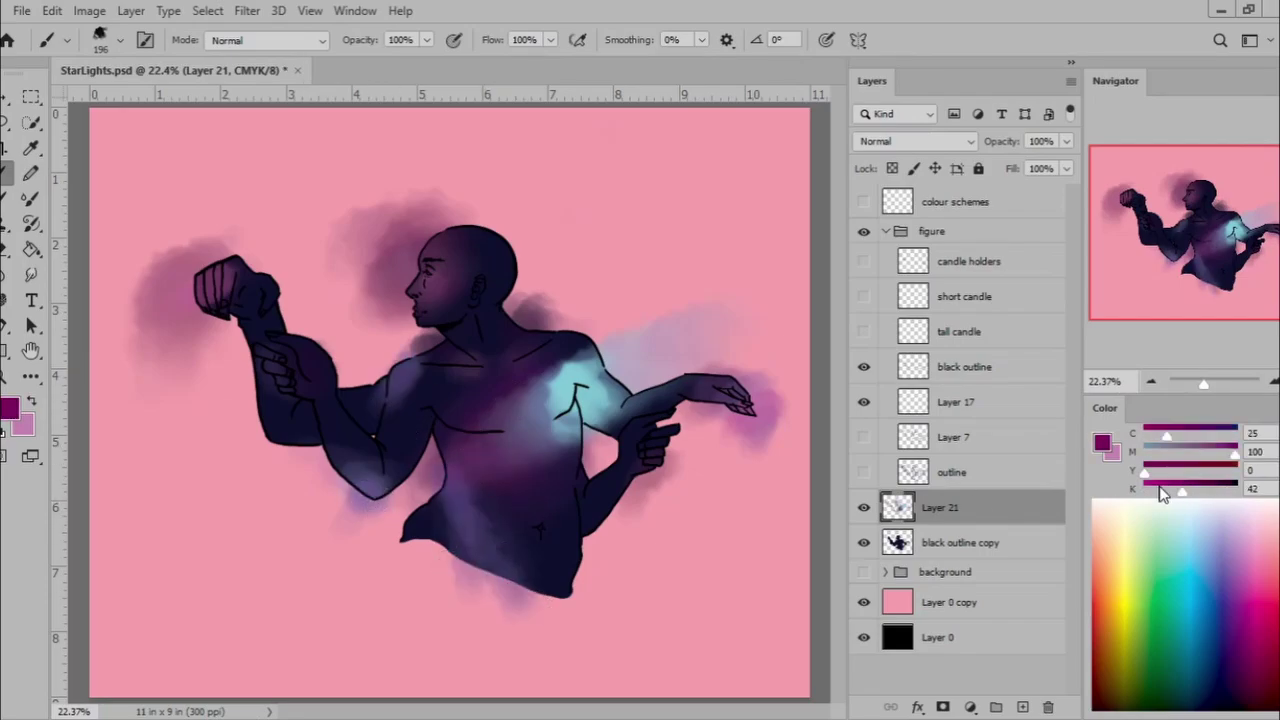
Pick a dark navy colour and shrink the brush for detail work.
alt+click(500, 286)
scroll(290, 386, up, 5)
right_click(375, 175)
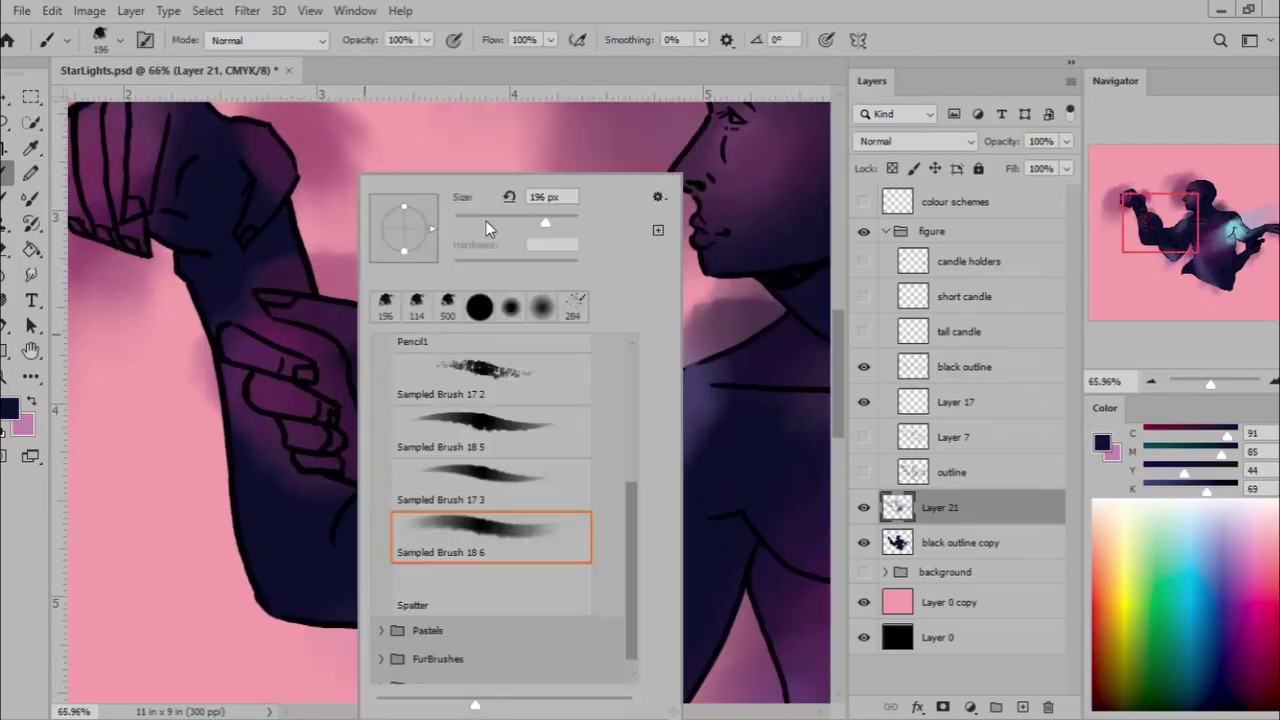
key(Escape)
scroll(512, 600, up, 2)
drag(512, 715, 617, 715)
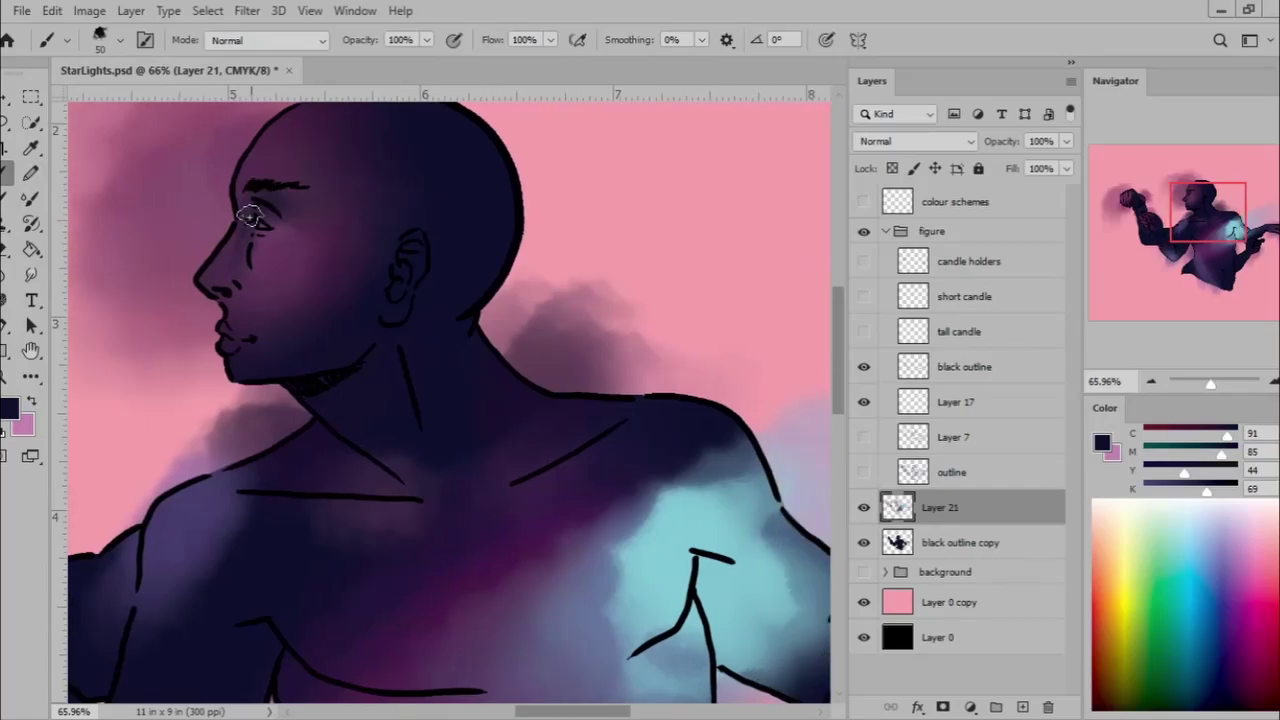
scroll(494, 329, down, 3)
scroll(494, 329, right, 4)
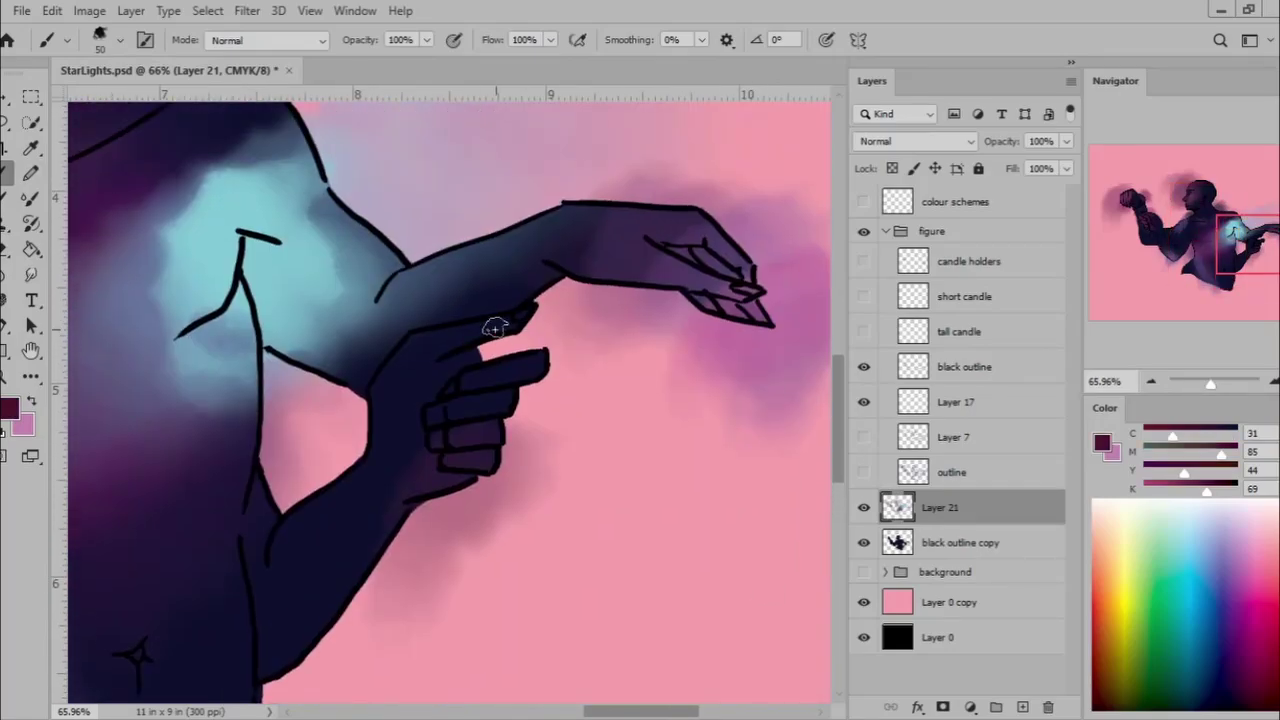
Paint bluish-purple over and above the forearm, shift to teal, and add a new empty layer.
alt+click(748, 292)
drag(560, 290, 514, 277)
key(bracketright)
key(bracketright)
key(bracketright)
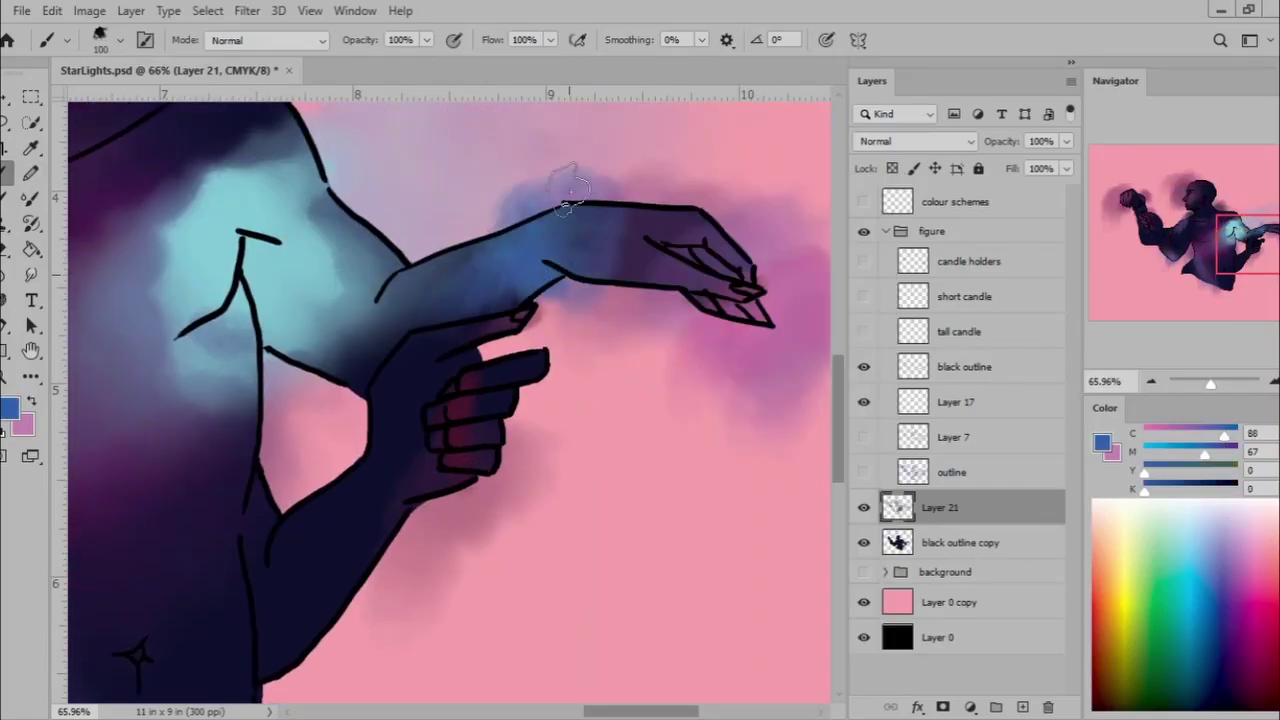
drag(520, 230, 608, 262)
drag(1190, 452, 1145, 452)
key(ctrl+0)
key(ctrl+shift+alt+n)
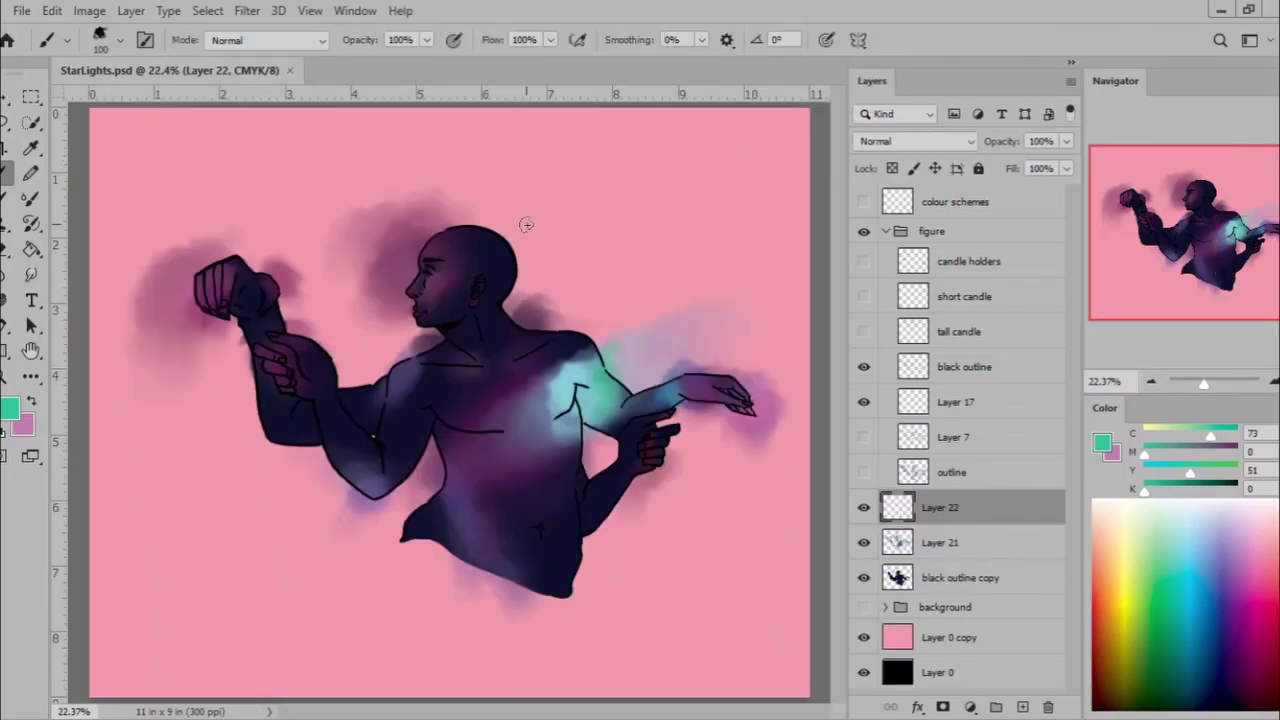
Spatter white star sparkles over the head and shoulder.
right_click(526, 224)
key(Escape)
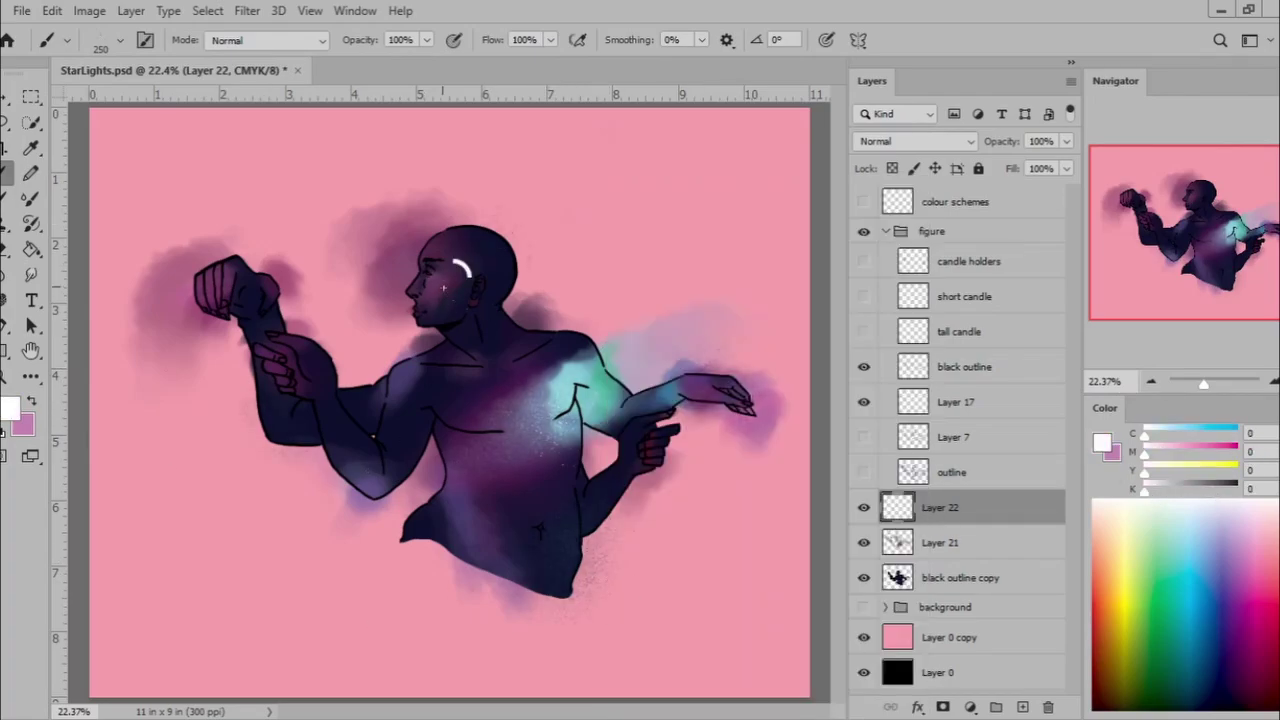
scroll(405, 265, up, 5)
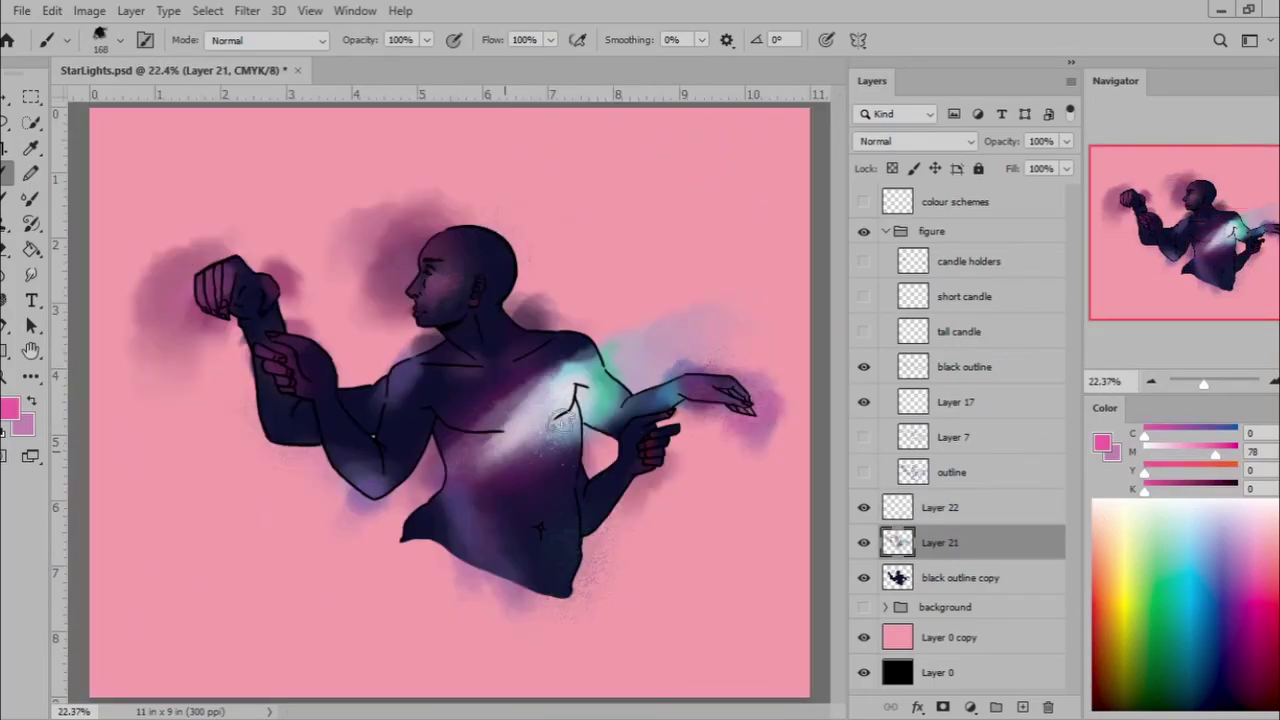
alt+click(580, 386)
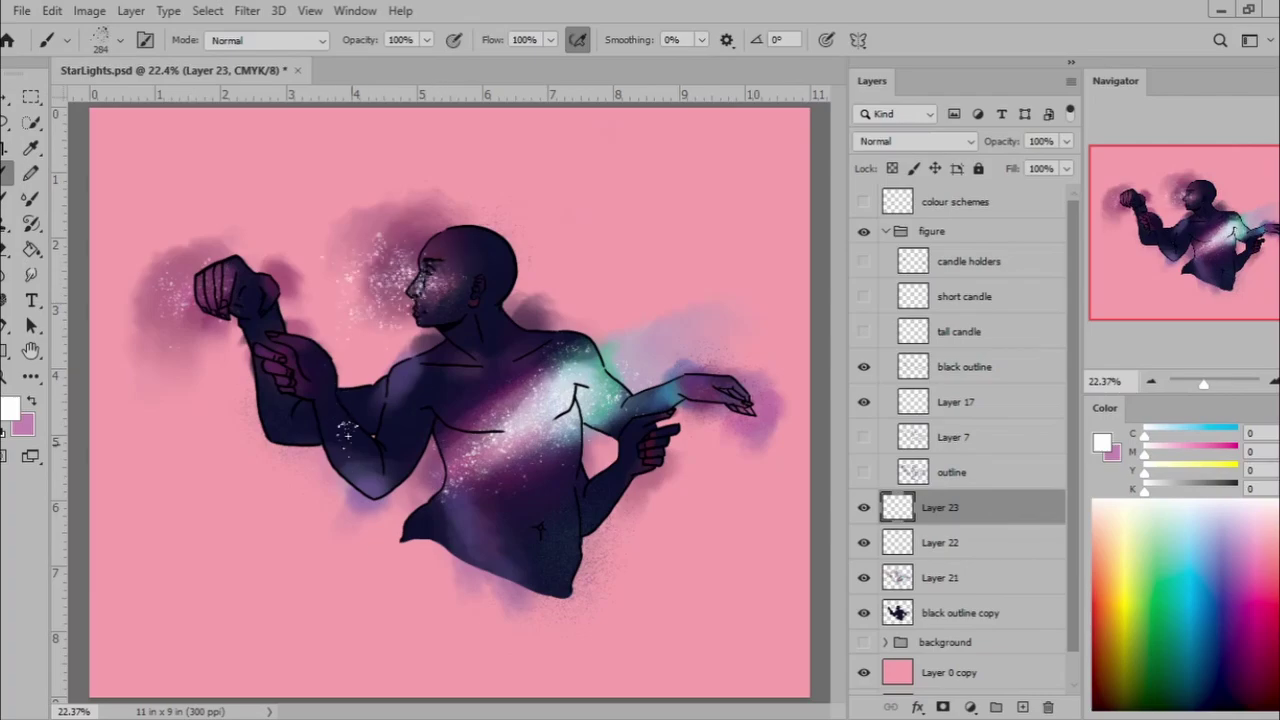
drag(470, 255, 556, 327)
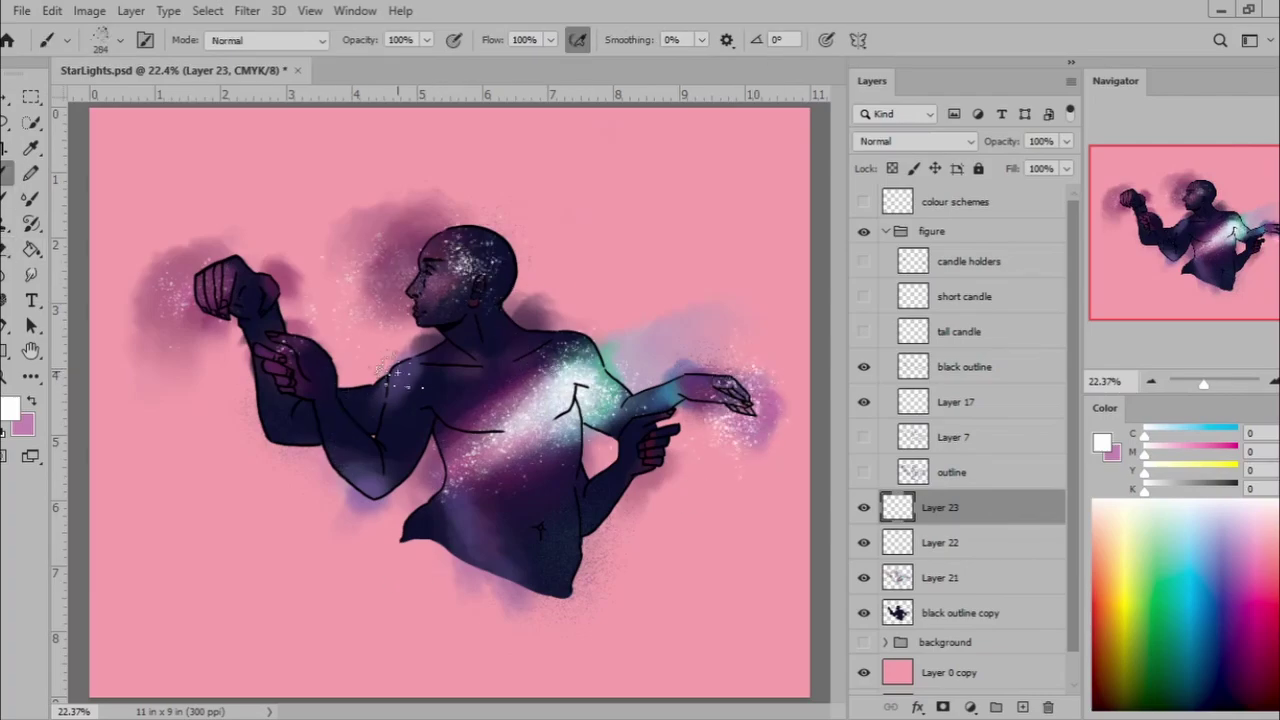
Group the skin layers, duplicate the top sparkle layer, and start renaming it.
shift+click(946, 613)
key(ctrl+g)
key(ctrl+j)
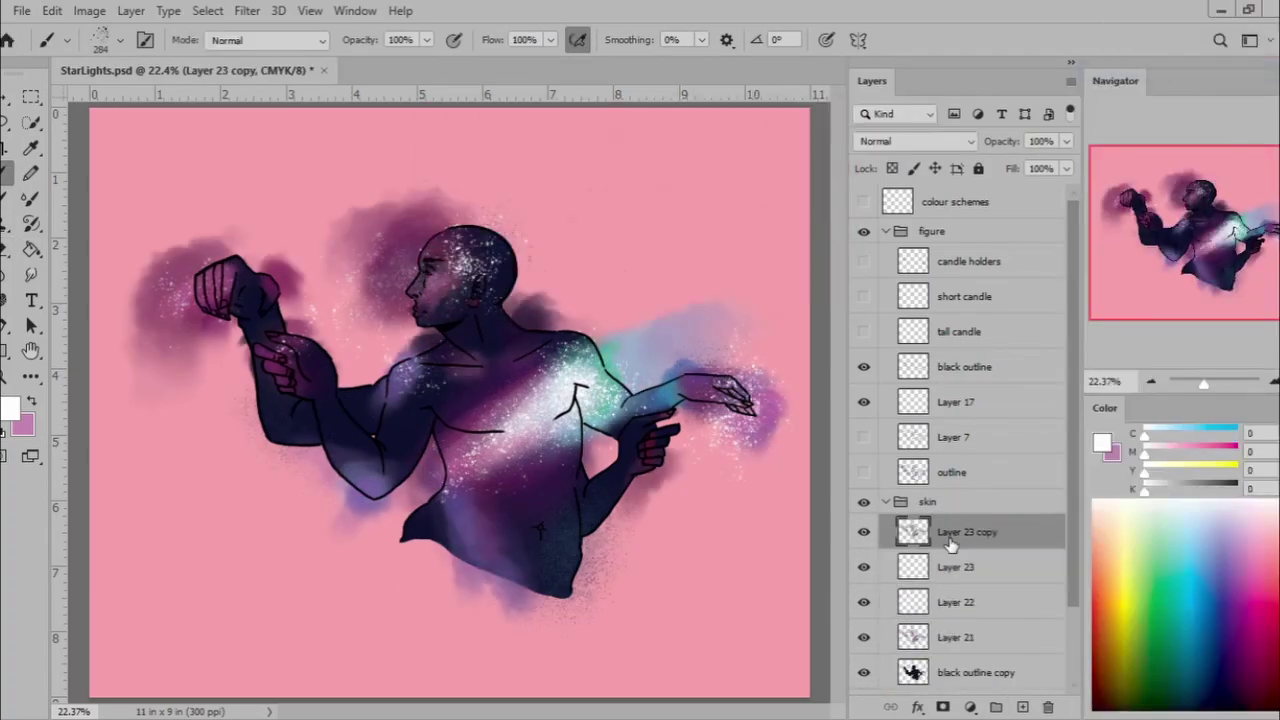
double_click(950, 636)
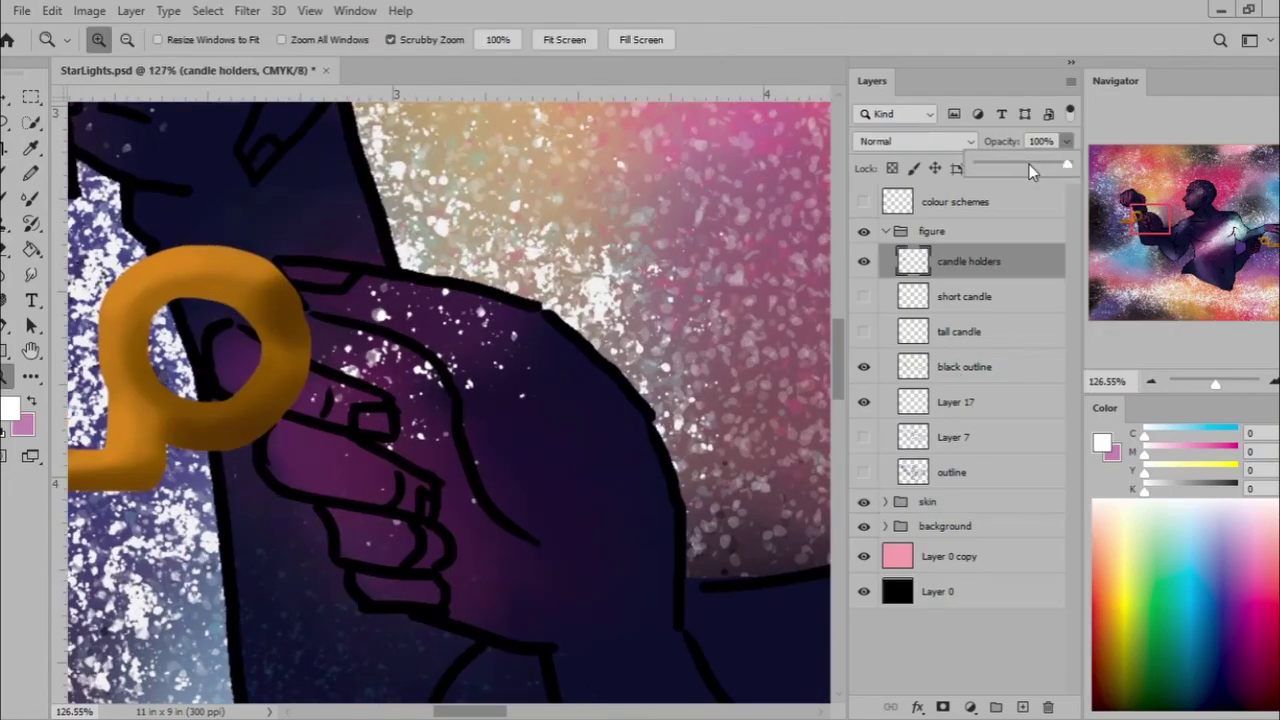
Nudge the candle holder slightly up and left, then save the document.
double_click(630, 390)
scroll(257, 403, right, 10)
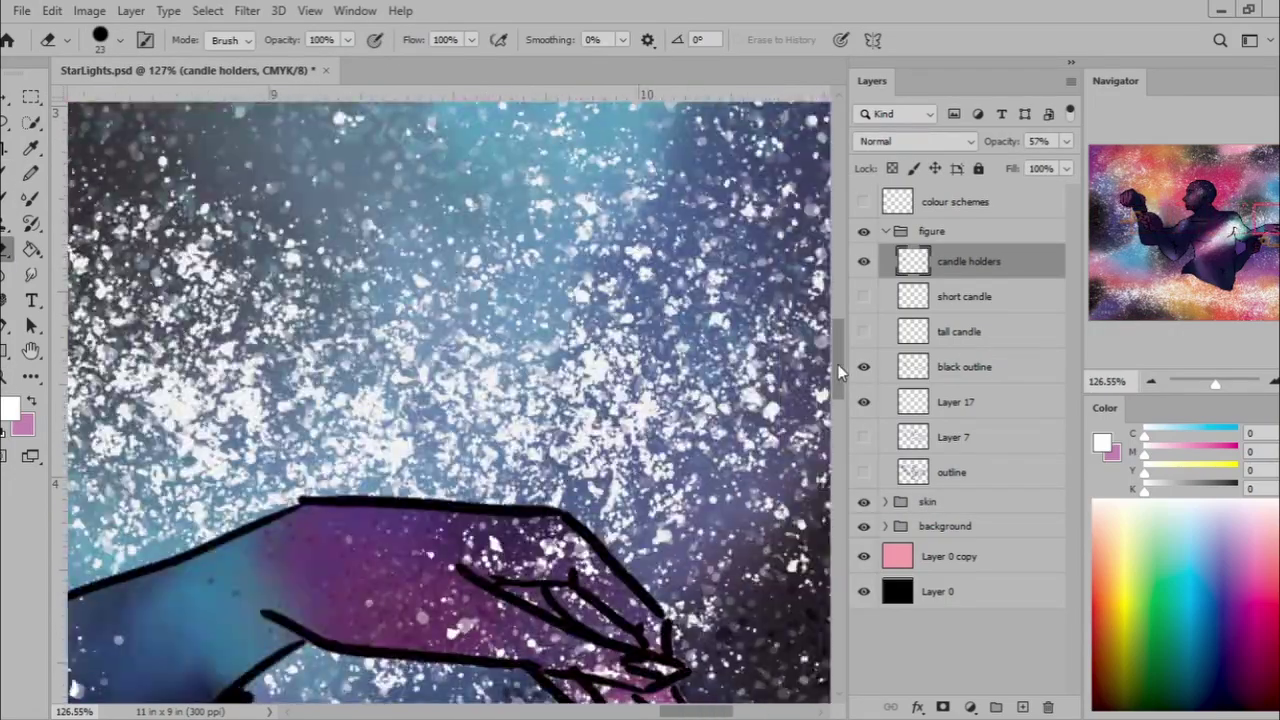
drag(298, 276, 292, 251)
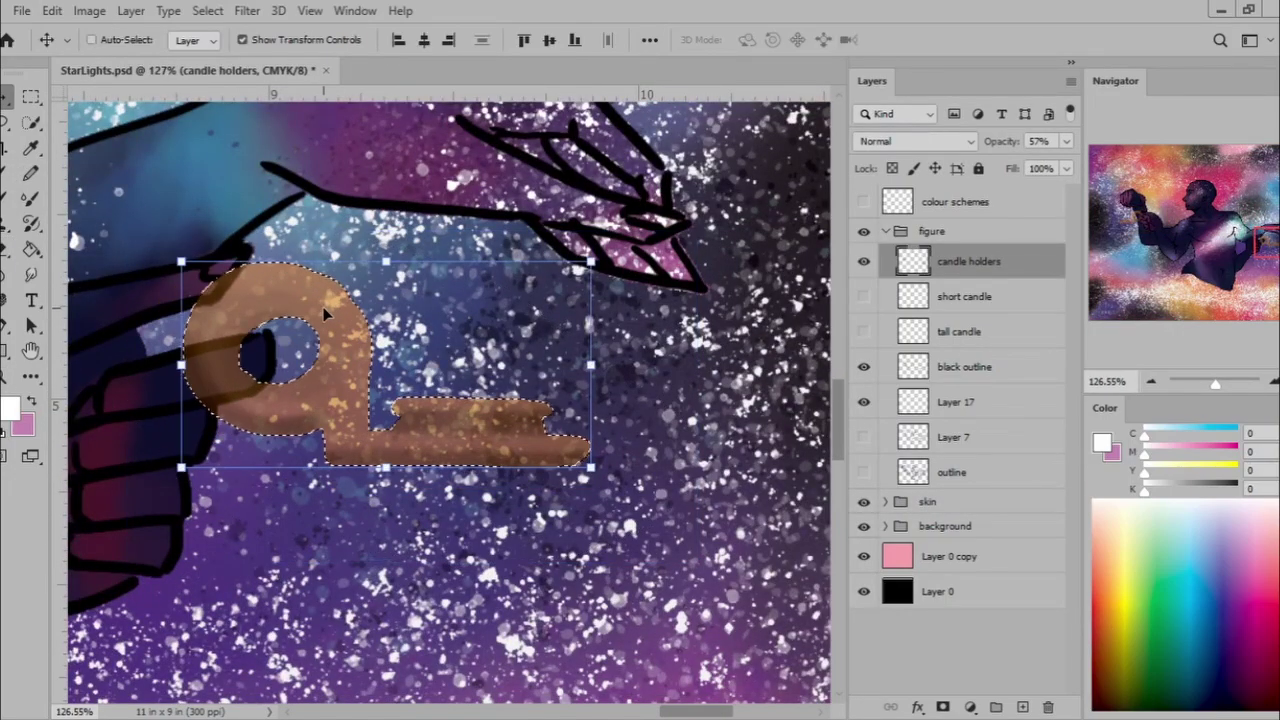
key(ctrl+0)
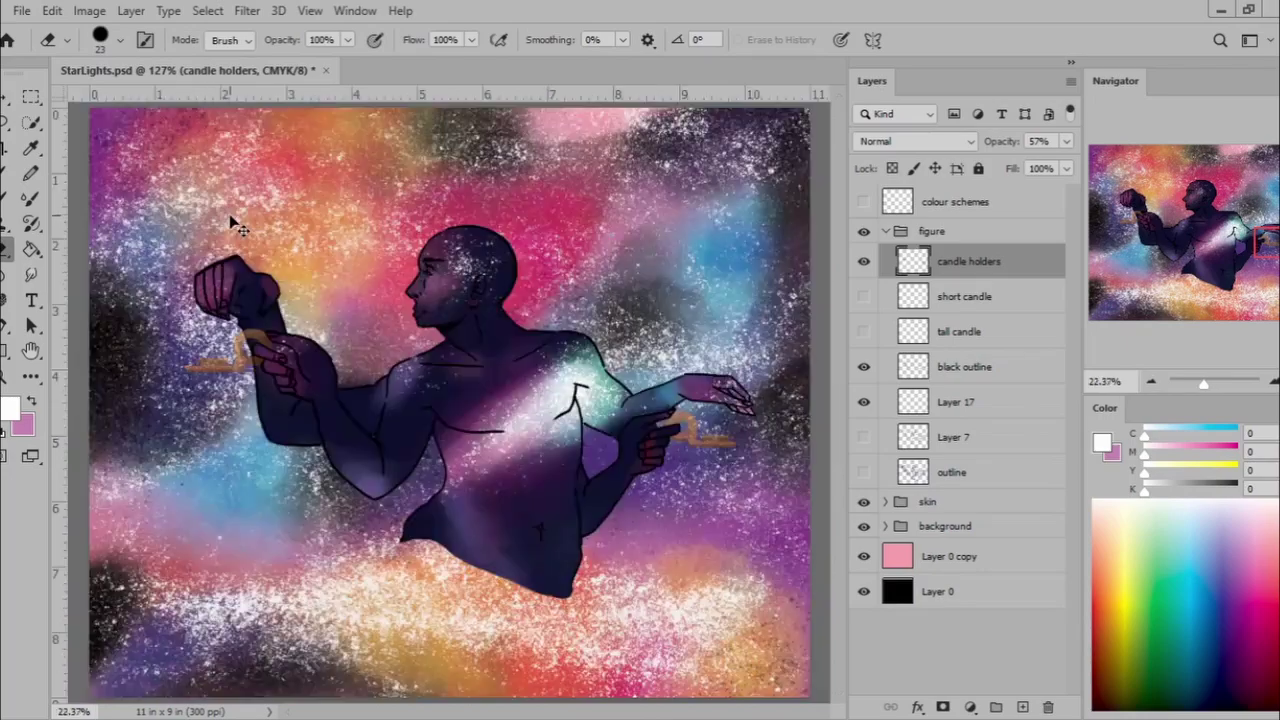
key(ctrl+s)
Paint white spatter clouds along the bottom on new layers, overlaid with pale pink spatter.
key(ctrl+shift+alt+n)
key(b)
right_click(470, 180)
scroll(620, 500, down, 5)
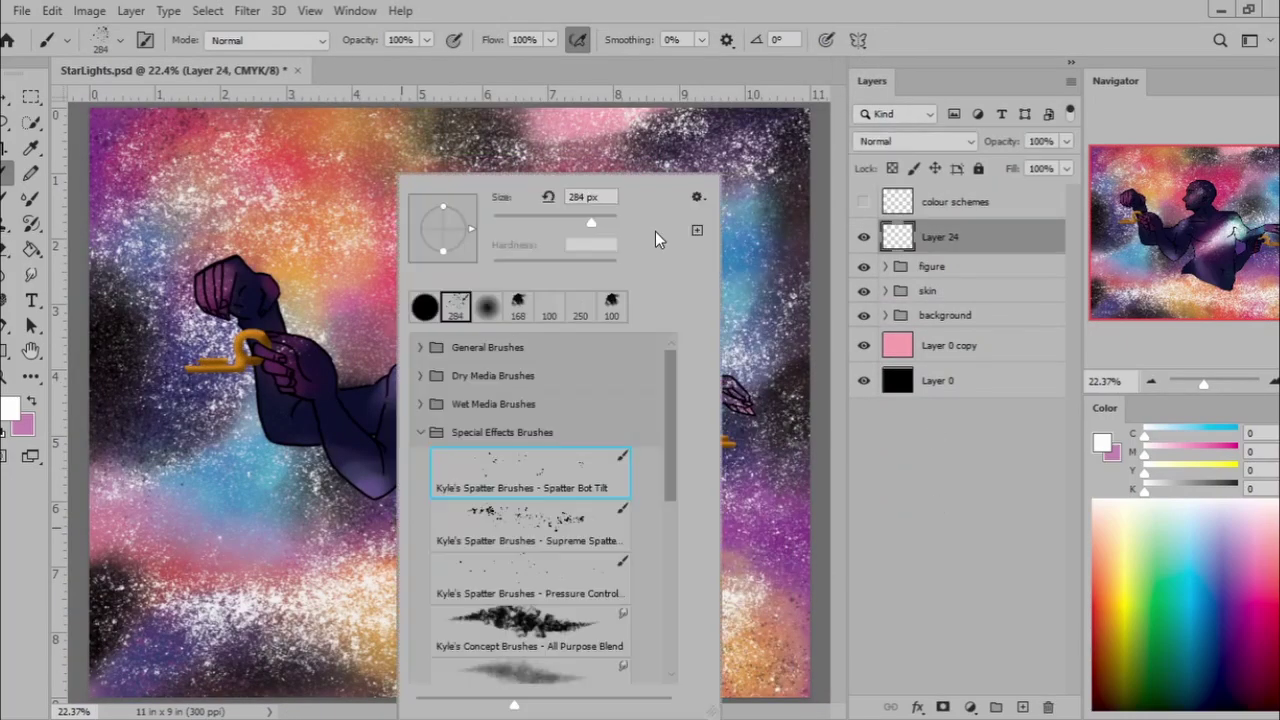
drag(300, 600, 708, 571)
drag(940, 237, 957, 303)
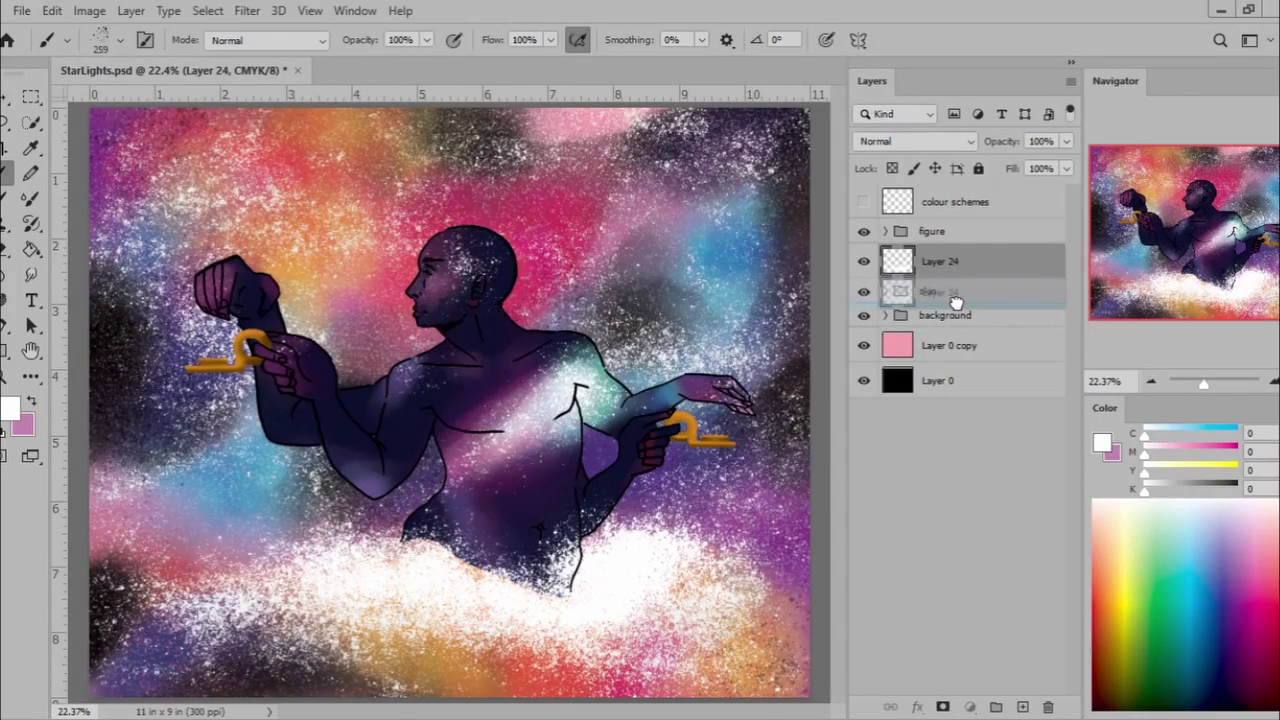
key(ctrl+shift+alt+n)
mouse_move(651, 608)
mouse_down()
mouse_move(398, 558)
mouse_move(620, 590)
mouse_up()
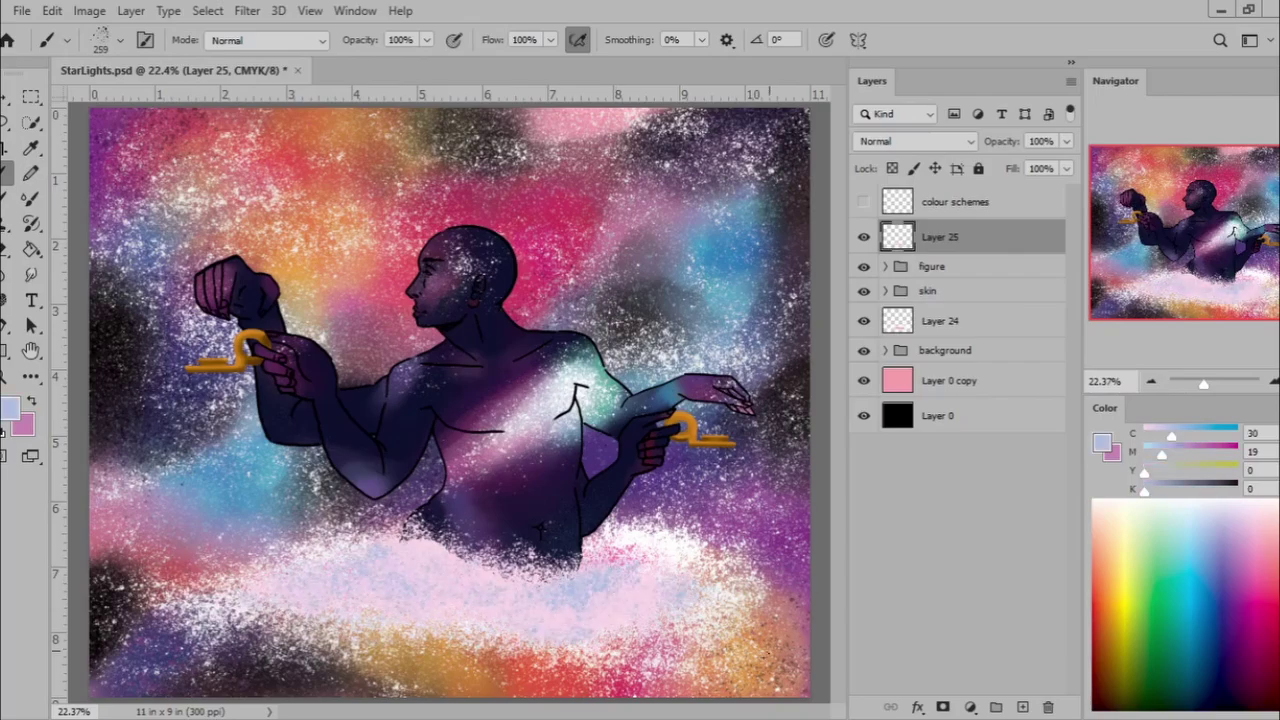
Show the candle layers in the figure group and transform the tall candle.
click(885, 266)
click(959, 366)
key(ctrl+t)
key(Return)
click(885, 596)
Add a dark green filled layer and set its blend mode to Difference.
key(ctrl+shift+alt+n)
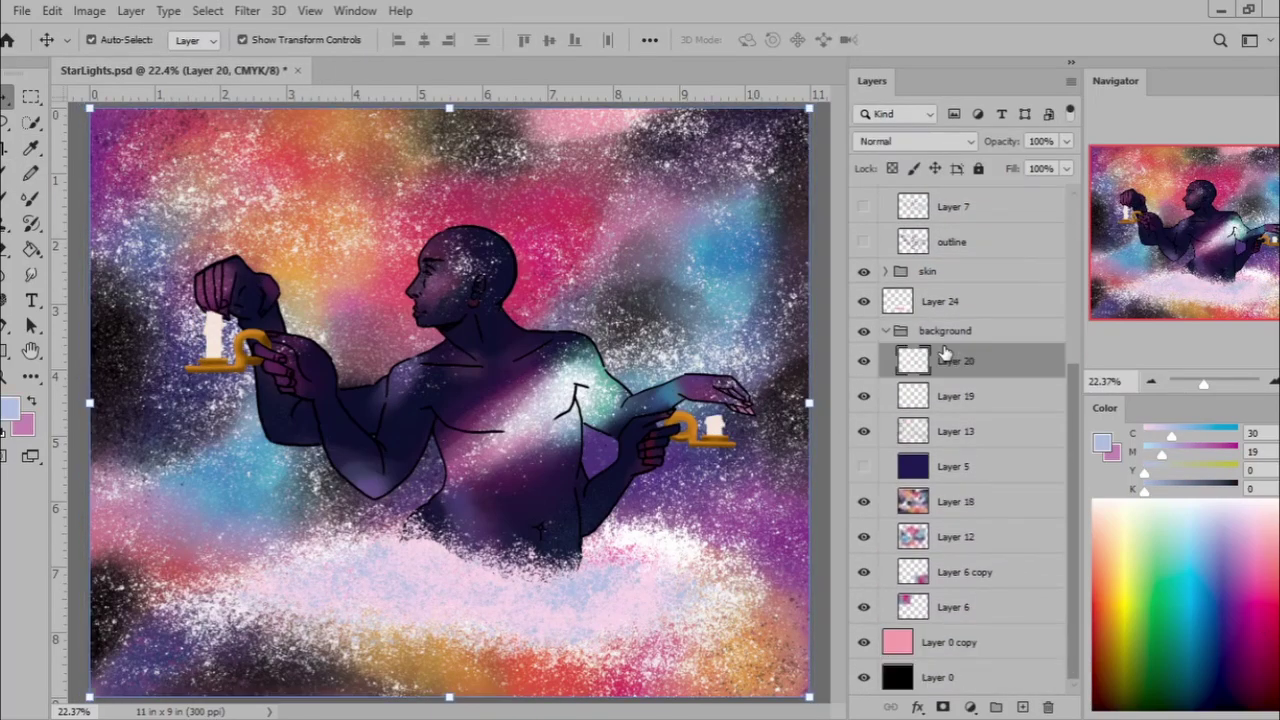
key(g)
click(450, 200)
key(shift+alt+m)
key(Down)
key(Down)
key(Down)
key(Down)
key(Down)
key(Down)
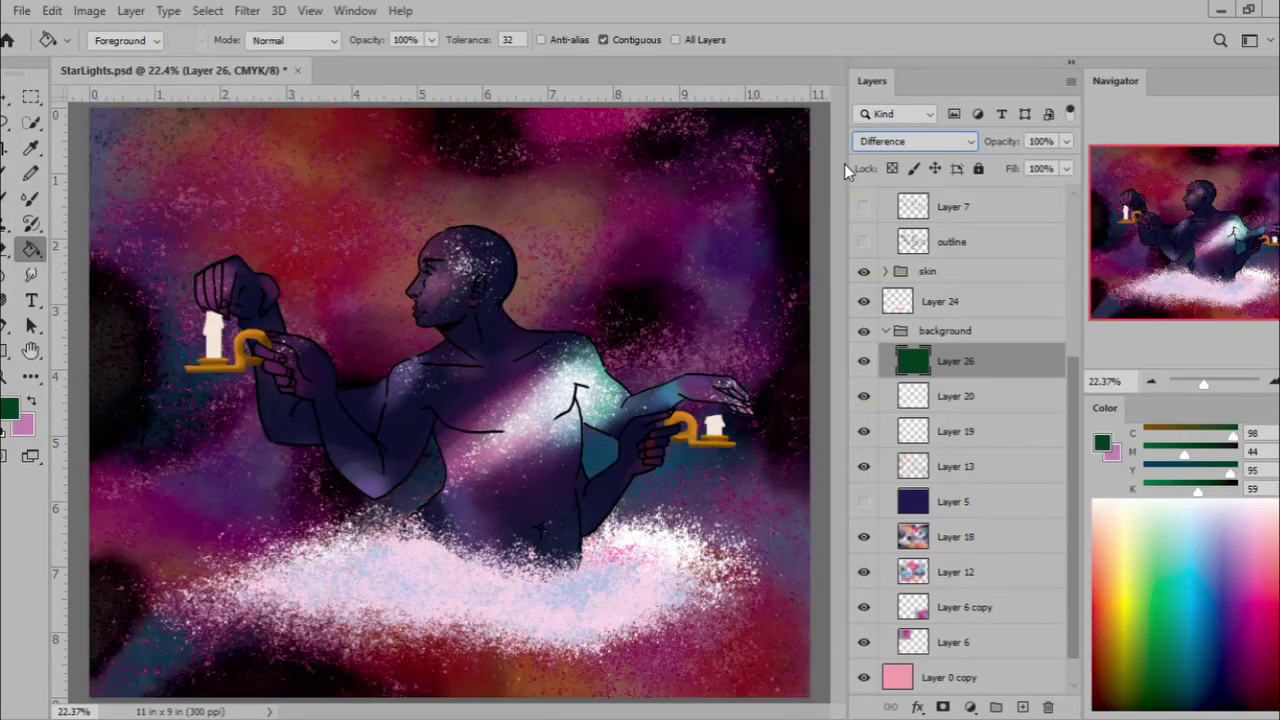
Move Layer 26 below Layer 19, hide it, and toggle the lower background layers.
mouse_move(912, 361)
mouse_down()
mouse_move(963, 470)
mouse_move(955, 396)
mouse_up()
click(864, 431)
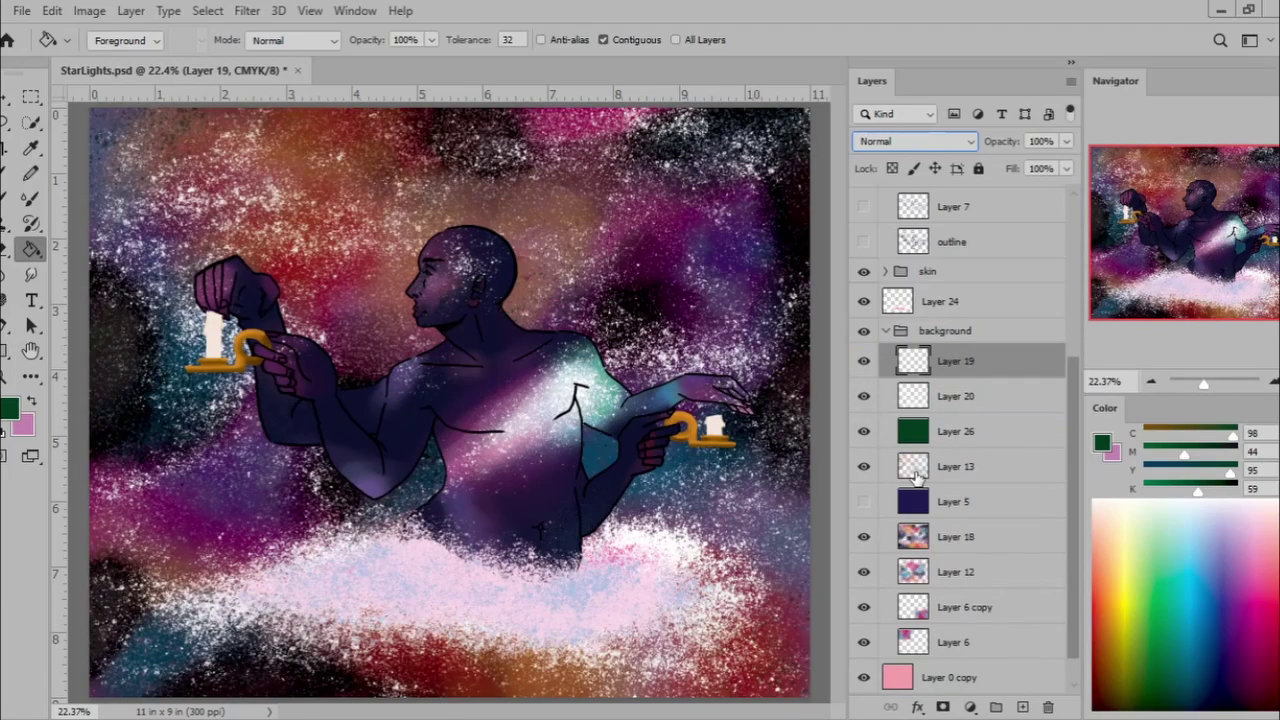
click(955, 536)
click(864, 536)
click(864, 606)
click(866, 642)
Duplicate Layer 18 at 73% opacity with boosted saturation, hide Layer 12, and save.
key(ctrl+j)
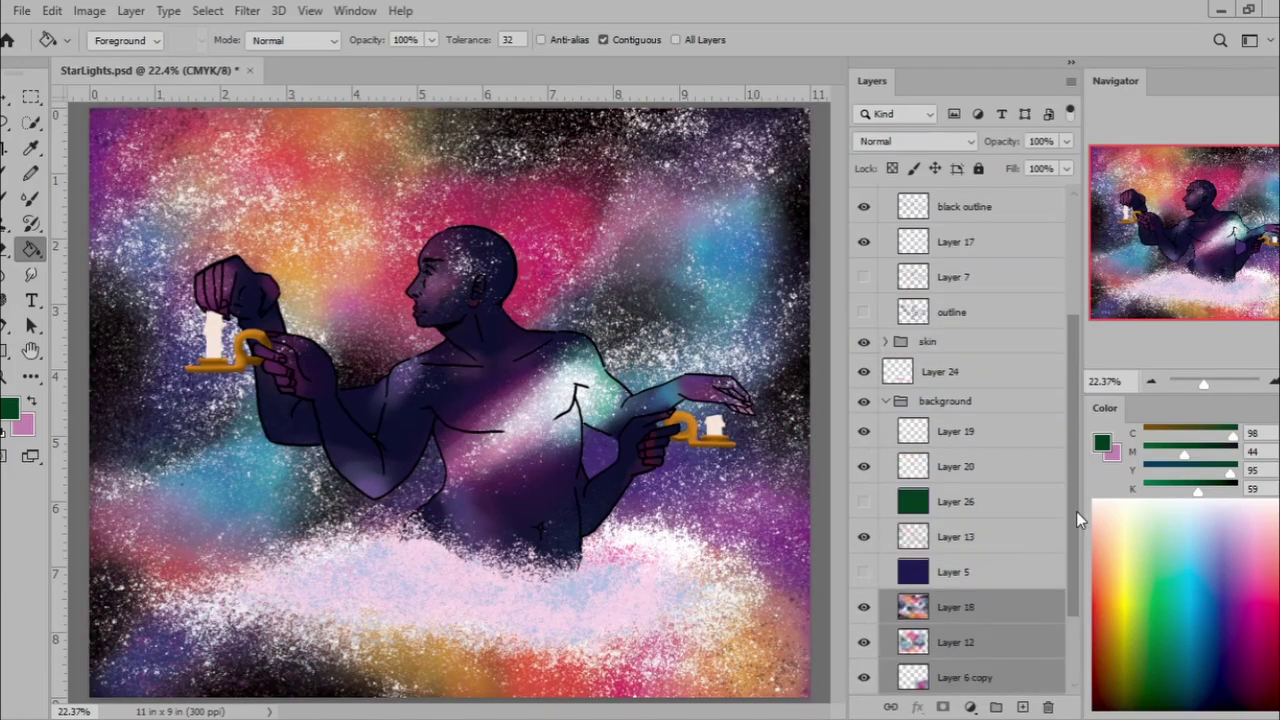
click(864, 571)
click(1066, 141)
drag(1066, 163, 1043, 170)
key(ctrl+u)
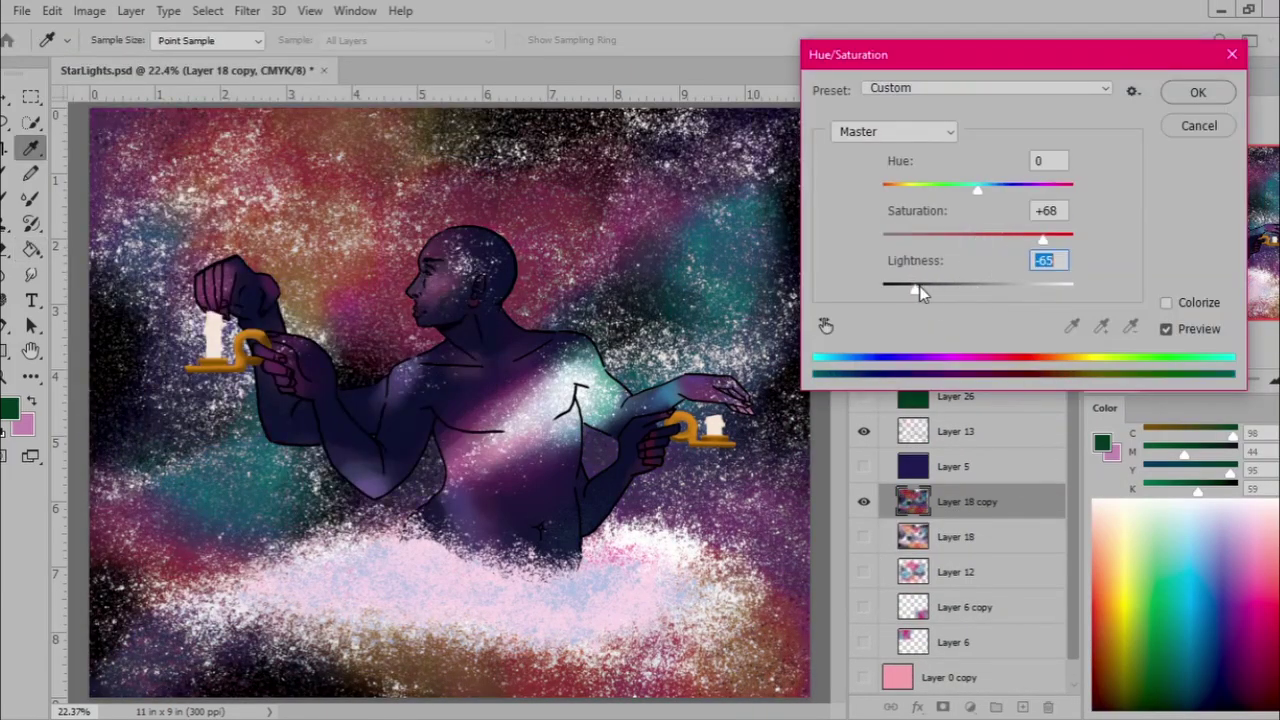
drag(977, 229, 1071, 229)
key(Return)
key(ctrl+s)
Move the candle holders and both candle layers above the figure group.
scroll(895, 292, up, 2)
click(885, 371)
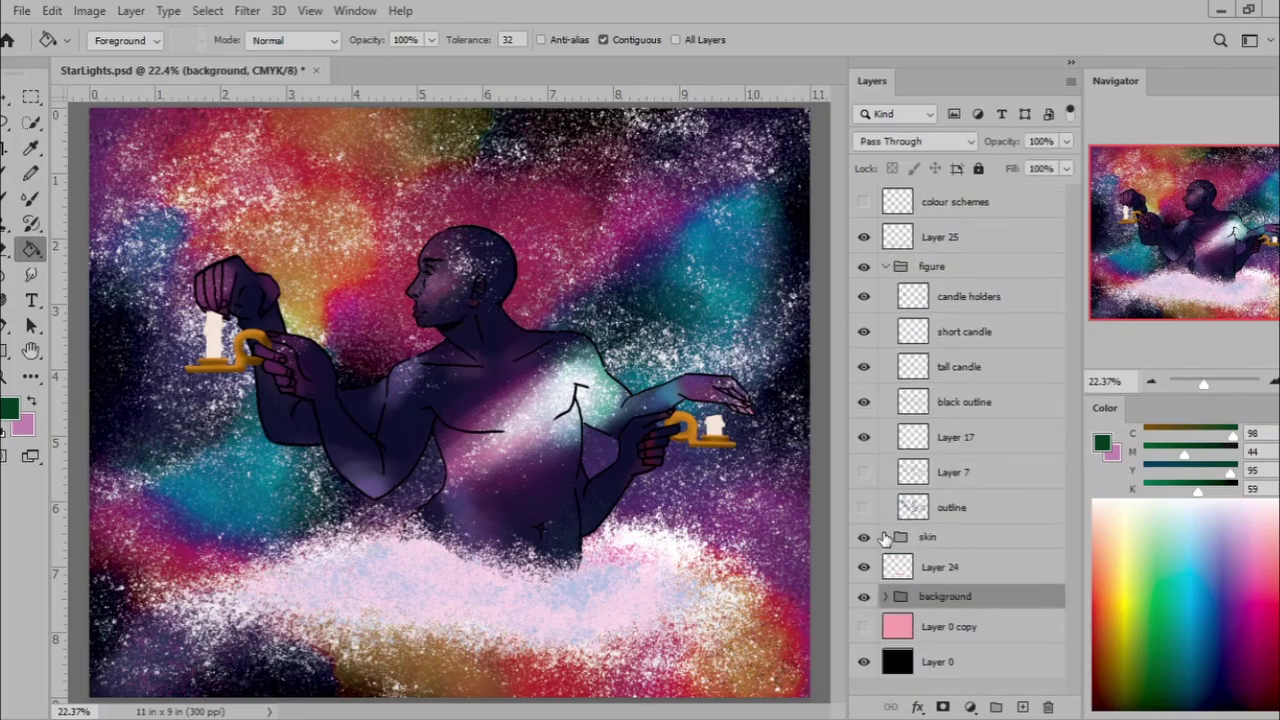
click(940, 296)
shift+click(940, 366)
drag(940, 366, 940, 262)
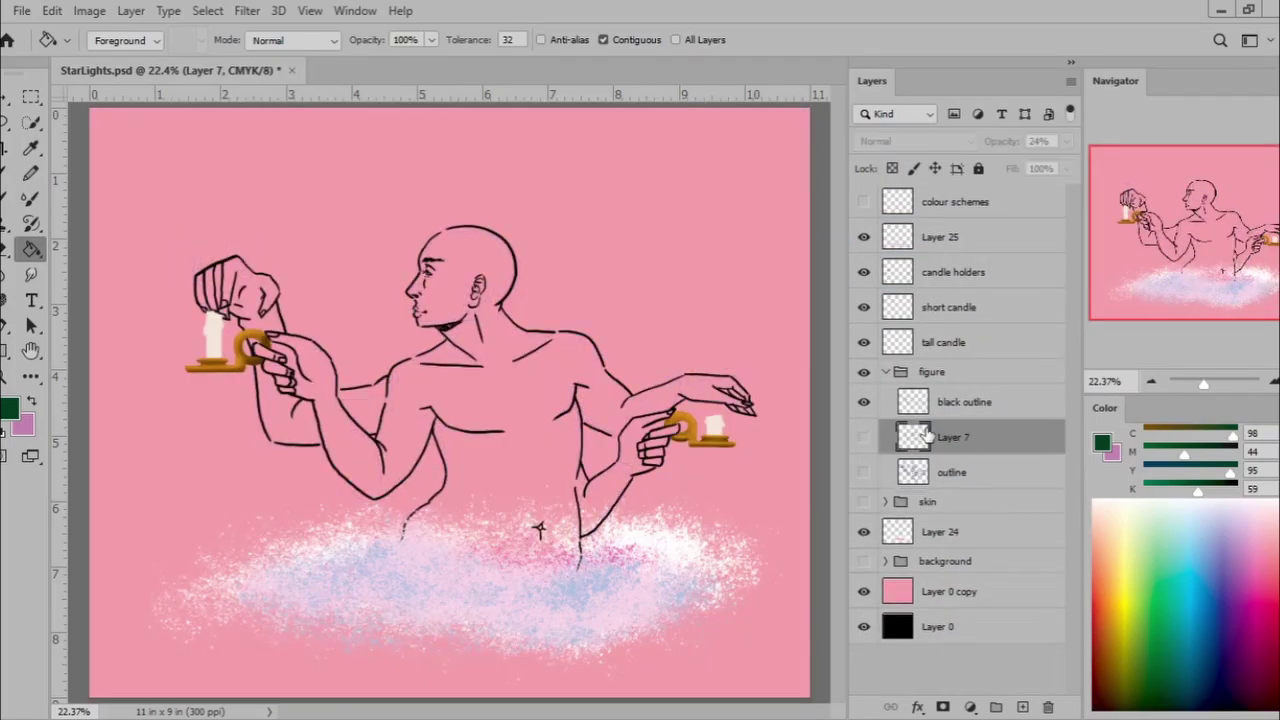
click(885, 371)
click(953, 272)
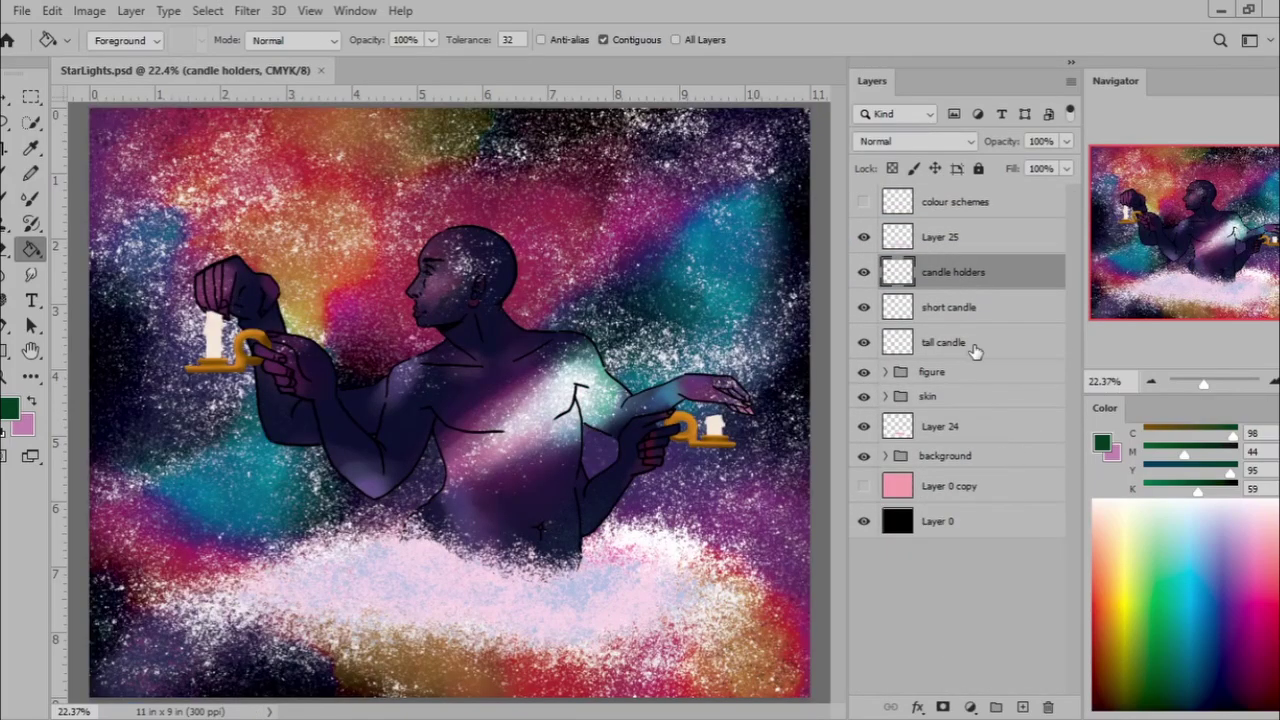
Hide the pink and white cloud layers (Layers 25 and 24).
click(940, 237)
click(864, 426)
click(864, 237)
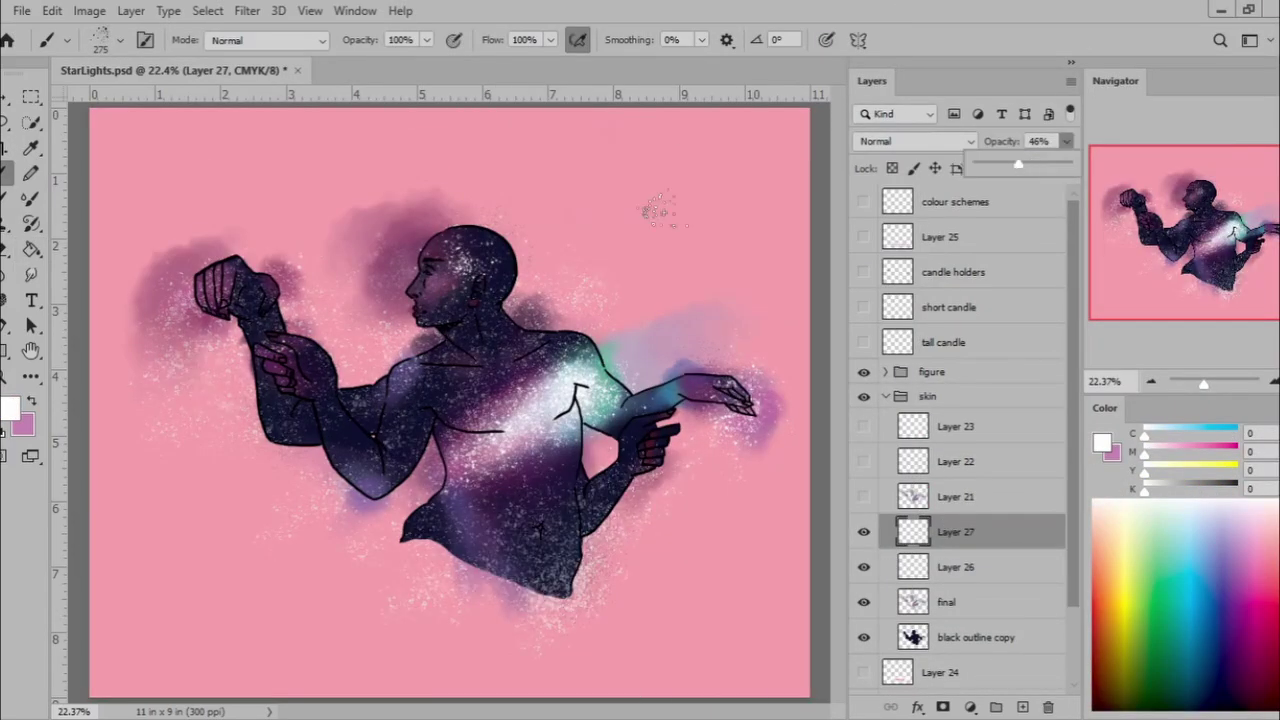
Lower the speckle layer to about half opacity, show the galaxy background, and hide the pink backdrop.
click(954, 541)
drag(1066, 141, 1022, 169)
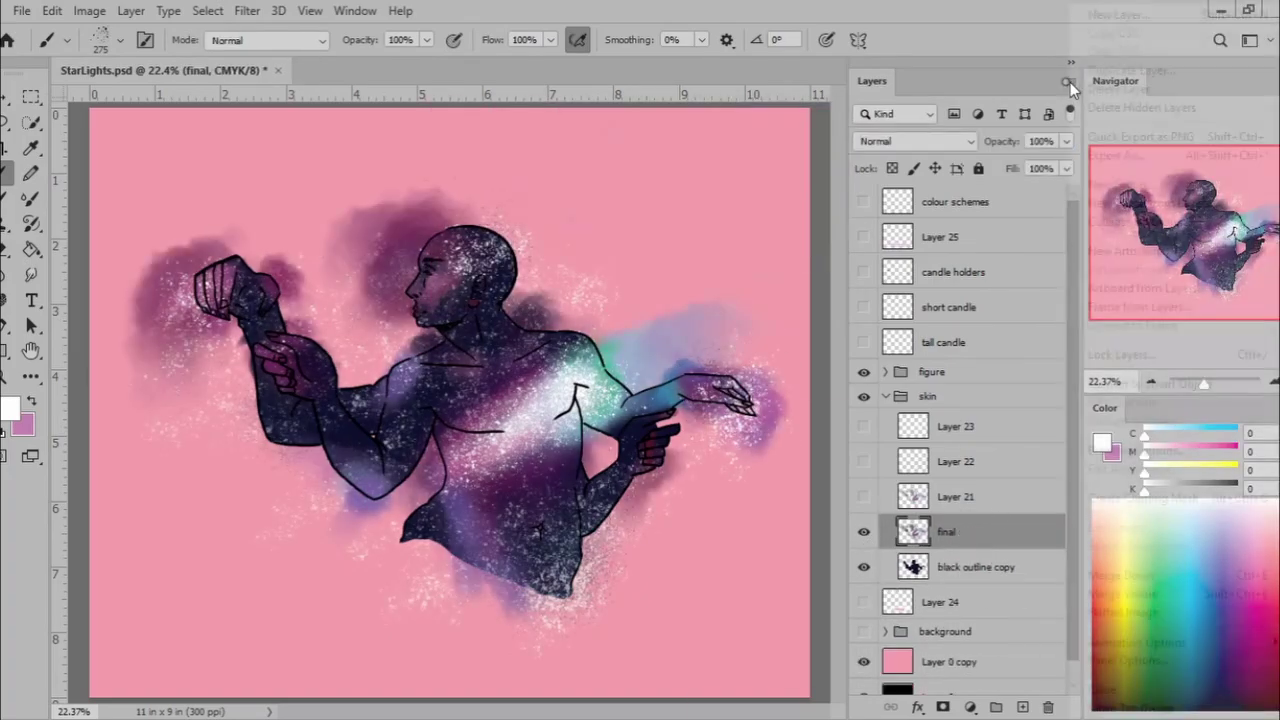
click(864, 456)
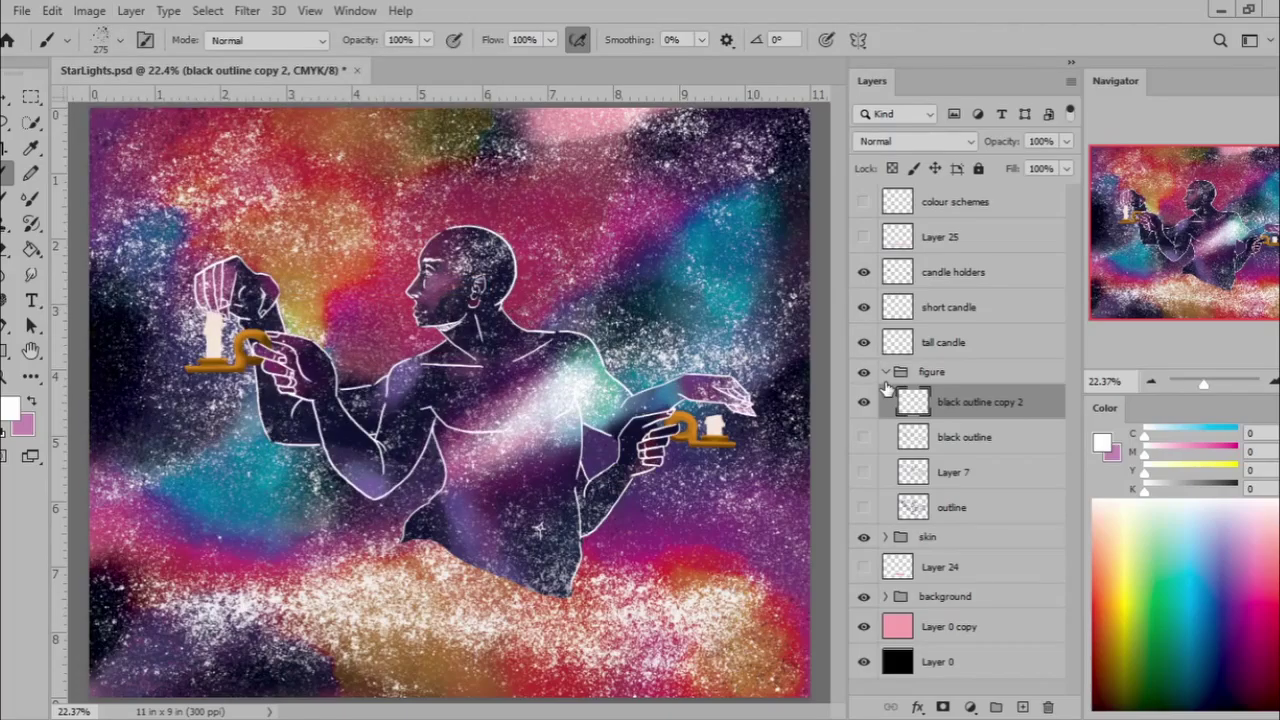
click(944, 455)
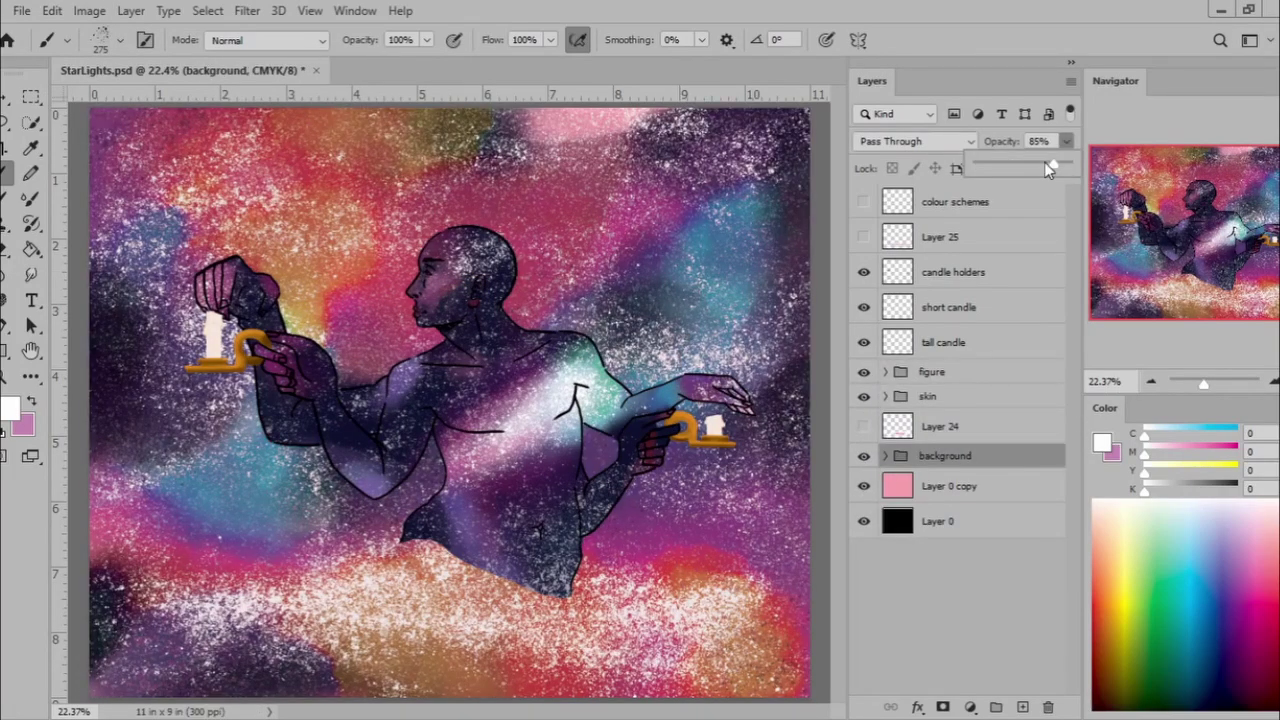
click(864, 486)
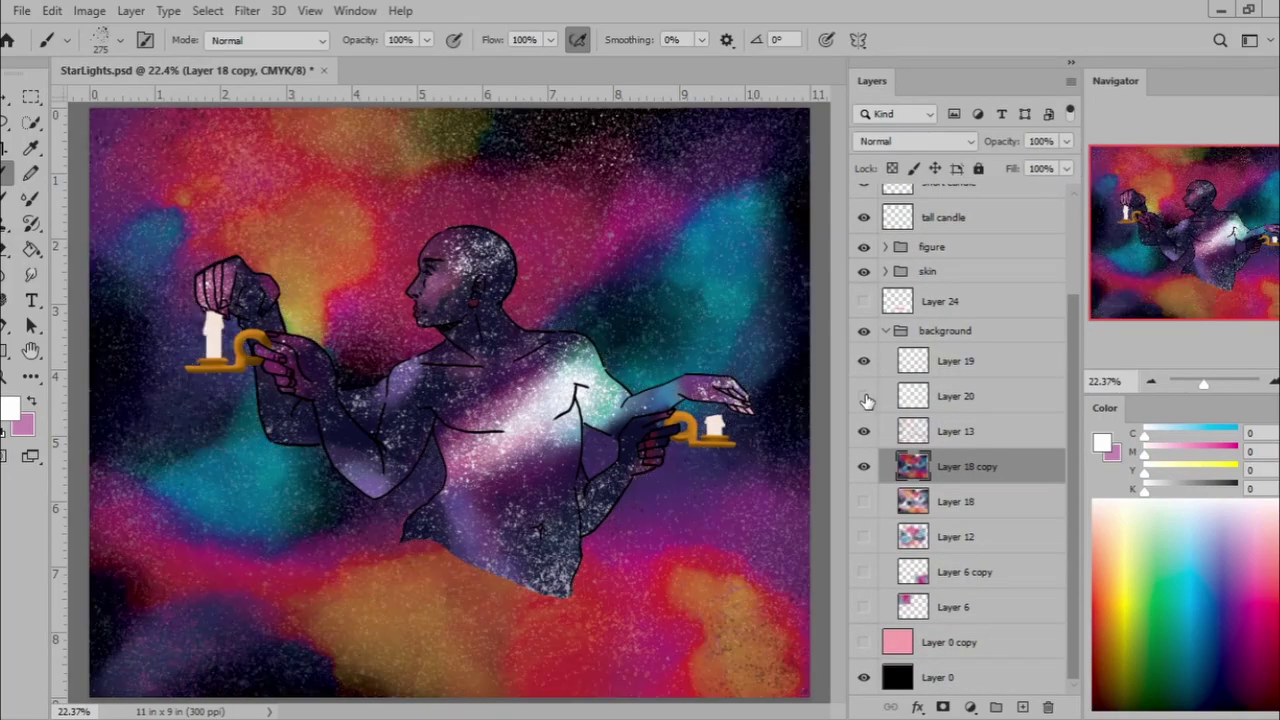
Hide the pink clouds and paint white sparkle clouds along the canvas bottom on new Layer 26.
click(864, 427)
click(940, 237)
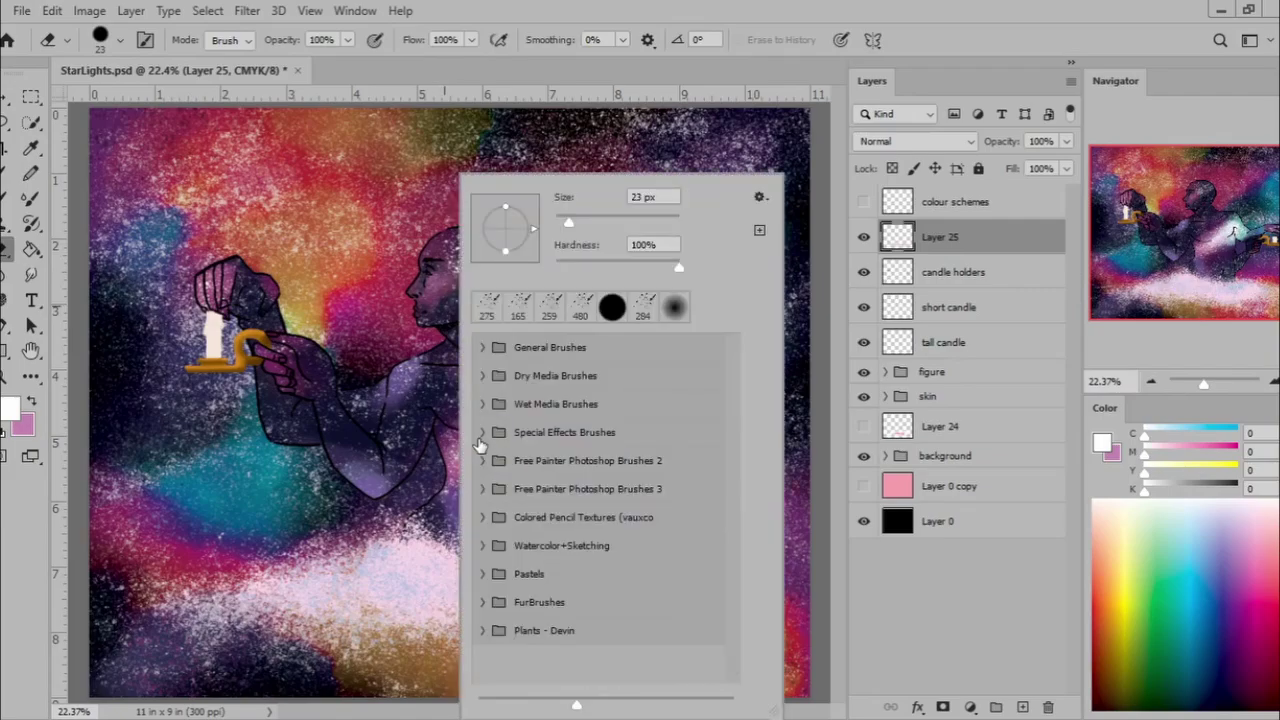
key(ctrl+shift+n)
key(Return)
drag(300, 570, 620, 600)
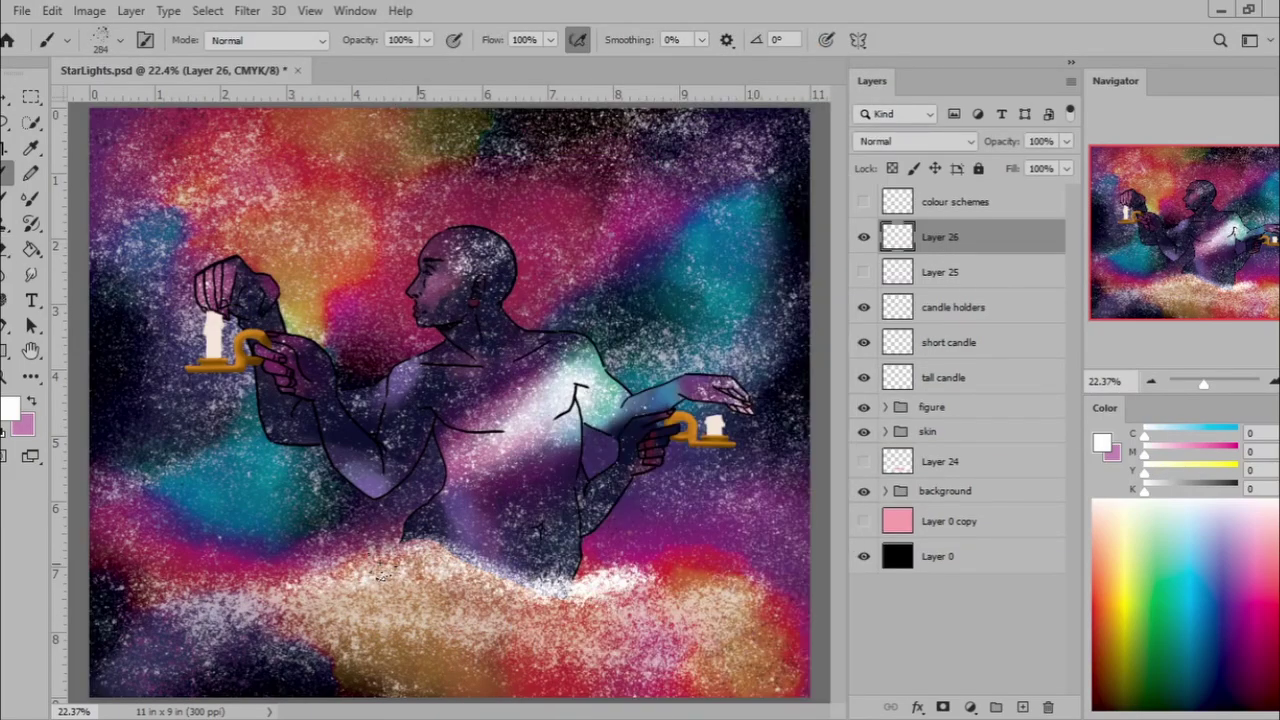
drag(350, 560, 700, 605)
Add Layer 27 with white sparkles behind the waist, and more along the bottom on Layer 26.
click(940, 461)
key(ctrl+shift+n)
key(Return)
drag(230, 560, 700, 580)
click(940, 237)
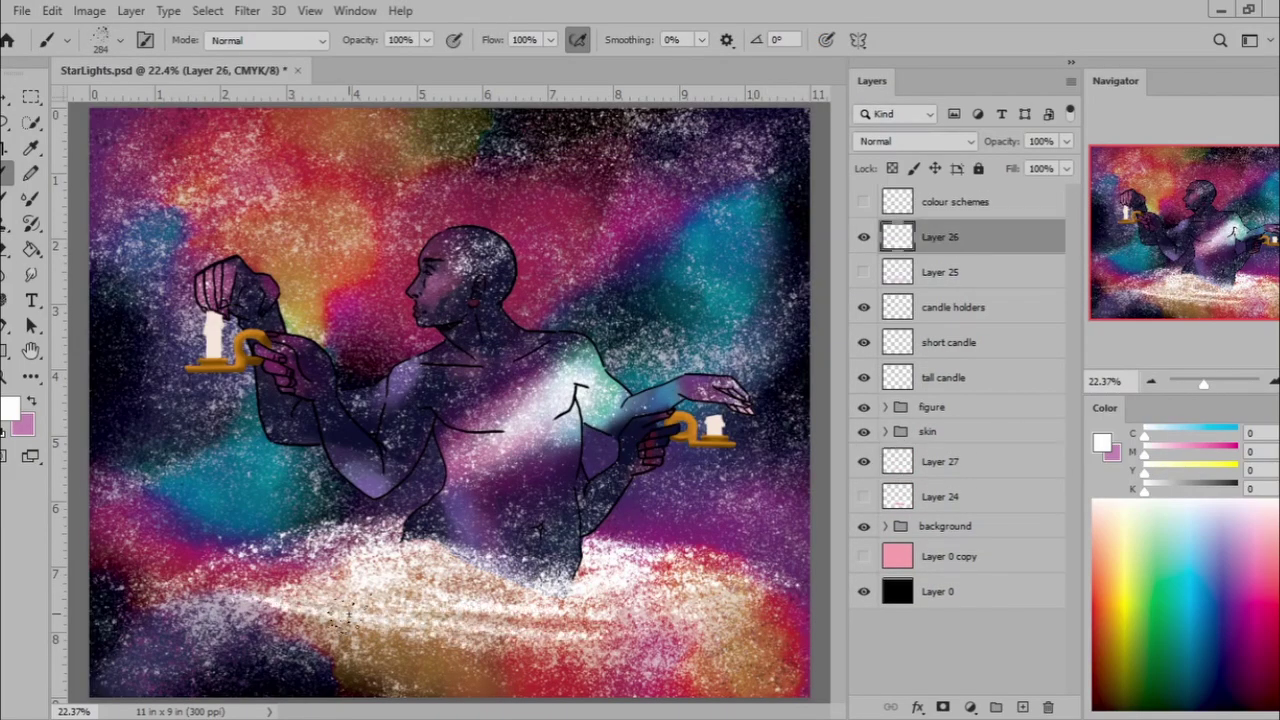
drag(250, 600, 705, 648)
In the skin group, draw a dark blue rectangle over the canvas on the outline copy.
click(885, 431)
click(975, 602)
click(975, 637)
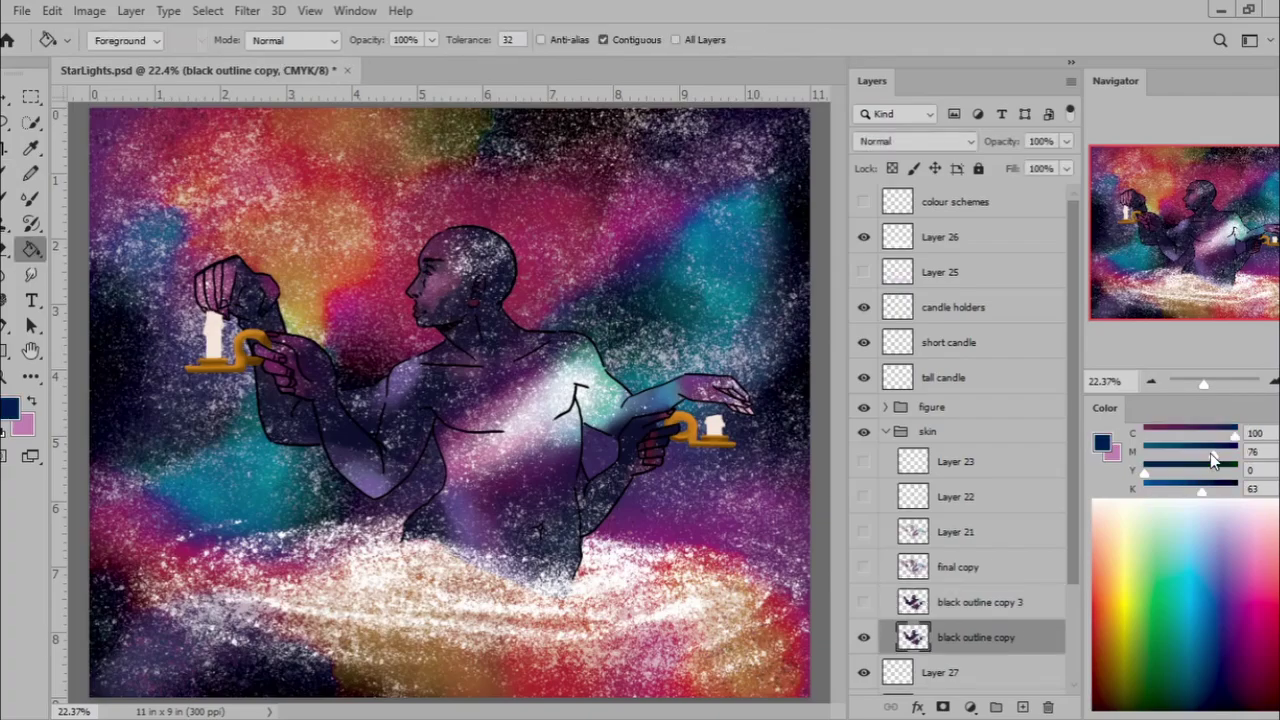
key(u)
drag(145, 160, 757, 672)
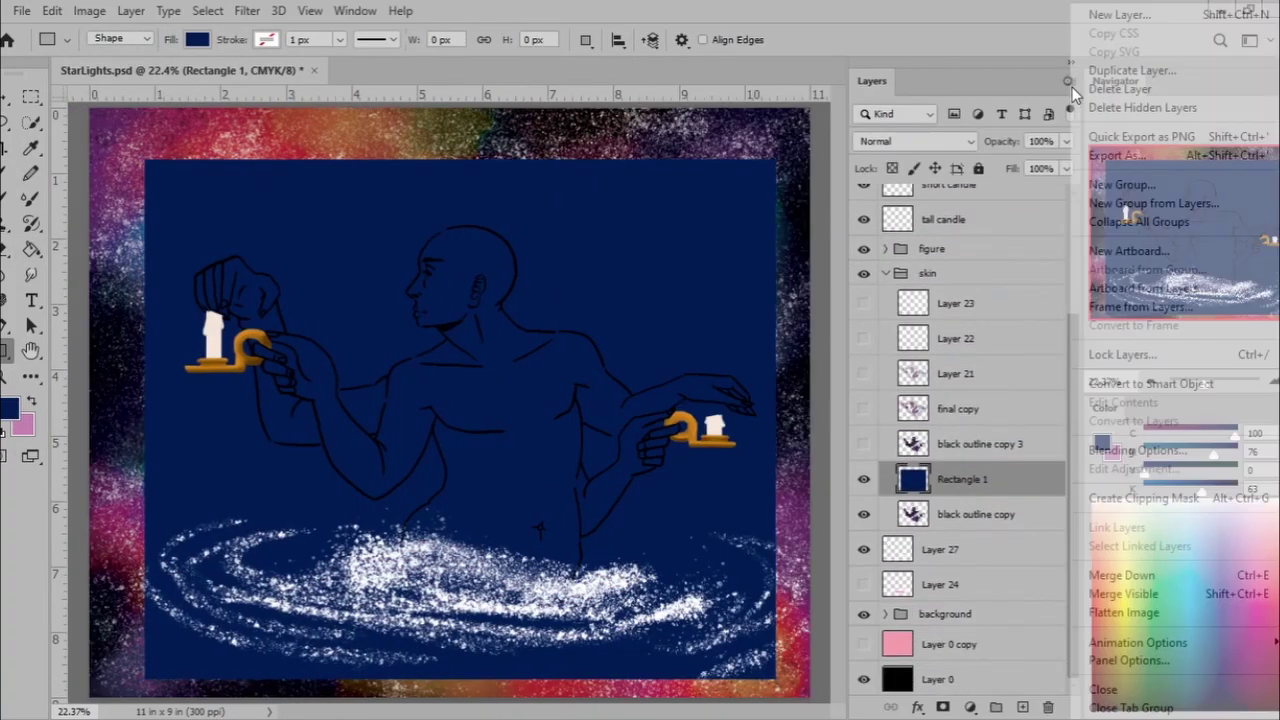
Duplicate the black outline layer as black outline copy 4, keeping Normal blending.
click(978, 477)
right_click(851, 491)
click(809, 157)
click(915, 141)
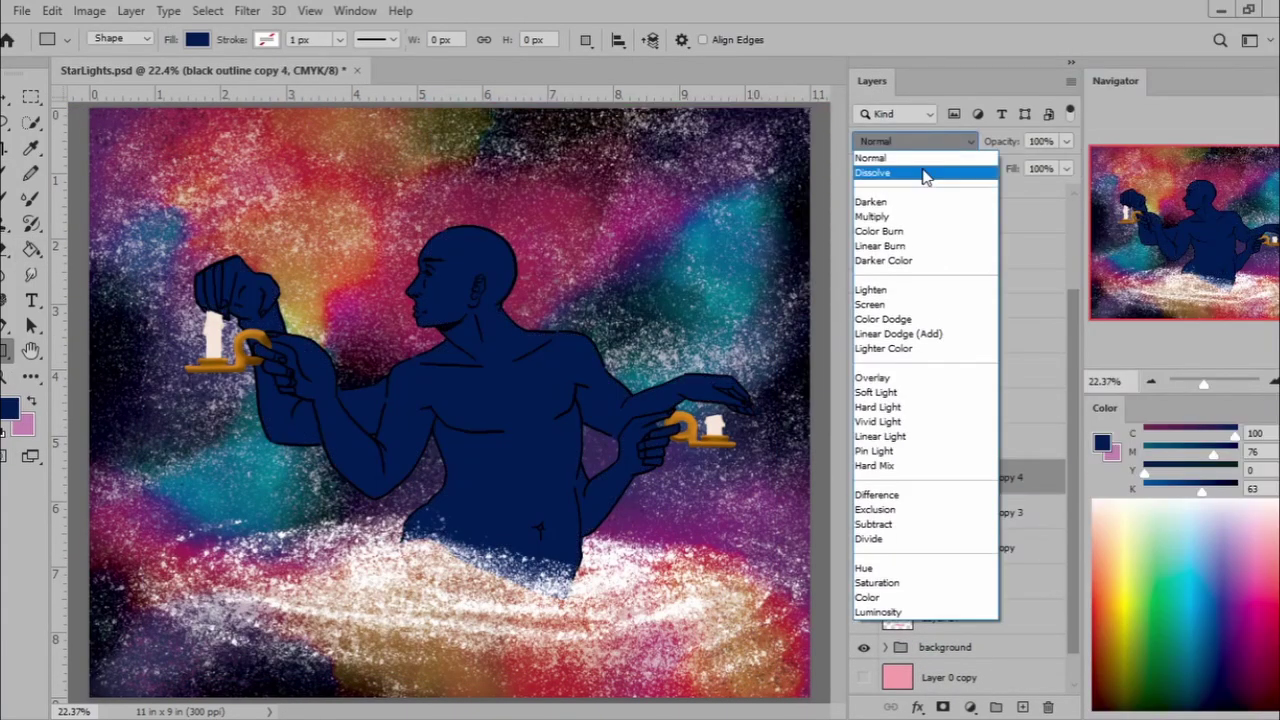
click(886, 286)
key(Down)
key(Down)
key(Down)
key(Down)
key(Down)
key(Down)
key(Home)
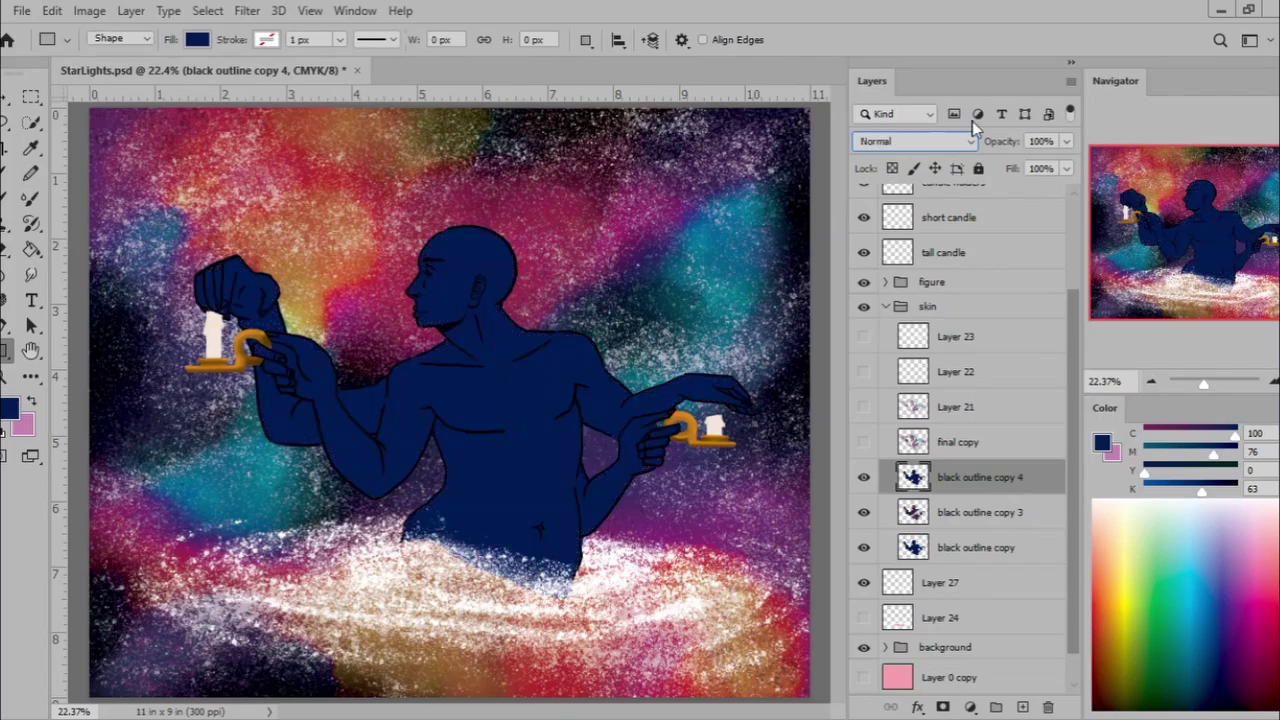
click(975, 512)
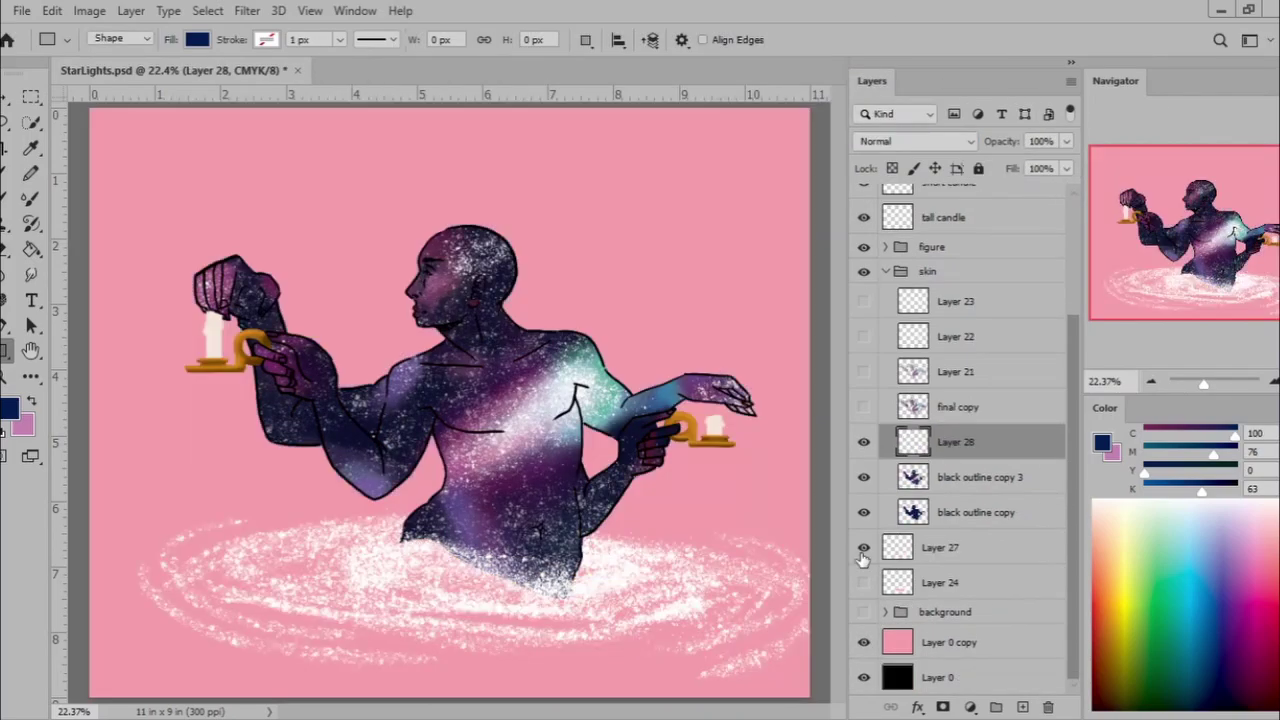
Paint dark speckles along the outline and merge Layer 28 down into 'stars back'.
key(b)
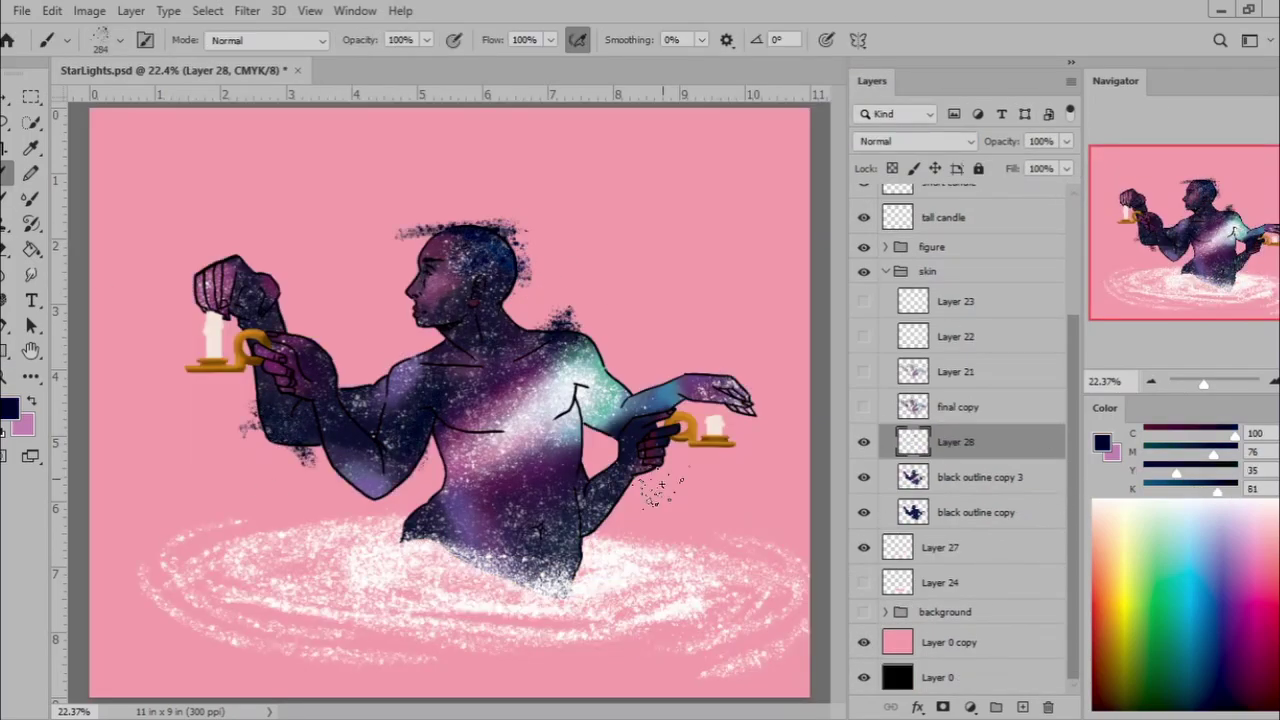
drag(660, 488, 615, 500)
scroll(951, 300, up, 3)
scroll(1043, 500, down, 3)
click(1000, 547)
text(stars back)
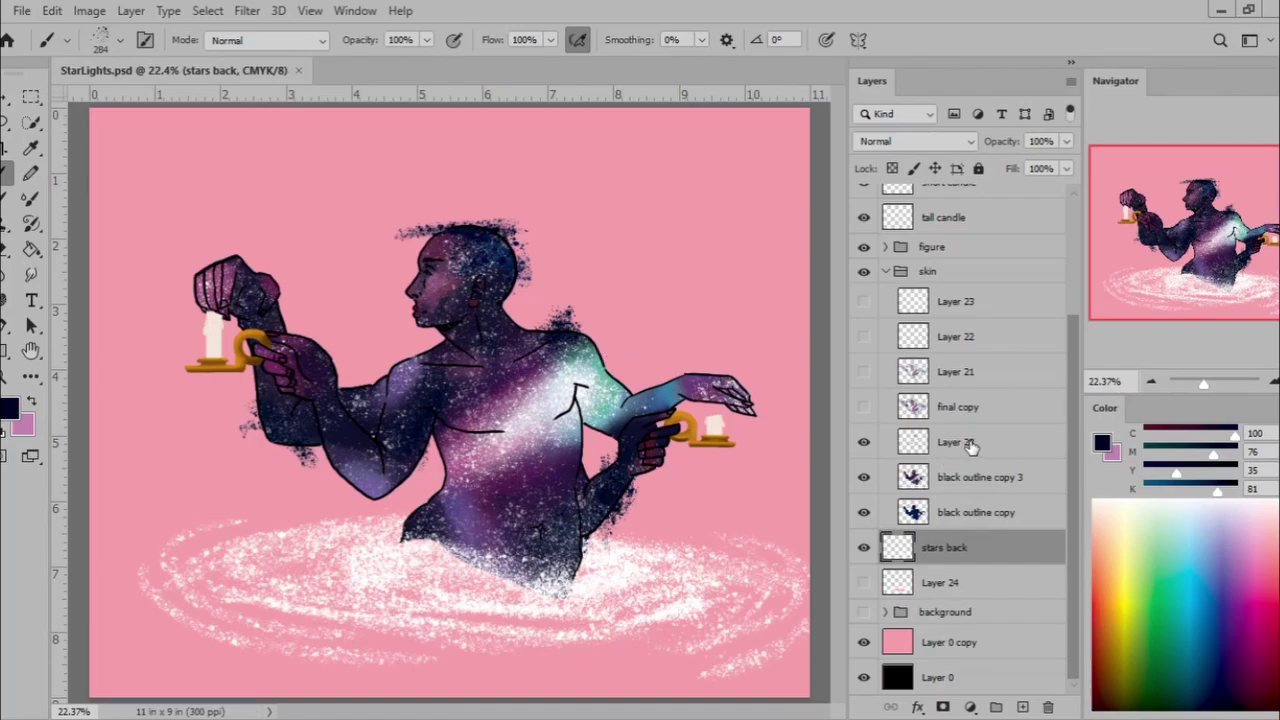
click(970, 445)
click(1070, 81)
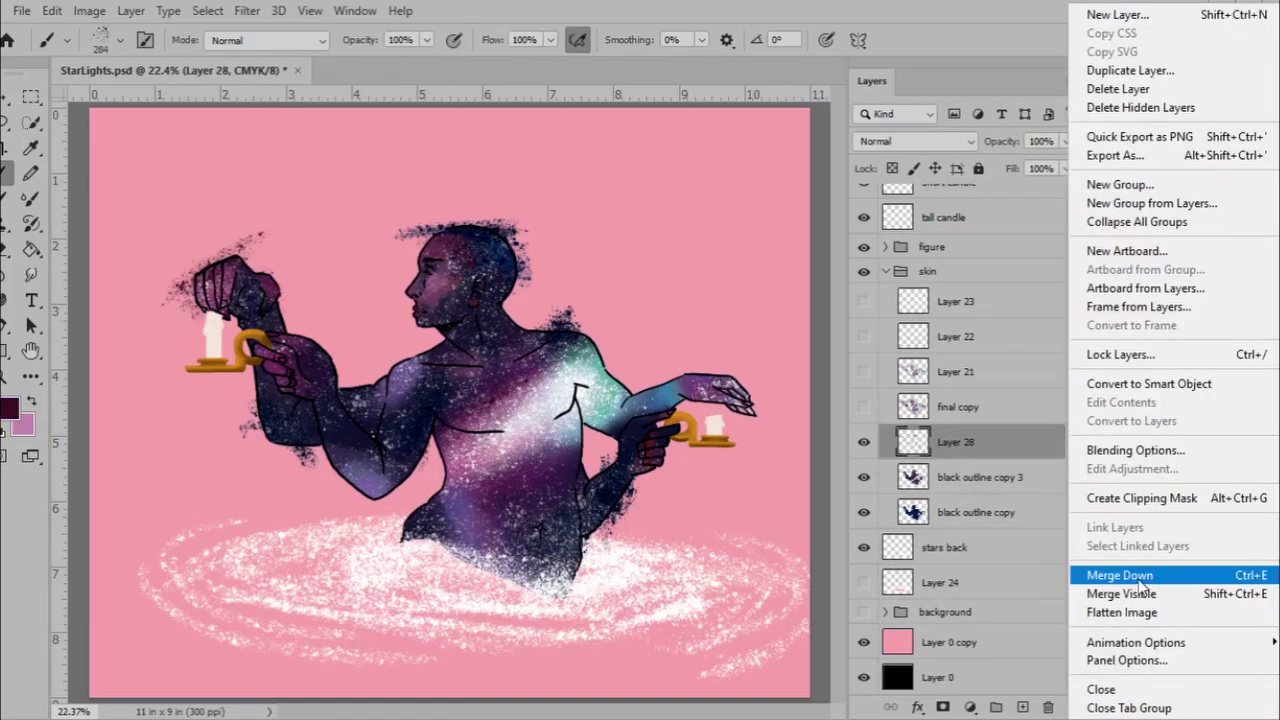
click(1014, 571)
Show the nebula again, select the candle holders layer, and pick a smudging mixer brush.
click(885, 271)
click(864, 526)
click(955, 280)
right_click(384, 172)
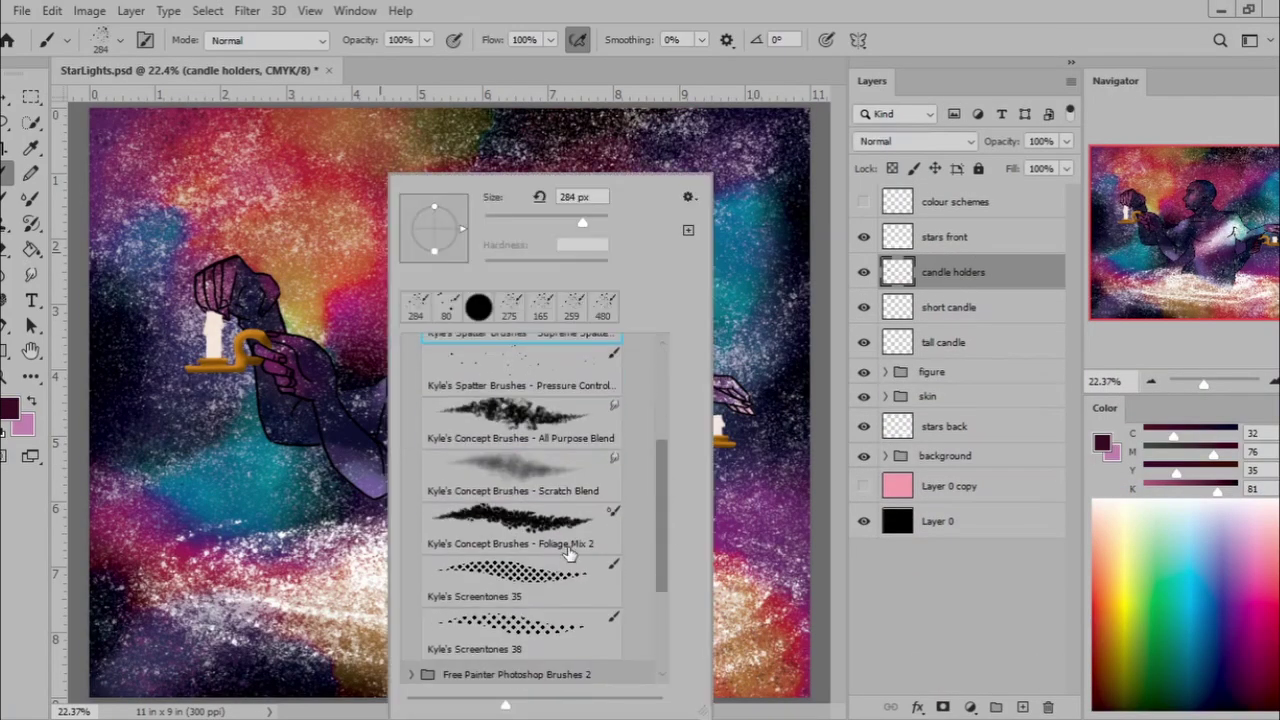
click(118, 40)
scroll(150, 450, down, 3)
click(31, 273)
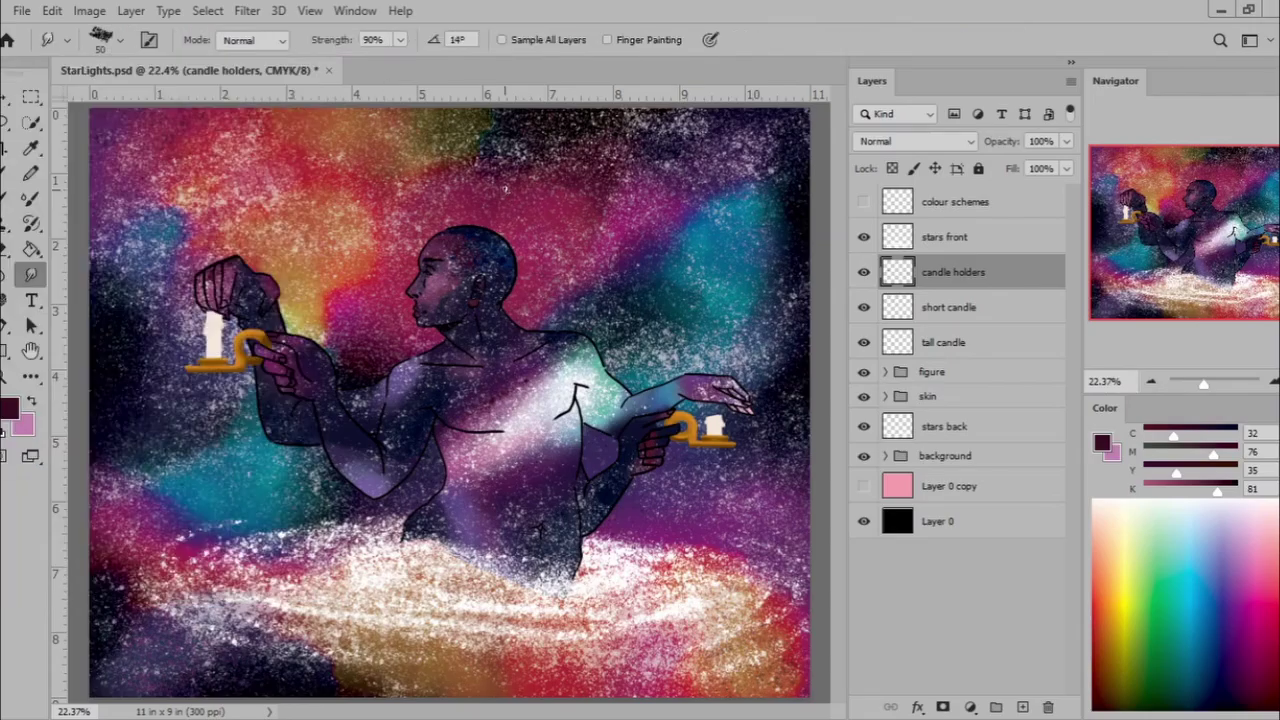
Lower the tall candle layer's opacity to 80%.
scroll(220, 340, up, 5)
key(e)
click(943, 342)
key(8)
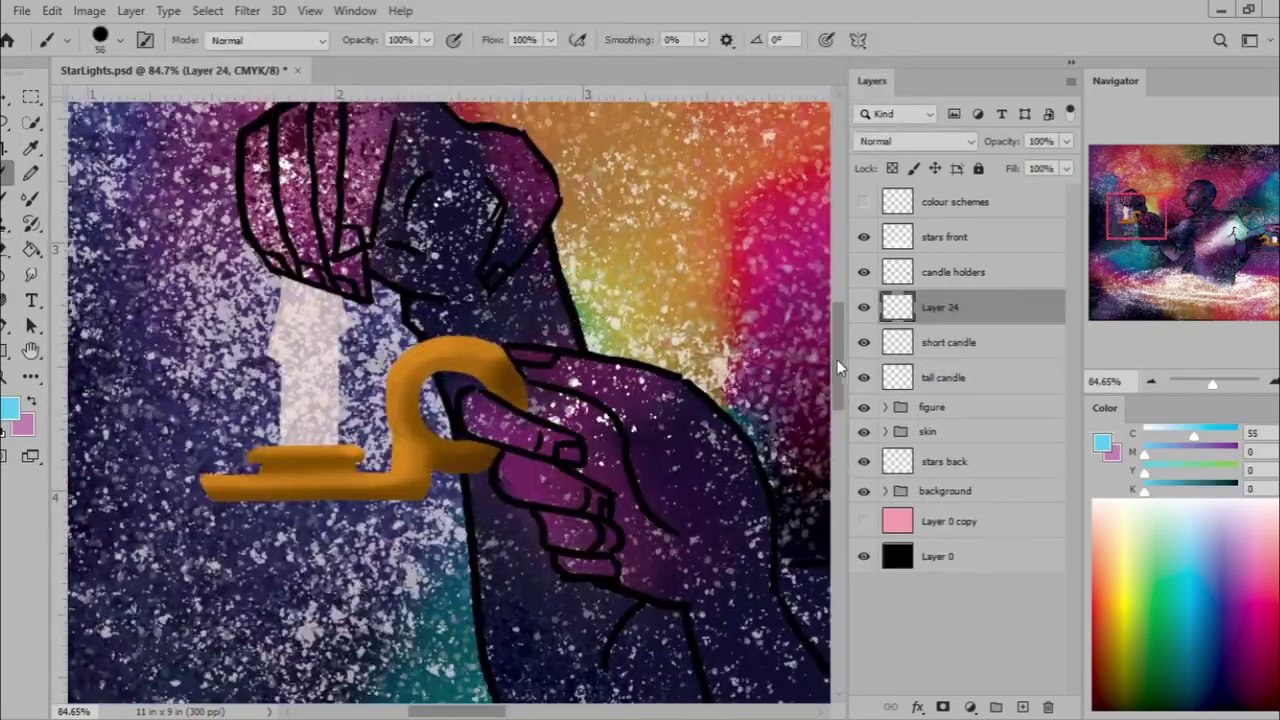
Load the candle holder shape as a selection and pick a darker orange with a size-34 brush.
click(953, 272)
ctrl+click(897, 272)
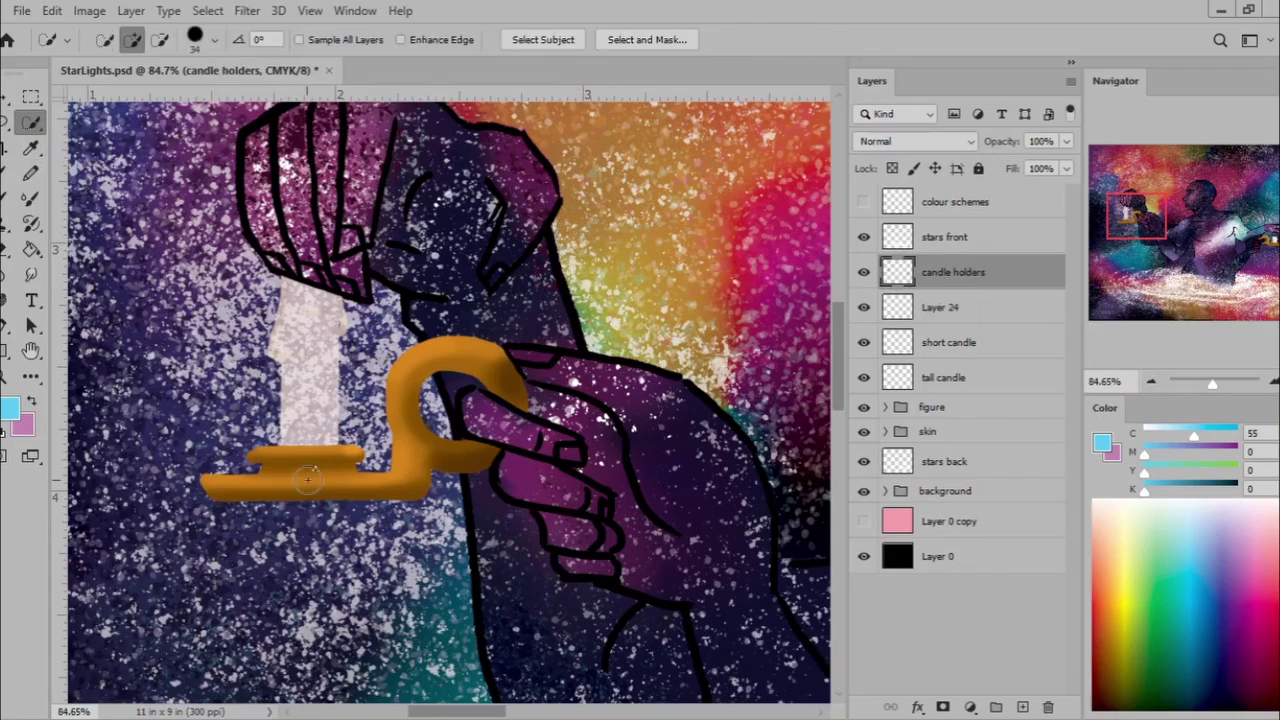
key(i)
click(320, 485)
key(b)
key(bracketleft)
key(bracketleft)
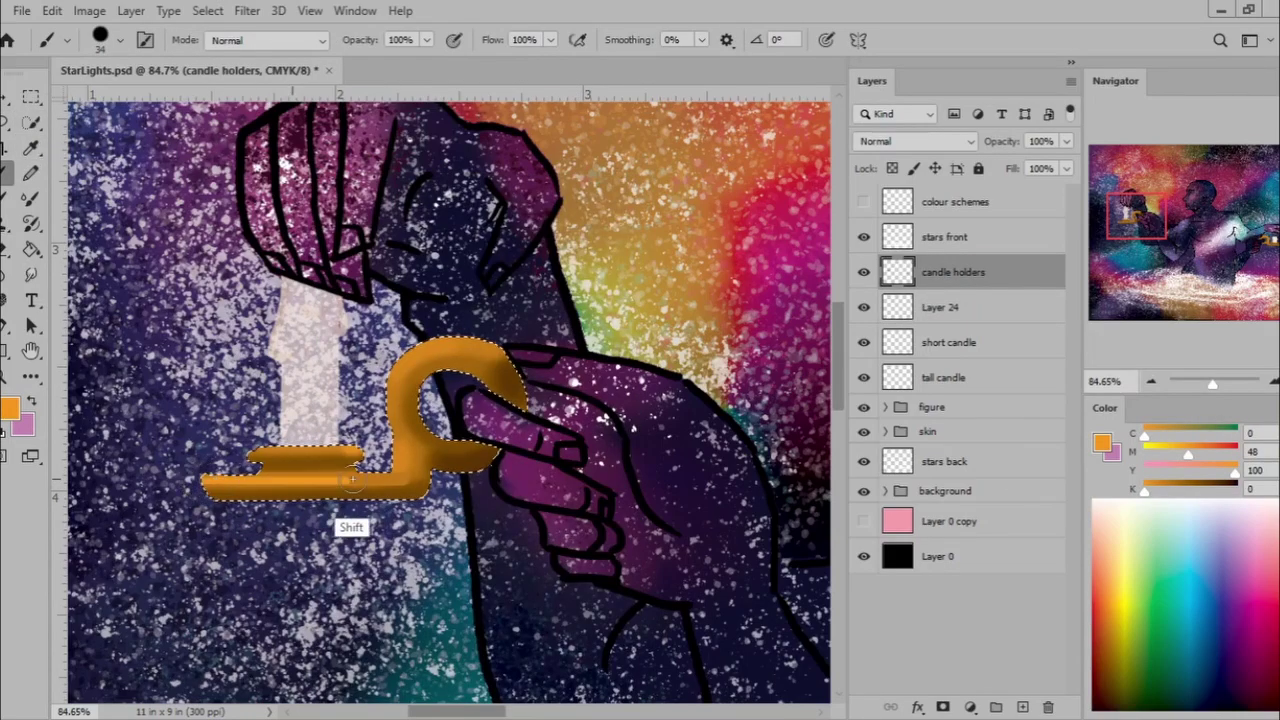
alt+click(290, 485)
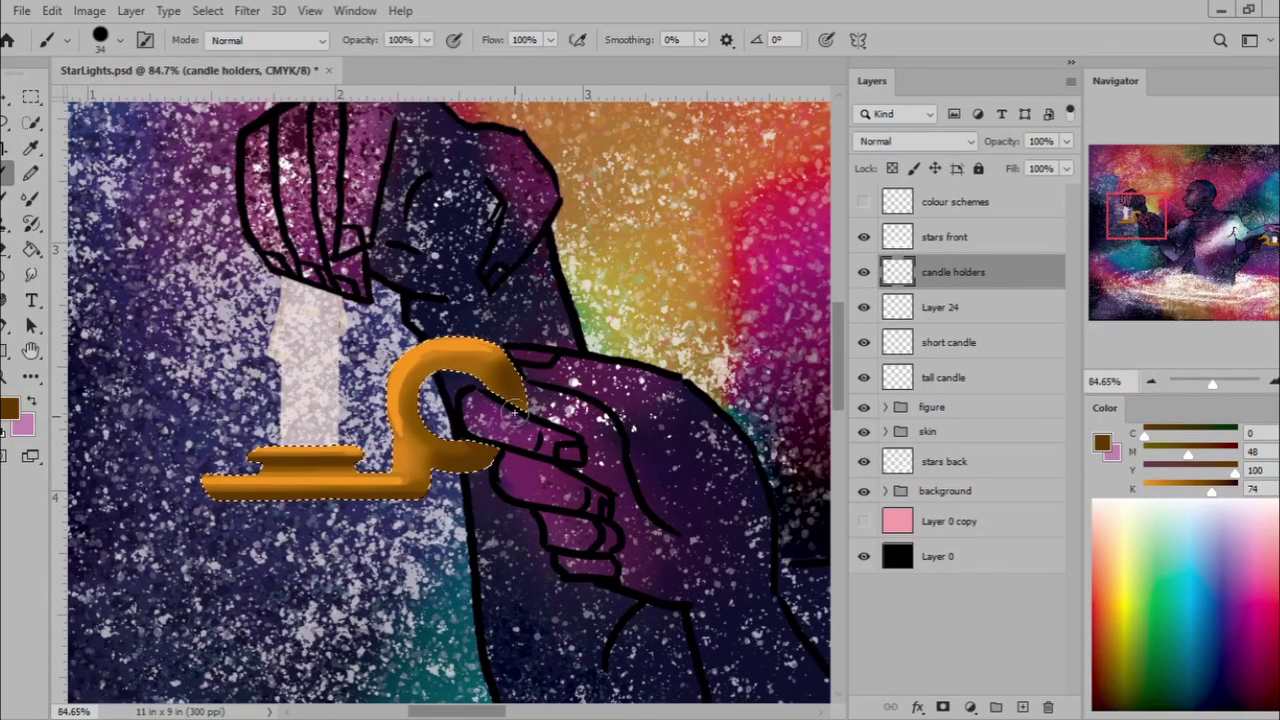
Sample browns from the holder base and shade the right candle holder darker.
right_click(284, 472)
key(Escape)
alt+click(248, 470)
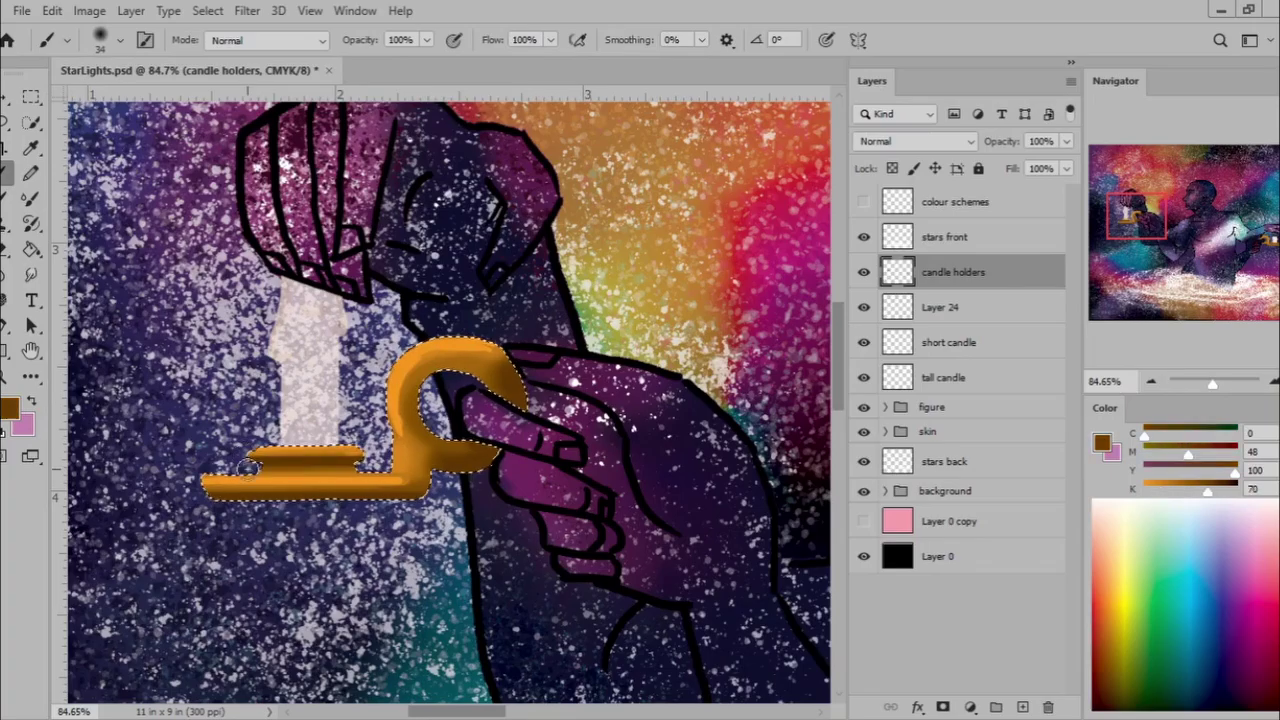
alt+click(255, 457)
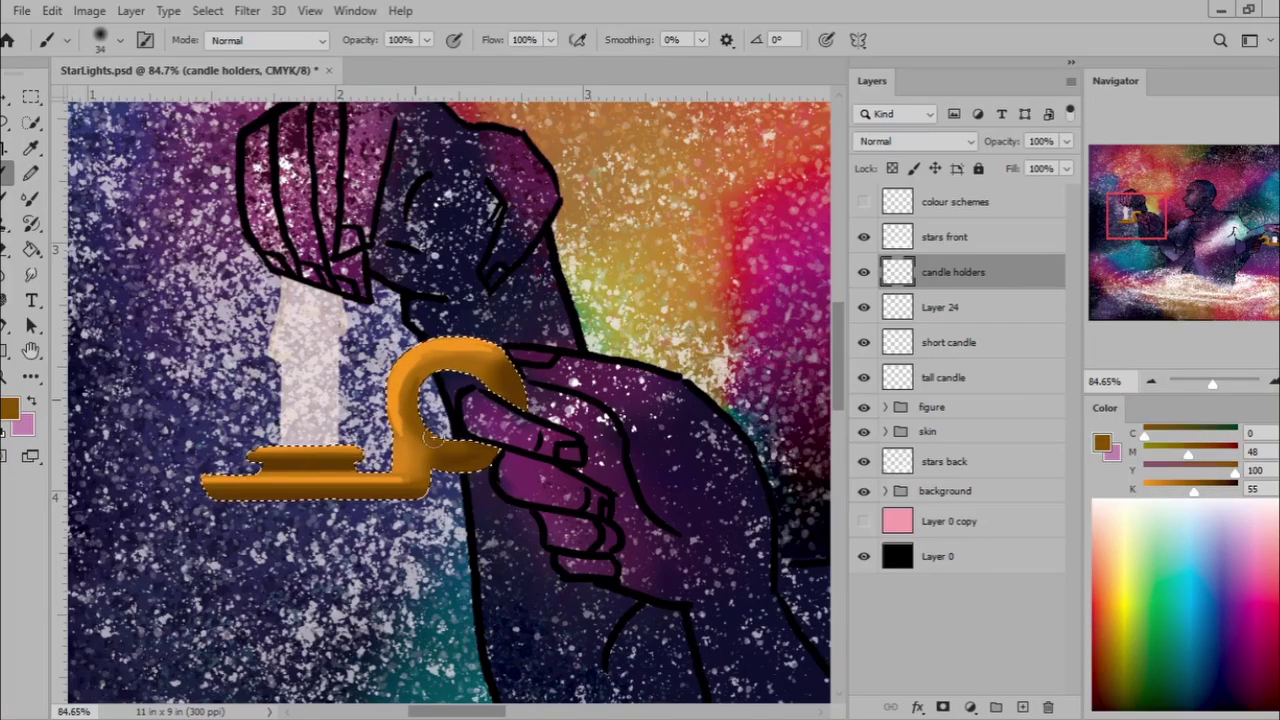
drag(432, 437, 150, 430)
alt+click(577, 425)
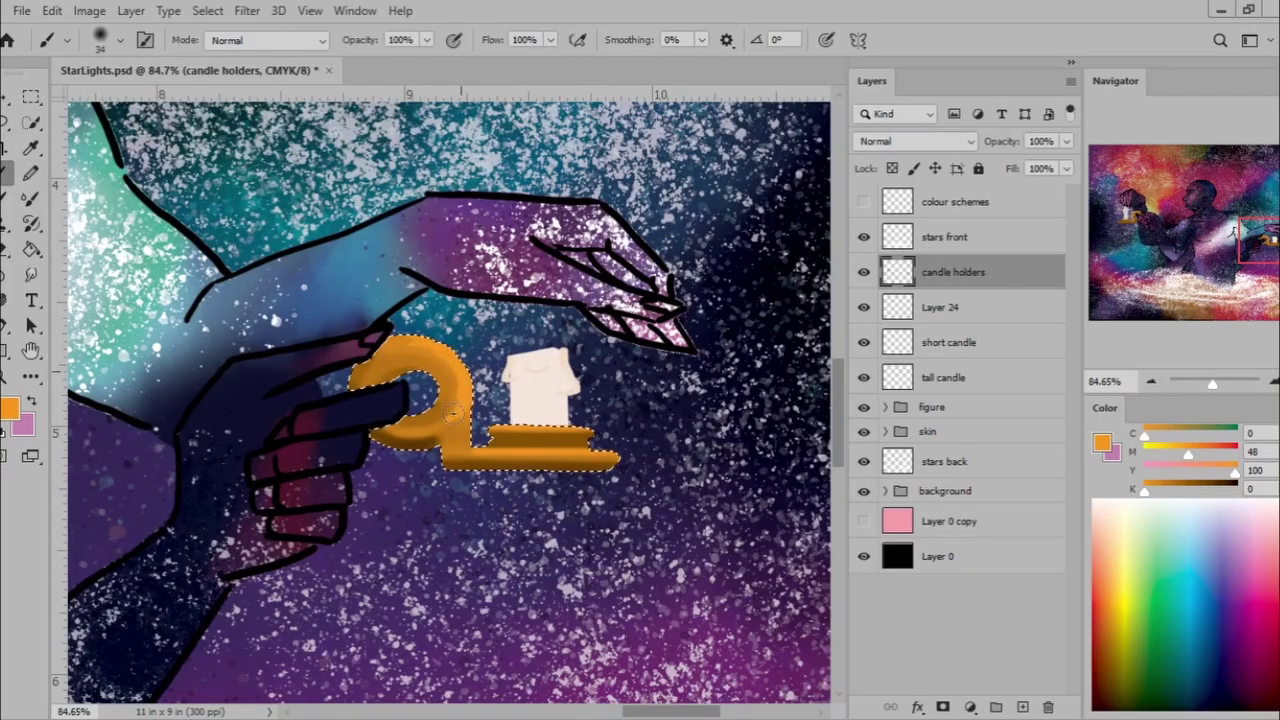
key(shift)
key(shift)
key(shift)
click(503, 246)
drag(1217, 490, 1157, 491)
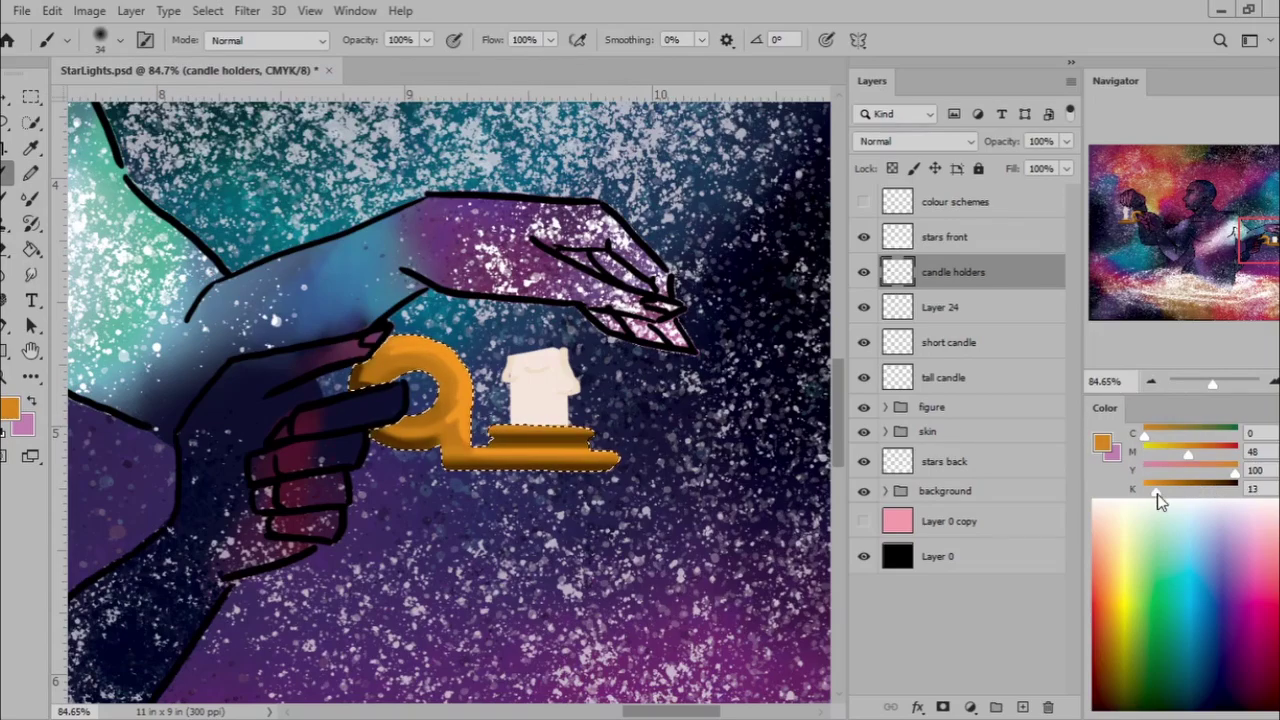
alt+click(403, 421)
Add a new layer for the flame and browse the basic Shapes set.
right_click(8, 349)
click(100, 453)
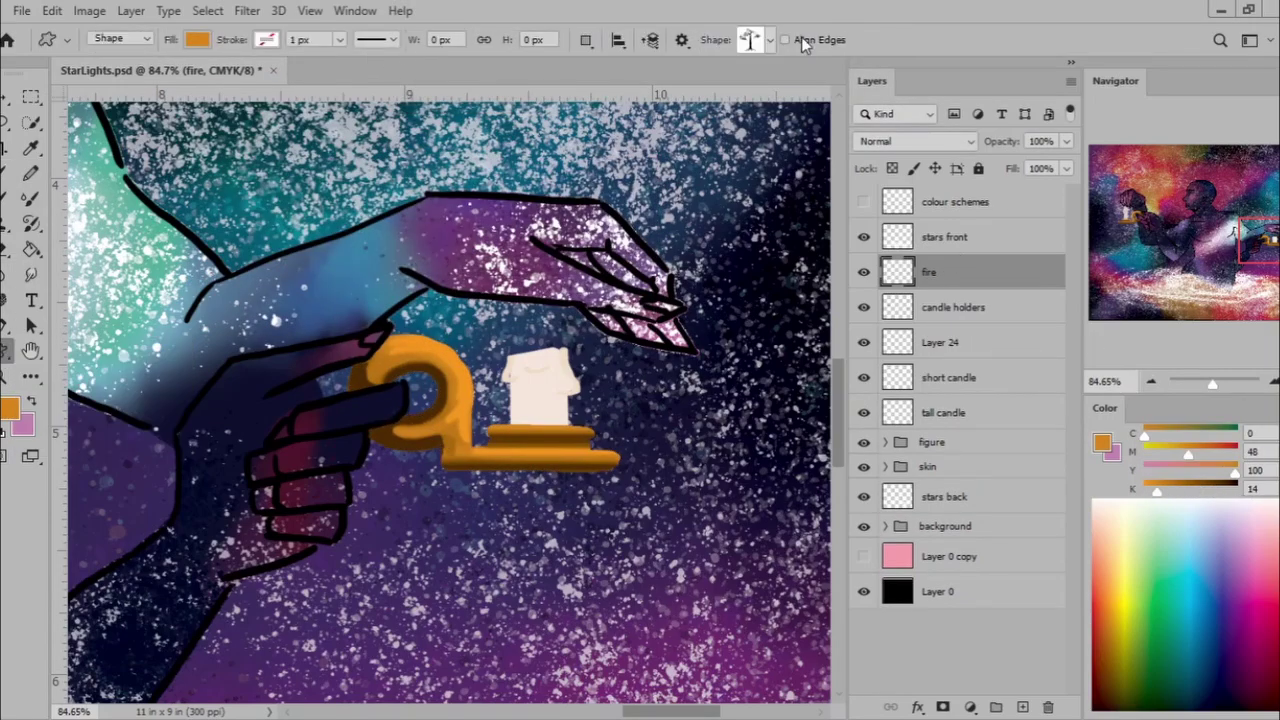
click(750, 40)
mouse_move(839, 170)
mouse_down()
mouse_move(840, 380)
mouse_move(844, 260)
mouse_up()
click(684, 408)
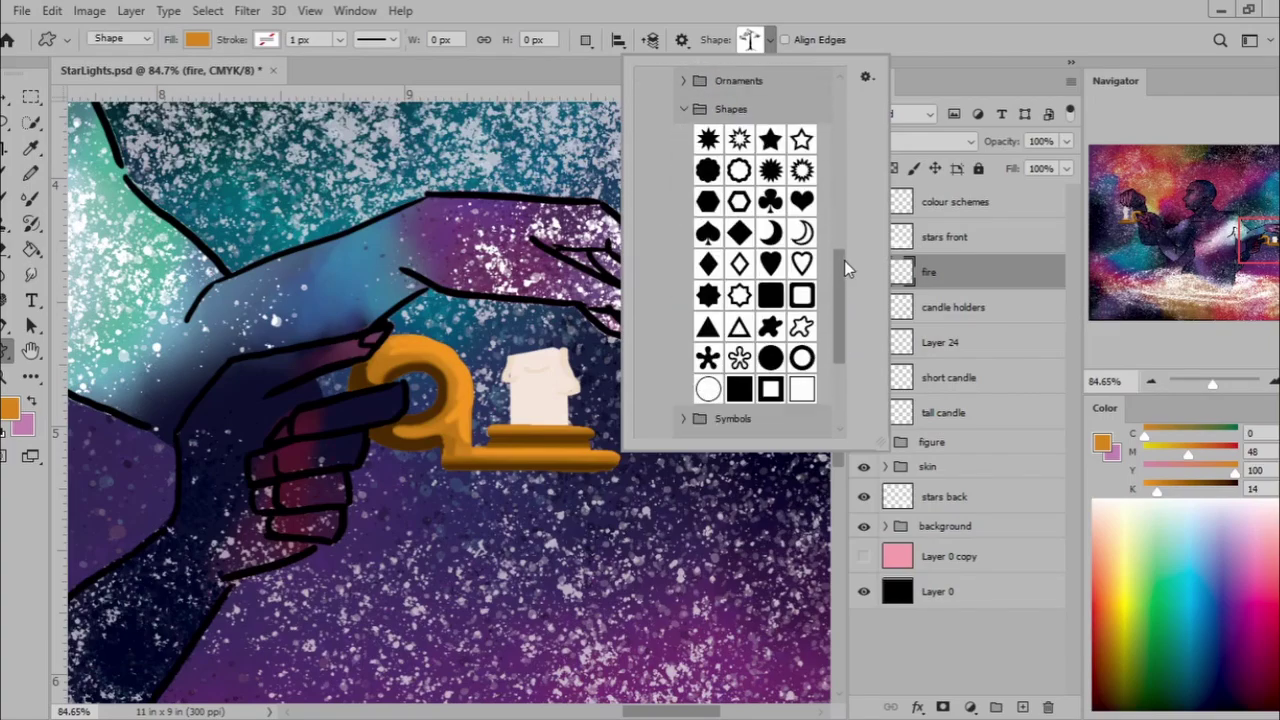
Paint an orange teardrop flame with a hard round brush and scale it onto the wick.
key(b)
right_click(652, 420)
double_click(779, 431)
drag(683, 385, 683, 383)
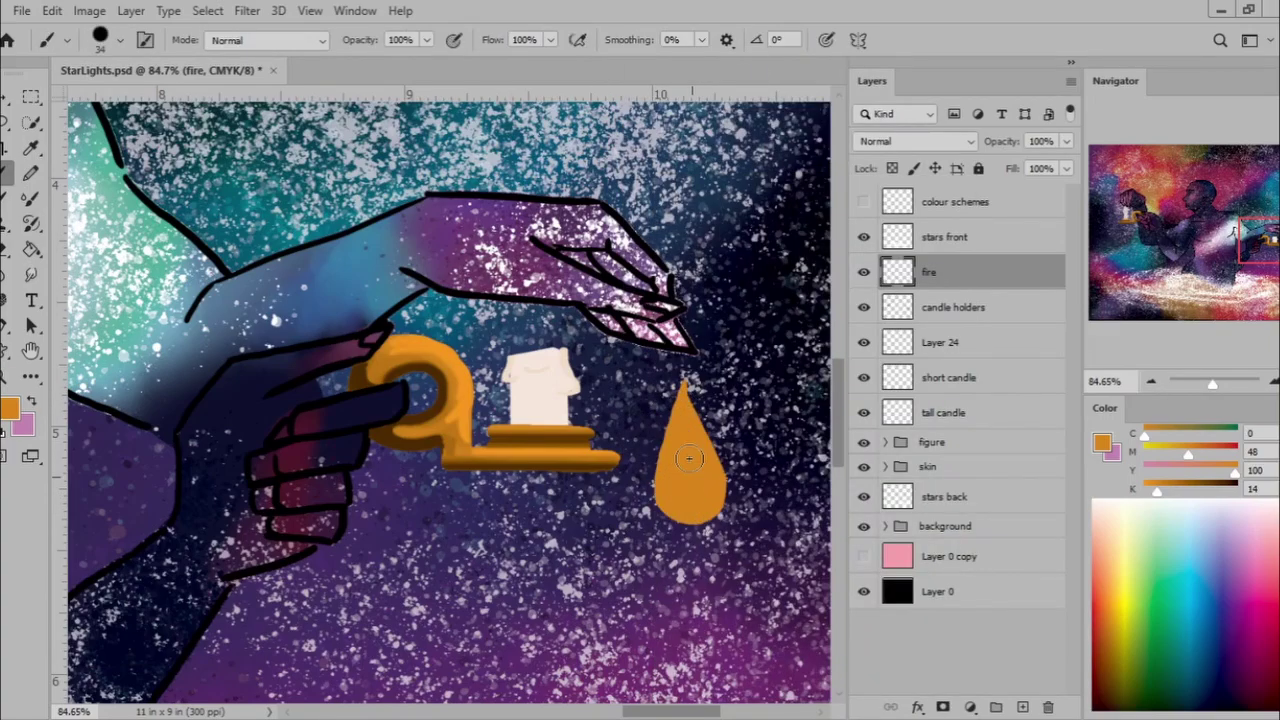
key(ctrl+t)
drag(690, 458, 528, 275)
key(Return)
Duplicate the flame and merge the copy back down.
key(ctrl+j)
key(v)
key(ctrl+0)
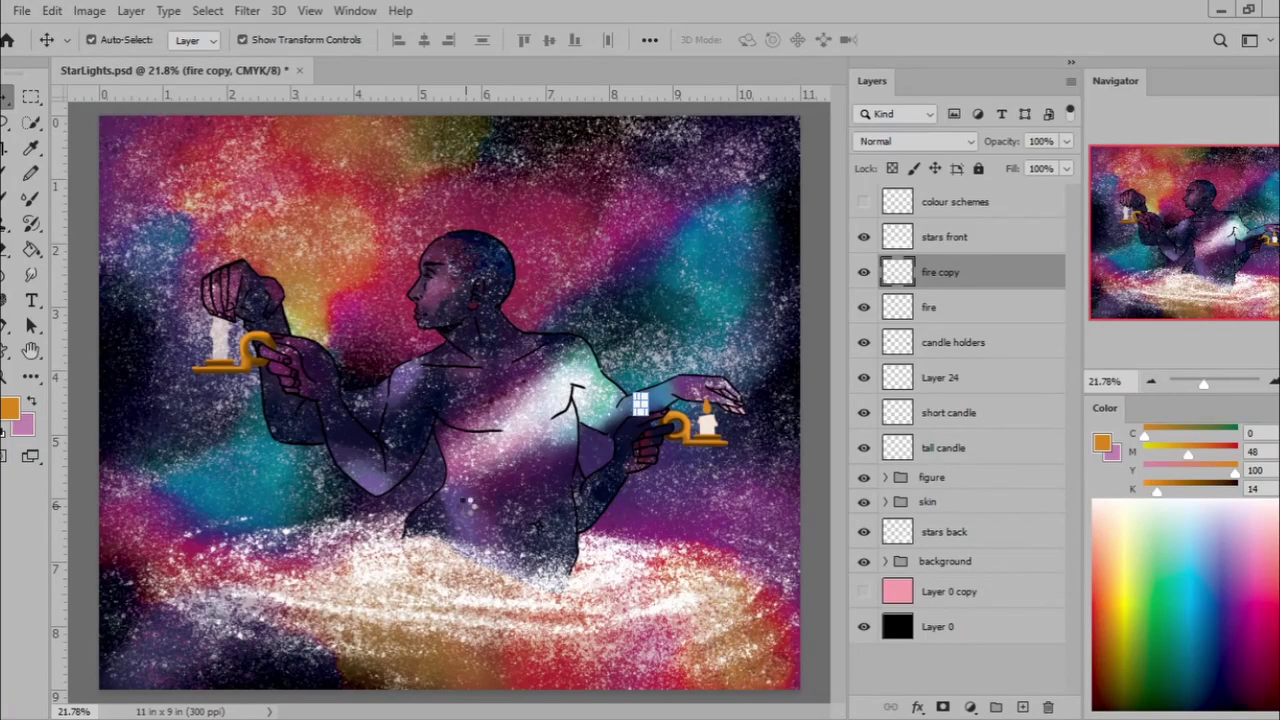
key(ctrl+e)
scroll(700, 420, up, 4)
On a new layer above fire, paint a light blue flame base and a yellow core.
key(ctrl+shift+alt+n)
key(b)
right_click(575, 180)
drag(550, 420, 566, 424)
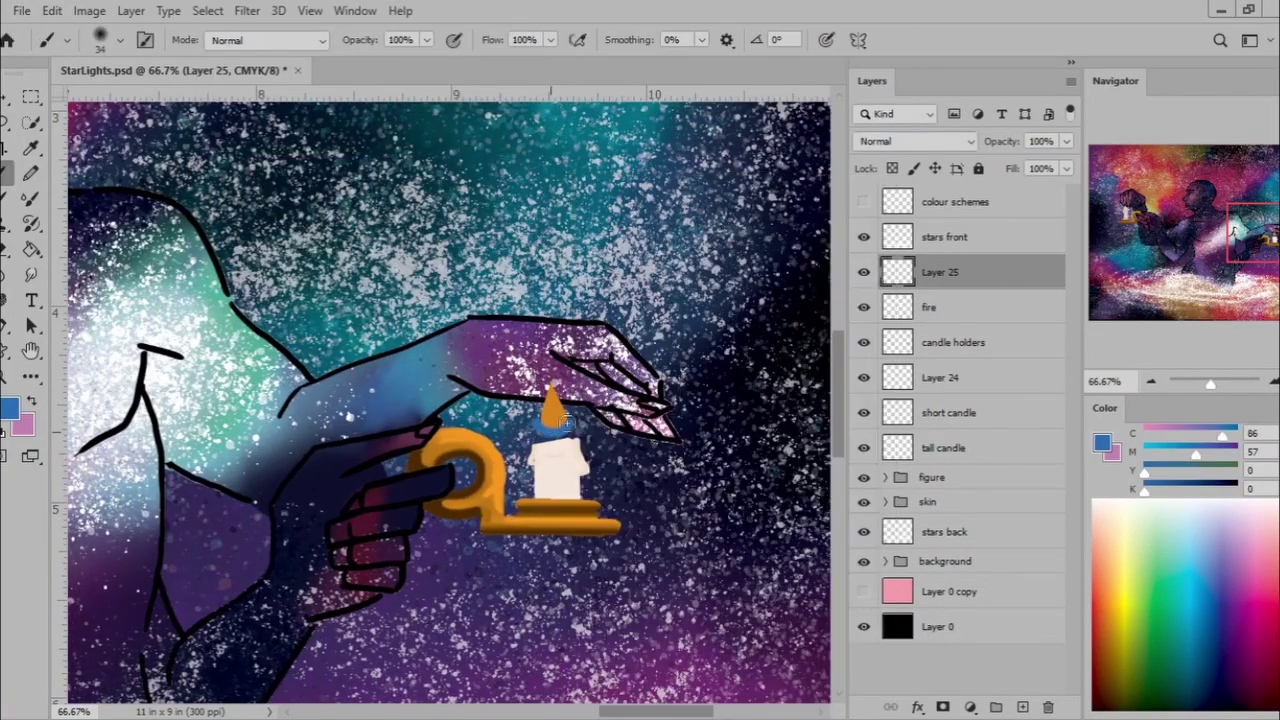
alt+click(555, 410)
scroll(530, 407, up, 5)
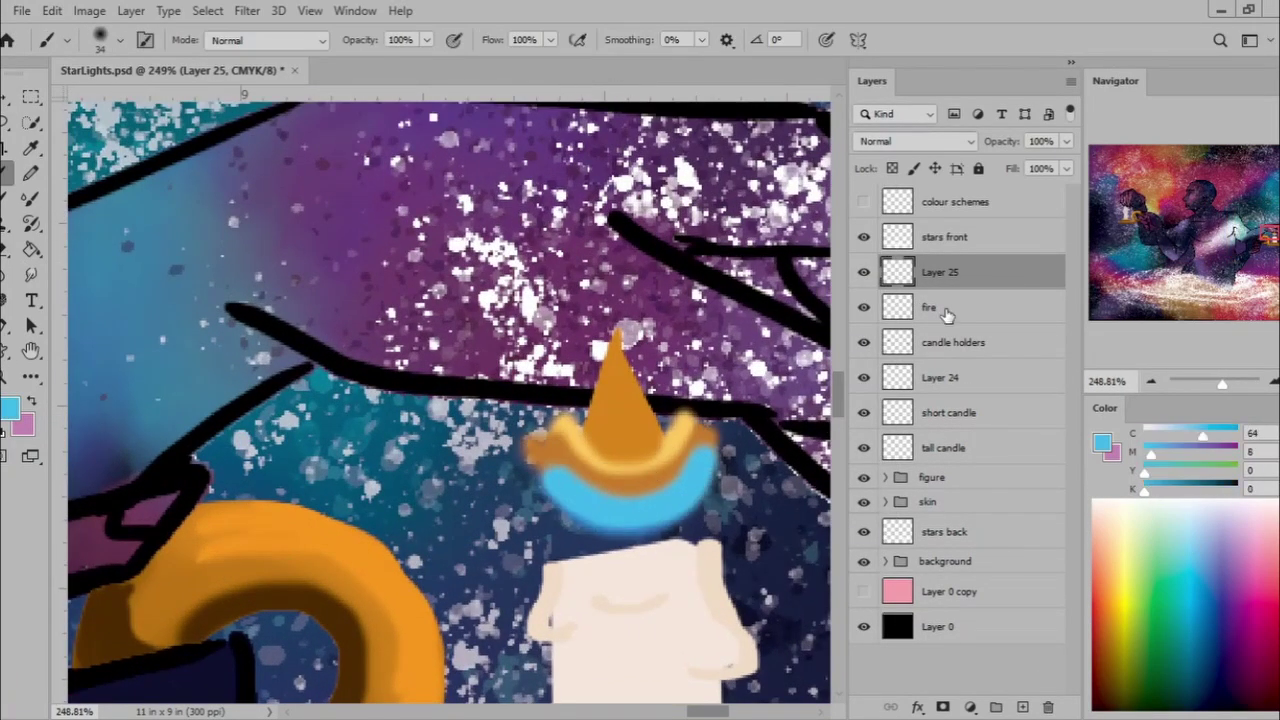
drag(610, 420, 615, 350)
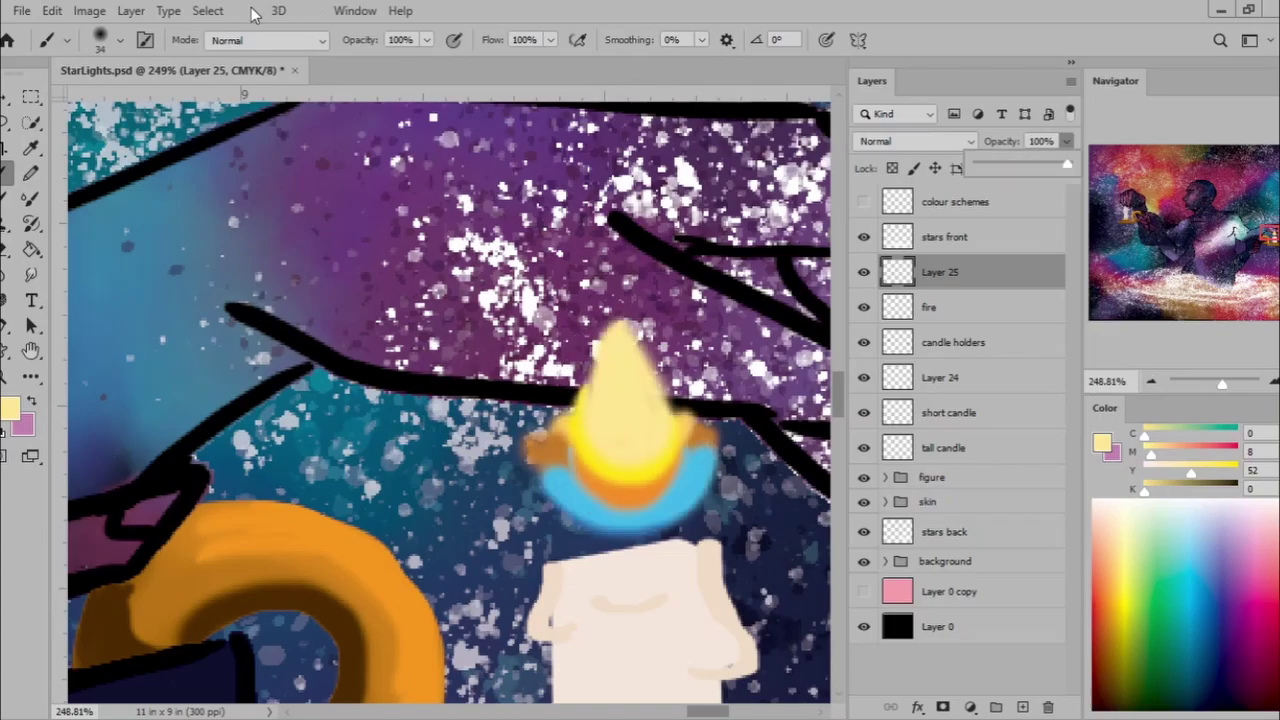
Blur the flame softly and merge Layer 25 into the fire layer.
click(247, 10)
click(903, 143)
click(1070, 81)
click(1117, 575)
key(v)
key(ctrl+minus)
key(e)
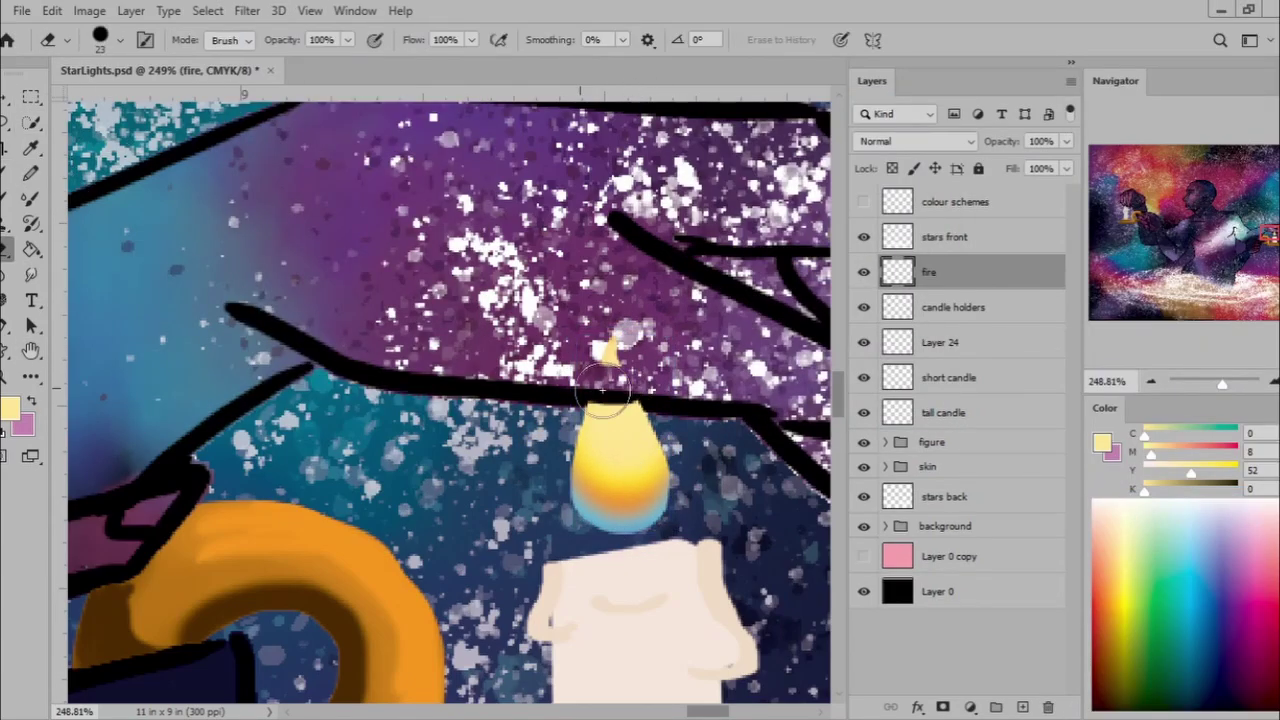
key(ctrl+minus)
Select the black outline layer in the figure group and choose a new brush.
click(885, 466)
click(933, 640)
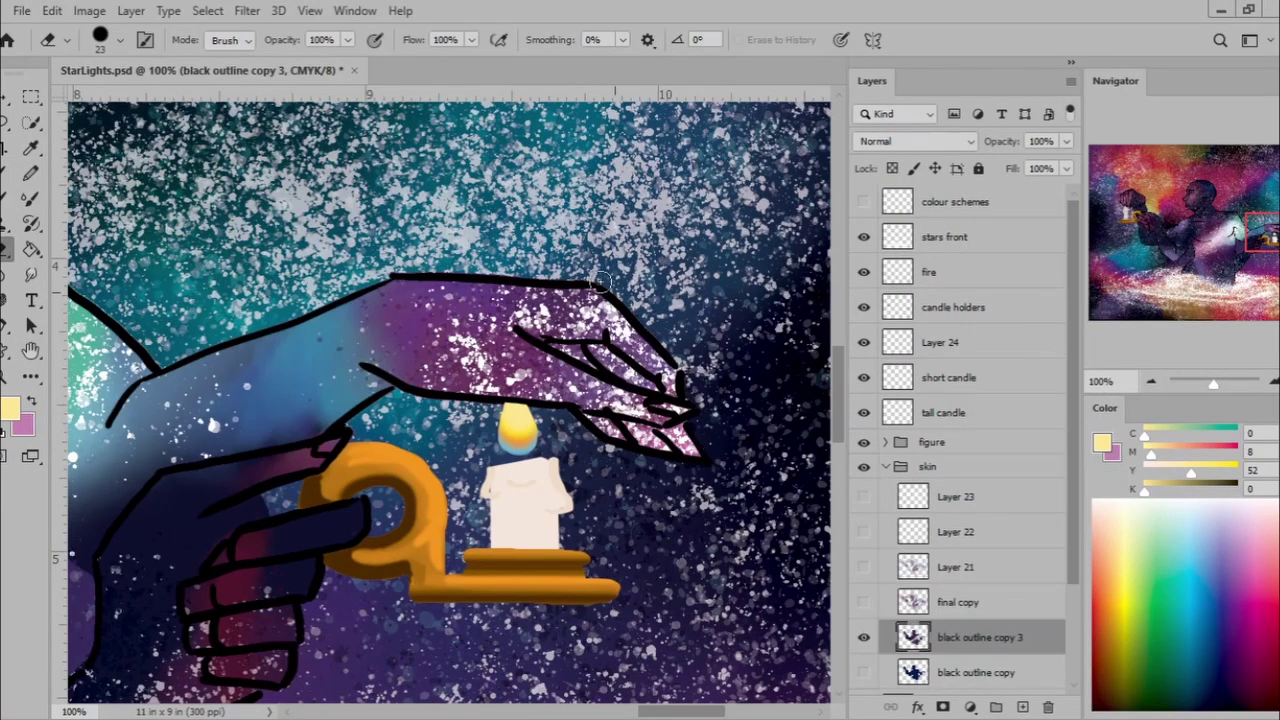
scroll(1074, 558, down, 1)
scroll(808, 365, up, 2)
scroll(808, 365, down, 2)
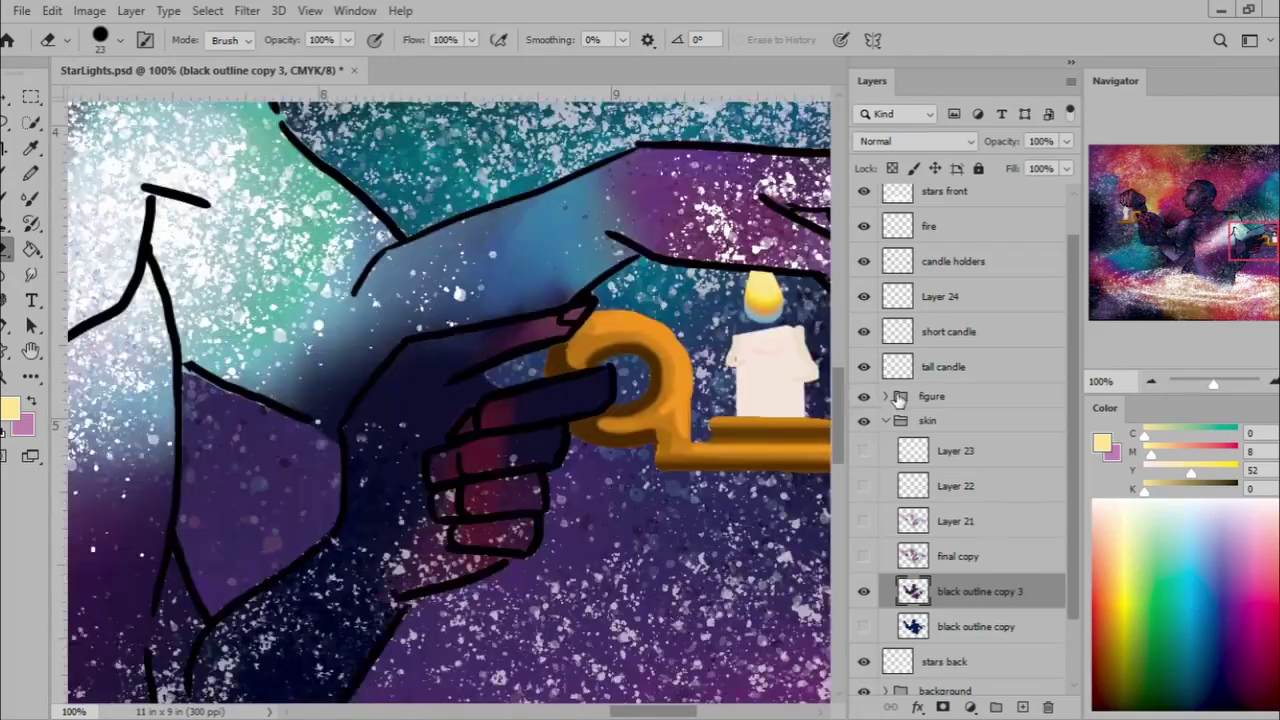
ctrl+click(808, 365)
key(b)
right_click(394, 406)
double_click(723, 400)
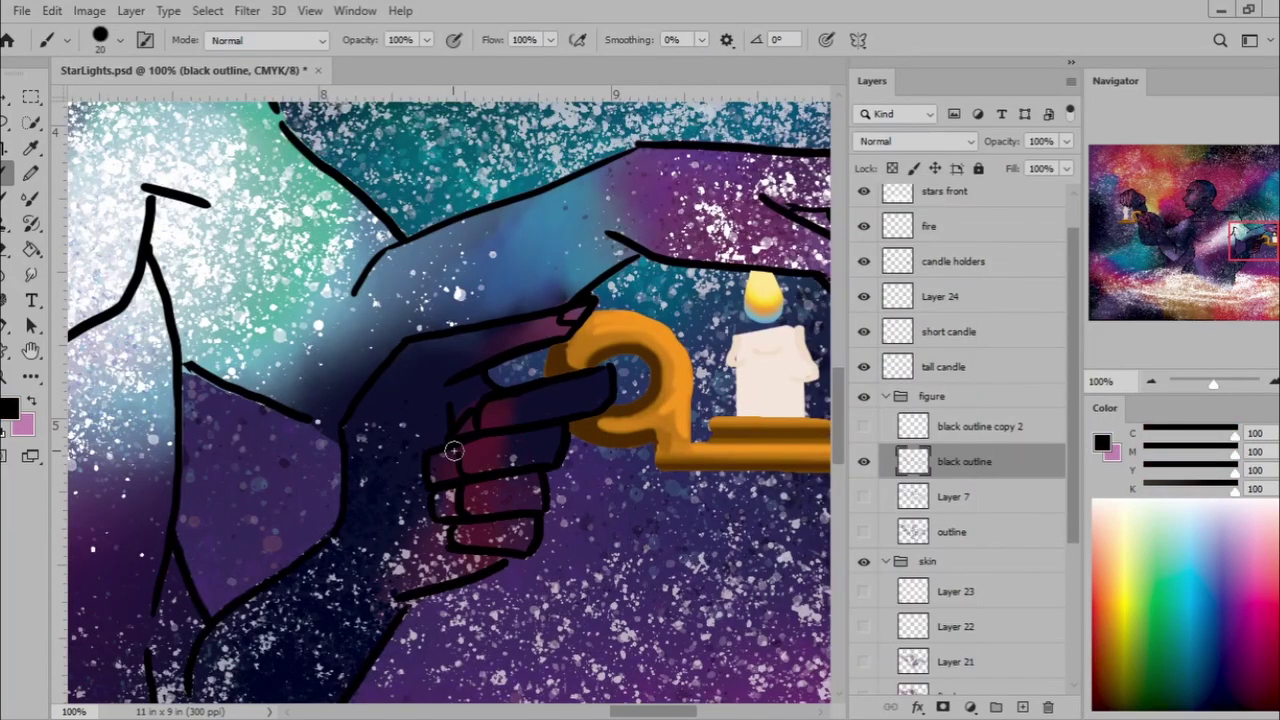
click(885, 396)
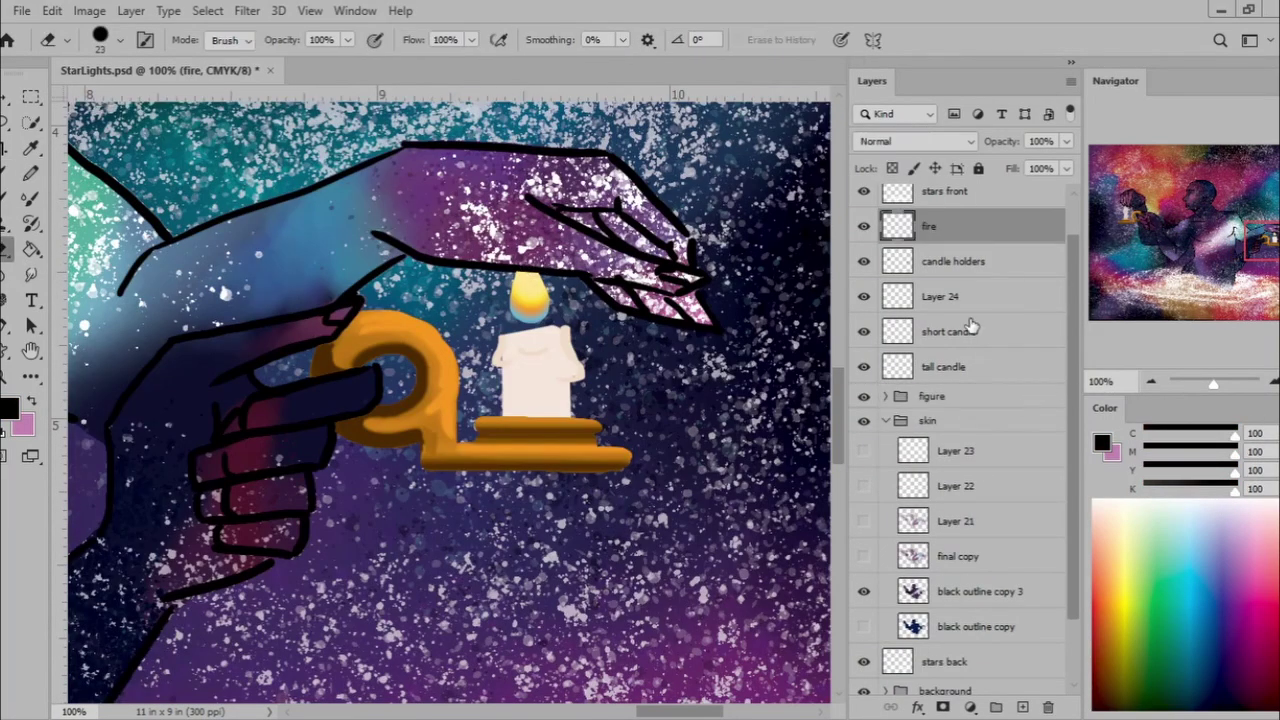
Draw a yellow ellipse over the right candle flame and enlarge it around the flame.
key(u)
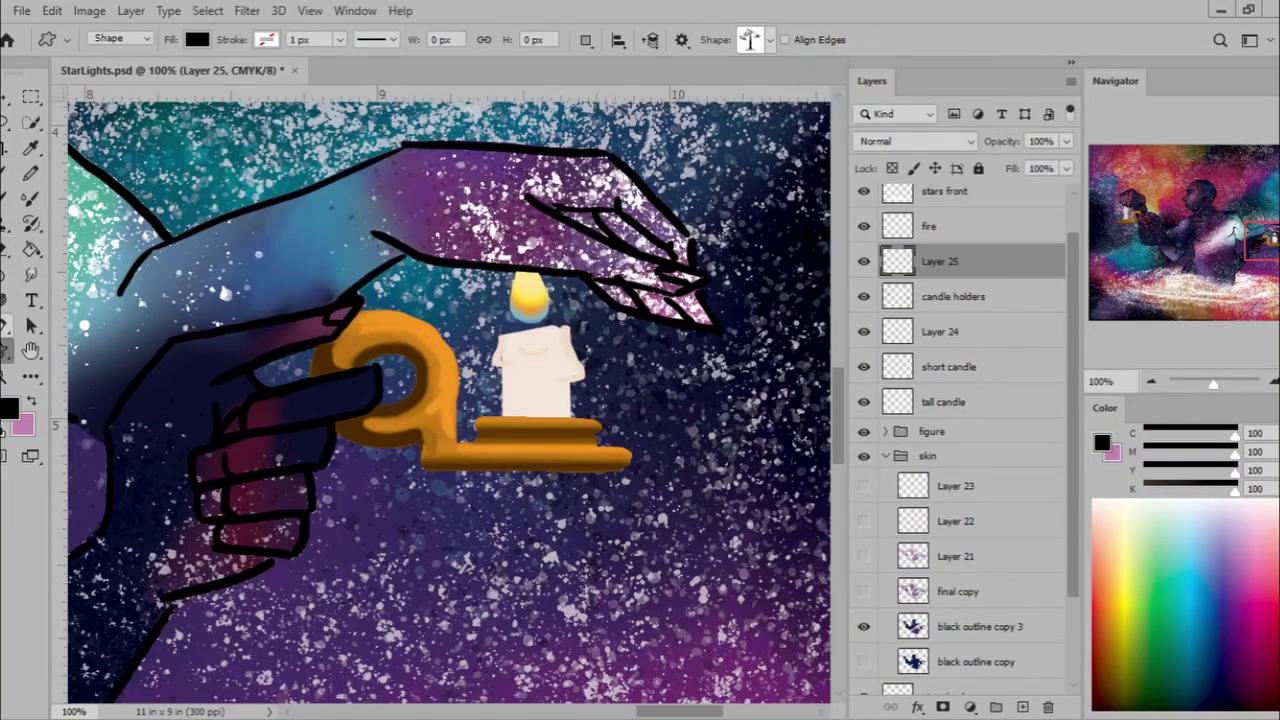
drag(402, 225, 577, 362)
key(ctrl+t)
drag(577, 225, 608, 214)
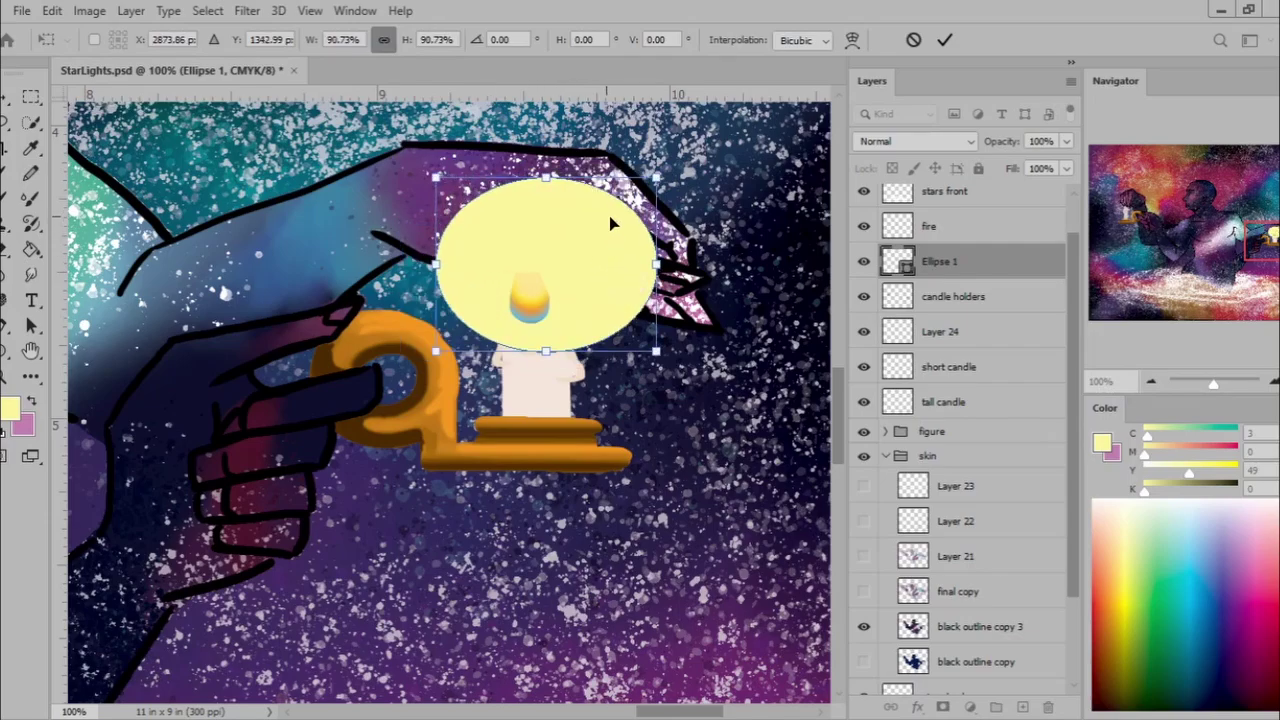
key(Return)
Rasterize the ellipse, set its opacity to 68%, and group the candle layers into 'candles'.
right_click(940, 261)
click(986, 289)
key(6)
key(8)
key(ctrl+t)
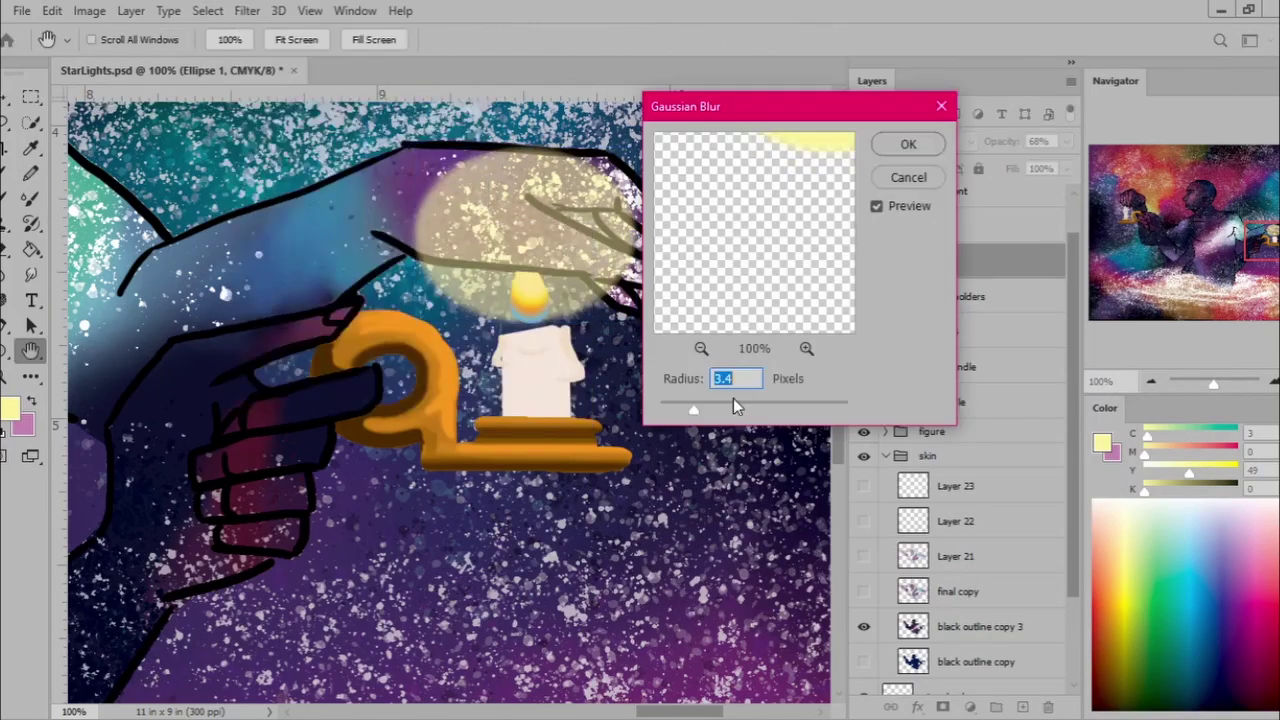
key(ctrl+g)
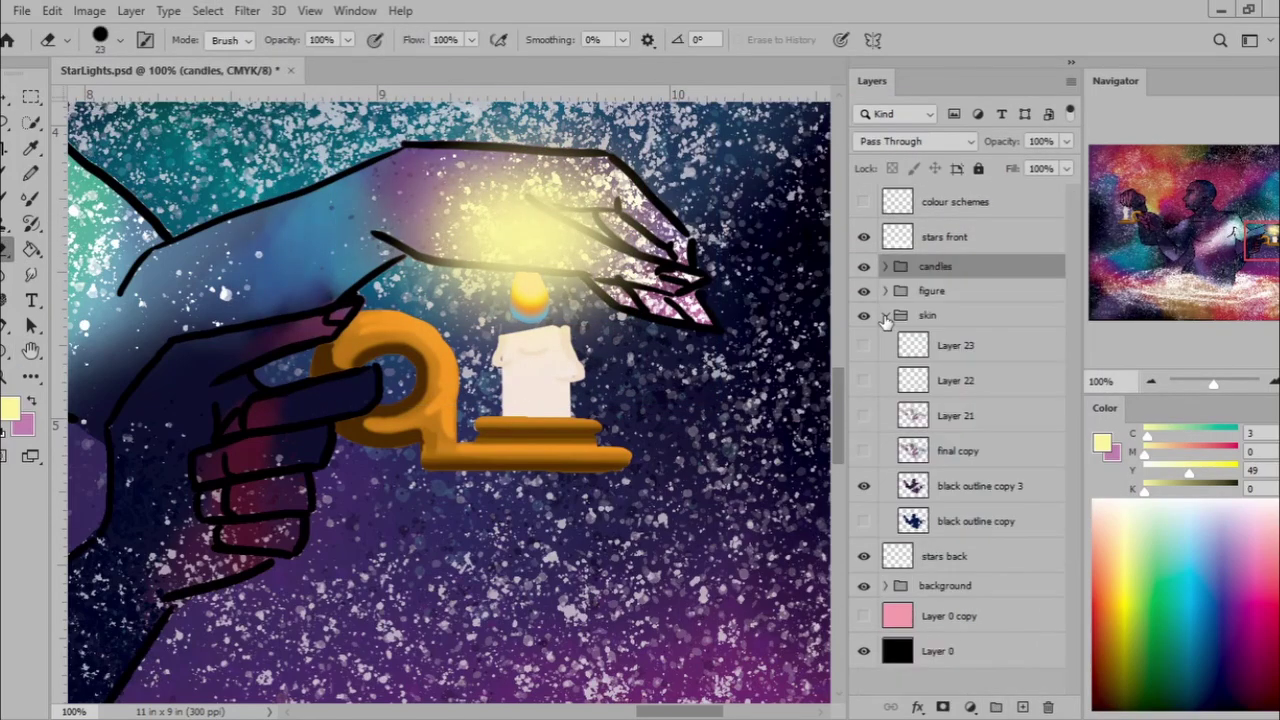
click(885, 290)
Widen the second glow over the left candle and erase it off the striped shade.
click(955, 356)
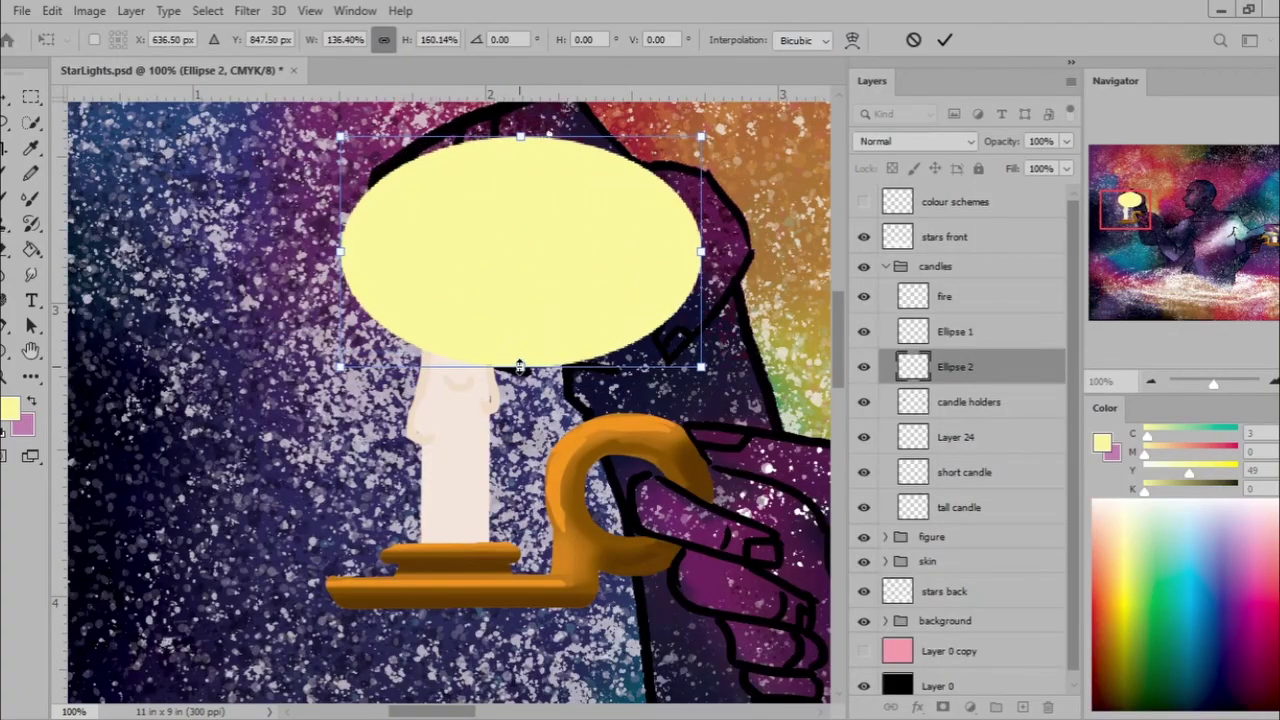
drag(643, 248, 702, 248)
key(Return)
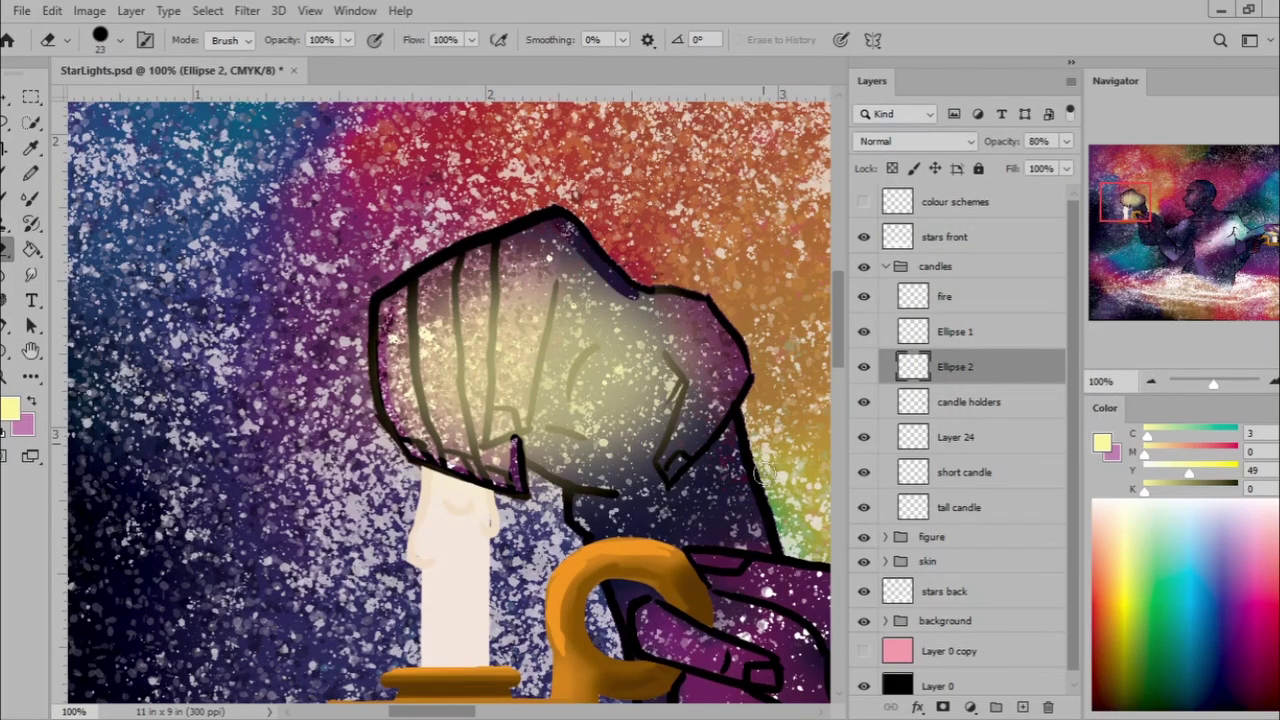
mouse_move(760, 475)
mouse_down()
mouse_move(450, 330)
mouse_move(480, 460)
mouse_move(560, 260)
mouse_move(706, 437)
mouse_move(638, 414)
mouse_up()
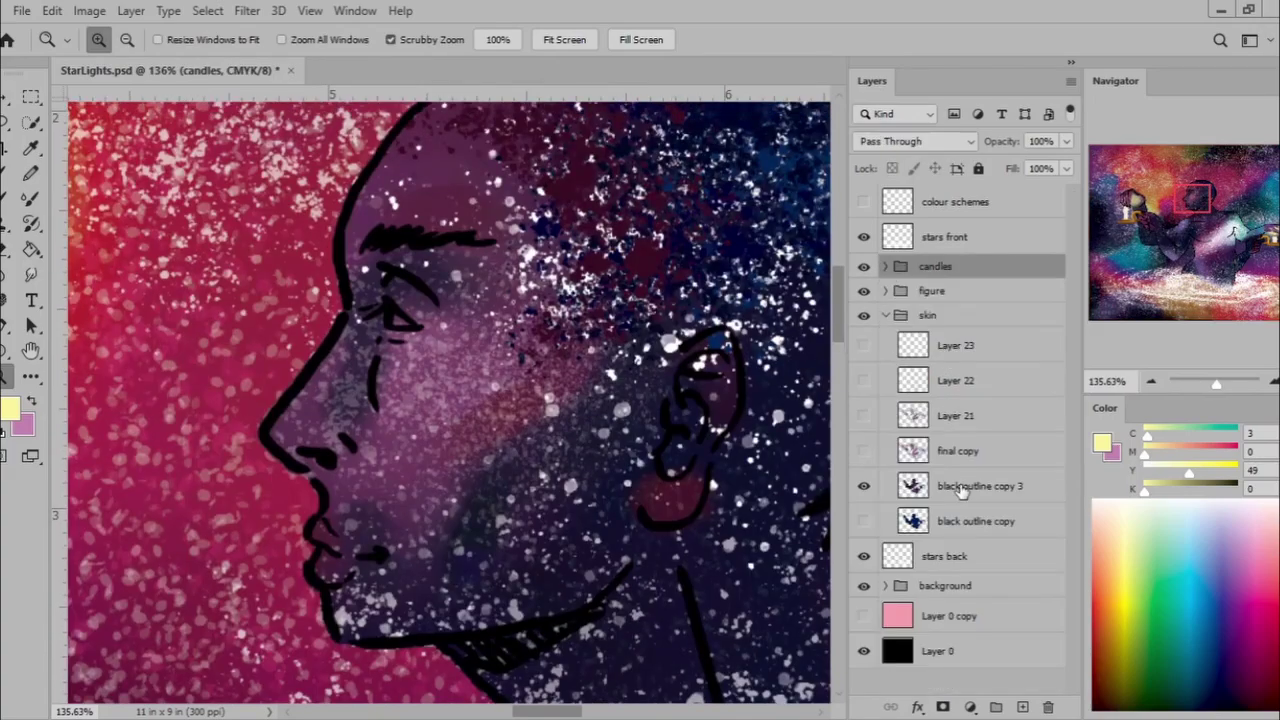
Fit the image in view and place the shrunken signature at the bottom-left.
key(ctrl+0)
click(885, 315)
click(928, 315)
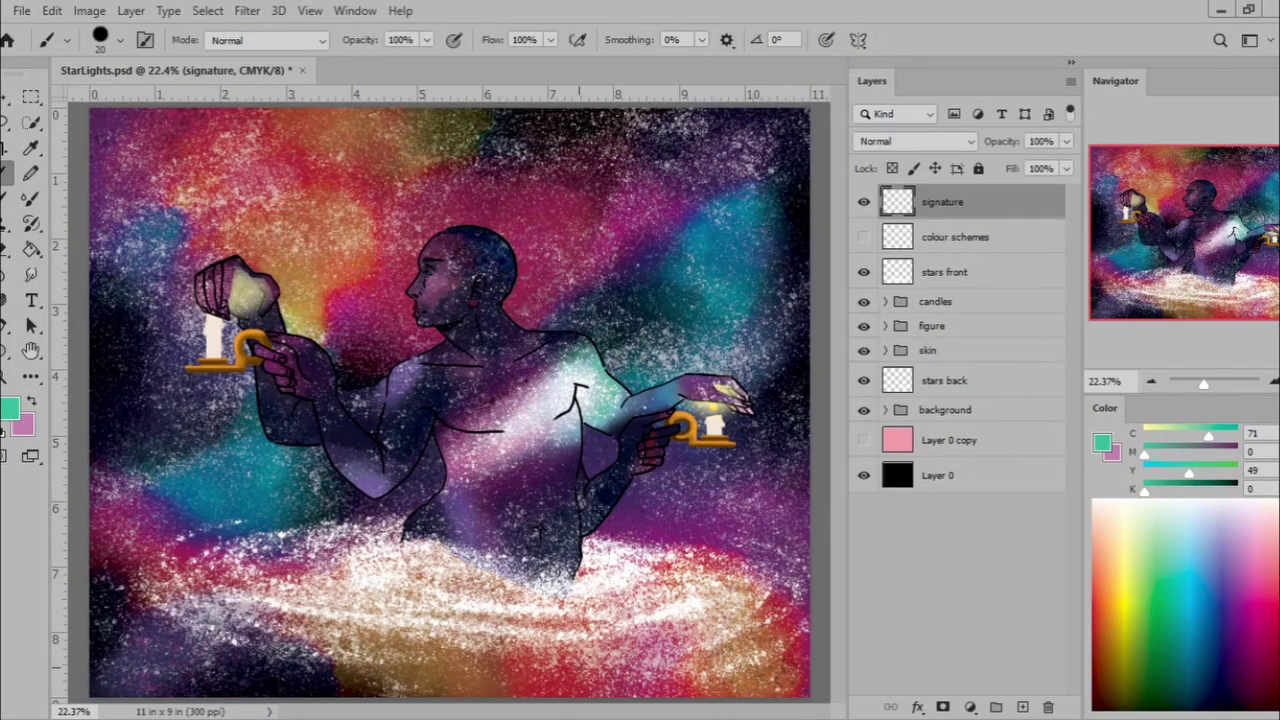
click(951, 237)
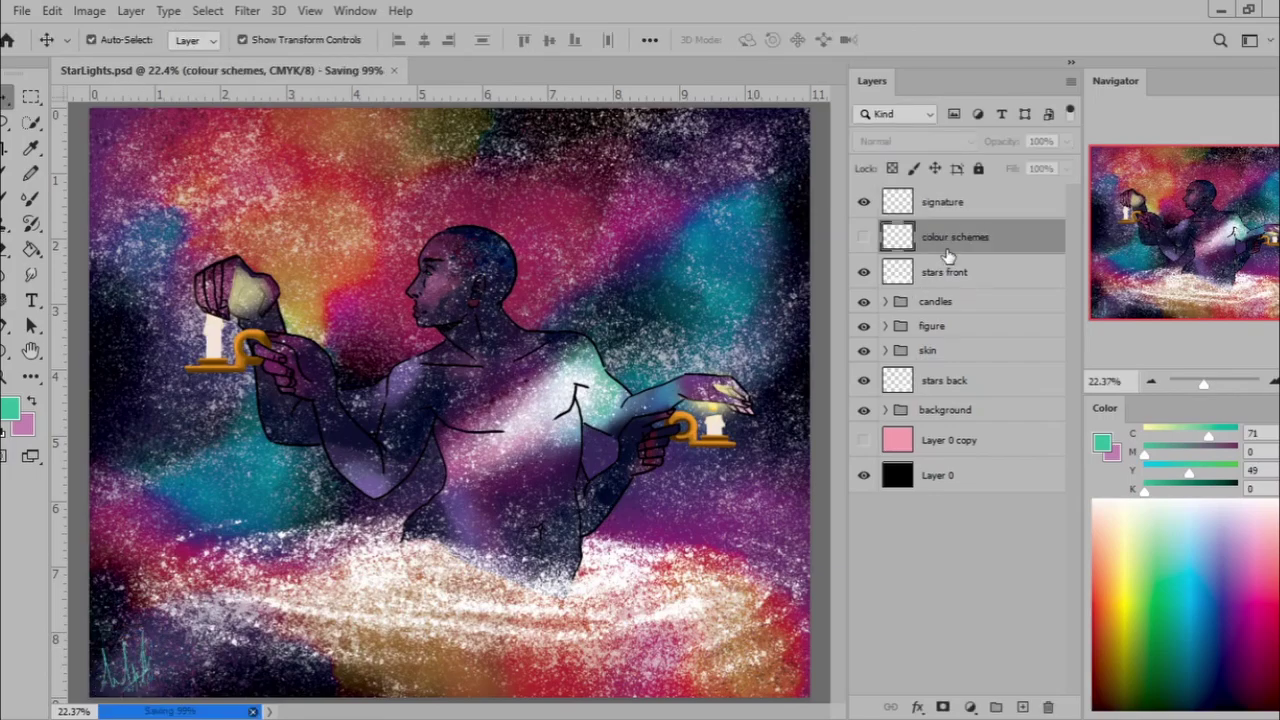
Hide the stars, candles and backdrop, show the pink backdrop, and select black outline copy 3.
drag(863, 380, 863, 410)
click(863, 440)
click(885, 350)
click(863, 486)
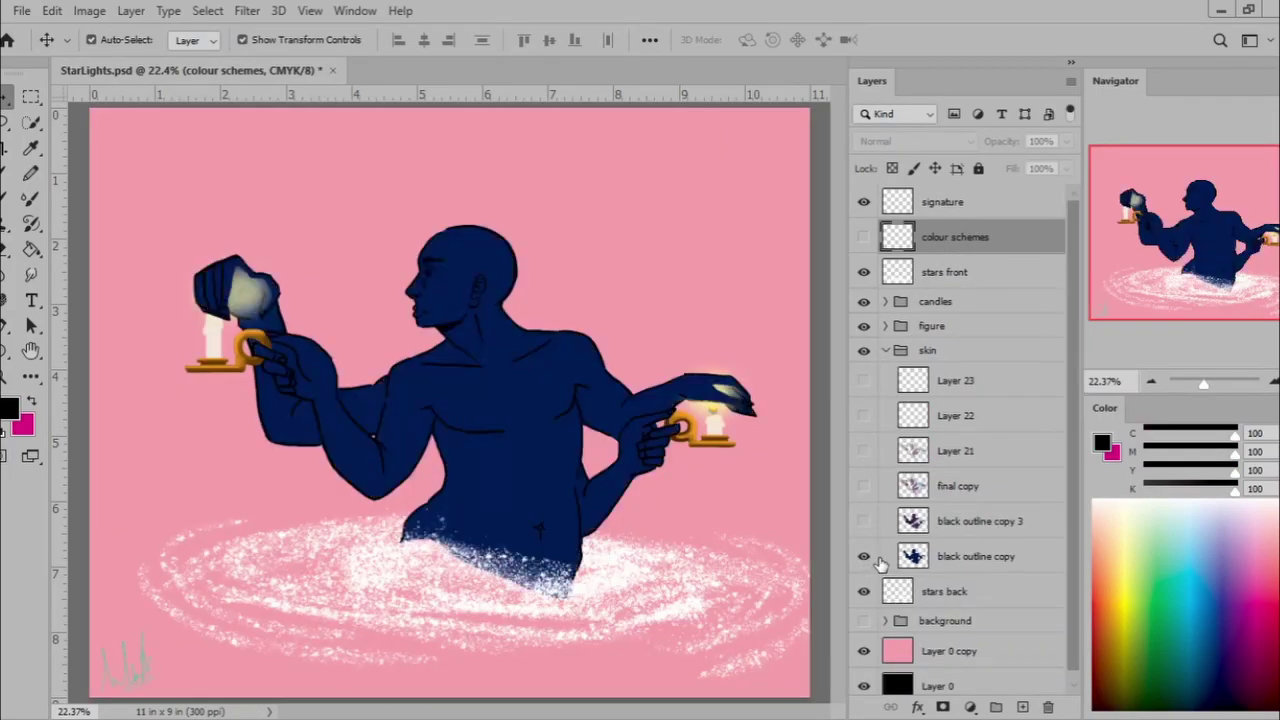
drag(863, 301, 865, 205)
click(863, 521)
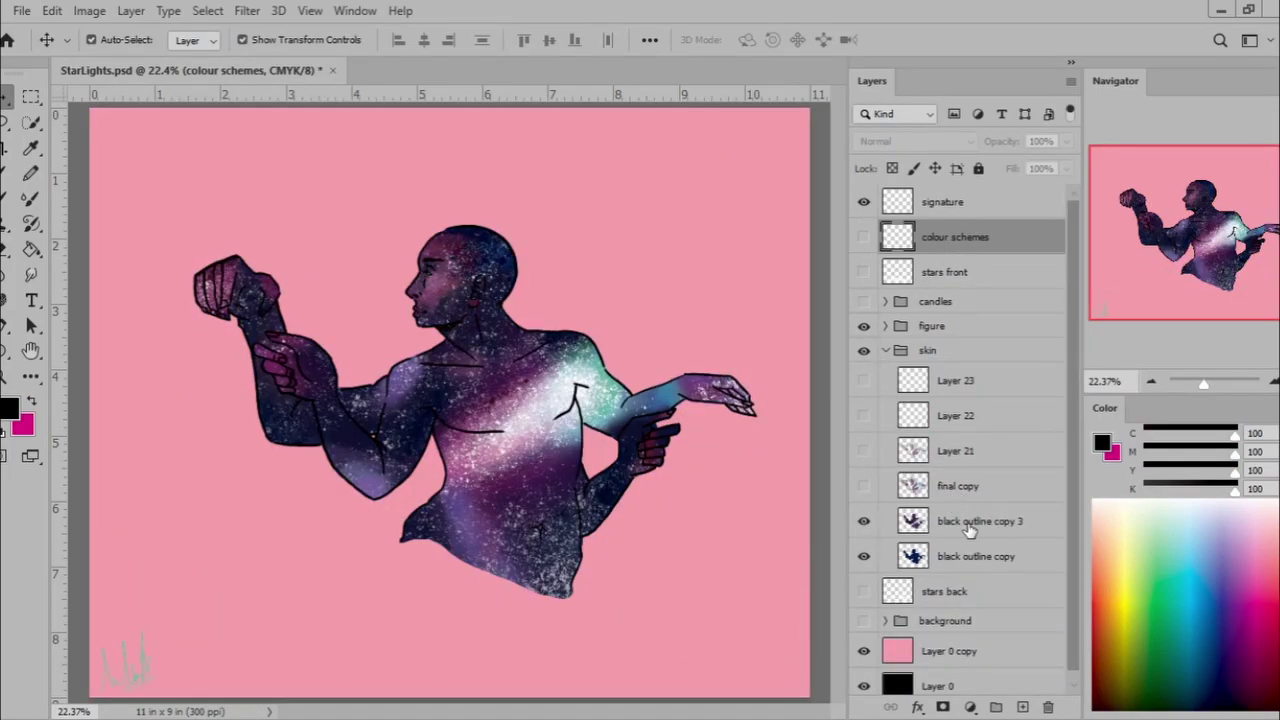
click(965, 521)
Pick a soft textured brush, sample dark navy, and add a new shading layer.
key(b)
right_click(486, 176)
scroll(648, 540, down, 5)
click(648, 540)
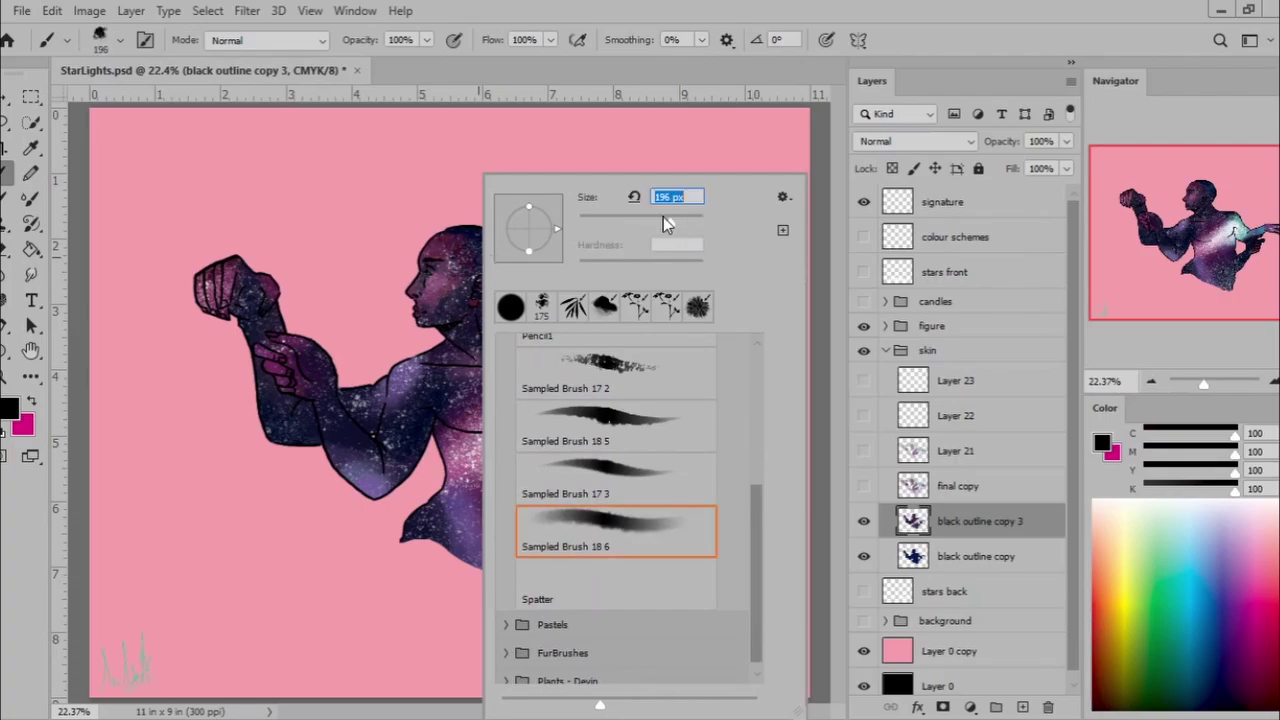
alt+click(349, 428)
key(ctrl+shift+alt+n)
Paint navy shadows around the left arm, fist, lower torso, head and chin.
drag(360, 385, 290, 465)
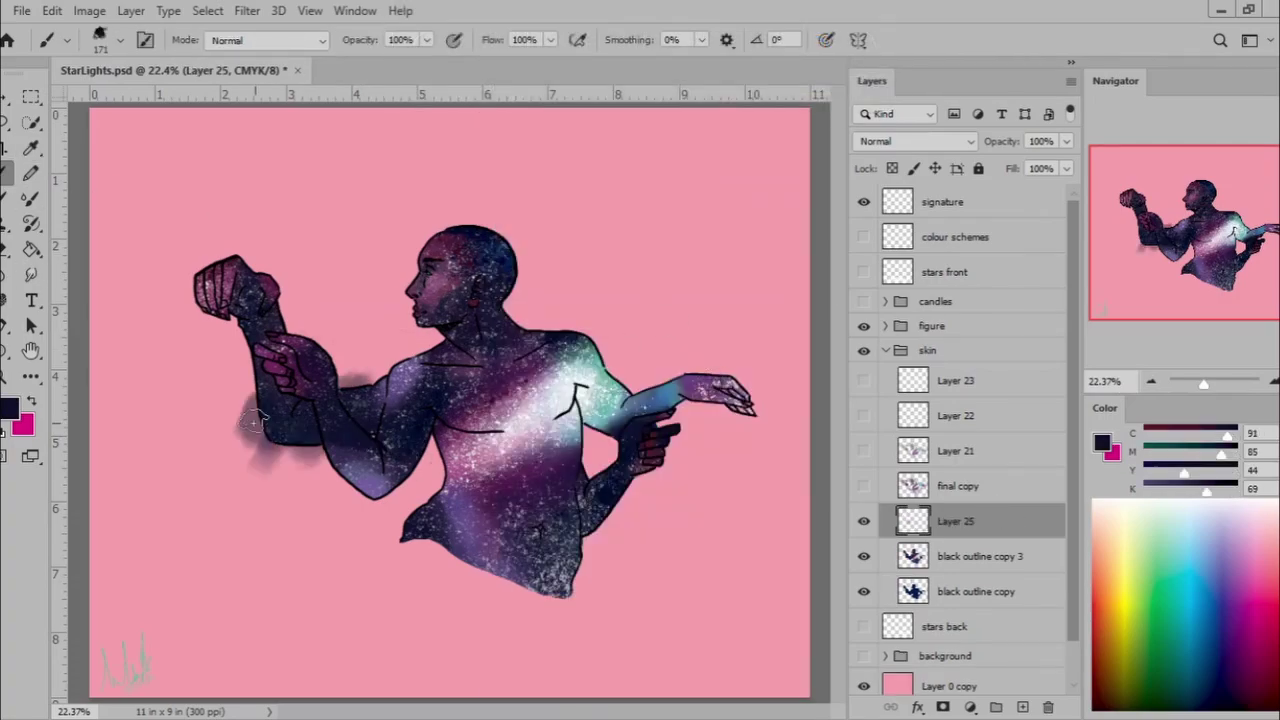
mouse_move(300, 305)
mouse_down()
mouse_move(245, 400)
mouse_move(400, 400)
mouse_up()
drag(565, 600, 540, 516)
drag(400, 575, 600, 525)
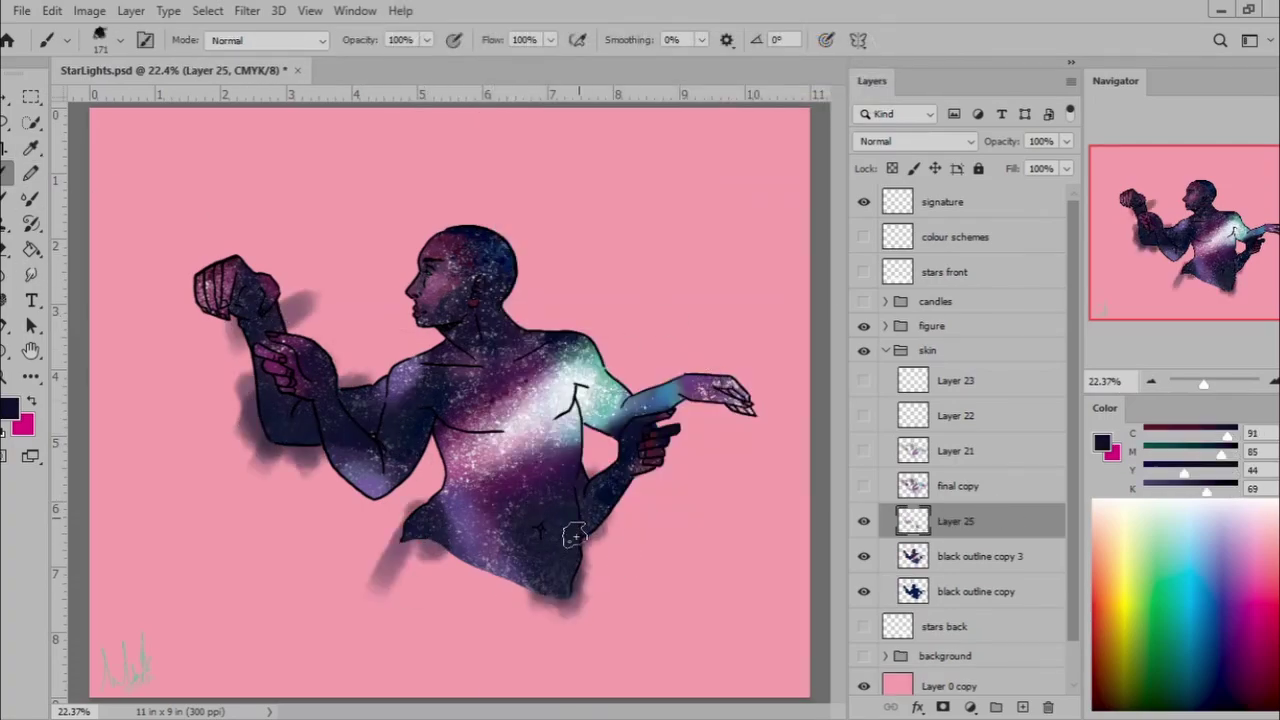
drag(455, 278, 540, 278)
drag(435, 220, 760, 330)
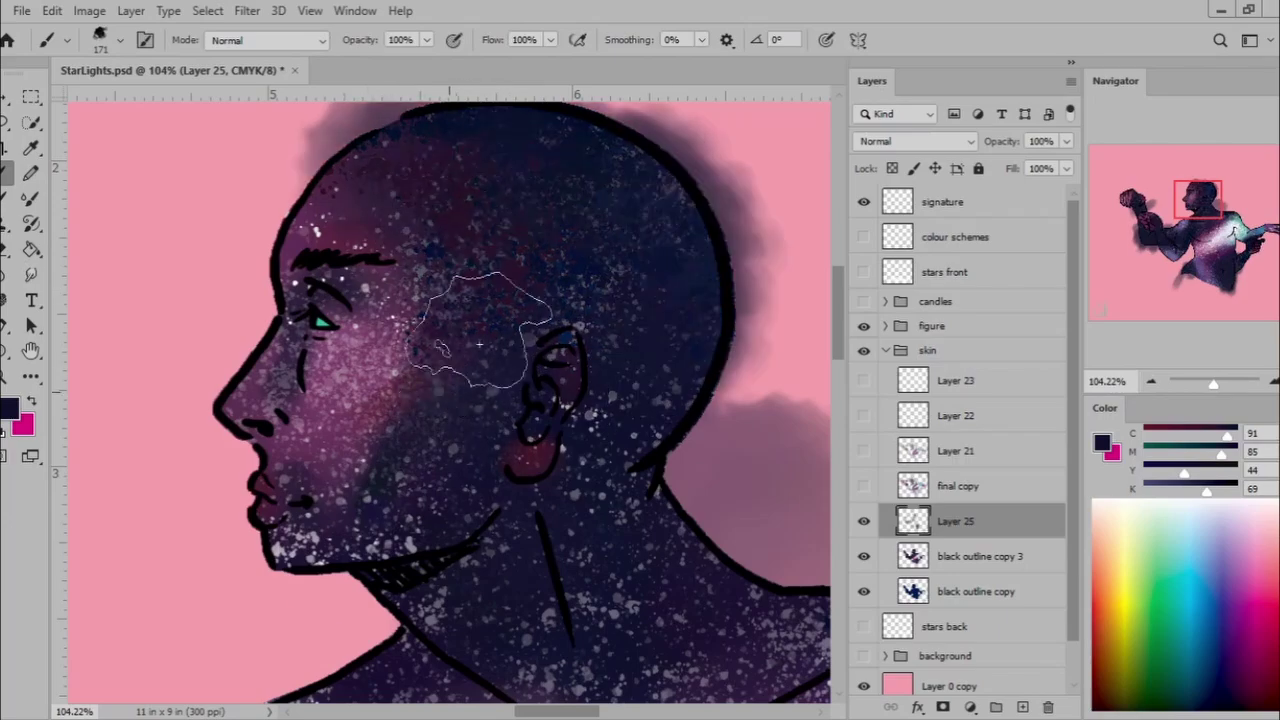
drag(700, 280, 300, 600)
Add a crimson blush on the cheek and return to the full-figure view.
alt+click(525, 455)
drag(300, 330, 400, 440)
drag(290, 460, 180, 570)
scroll(450, 400, down, 5)
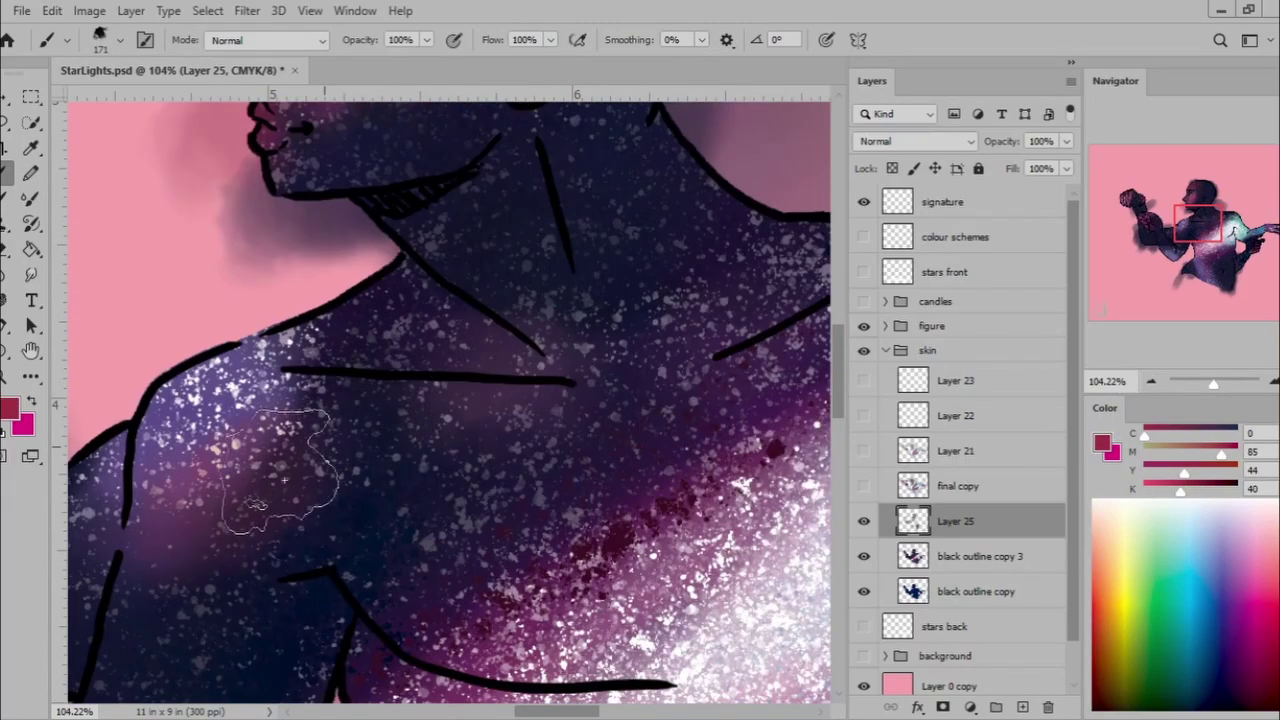
key(ctrl+0)
Paint dark blue and deep navy shading over the lower torso, fist, arm and chest.
alt+click(424, 487)
drag(424, 487, 651, 503)
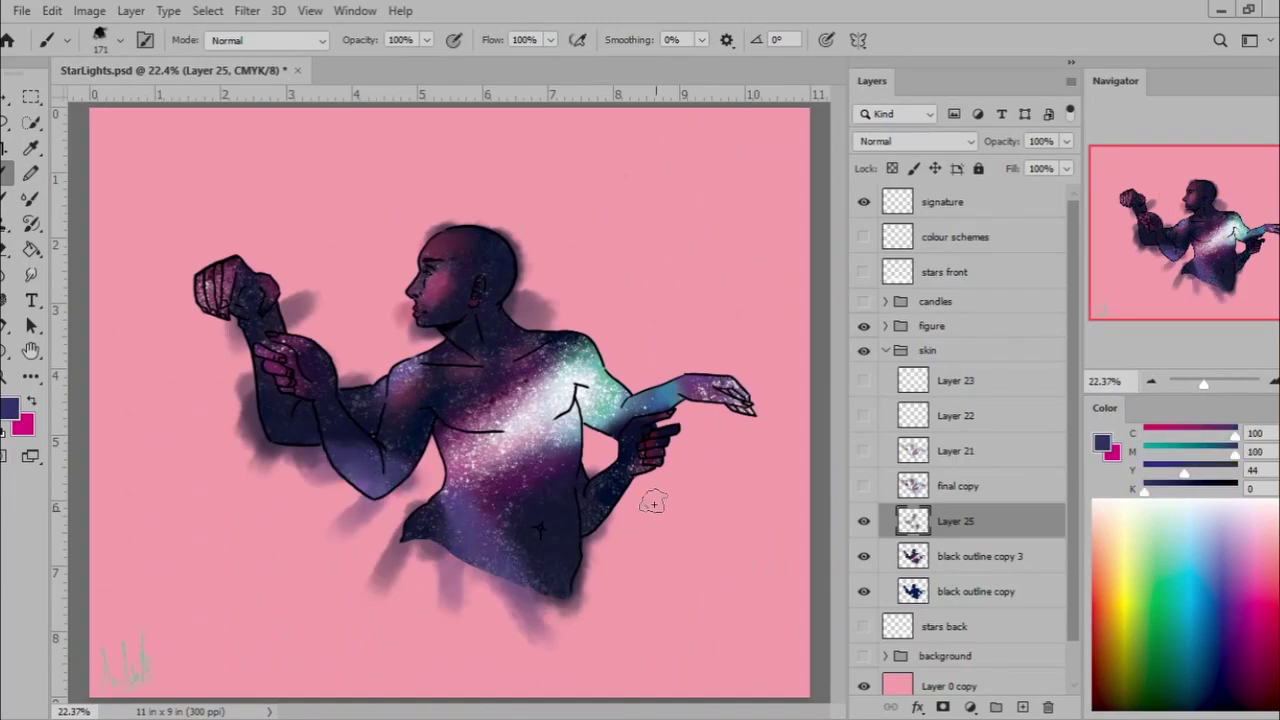
alt+click(243, 318)
drag(243, 318, 329, 423)
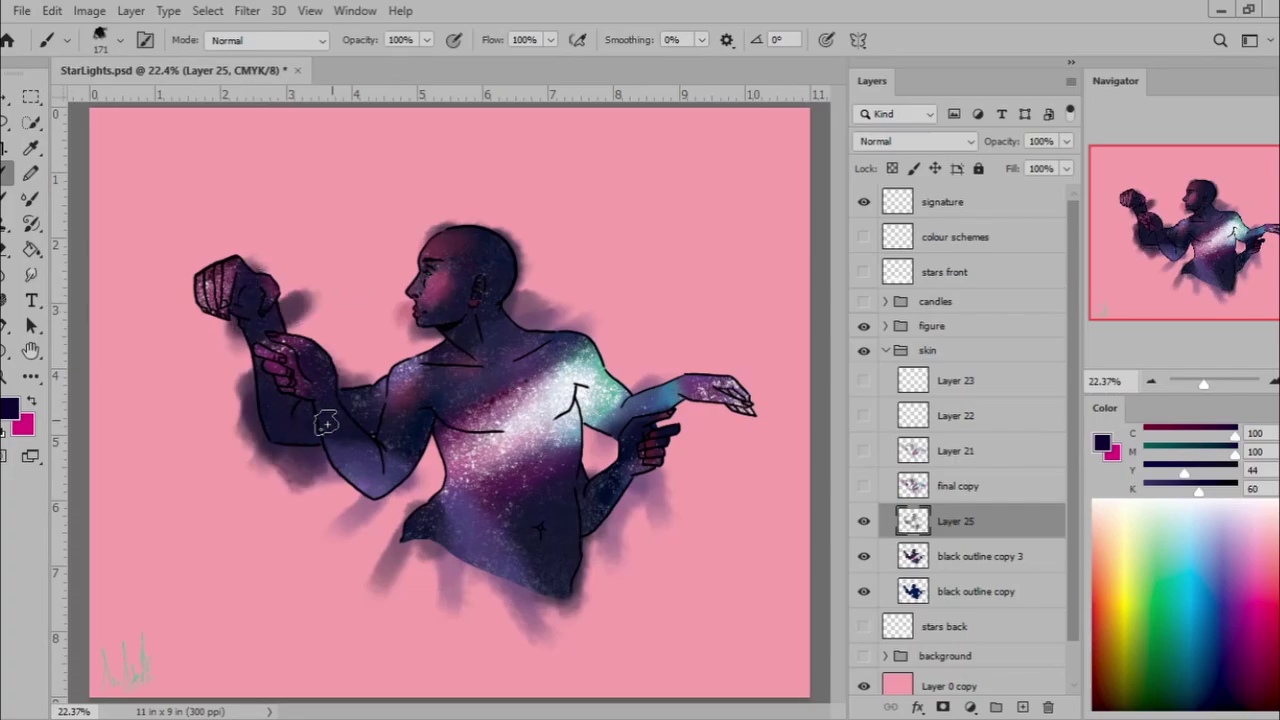
mouse_move(340, 370)
mouse_down()
mouse_move(460, 380)
mouse_move(578, 458)
mouse_up()
Paint a cyan chest and shoulder highlight plus blue forearm glow, then save.
alt+click(480, 400)
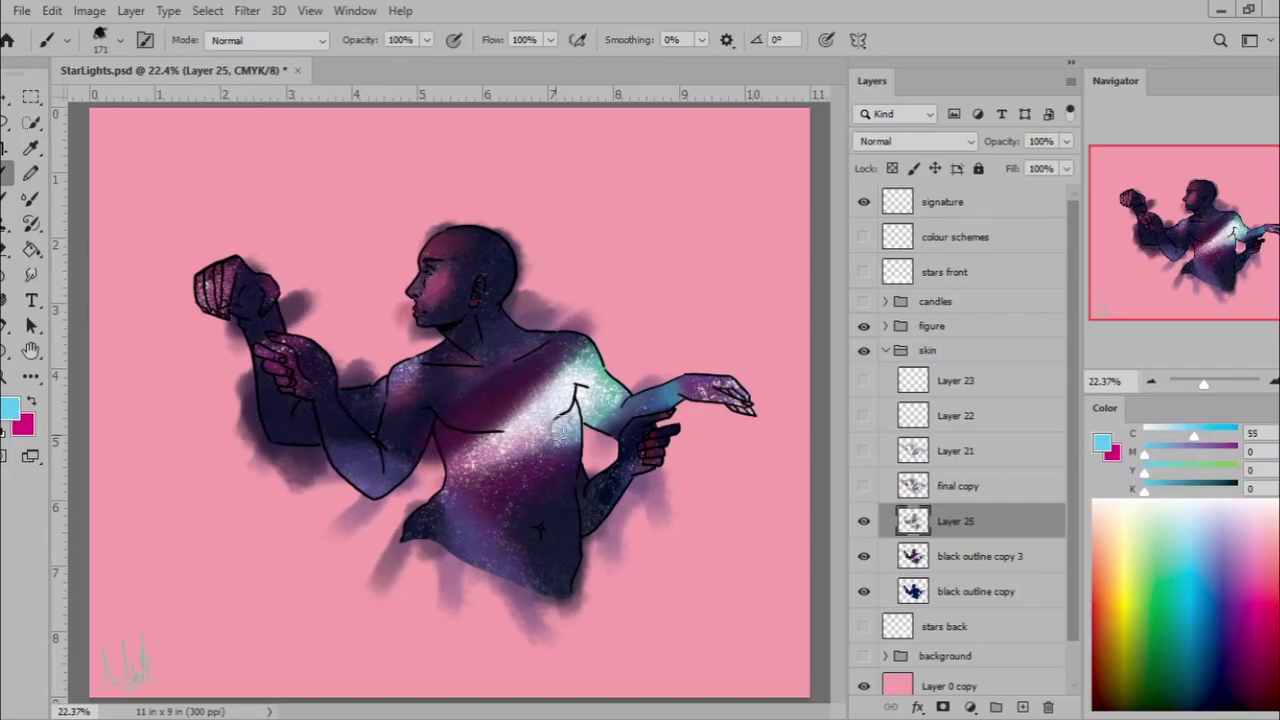
drag(585, 385, 460, 465)
mouse_move(598, 439)
mouse_down()
mouse_move(615, 363)
mouse_move(632, 395)
mouse_up()
click(1210, 460)
drag(340, 500, 408, 370)
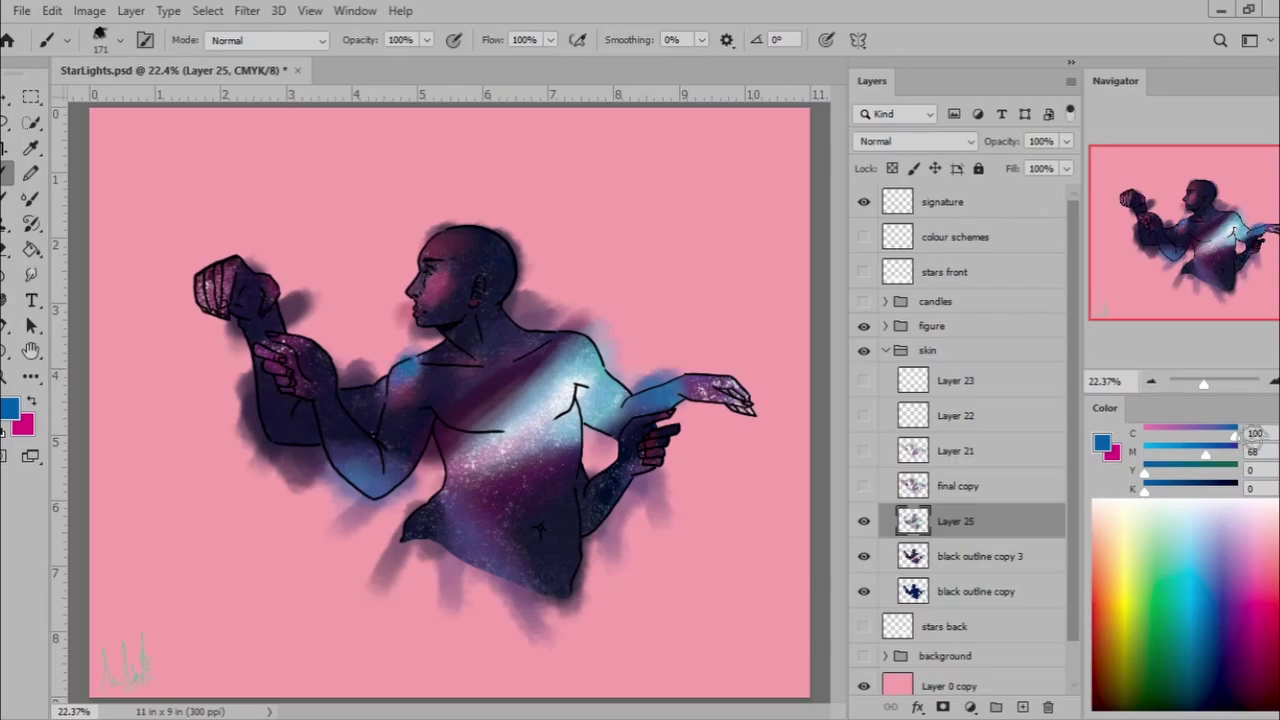
click(1193, 433)
key(ctrl+s)
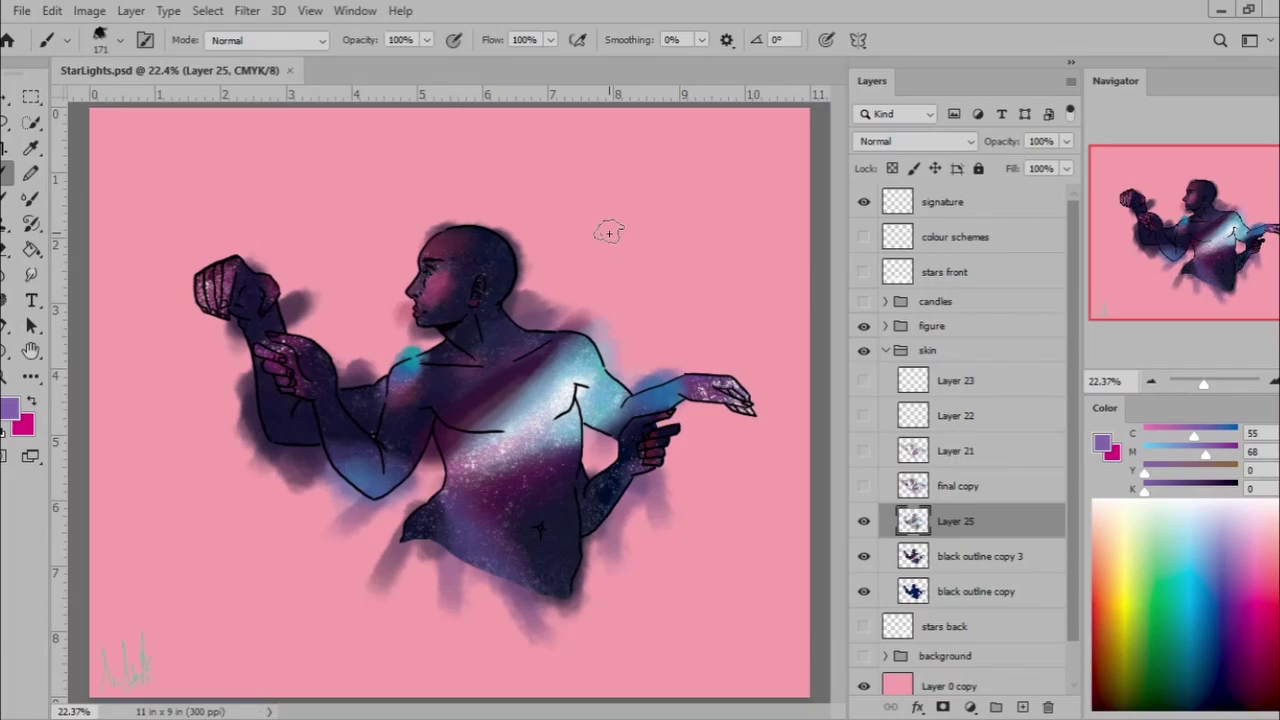
Paint dark teal strokes along the left arm.
drag(1202, 439, 1237, 433)
click(1174, 488)
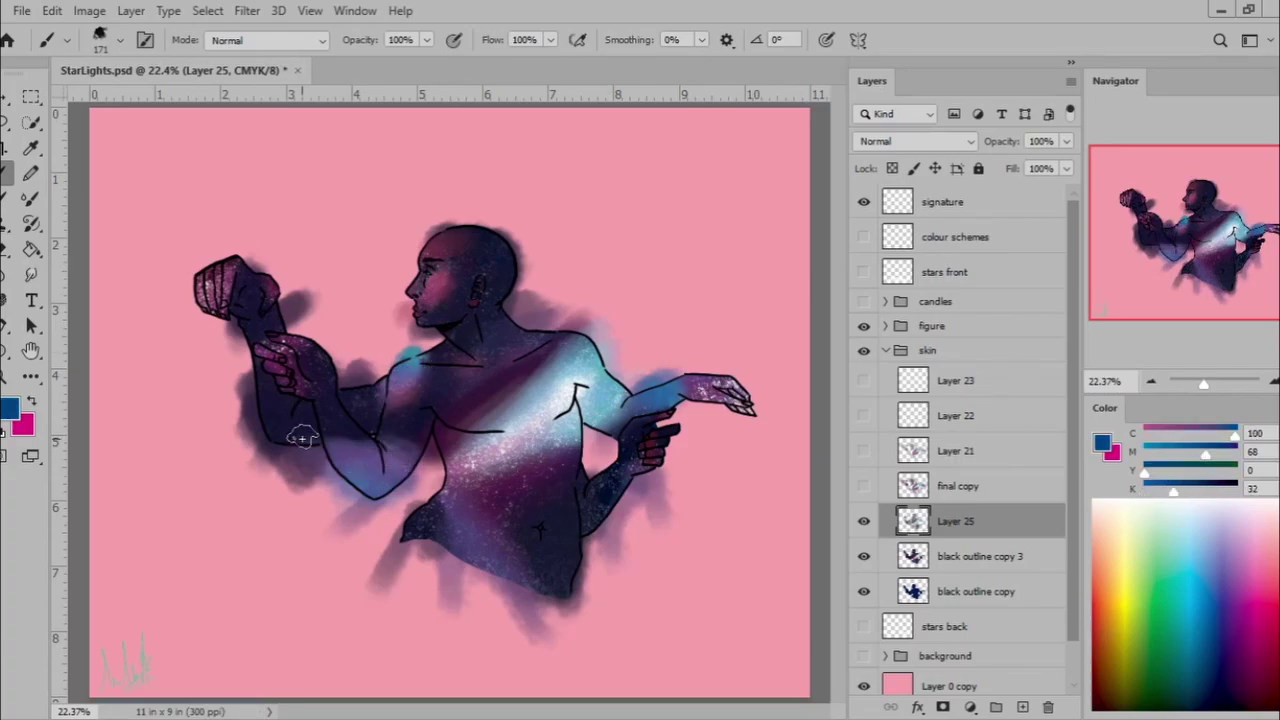
click(1215, 488)
click(1188, 470)
drag(330, 440, 305, 470)
drag(270, 415, 330, 470)
mouse_move(245, 360)
mouse_down()
mouse_move(265, 450)
mouse_move(322, 458)
mouse_up()
Mix a bright magenta and paint it over the left fist.
drag(1205, 451, 1237, 451)
click(1145, 433)
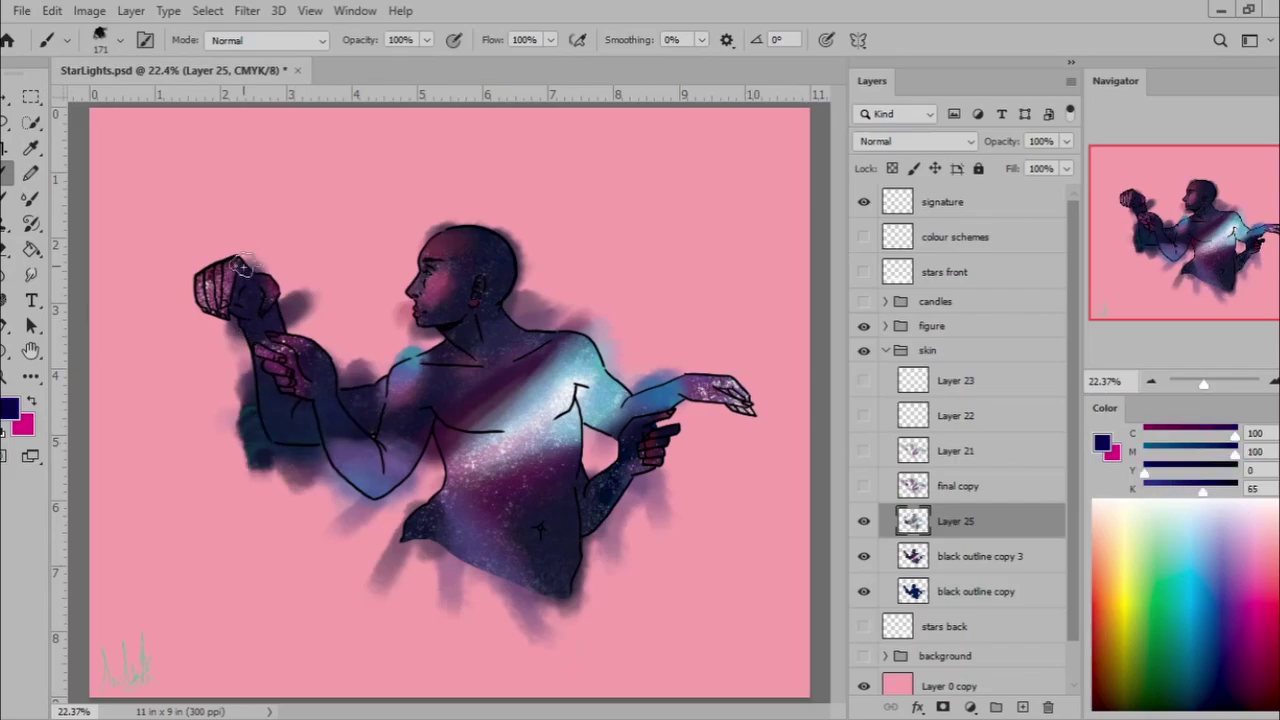
click(1145, 470)
click(1203, 488)
click(1175, 433)
click(1145, 488)
mouse_move(222, 265)
mouse_down()
mouse_move(185, 300)
mouse_move(235, 245)
mouse_up()
drag(195, 300, 215, 265)
Paint soft mauve around the right hand and dark purple beside the right forearm.
alt+click(655, 452)
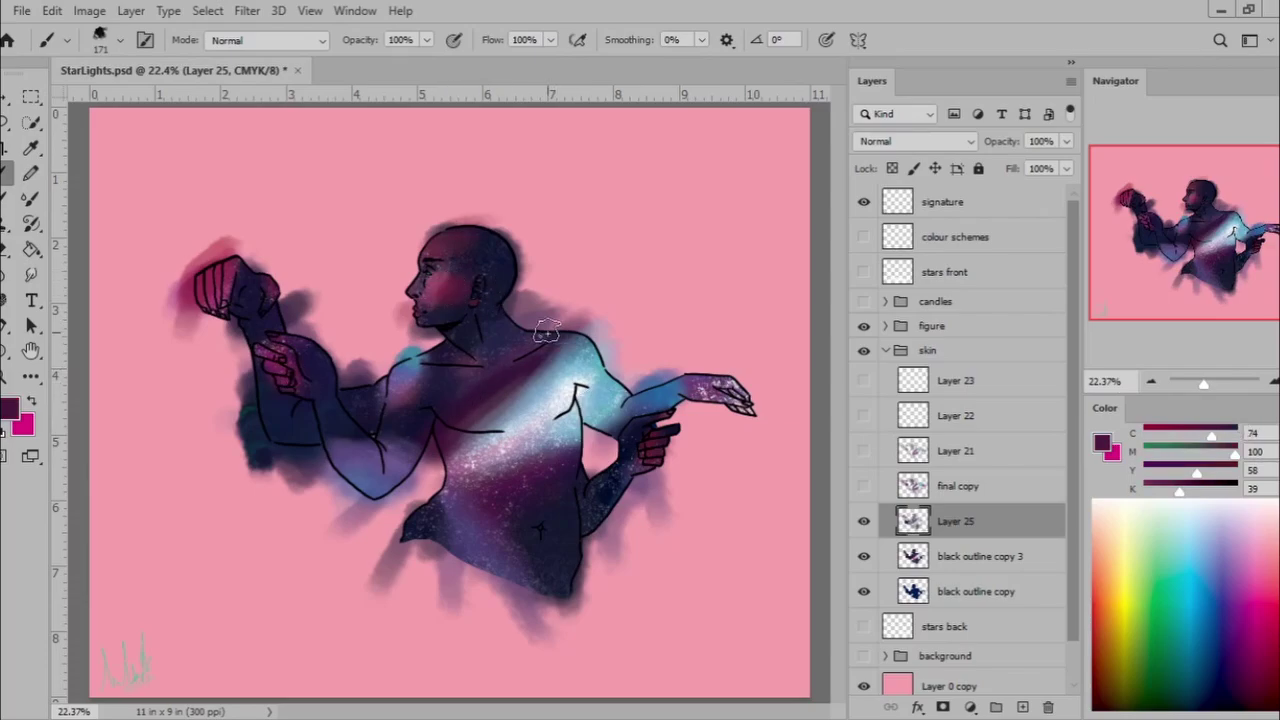
mouse_move(1205, 440)
mouse_down()
mouse_move(1204, 453)
mouse_move(1145, 437)
mouse_up()
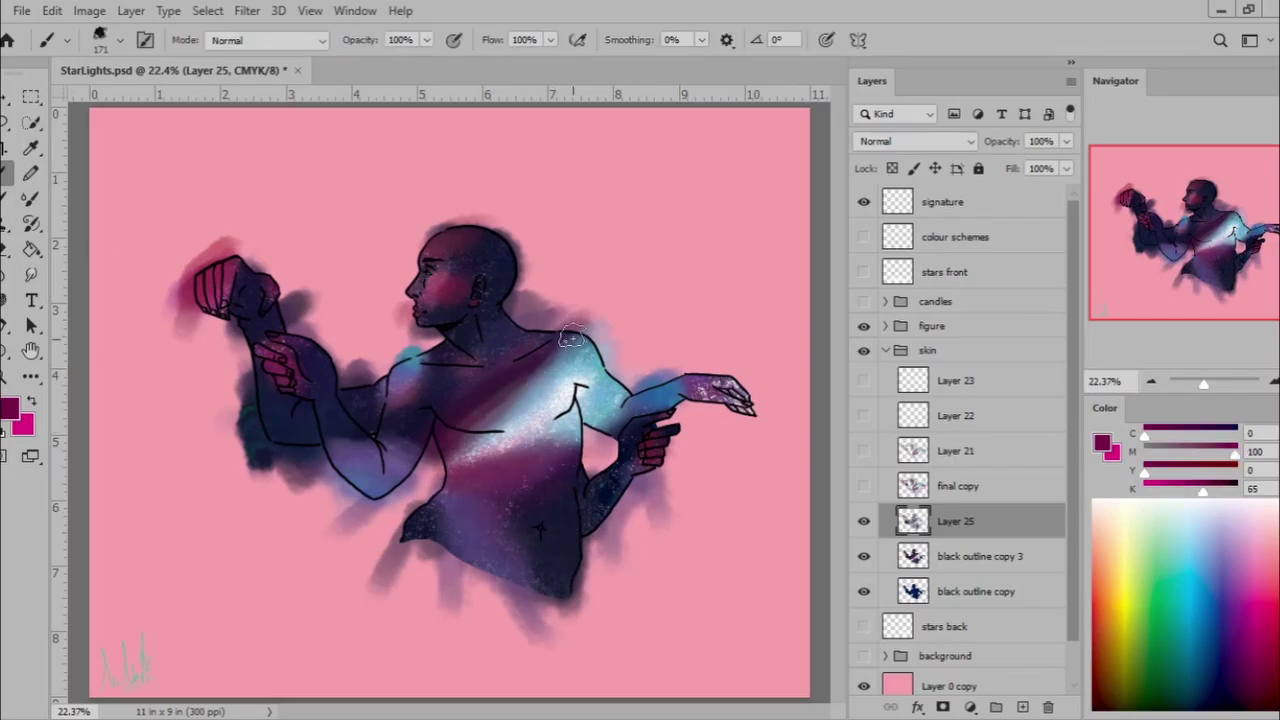
drag(700, 385, 775, 430)
alt+click(730, 388)
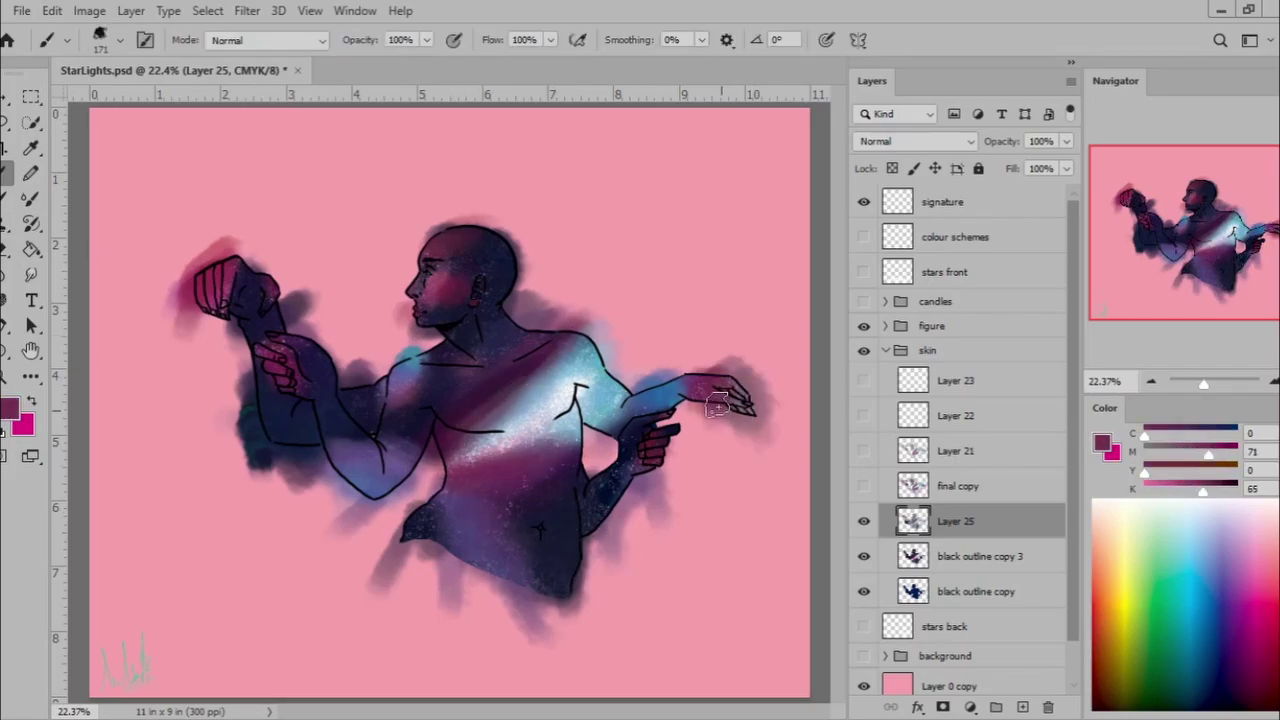
alt+click(600, 505)
drag(590, 490, 635, 560)
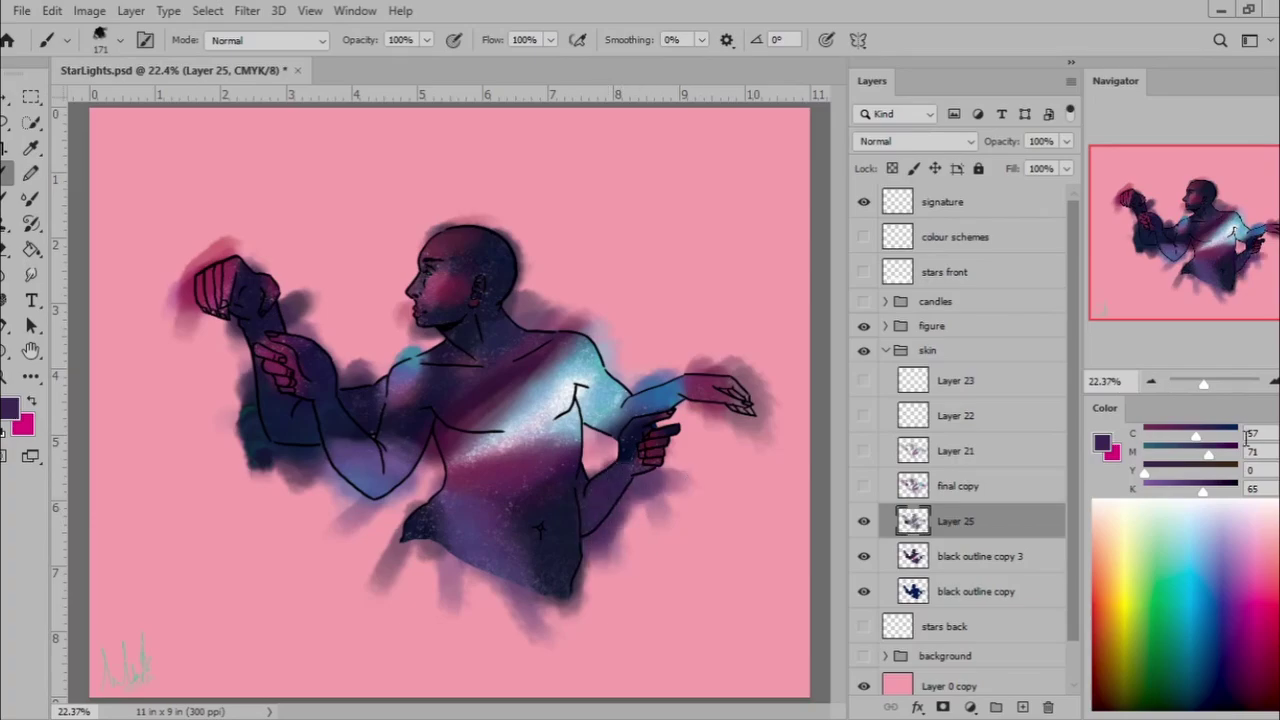
Shade the lower torso, waist gap, chest and right forearm, then clip Layer 25 to the skin.
mouse_move(579, 633)
mouse_down()
mouse_move(445, 500)
mouse_move(455, 595)
mouse_up()
click(1226, 437)
mouse_move(405, 512)
mouse_down()
mouse_move(420, 565)
mouse_move(360, 585)
mouse_up()
drag(415, 335, 380, 390)
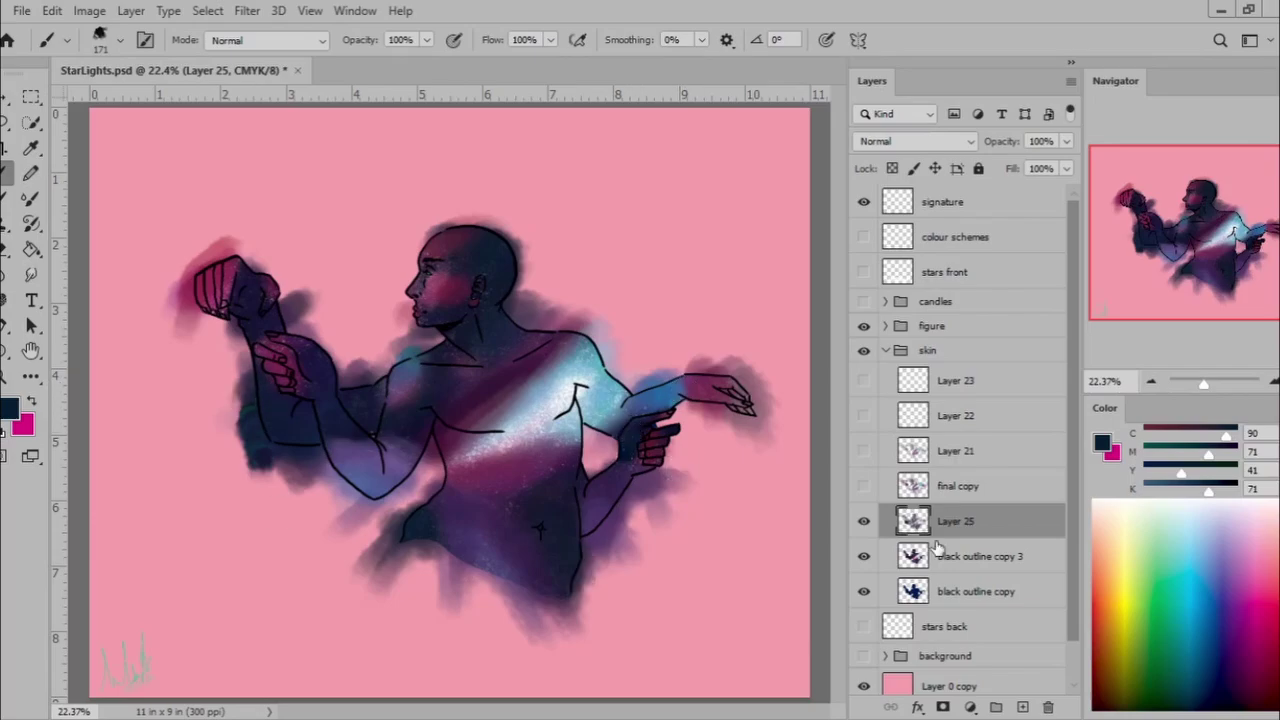
mouse_move(685, 390)
mouse_down()
mouse_move(690, 380)
mouse_move(630, 395)
mouse_up()
key(ctrl+alt+g)
Hide black outline copy and show the galaxy background, candles, front and back stars again.
click(863, 591)
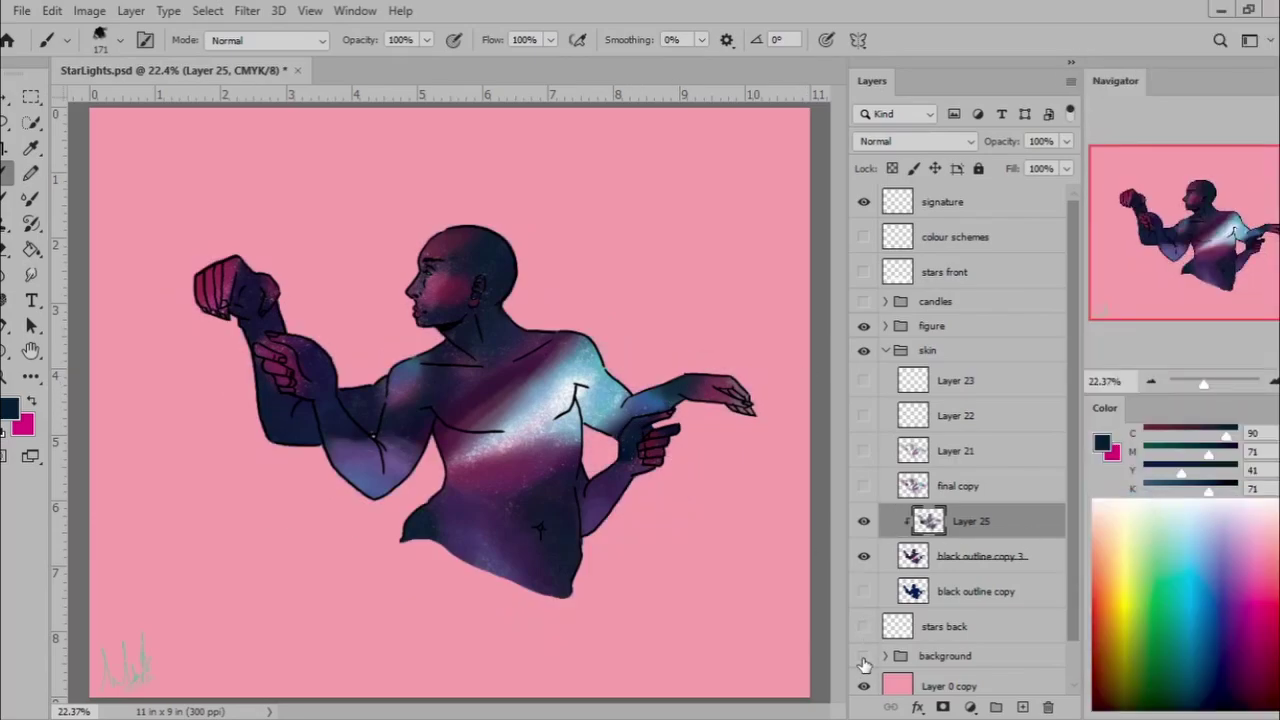
click(863, 655)
click(863, 301)
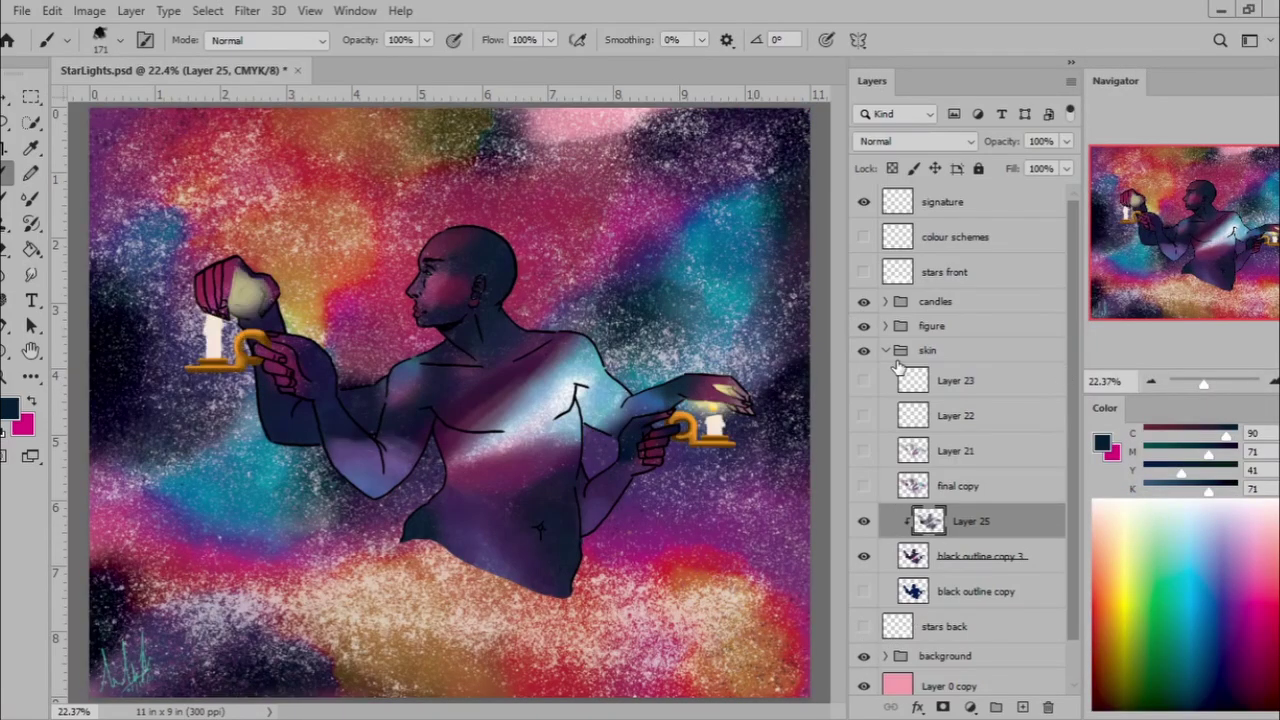
click(863, 271)
click(863, 626)
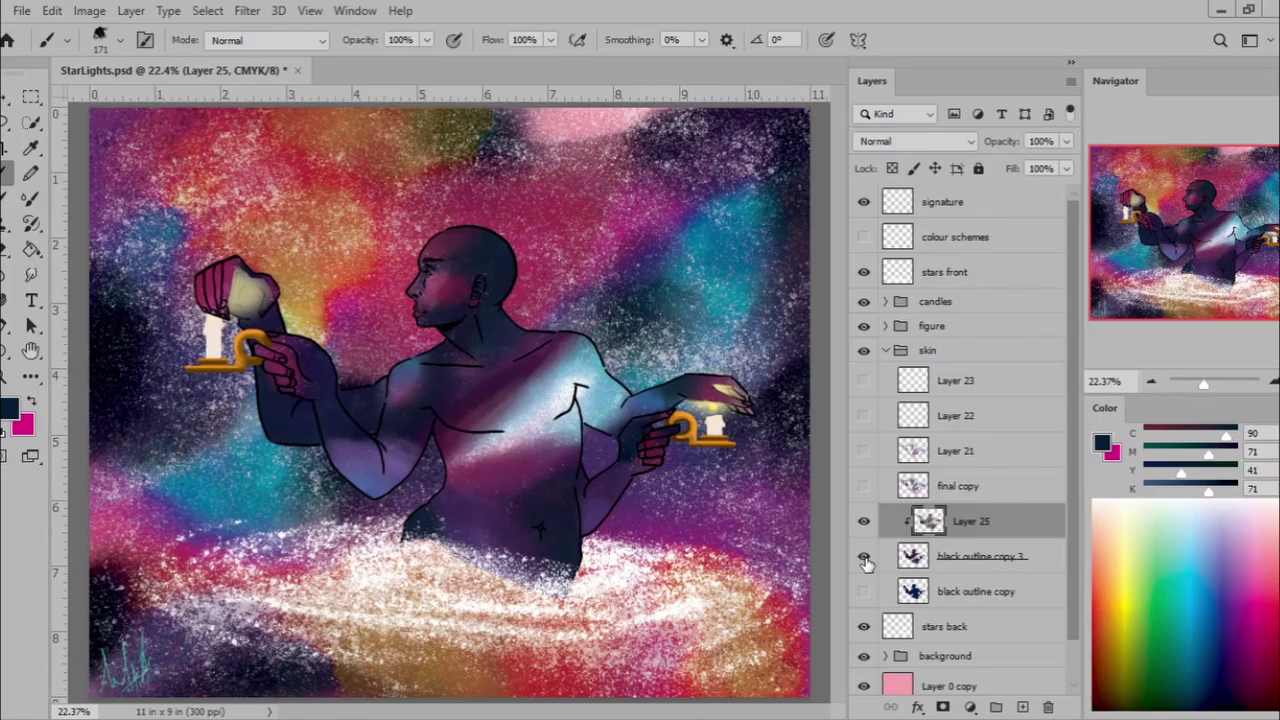
Merge Layer 25 into black outline copy 3, enable Layer 21's shading, collapse the skin group, and save.
click(1070, 80)
click(1100, 583)
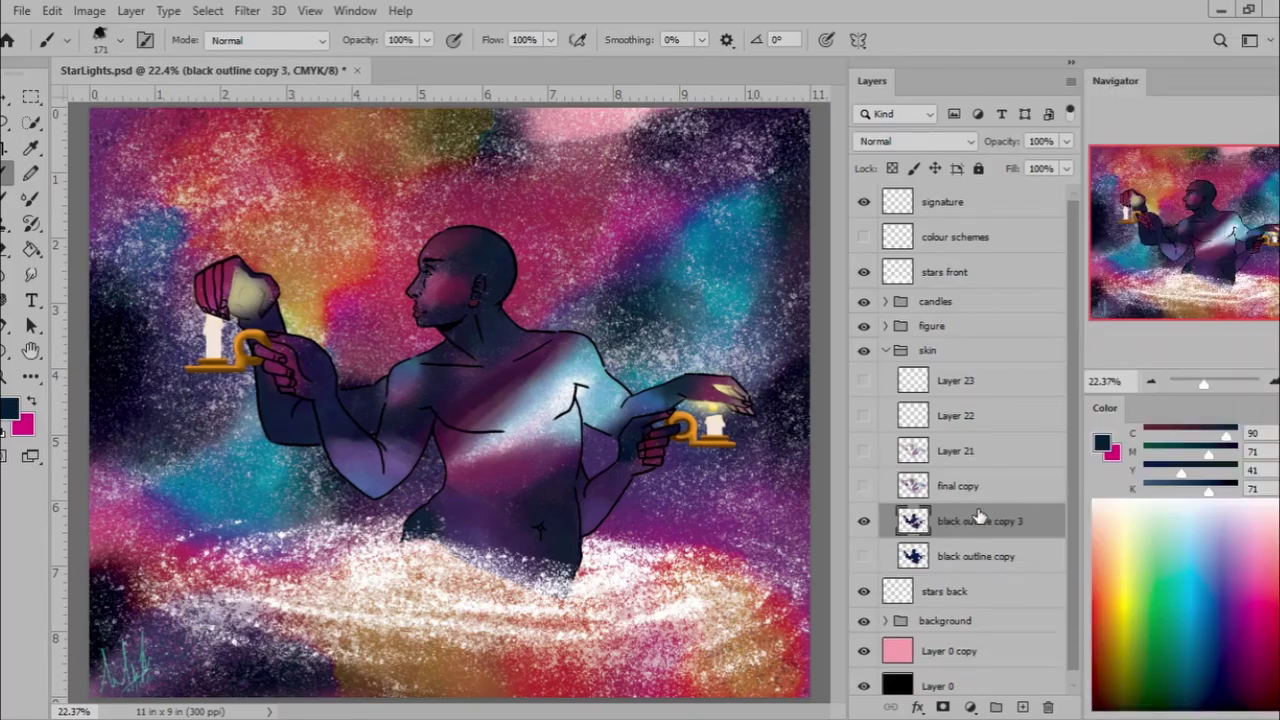
click(886, 350)
click(863, 451)
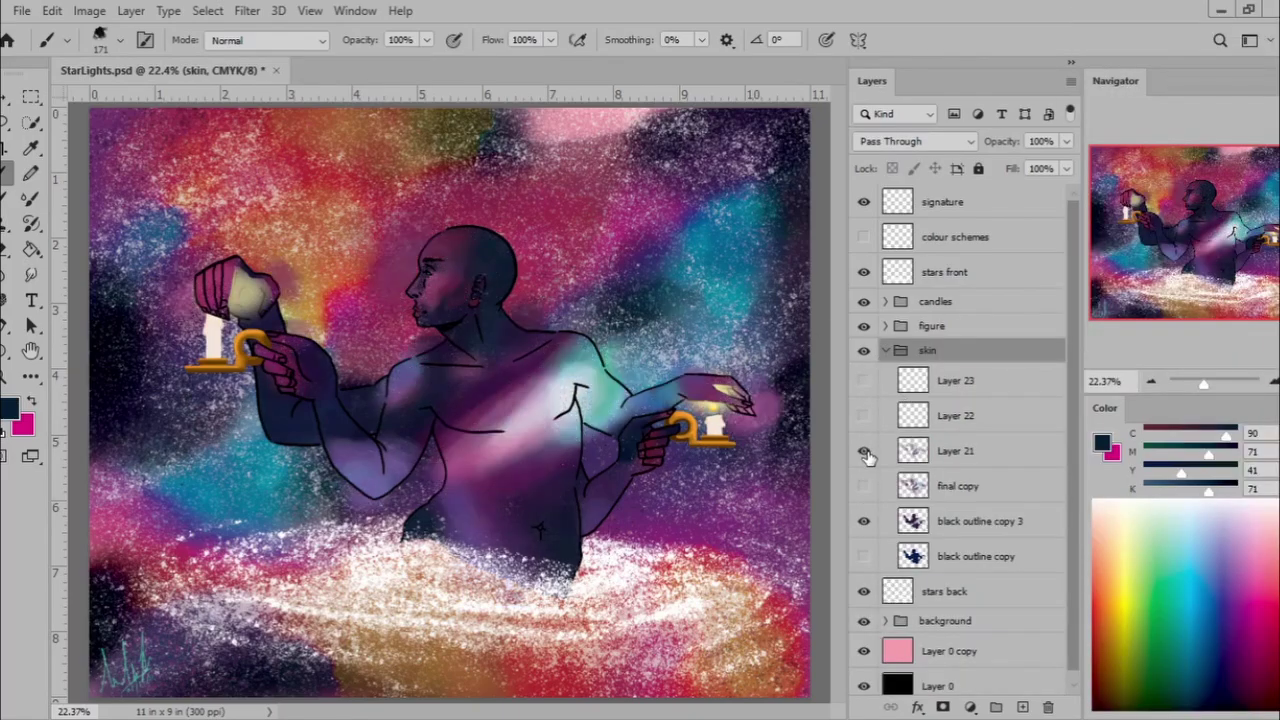
click(865, 451)
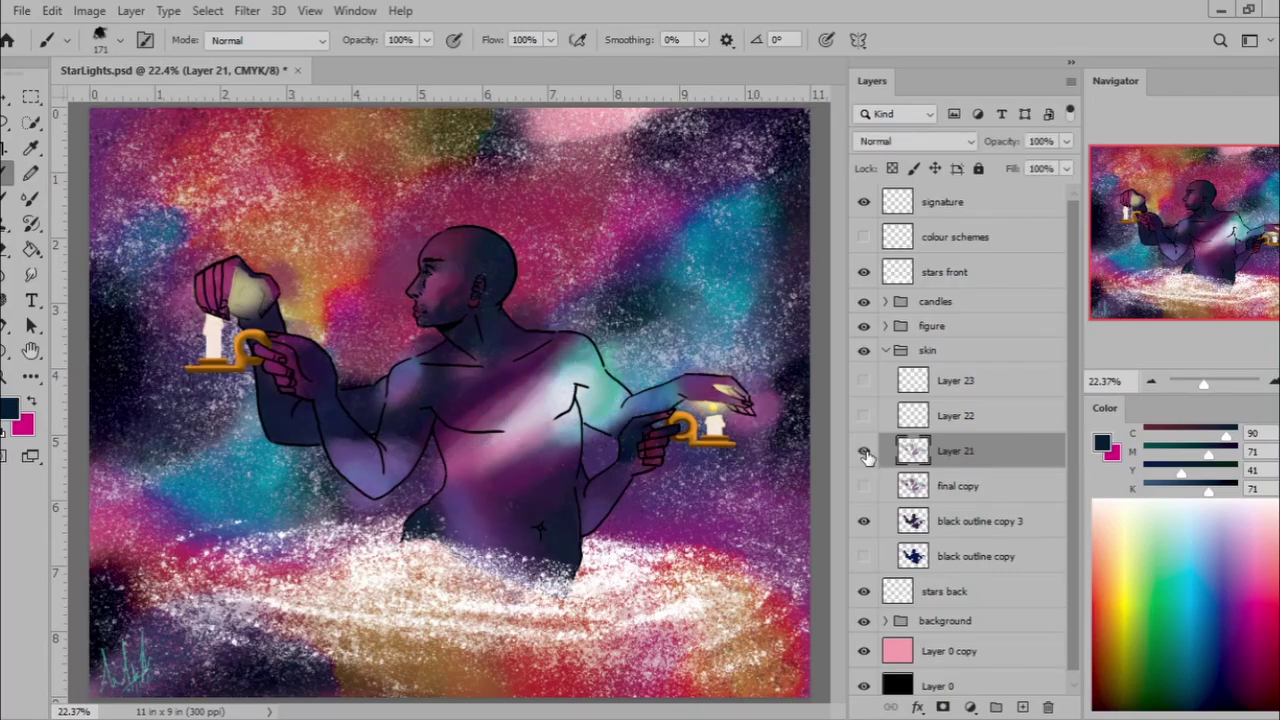
click(865, 453)
click(886, 350)
key(ctrl+s)
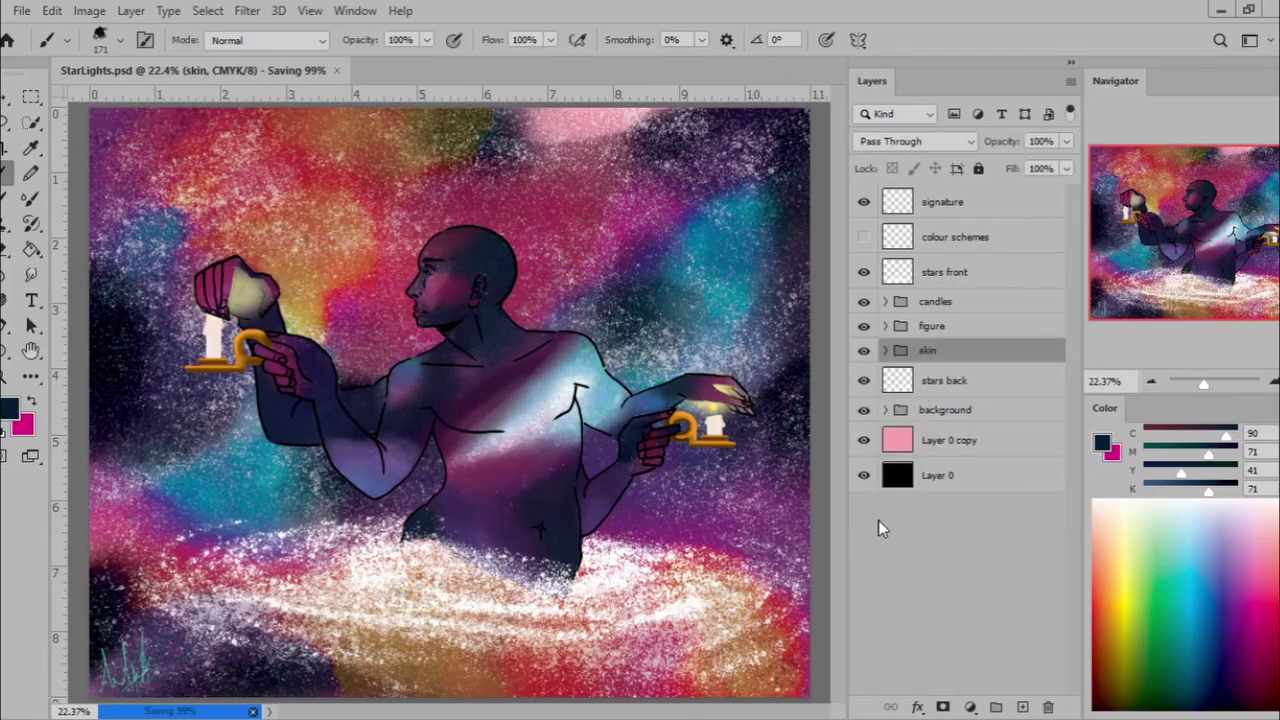
click(914, 412)
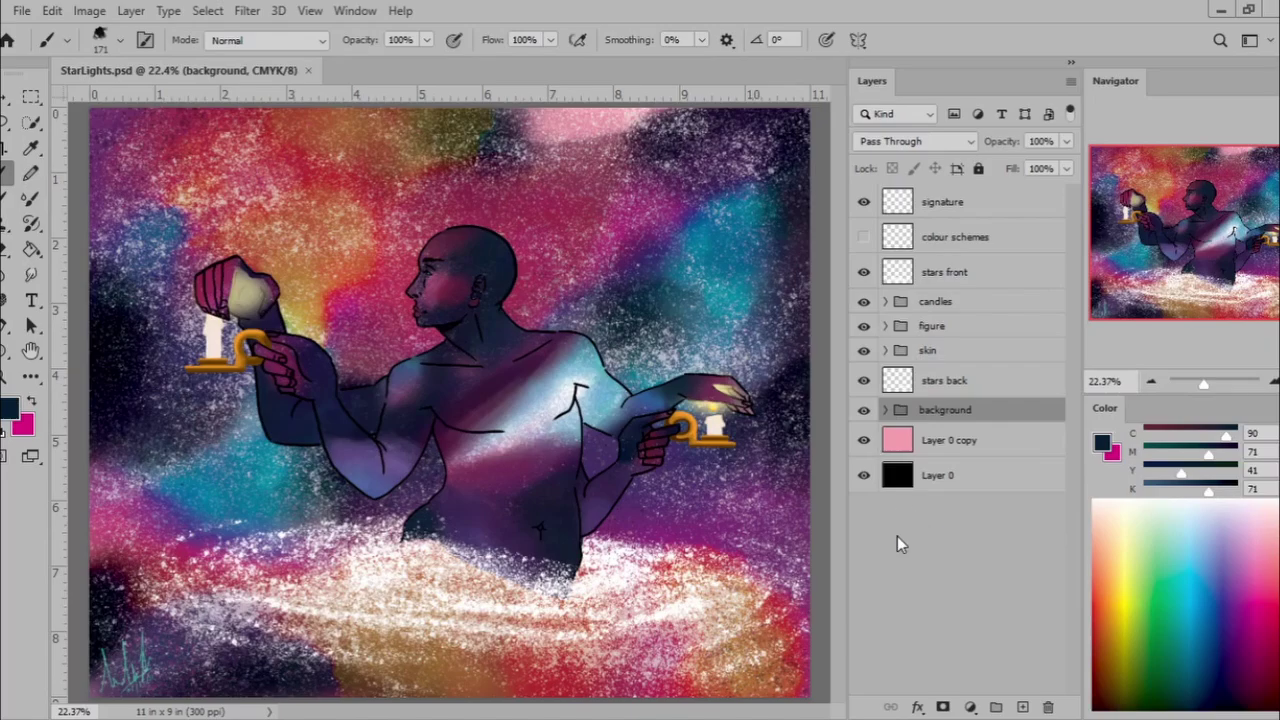
Hide the front stars, candles and back stars, and select Layer 18 copy for painting.
click(885, 410)
click(955, 537)
click(864, 380)
click(864, 301)
click(864, 272)
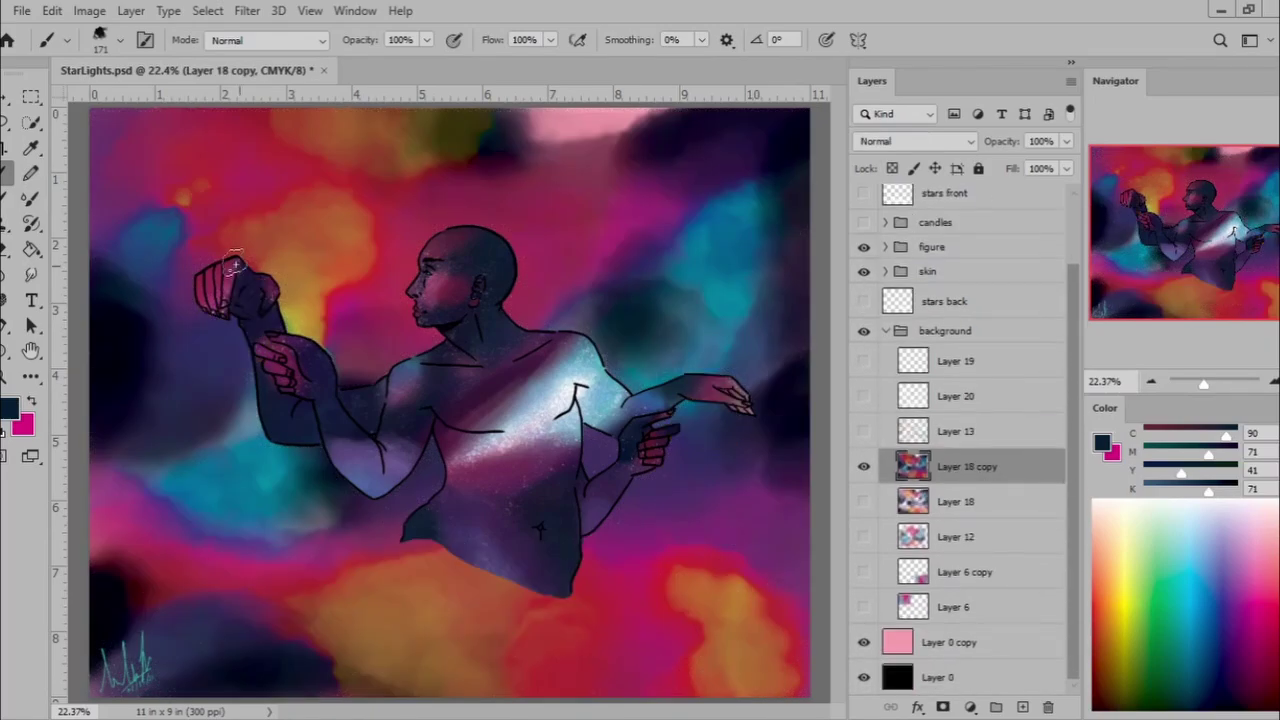
Paint teal and cyan clouds around the shoulder, extending toward the upper right.
alt+click(660, 320)
drag(600, 330, 618, 430)
alt+click(632, 366)
mouse_move(610, 340)
mouse_down()
mouse_move(640, 370)
mouse_move(690, 340)
mouse_move(698, 310)
mouse_move(620, 350)
mouse_up()
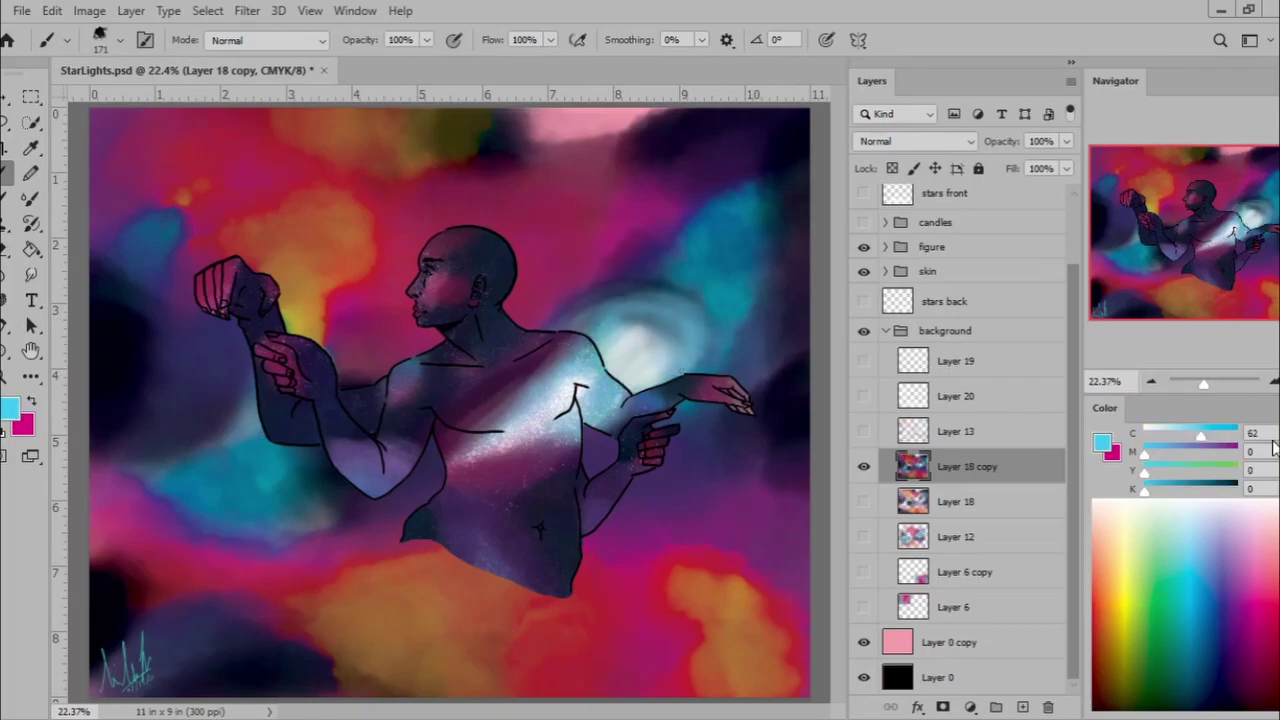
alt+click(650, 330)
mouse_move(620, 300)
mouse_down()
mouse_move(771, 243)
mouse_move(770, 270)
mouse_up()
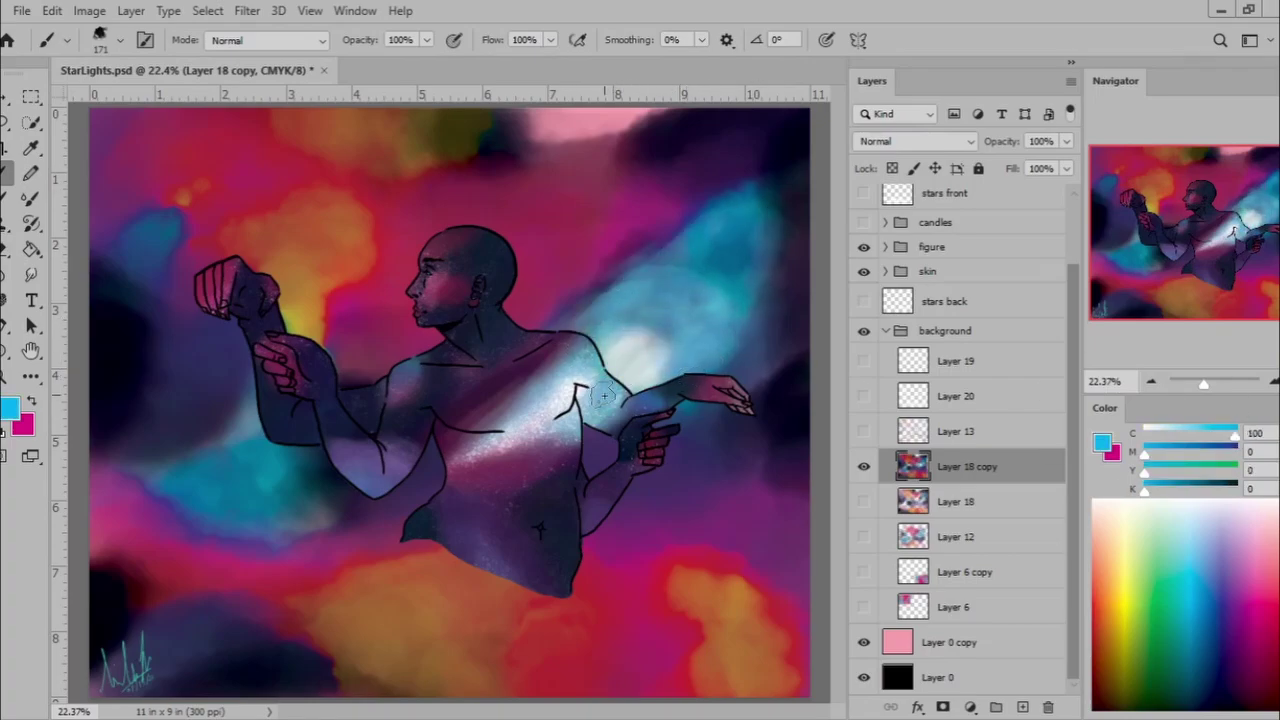
Undo a trial dark magenta band and paint dark navy left of the lower torso.
alt+click(420, 468)
alt+click(425, 462)
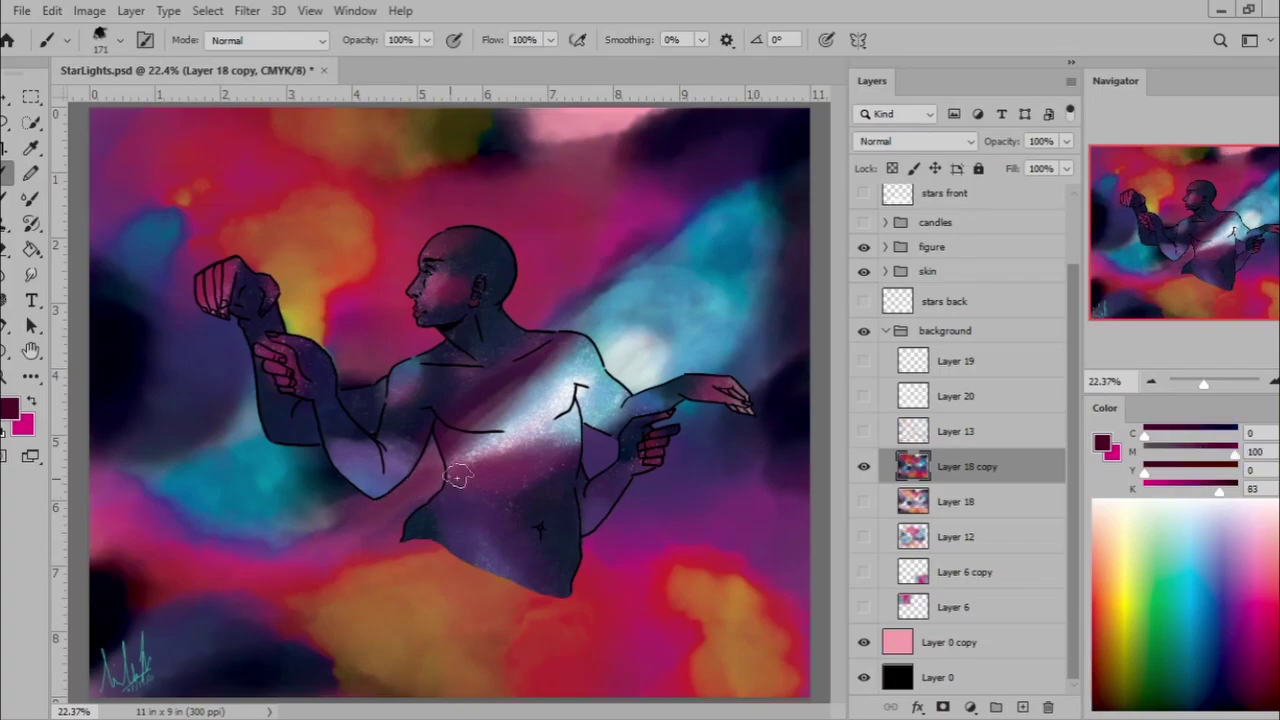
mouse_move(430, 470)
mouse_down()
mouse_move(260, 550)
mouse_move(600, 292)
mouse_up()
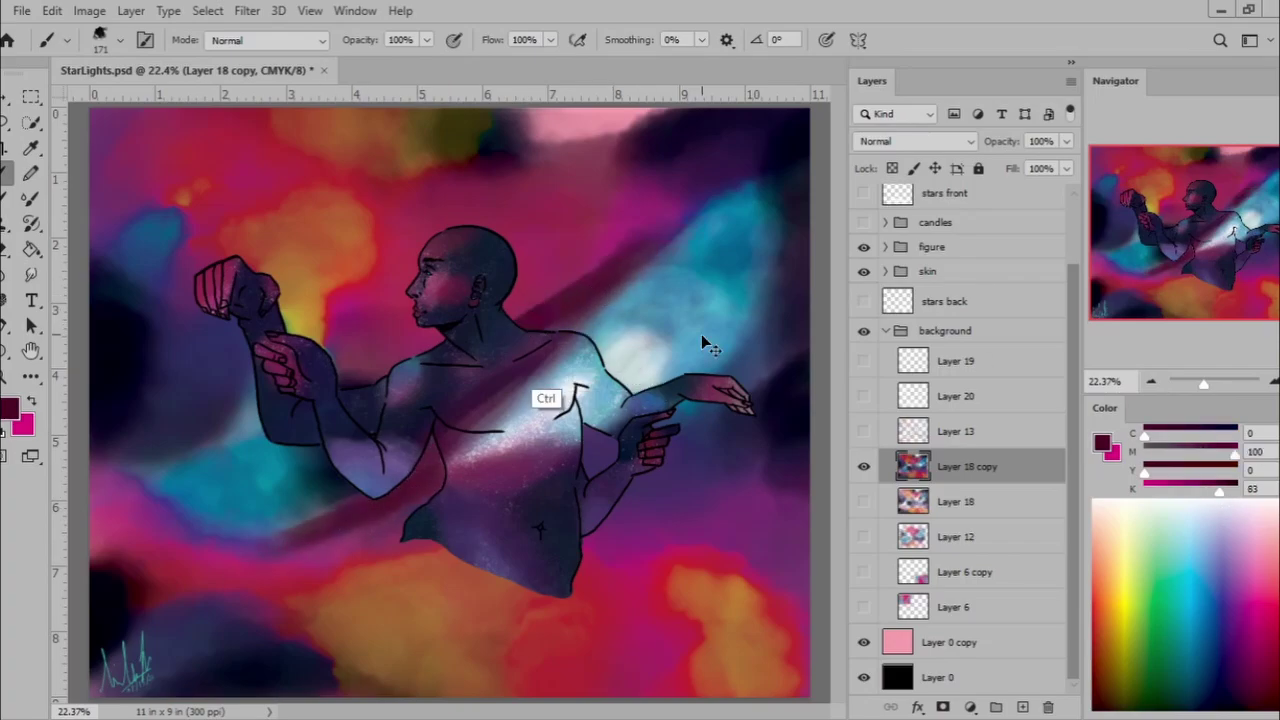
key(ctrl+z)
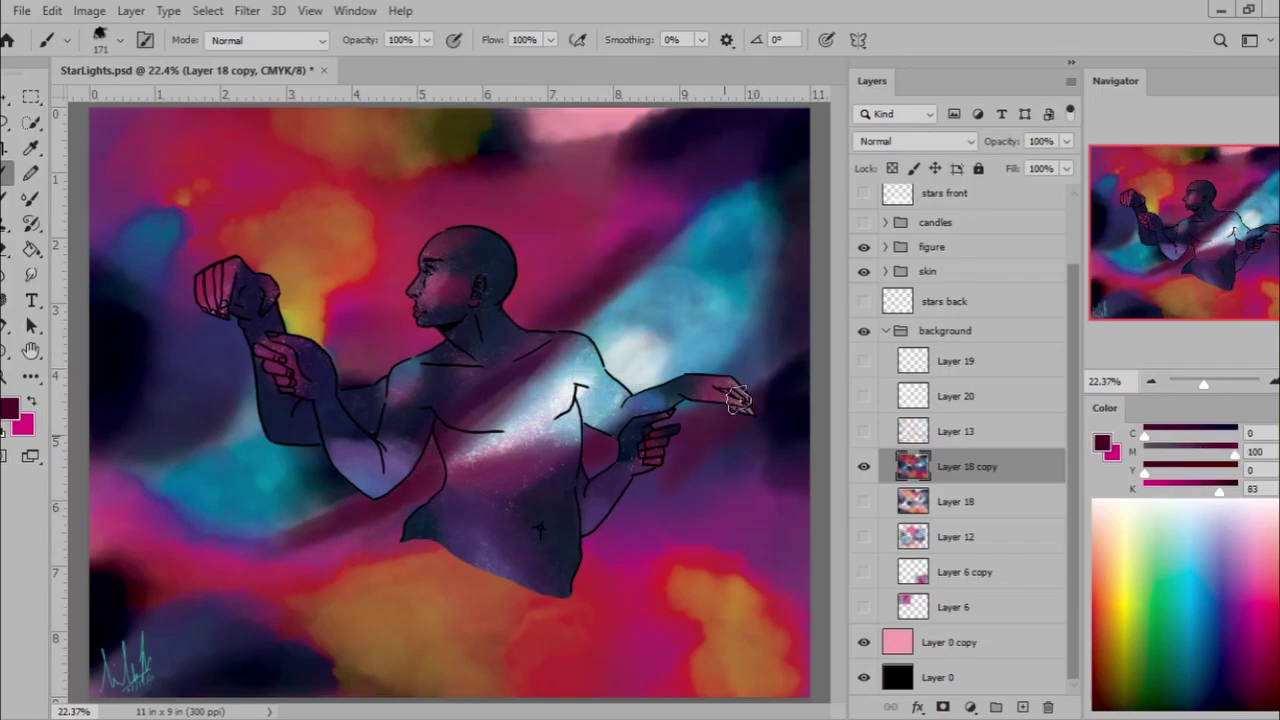
drag(1145, 437, 1211, 437)
drag(1235, 453, 1185, 455)
mouse_move(427, 514)
mouse_down()
mouse_move(285, 555)
mouse_move(425, 532)
mouse_up()
Paint orange and magenta clouds around the head and corners, with deep purple lower left.
alt+click(750, 640)
drag(700, 575, 790, 680)
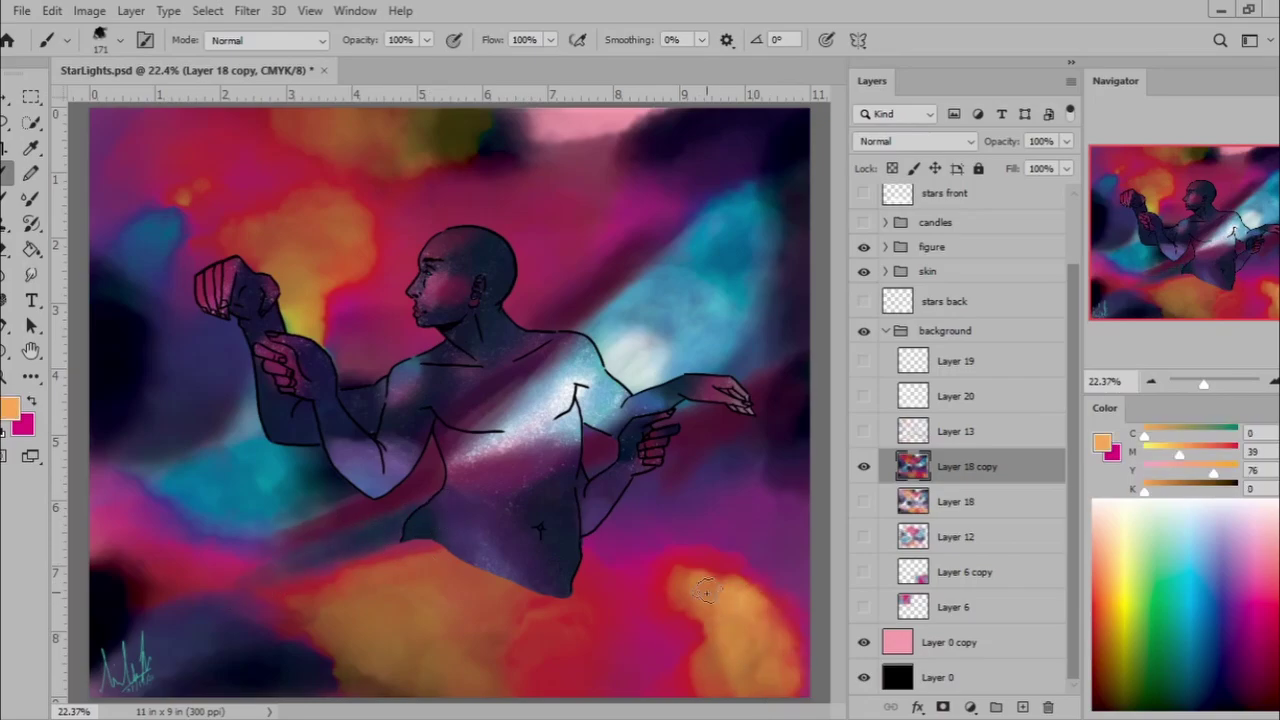
mouse_move(290, 340)
mouse_down()
mouse_move(360, 250)
mouse_move(250, 215)
mouse_up()
drag(320, 116, 400, 160)
alt+click(430, 175)
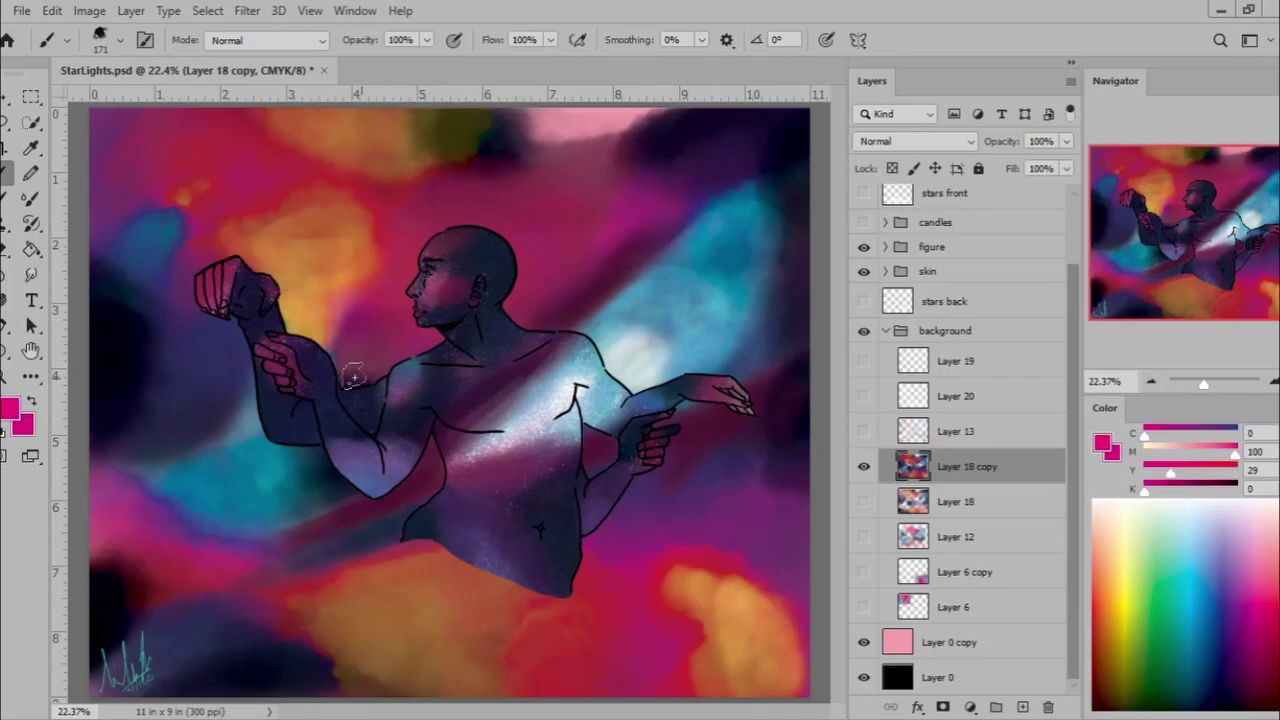
drag(445, 214, 535, 150)
drag(175, 578, 229, 600)
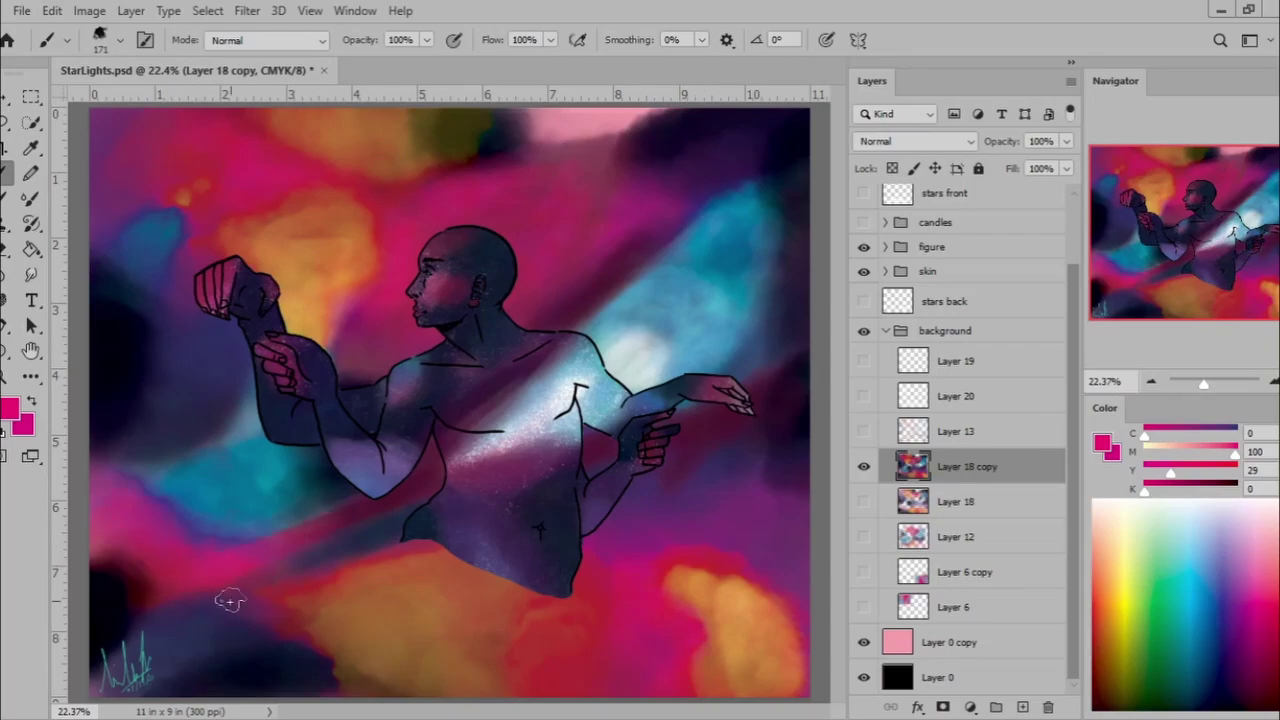
click(1188, 489)
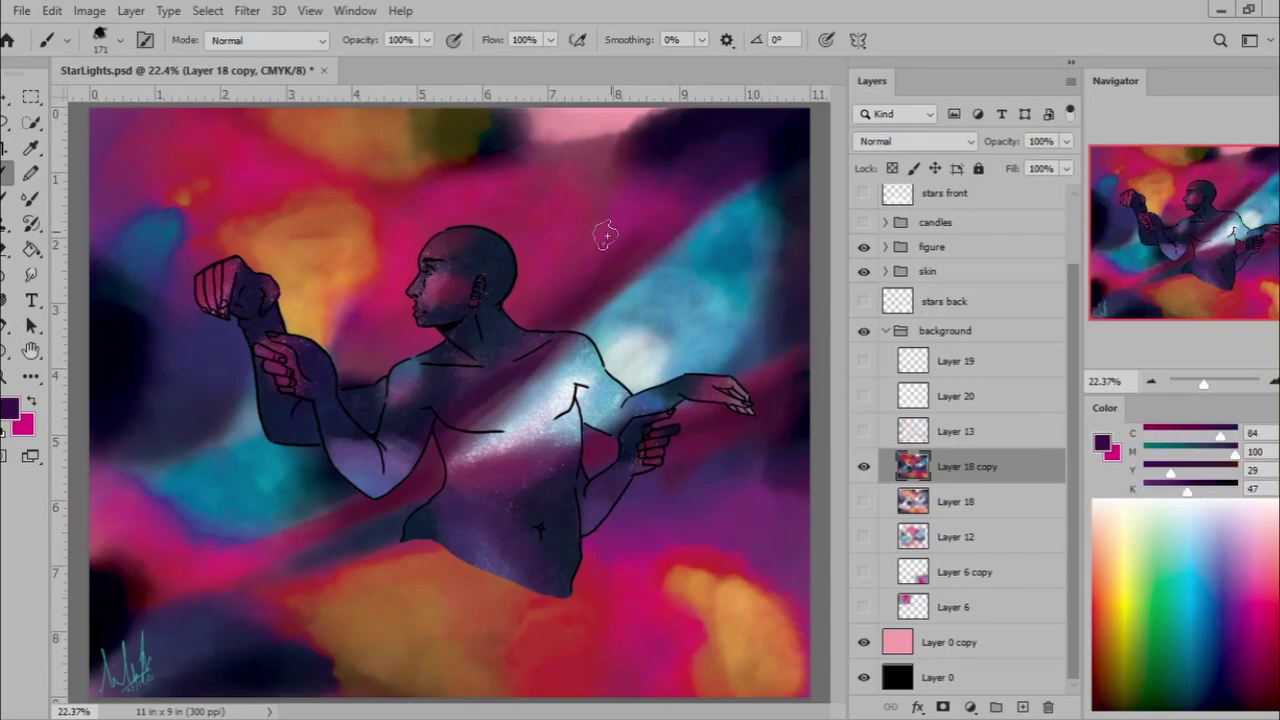
mouse_move(230, 578)
mouse_down()
mouse_move(274, 646)
mouse_move(330, 650)
mouse_move(370, 695)
mouse_up()
Brush bright yellow clouds at the lower left, lower right and top using a larger brush.
drag(345, 605, 450, 660)
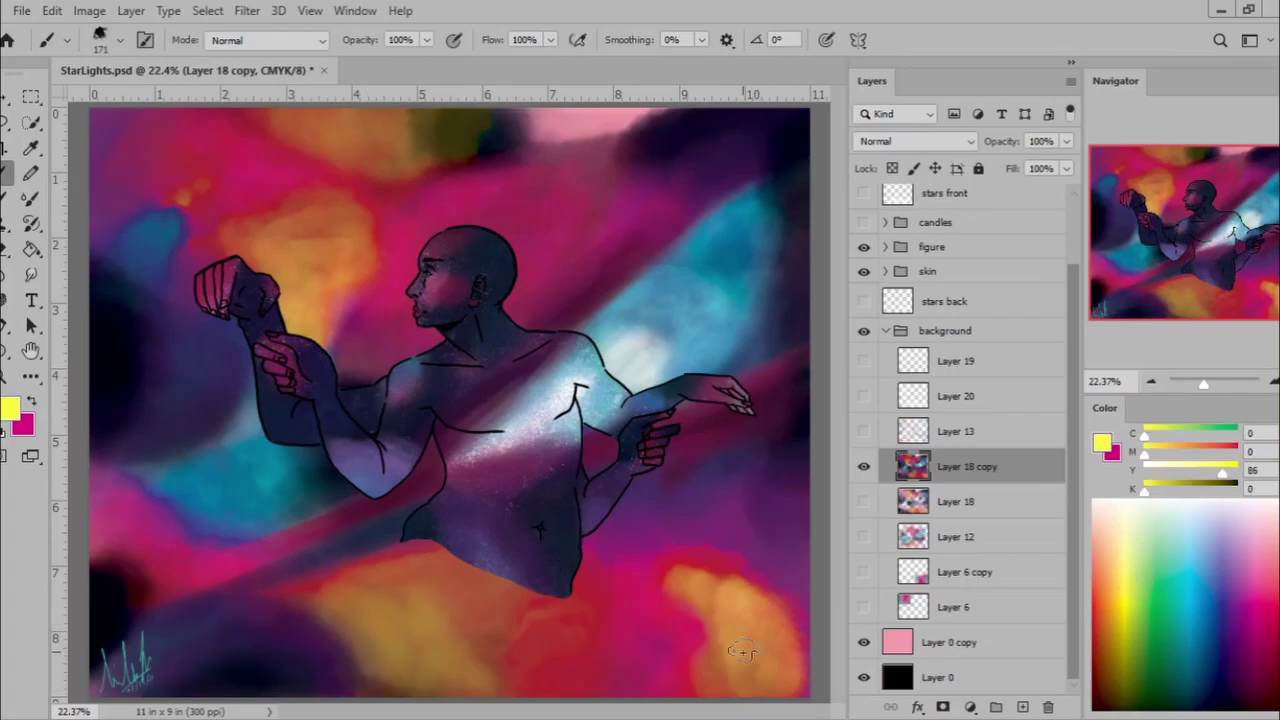
drag(700, 575, 785, 665)
drag(310, 120, 405, 155)
right_click(553, 340)
double_click(543, 528)
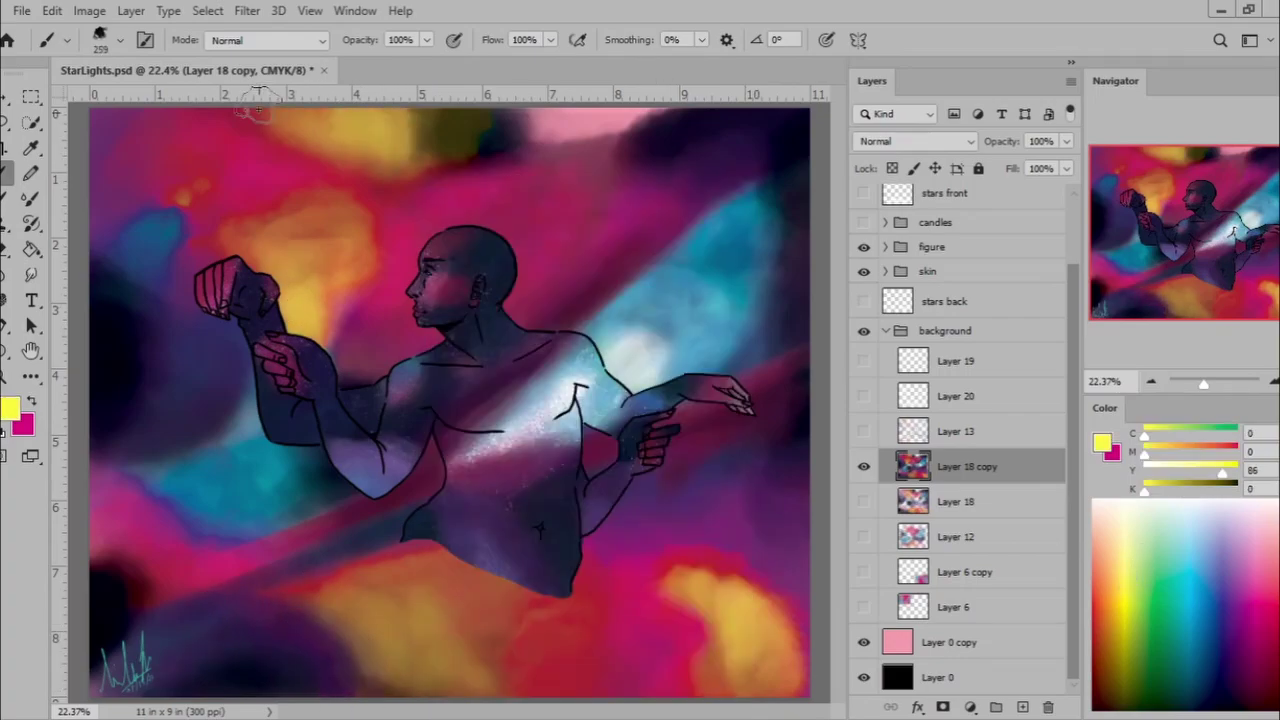
drag(440, 610, 401, 648)
drag(700, 570, 785, 660)
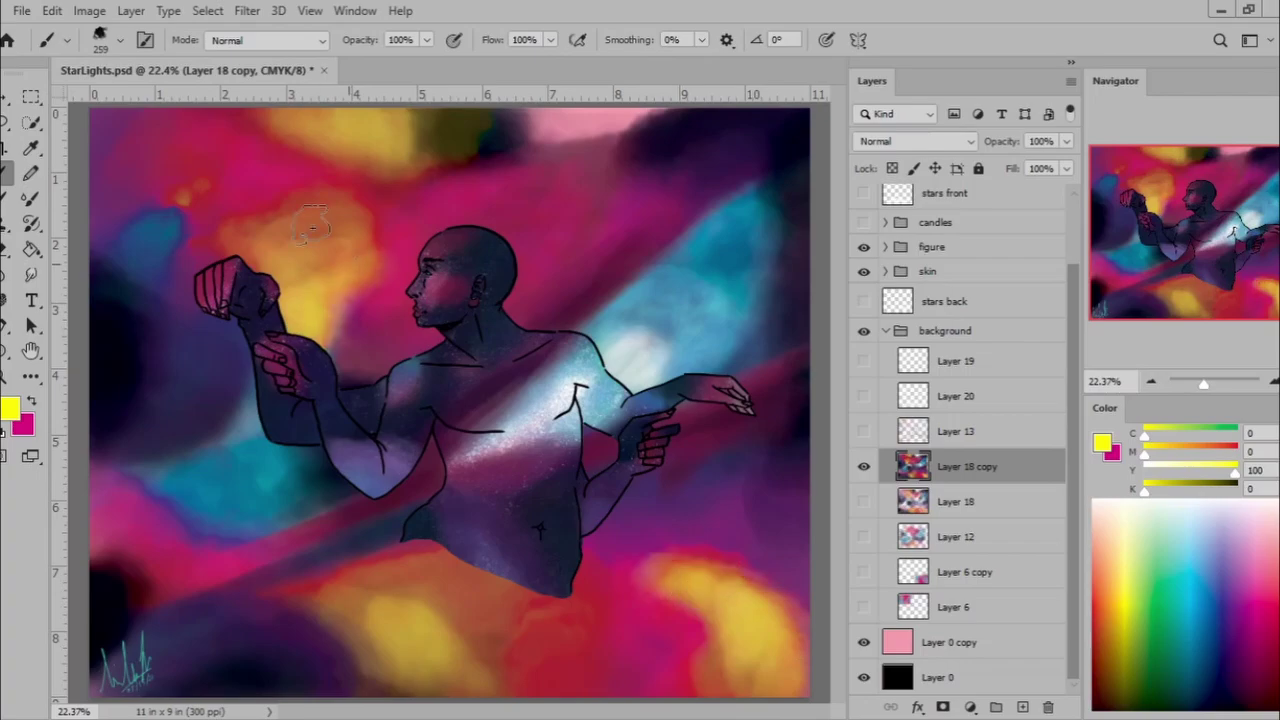
drag(330, 300, 320, 210)
alt+click(430, 140)
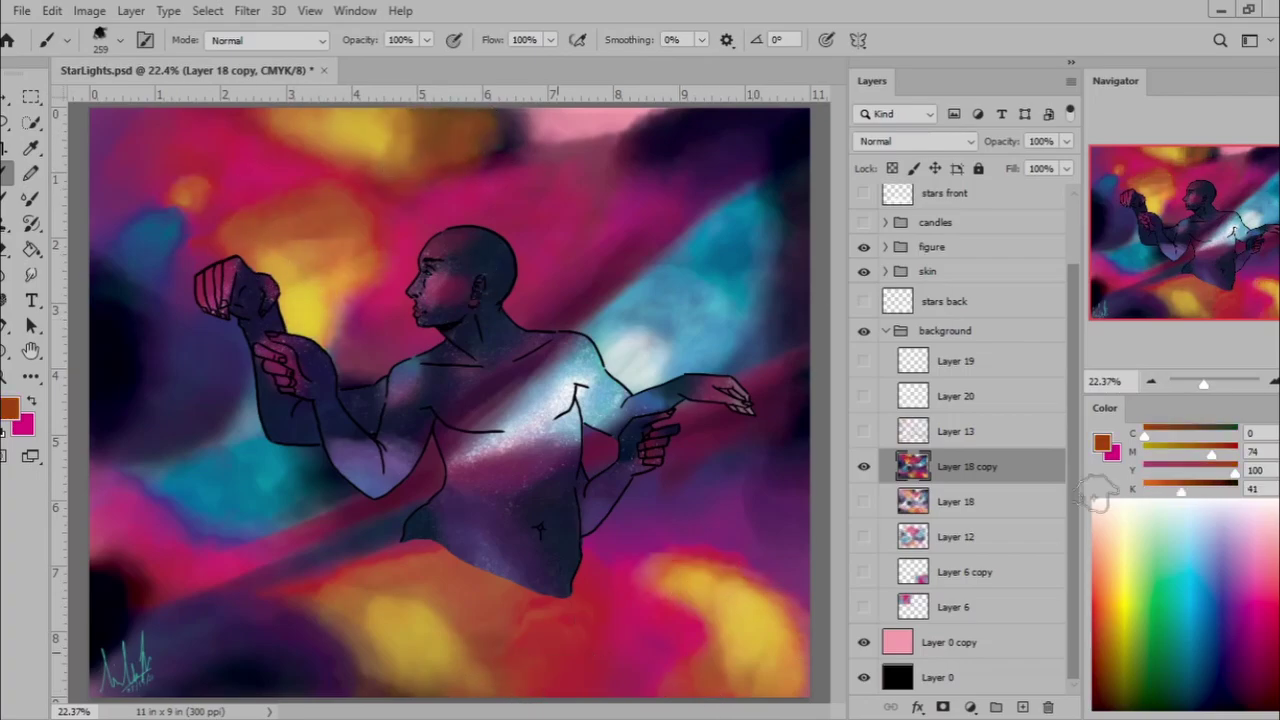
Show the Layer 13 and Layer 19 white speckles, keep Layer 20 hidden, and select Layer 19.
click(864, 431)
drag(864, 396, 862, 377)
click(864, 396)
click(955, 361)
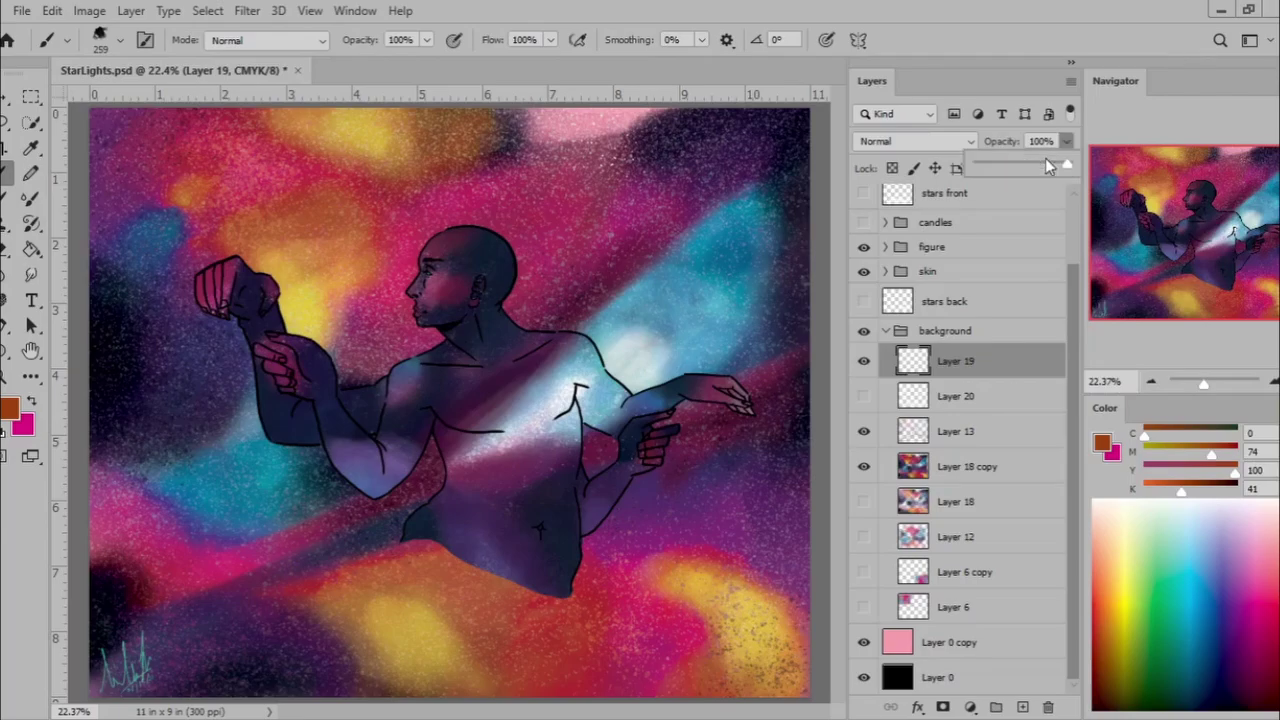
Show Layer 20 at lowered opacity, group Layers 18, 12, 6 copy and 6 into Group 1, and save.
click(864, 396)
click(955, 396)
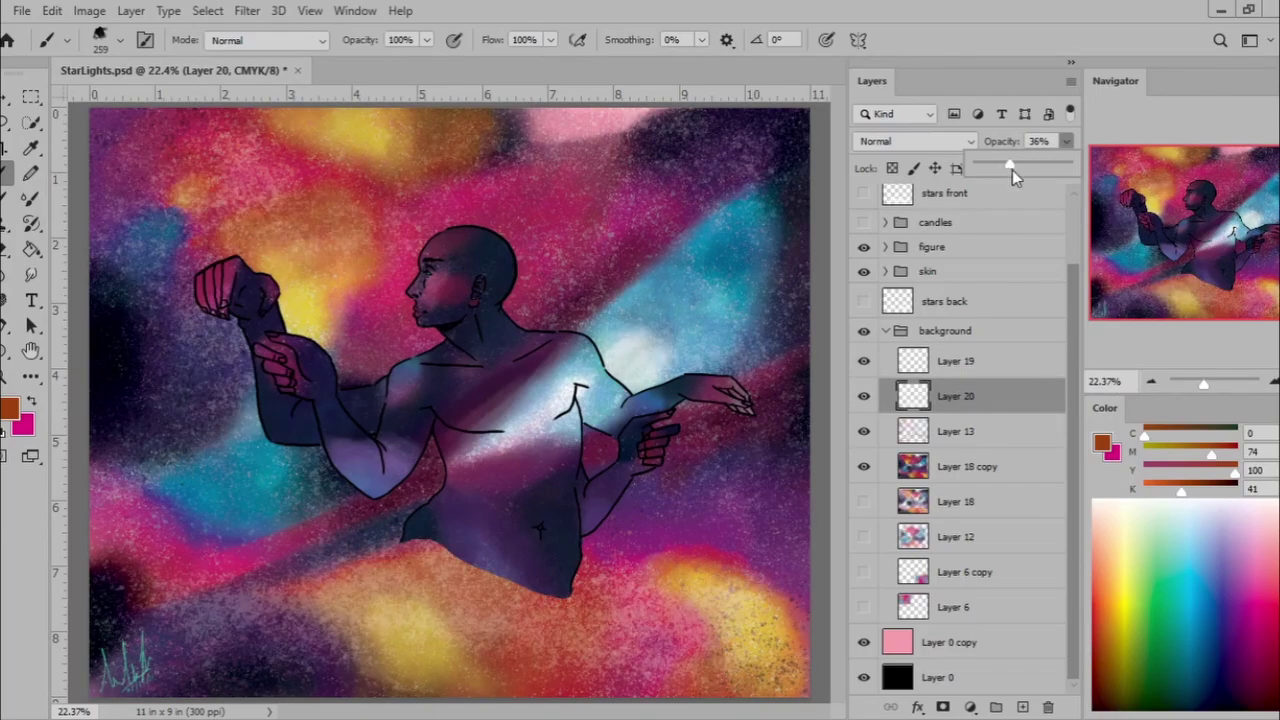
click(955, 501)
shift+click(955, 607)
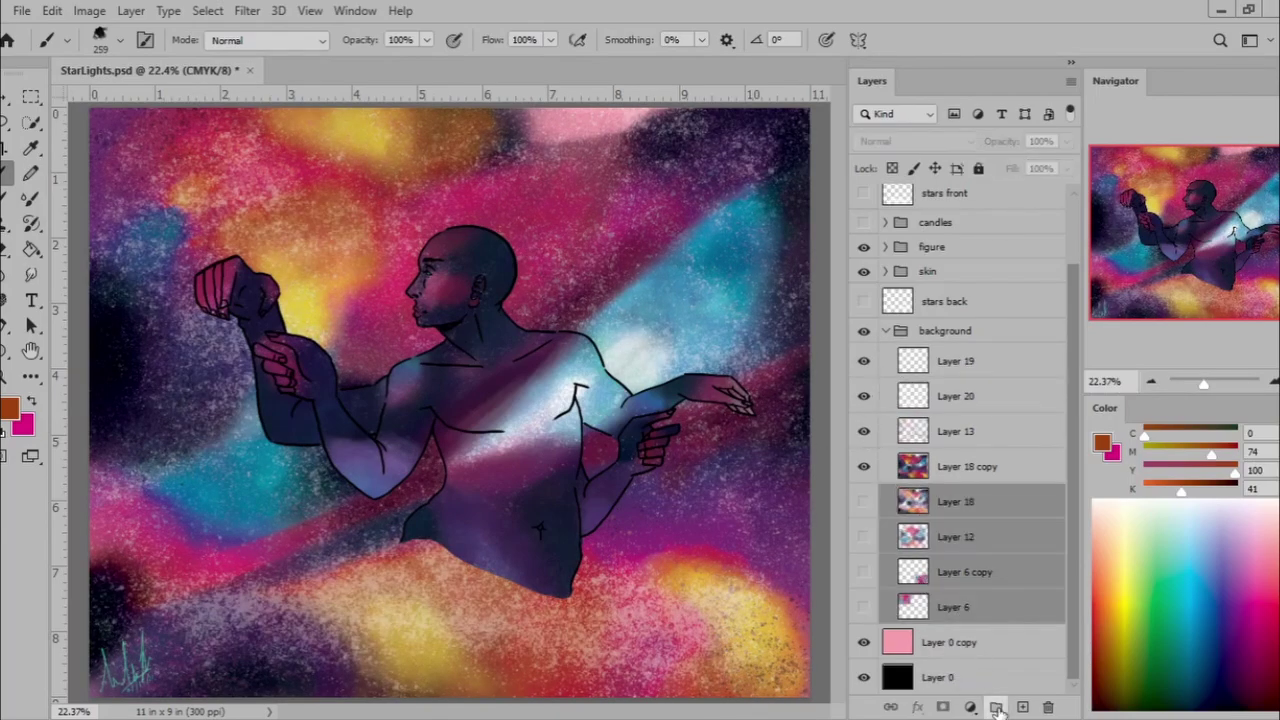
key(ctrl+g)
key(ctrl+s)
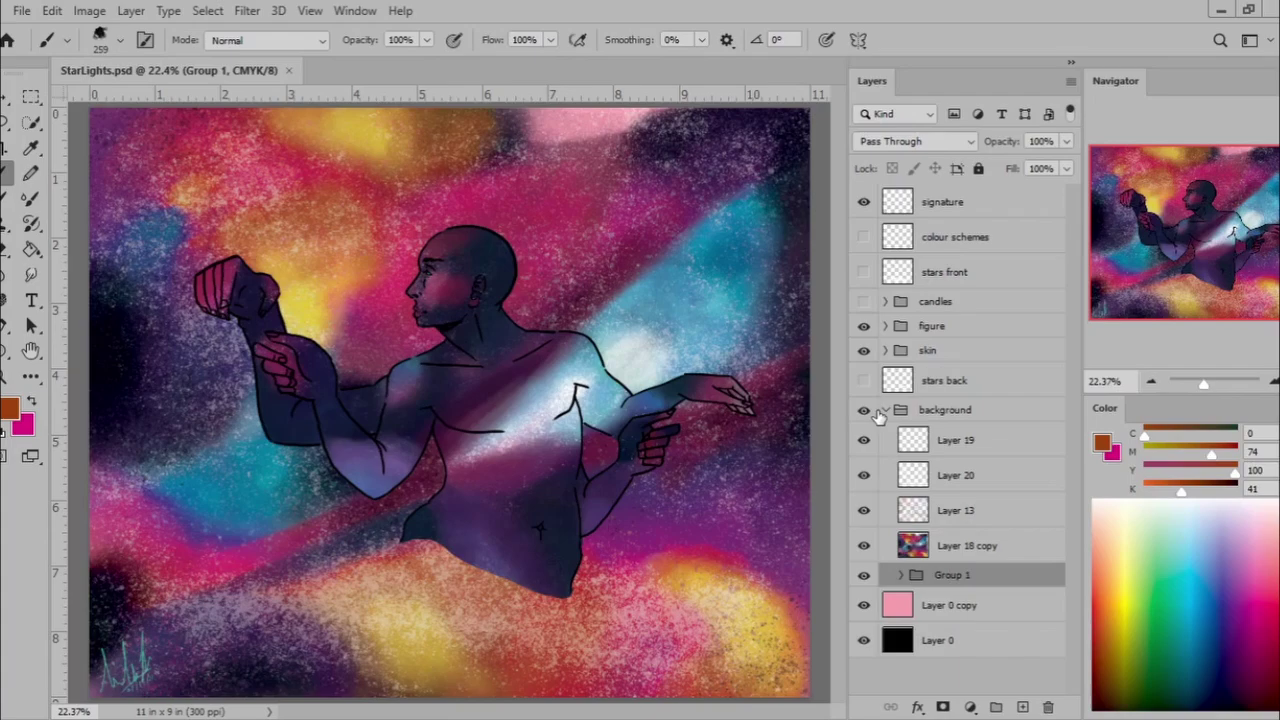
Turn the candles group and front and back star layers back on, and save StarLights.psd.
click(982, 546)
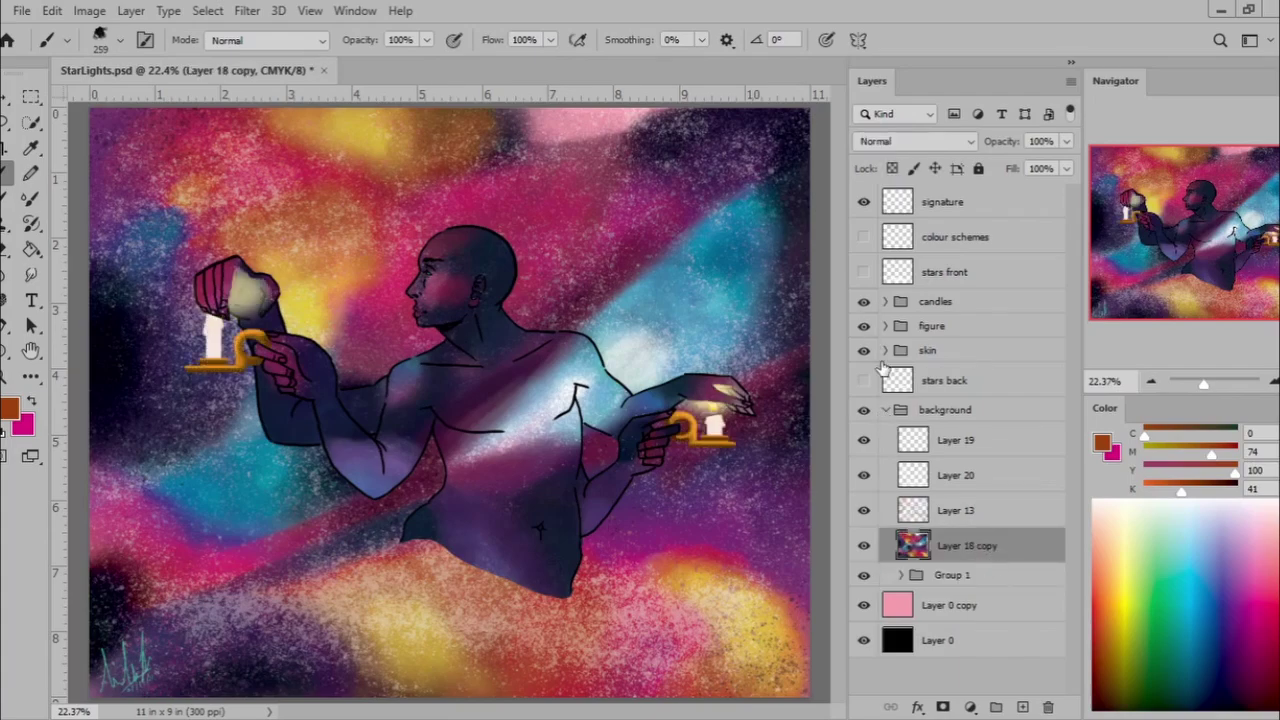
click(864, 272)
click(864, 380)
key(ctrl+s)
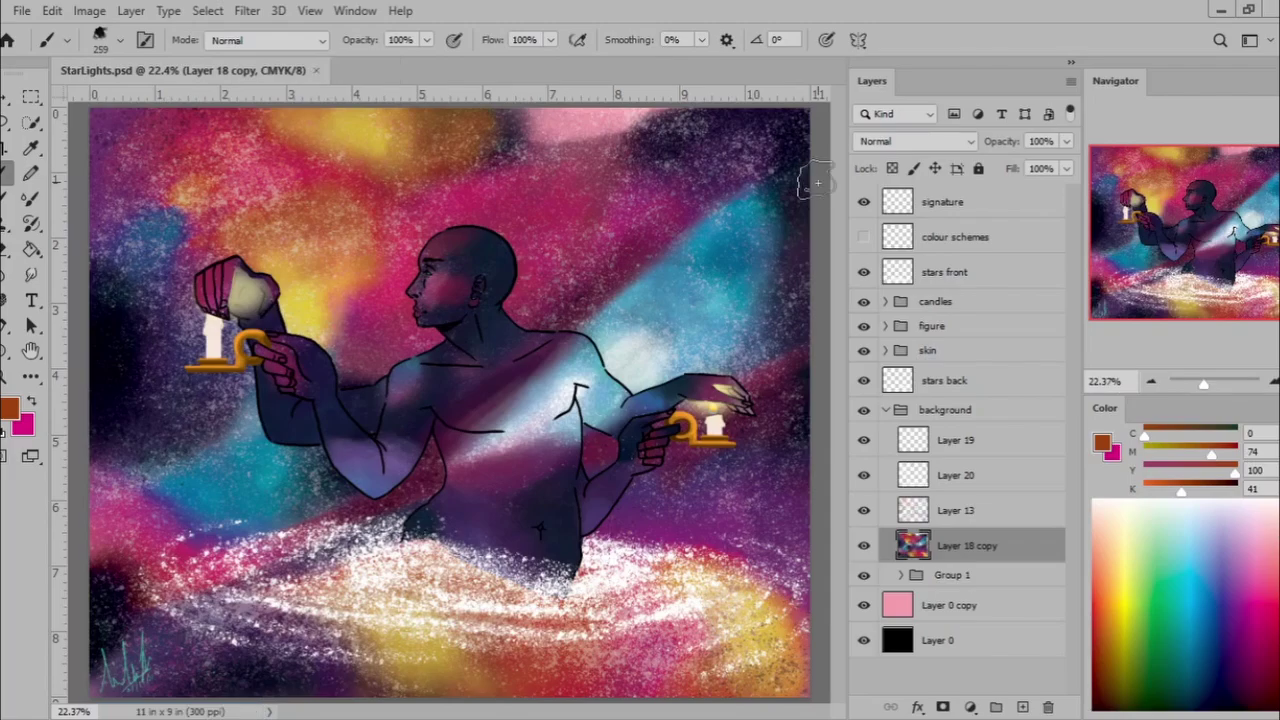
click(884, 301)
click(935, 301)
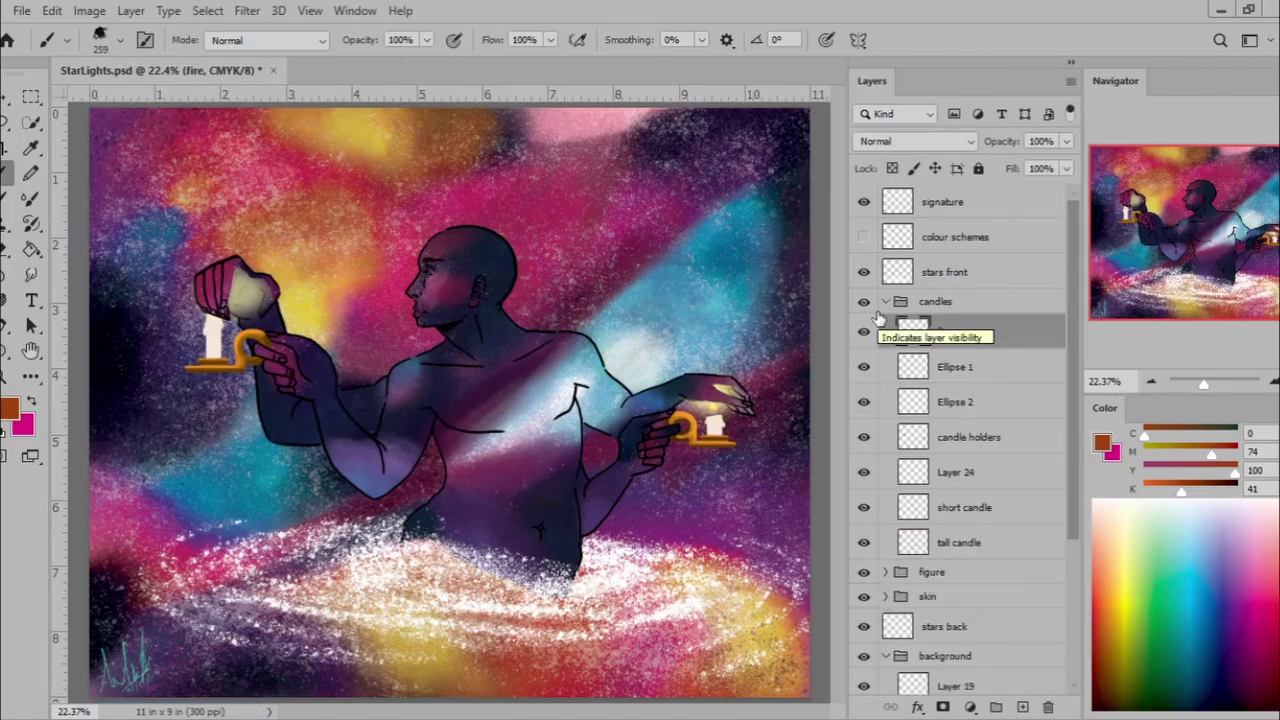
click(884, 301)
key(ctrl+s)
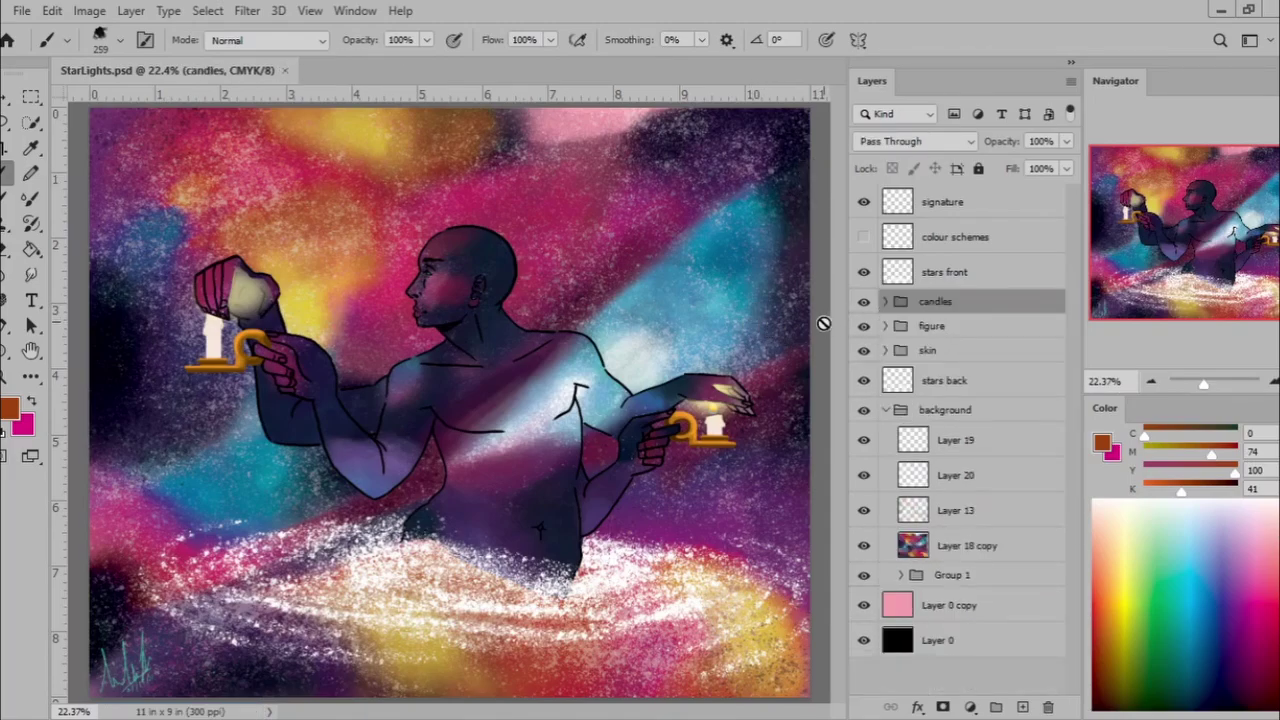